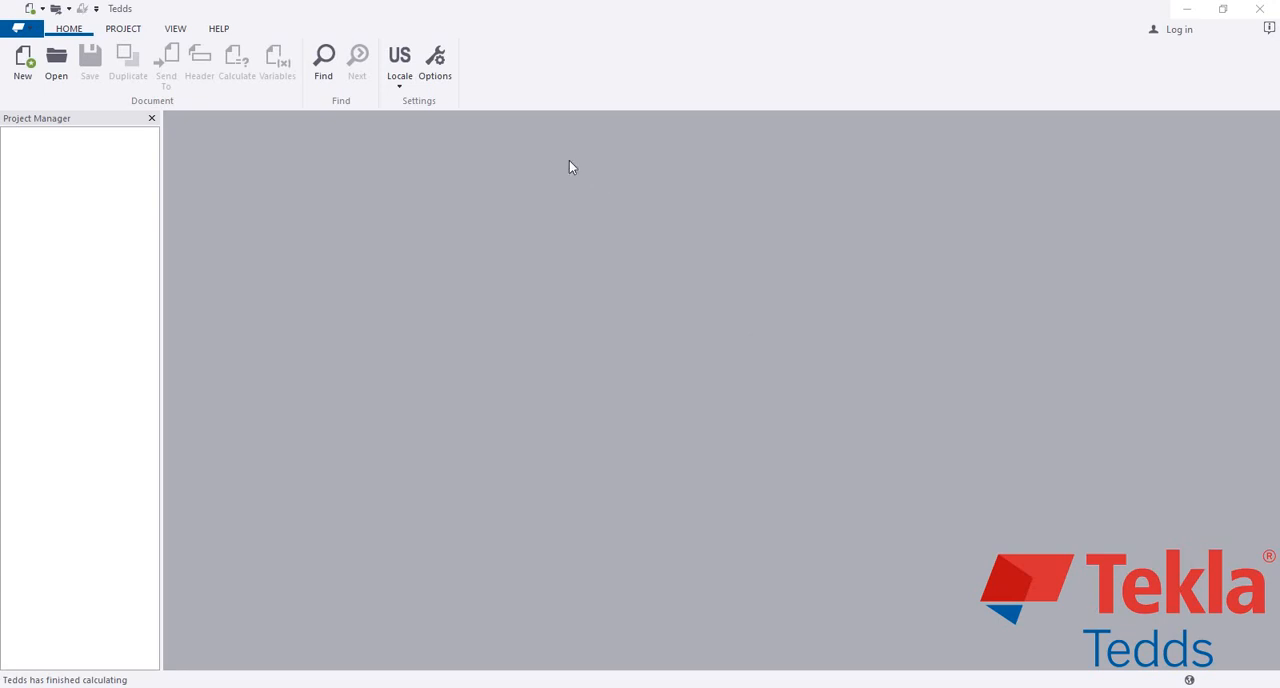
Step: Set the locale to USA and start a new calculation from the Tedds calculations (USA US units) library
click(399, 78)
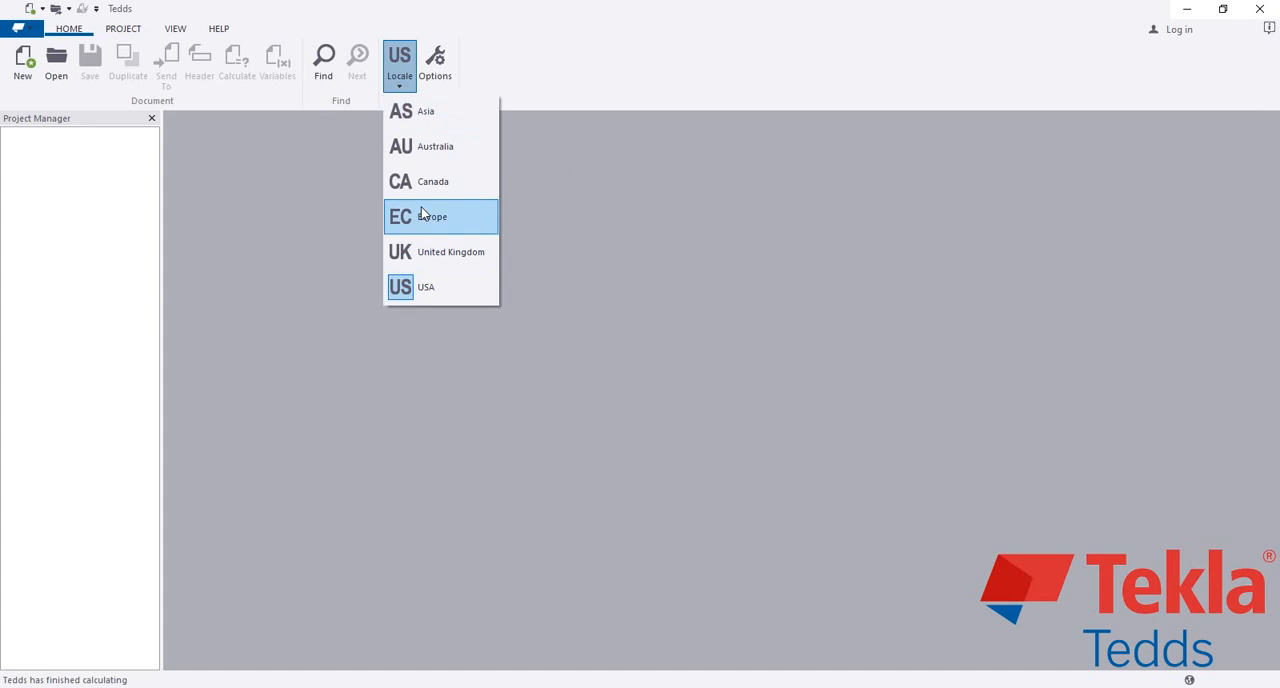
click(428, 292)
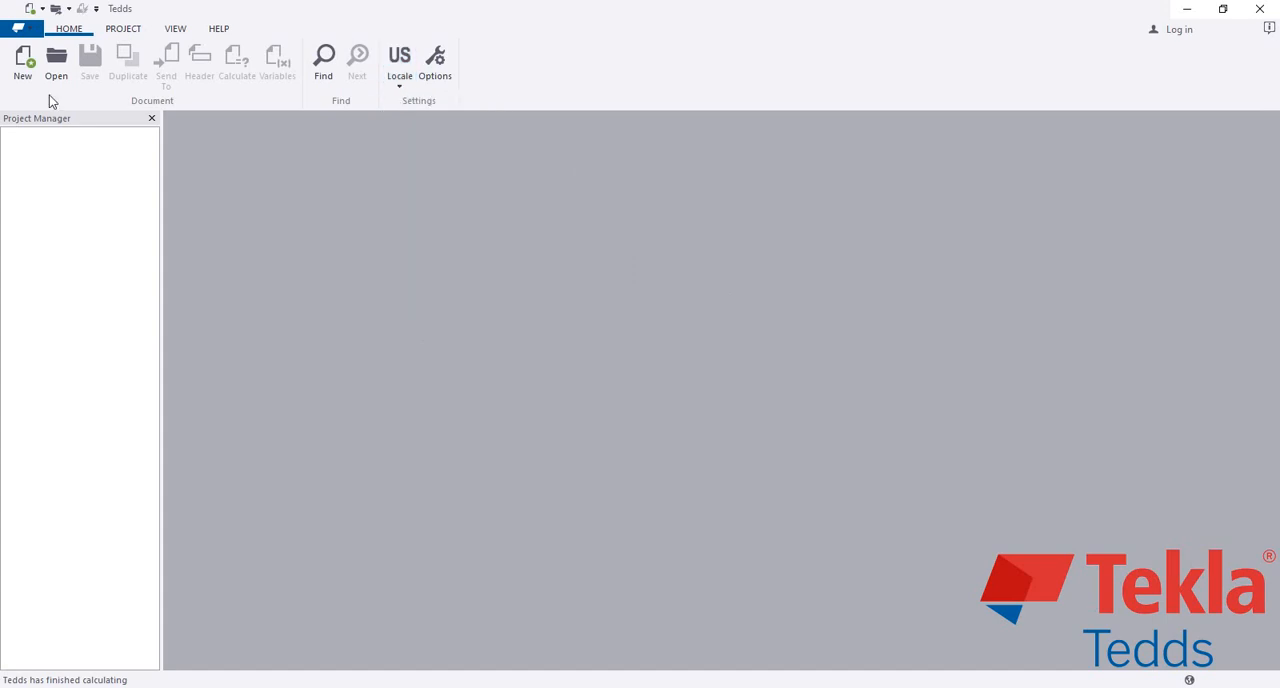
click(20, 56)
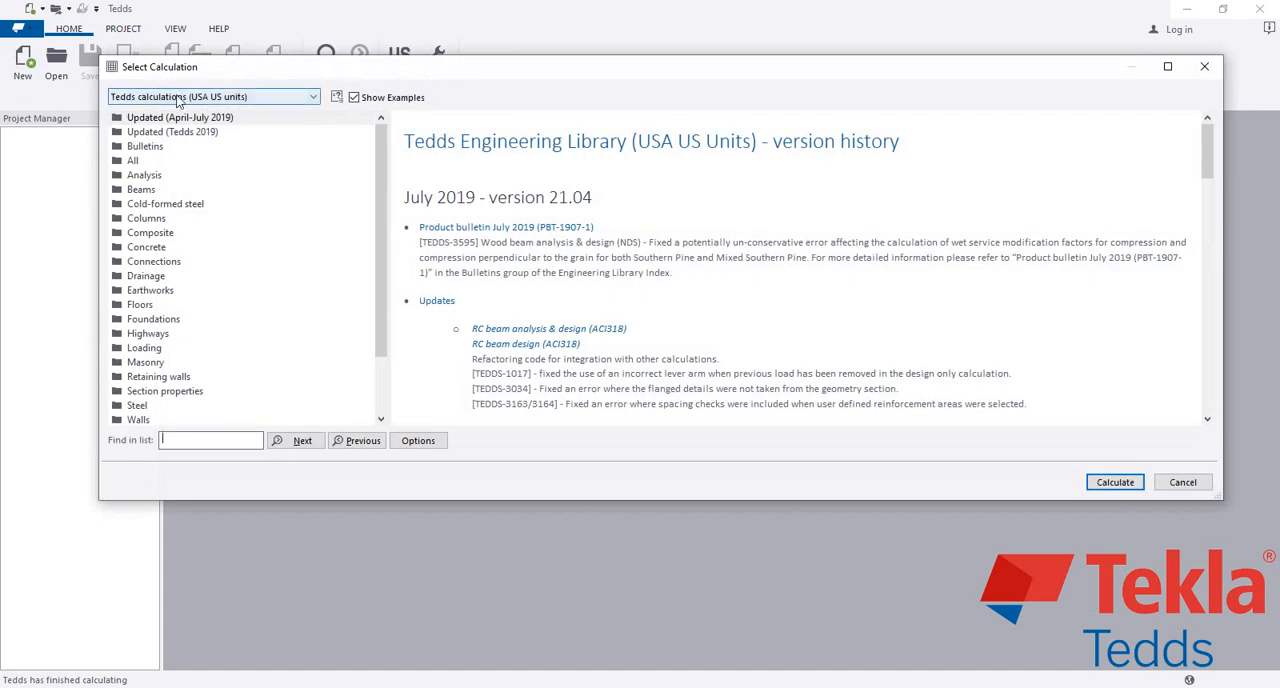
click(296, 104)
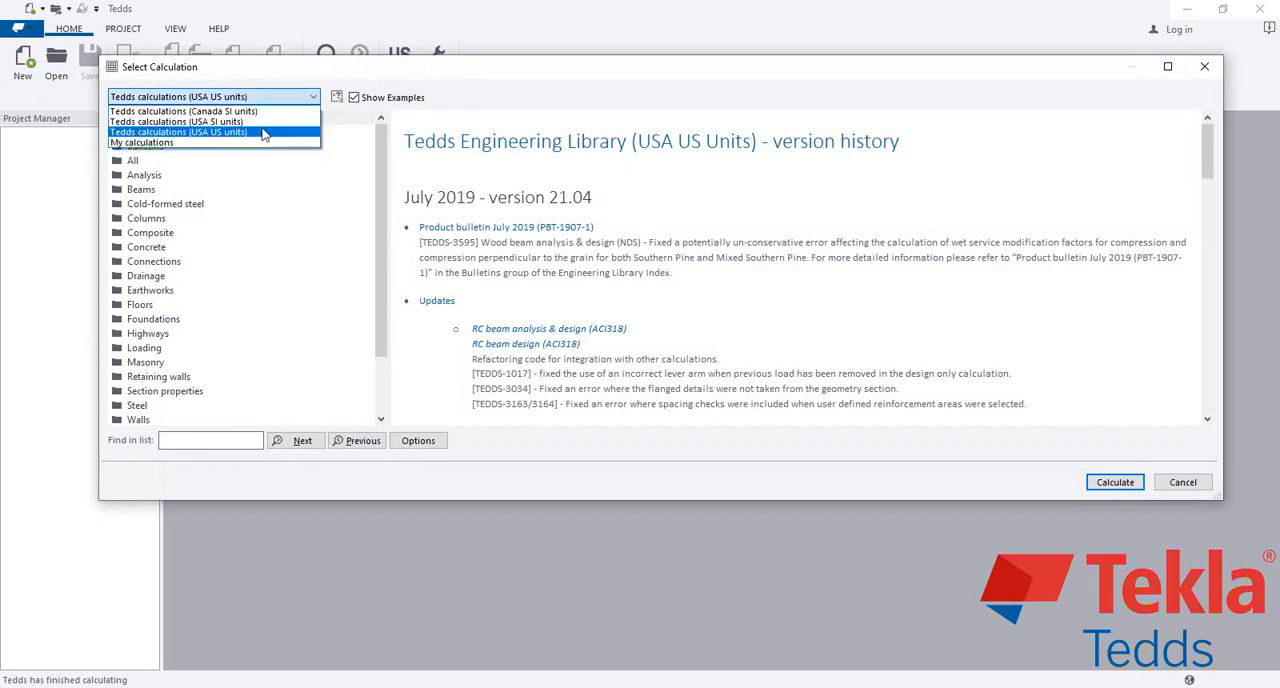
click(426, 168)
drag(518, 66, 509, 43)
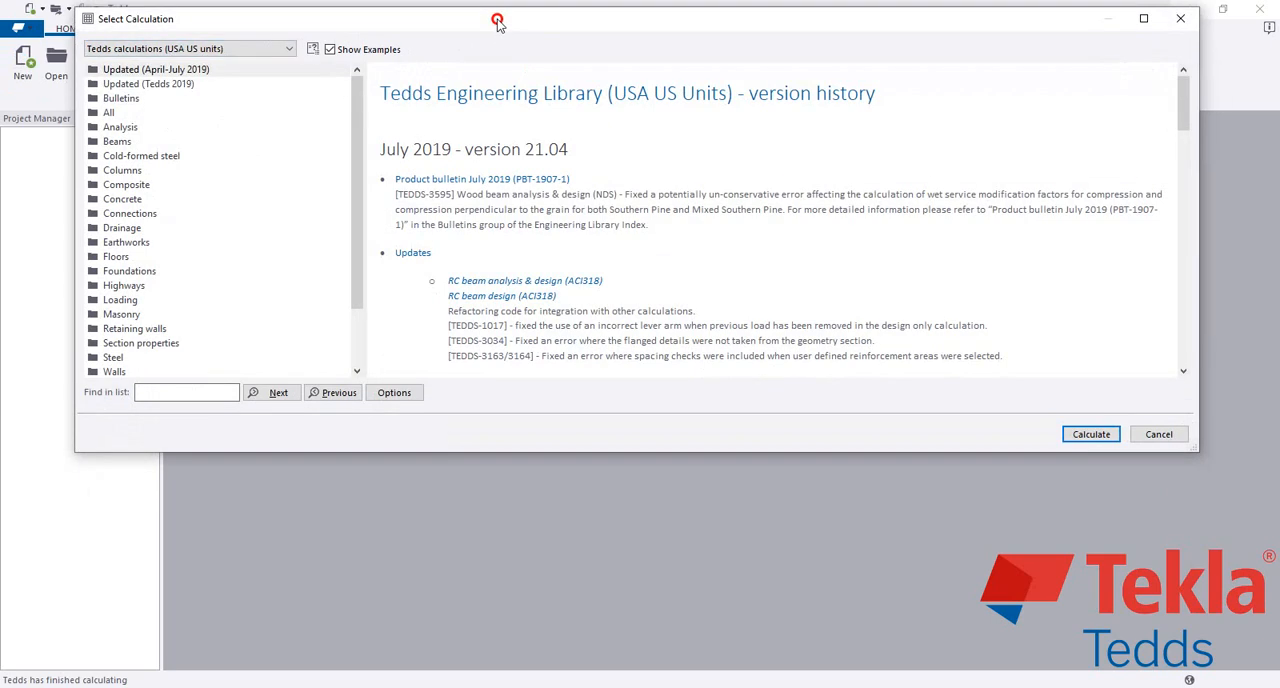
Step: Browse the Concrete and Foundations calculations and open the Footing analysis & design (ACI318) group under Foundations
click(138, 223)
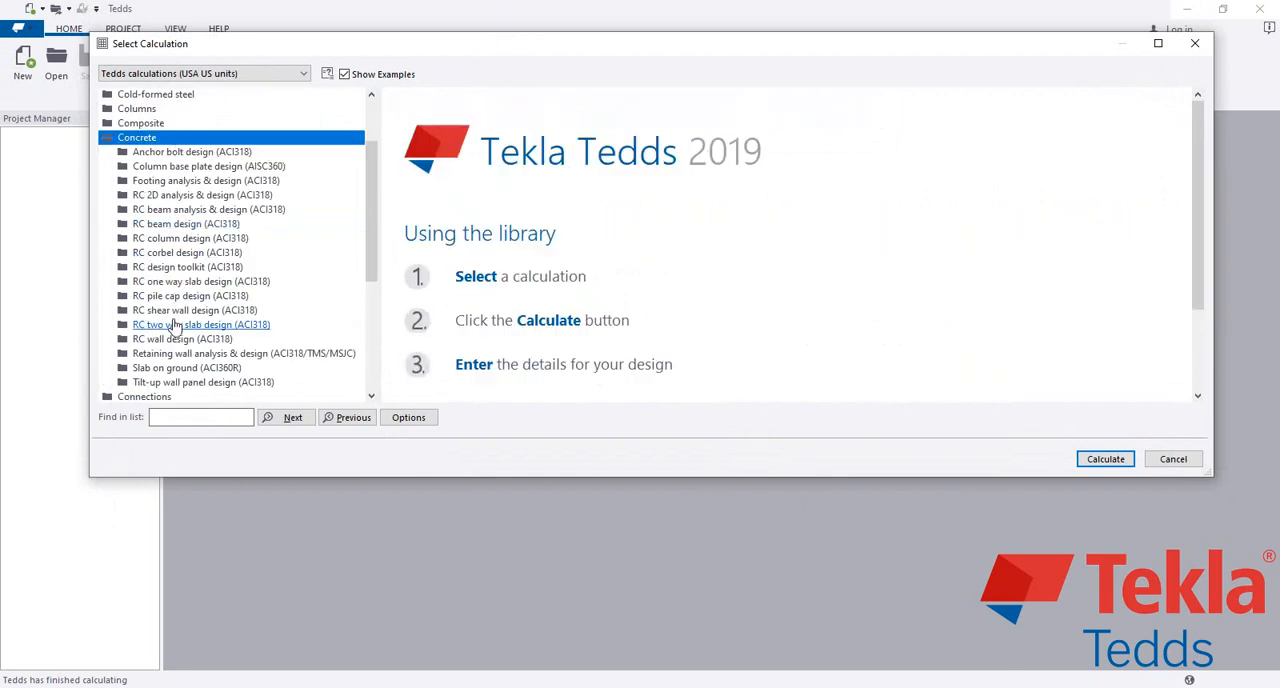
scroll(183, 238, down, 2)
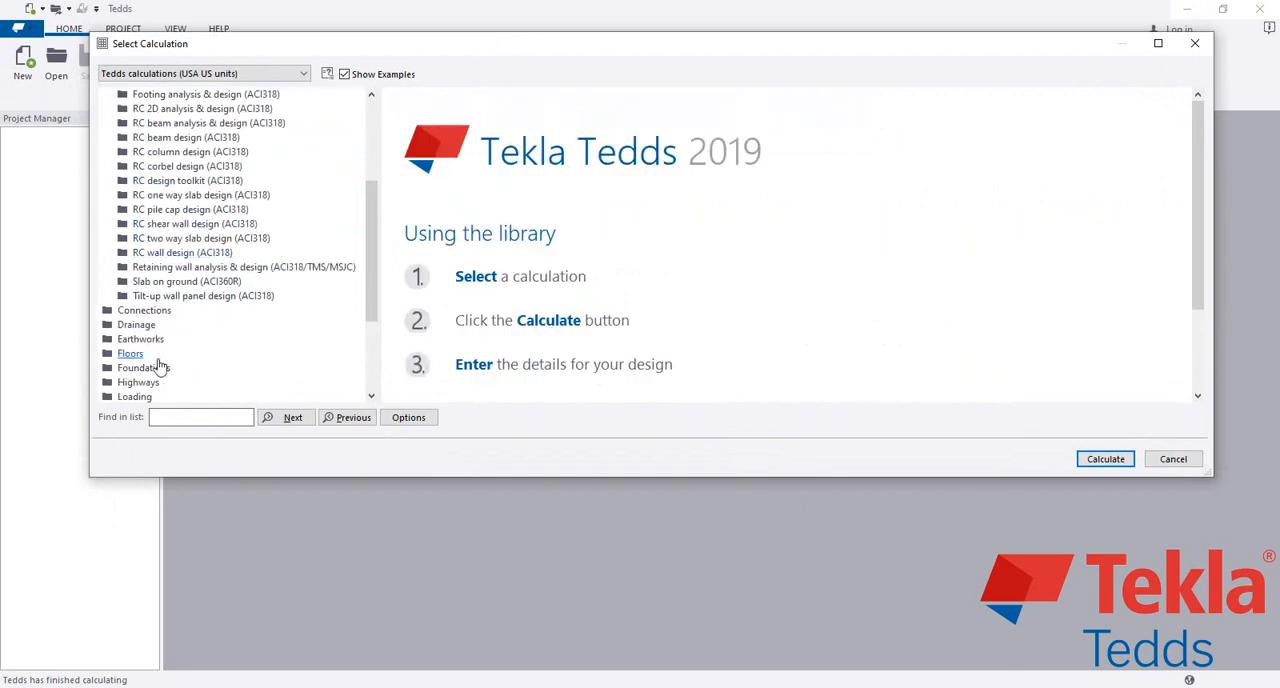
click(148, 367)
scroll(250, 258, down, 1)
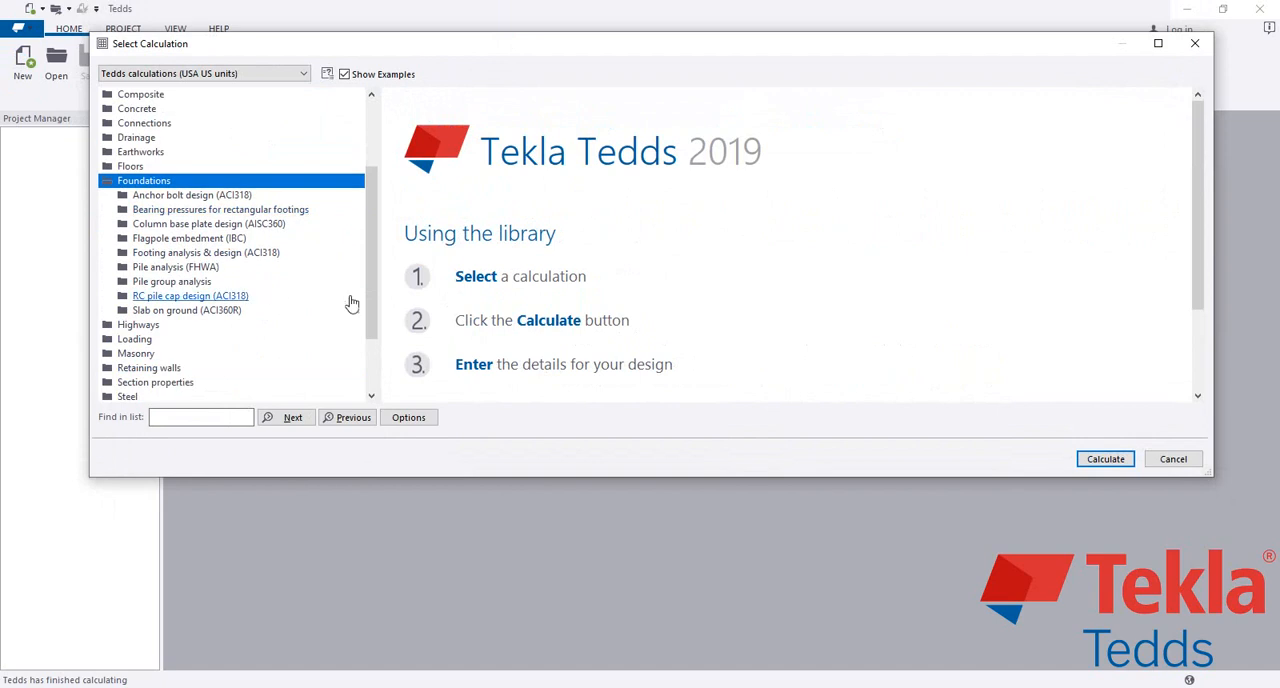
scroll(375, 274, down, 1)
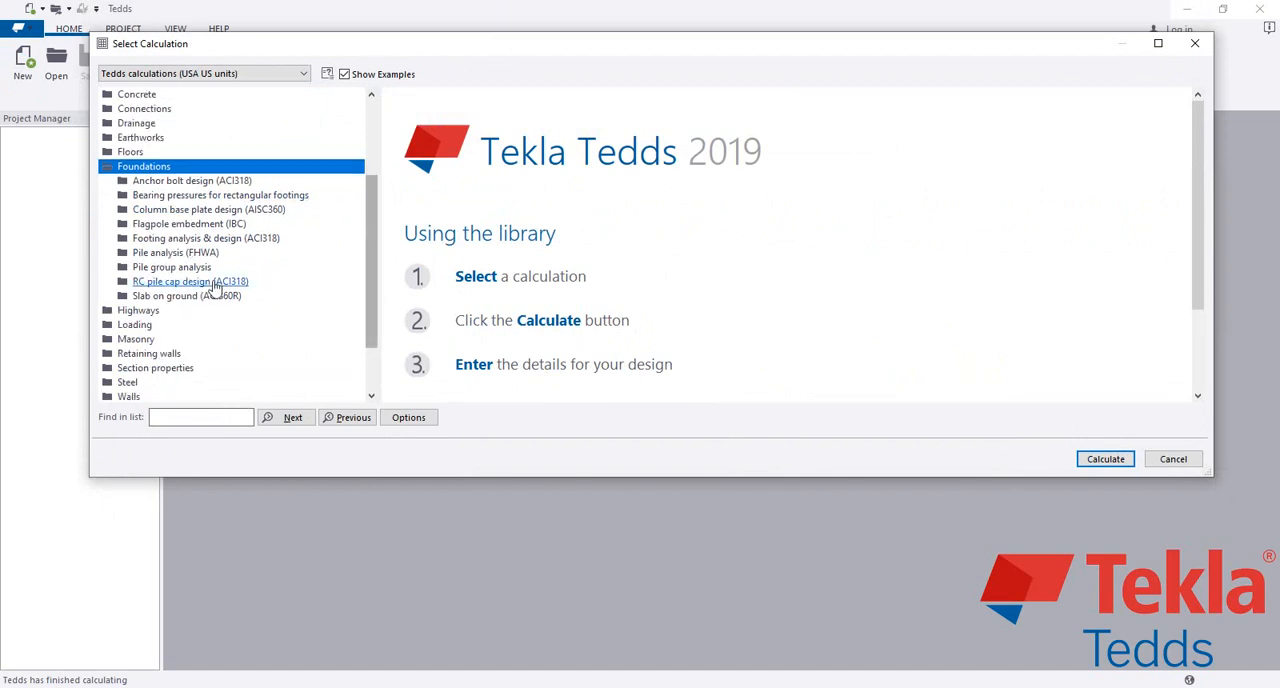
click(172, 240)
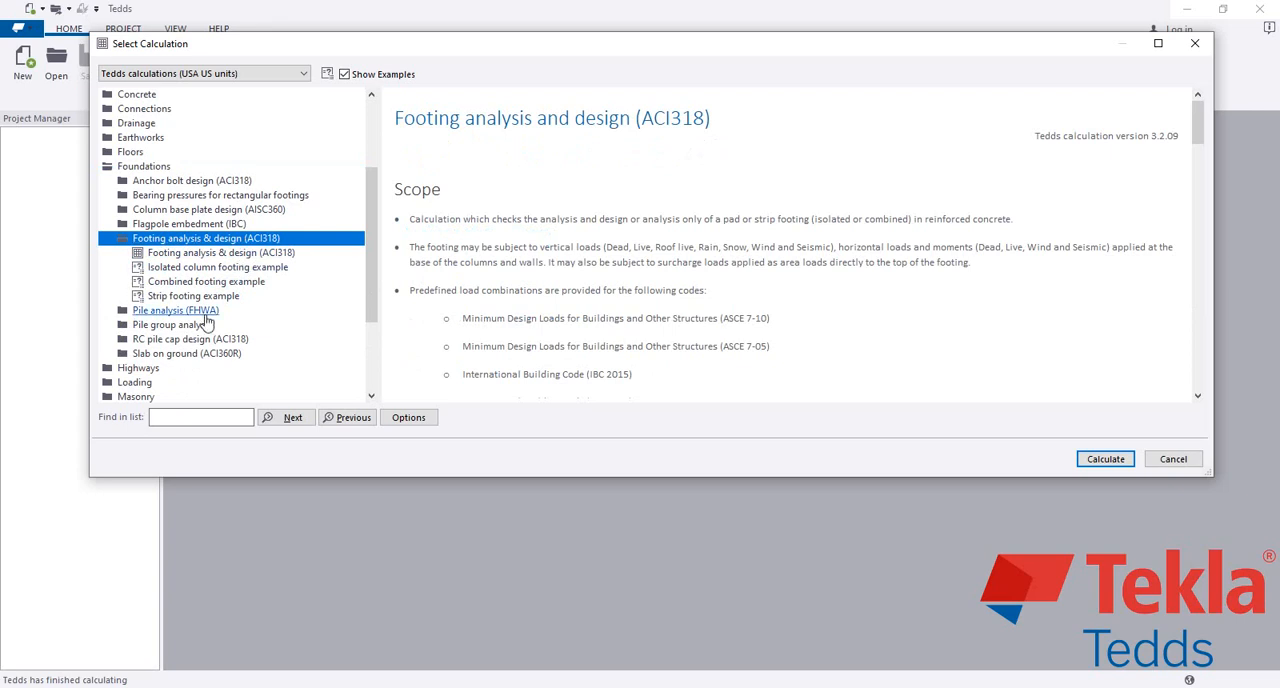
Step: Review the Combined footing example from its geometry and column loads through to the reinforcement layout
click(152, 282)
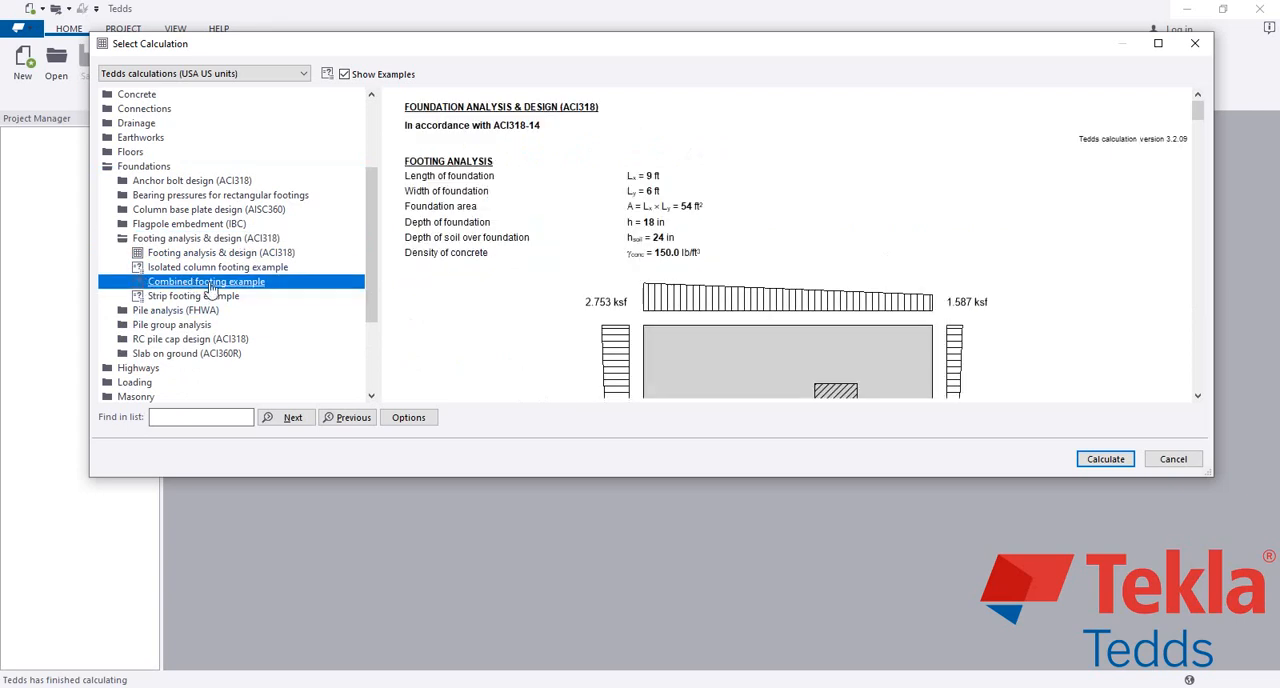
scroll(518, 246, down, 2)
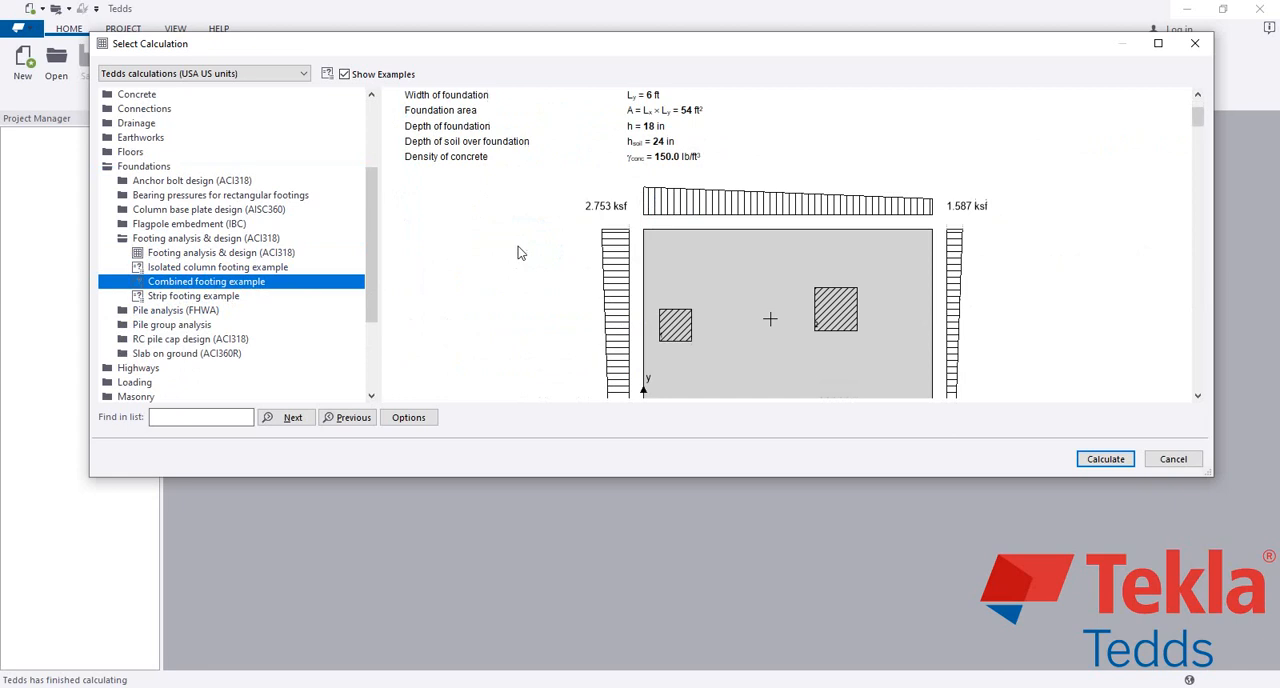
scroll(600, 262, up, 2)
scroll(600, 262, down, 15)
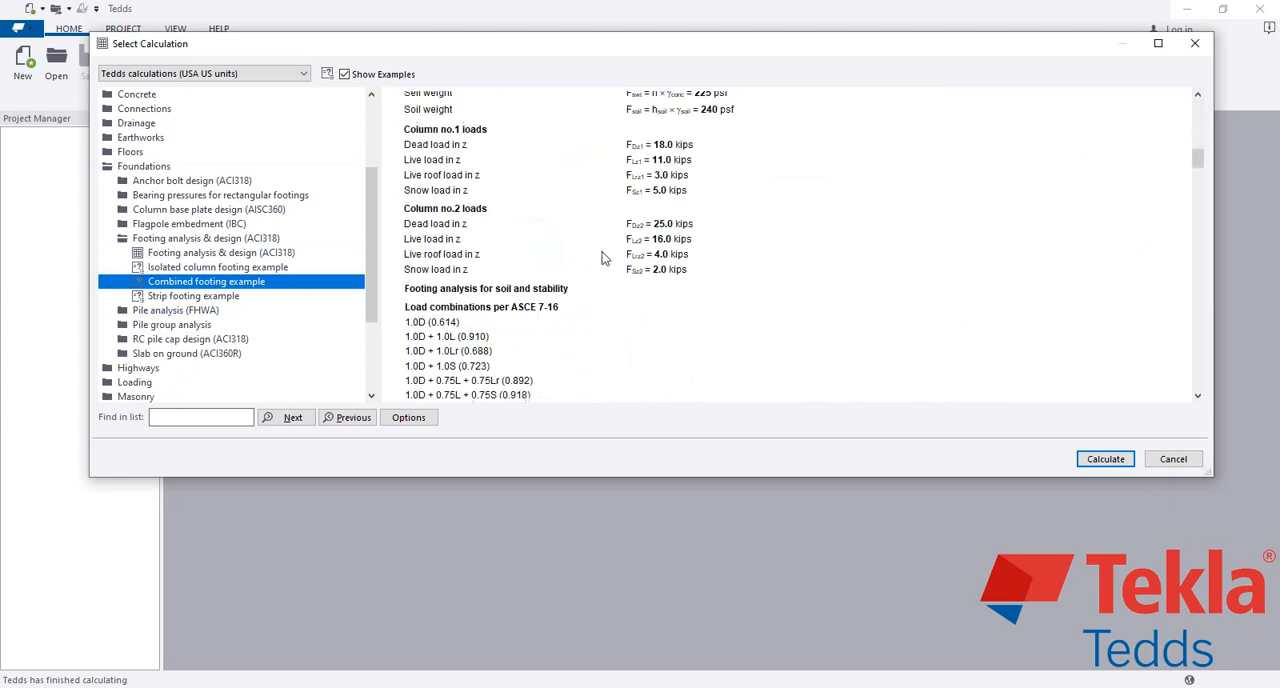
scroll(617, 256, down, 15)
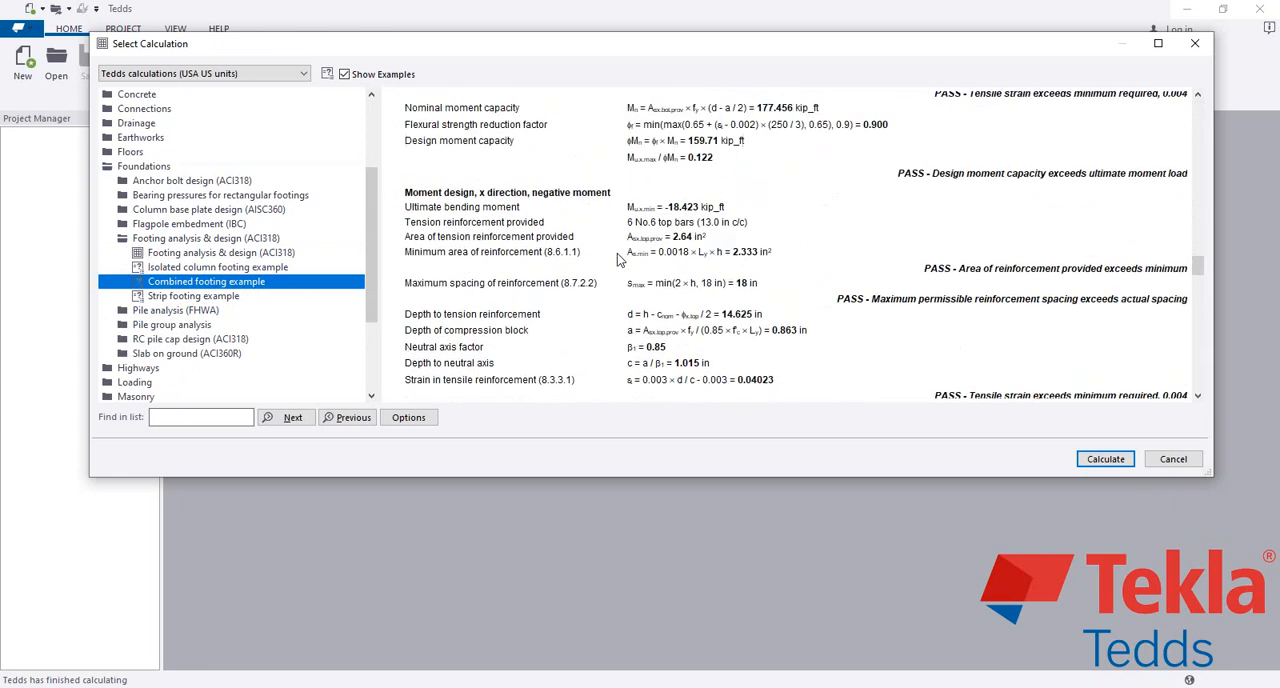
scroll(624, 261, down, 3)
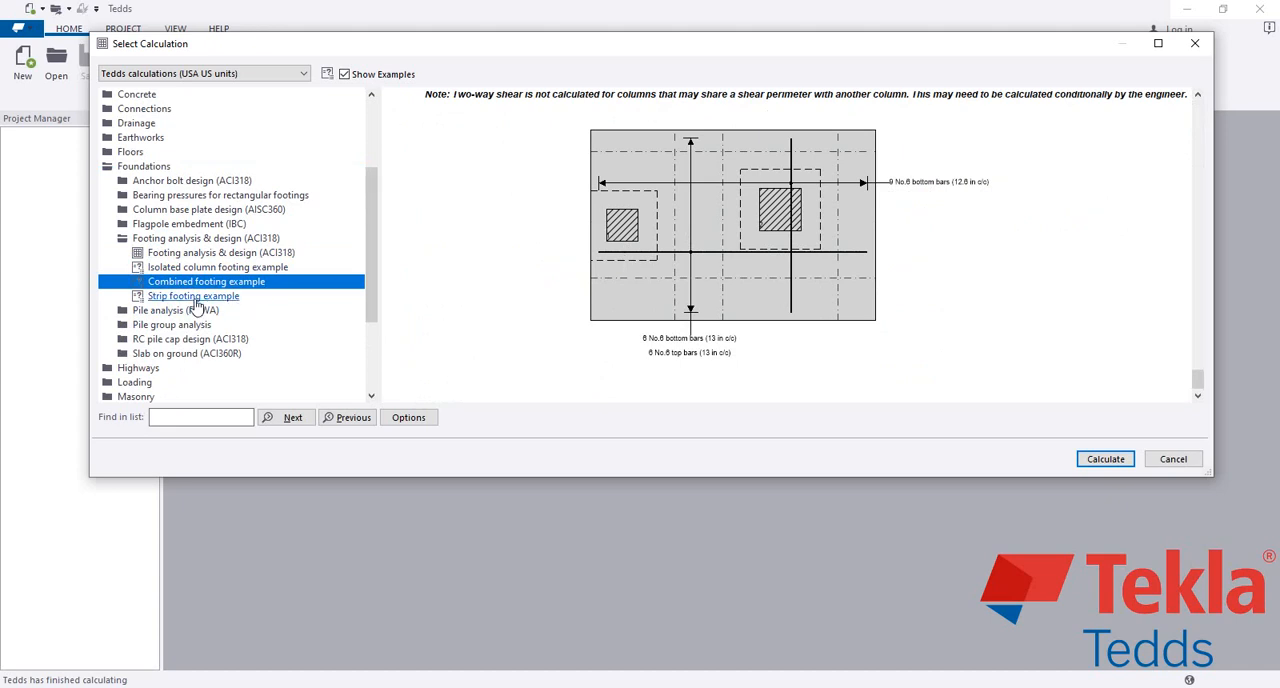
Step: Select the Footing analysis & design (ACI318) calculation, review its scope and version history, and start it
click(183, 257)
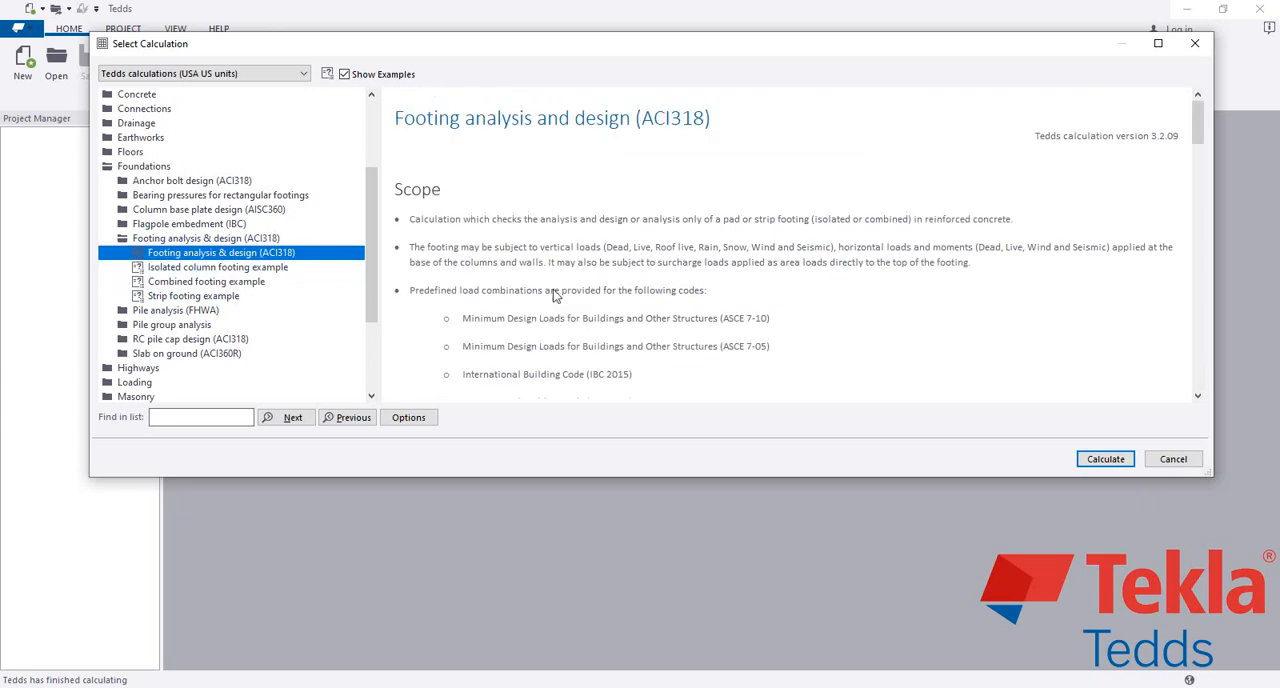
scroll(560, 287, down, 5)
scroll(578, 283, up, 3)
scroll(650, 275, down, 3)
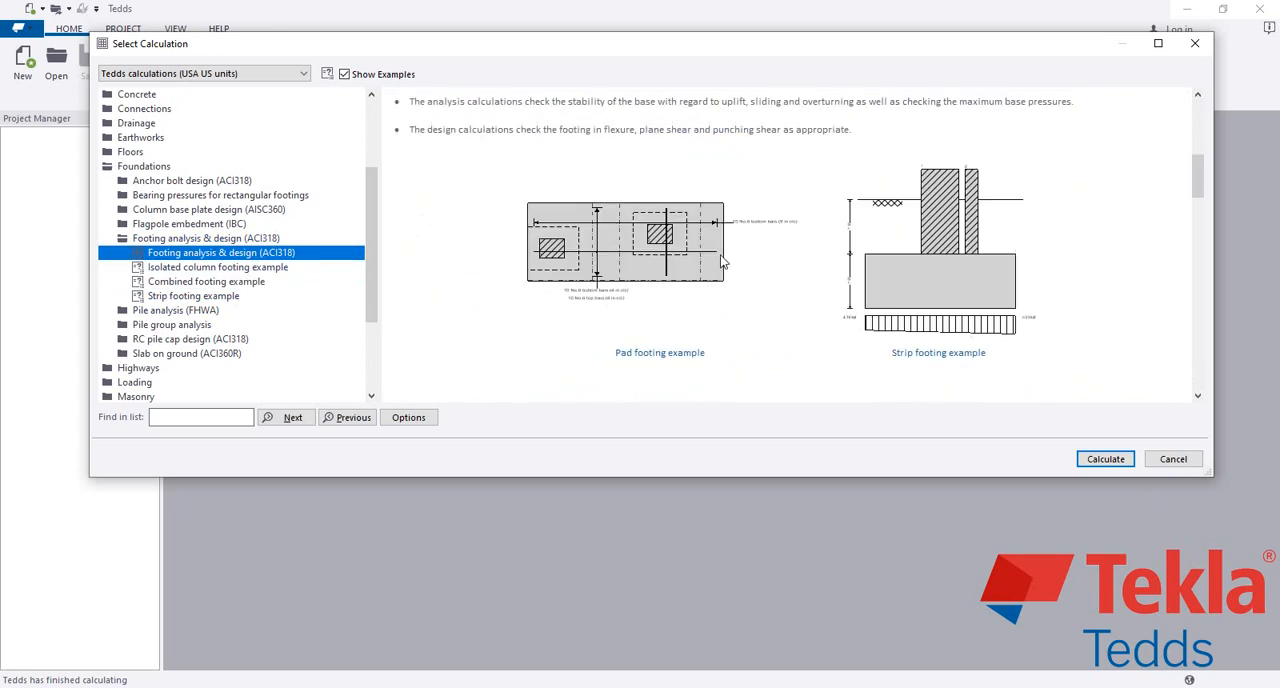
scroll(630, 250, down, 15)
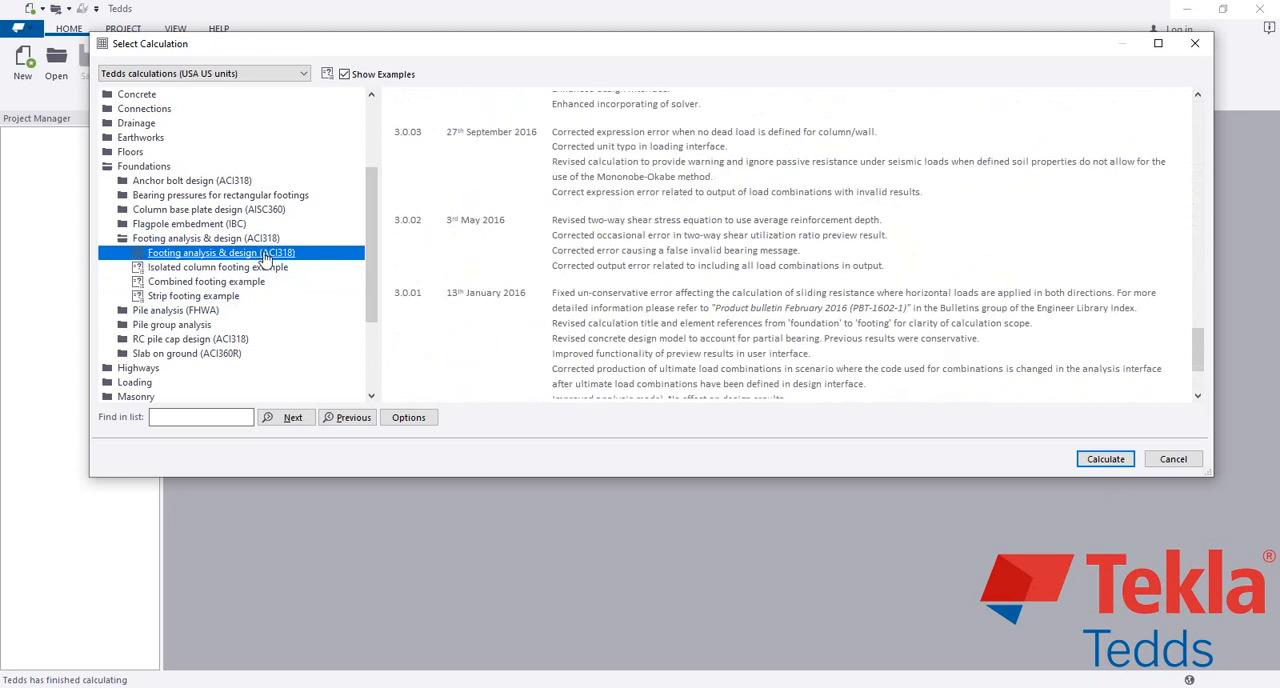
click(1108, 460)
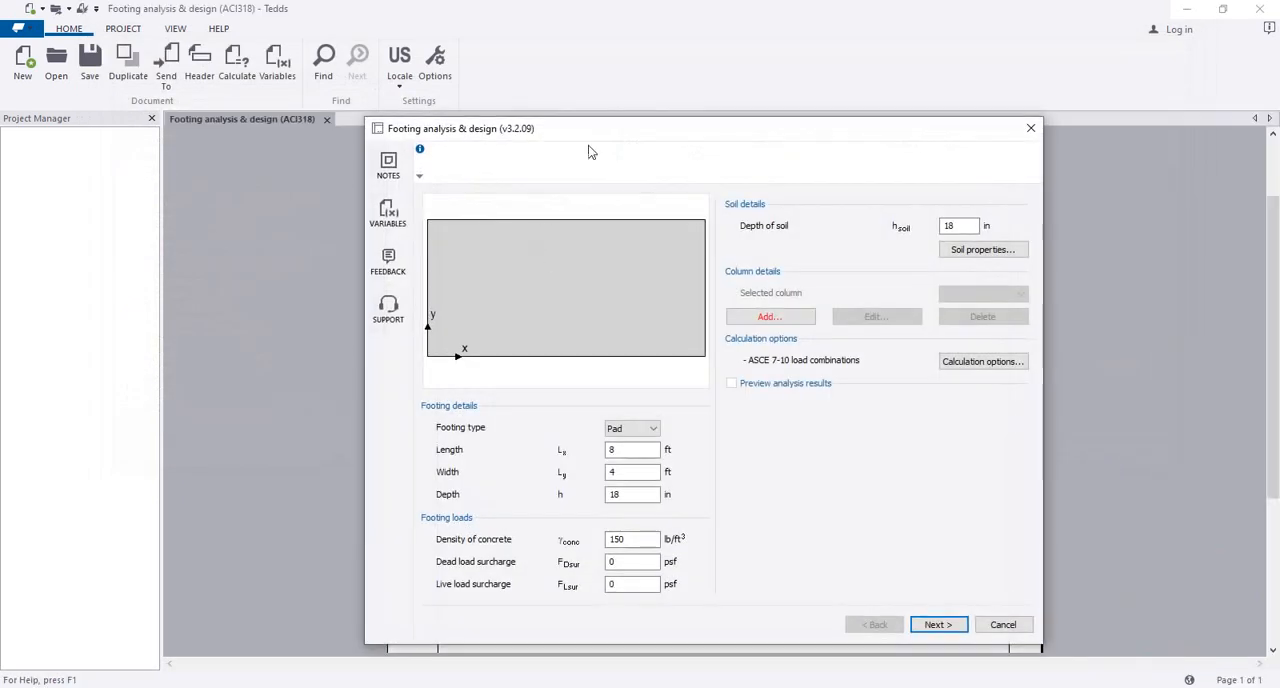
Step: Define a Pad footing with a length of 15 ft, a width of 4 ft and a depth of 12 in
drag(606, 130, 585, 114)
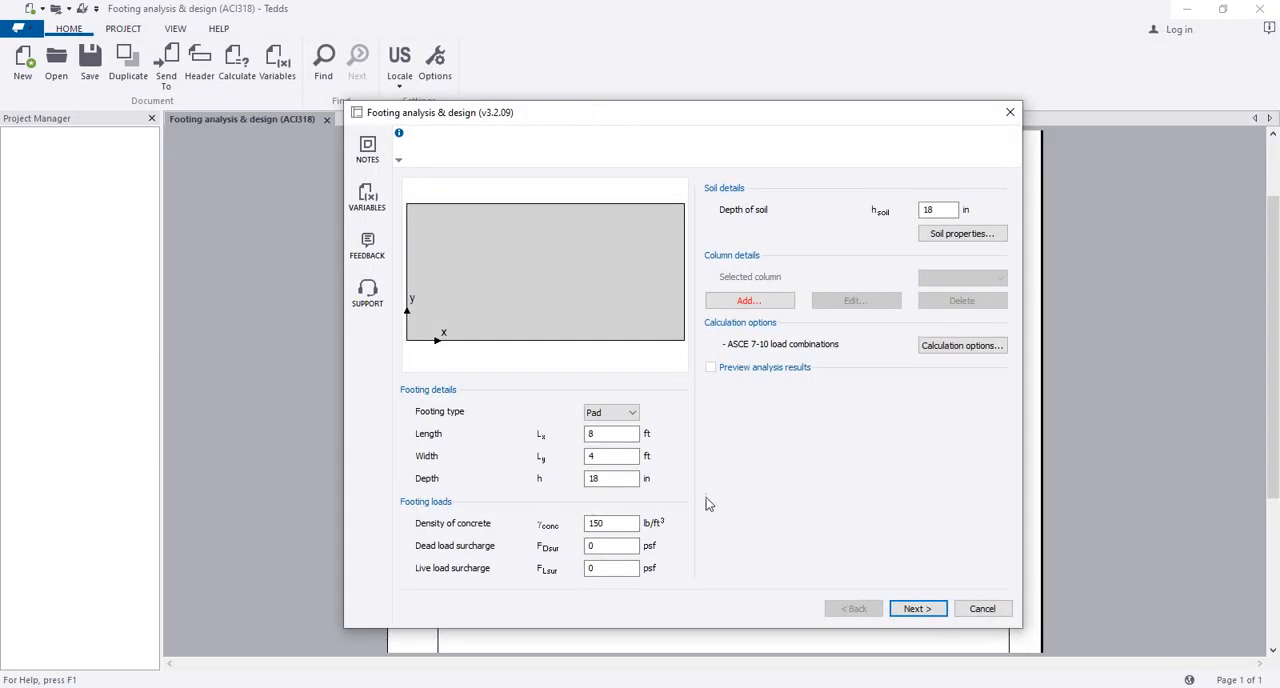
click(632, 413)
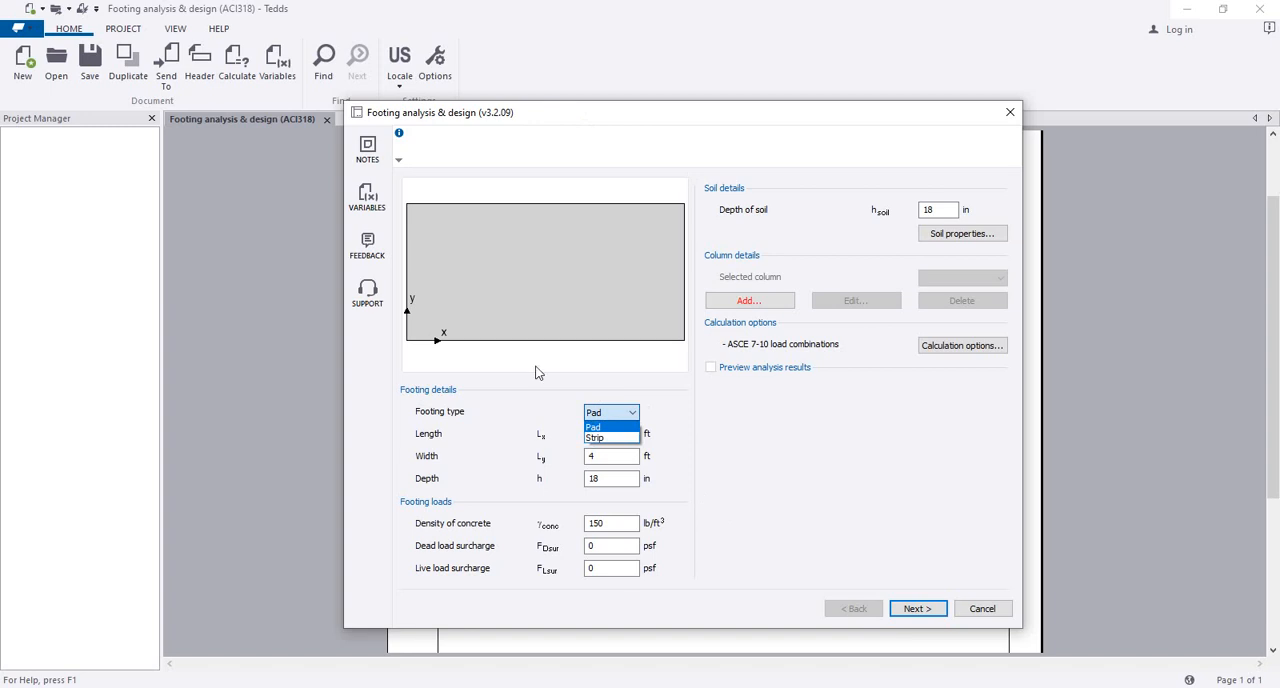
click(613, 428)
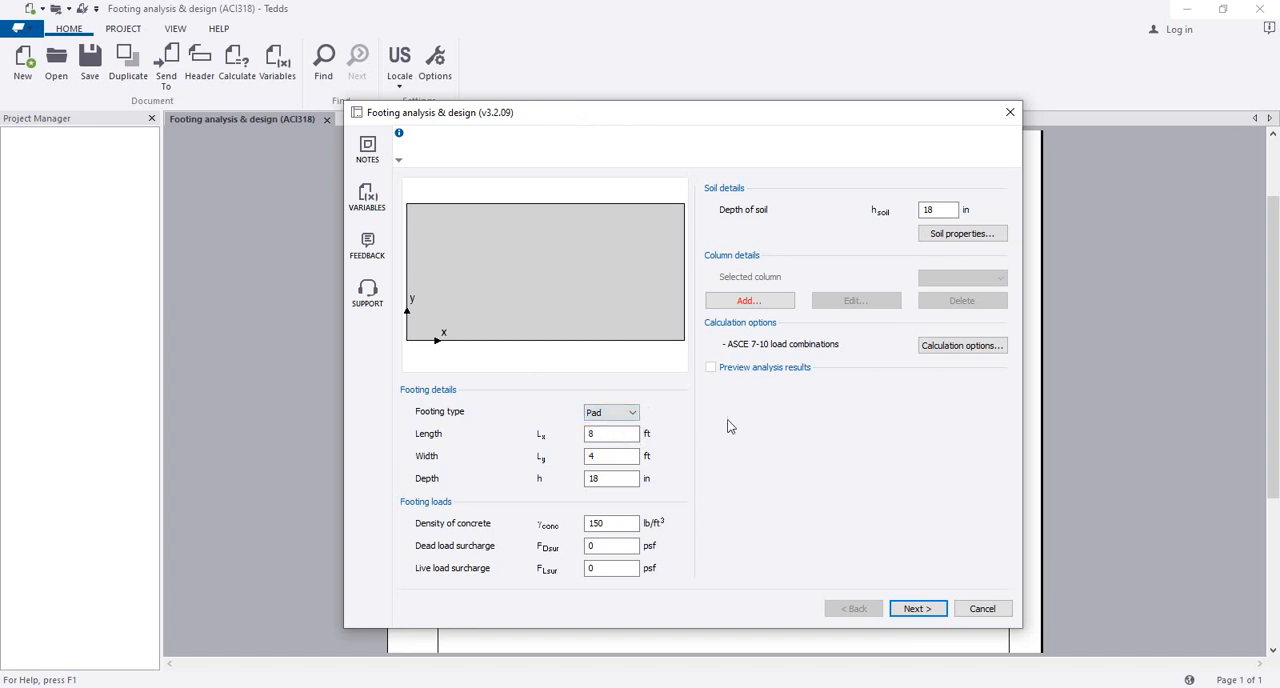
click(612, 436)
click(612, 455)
key(BackSpace)
text(2)
drag(601, 457, 587, 456)
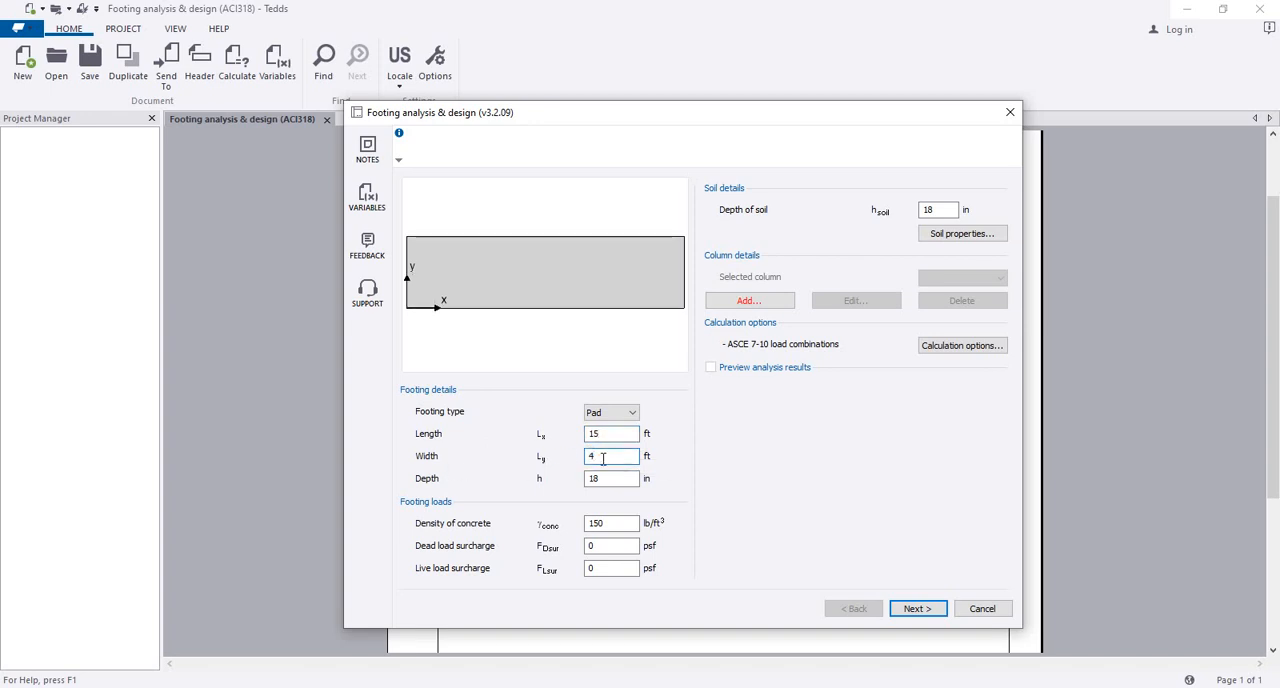
double_click(606, 482)
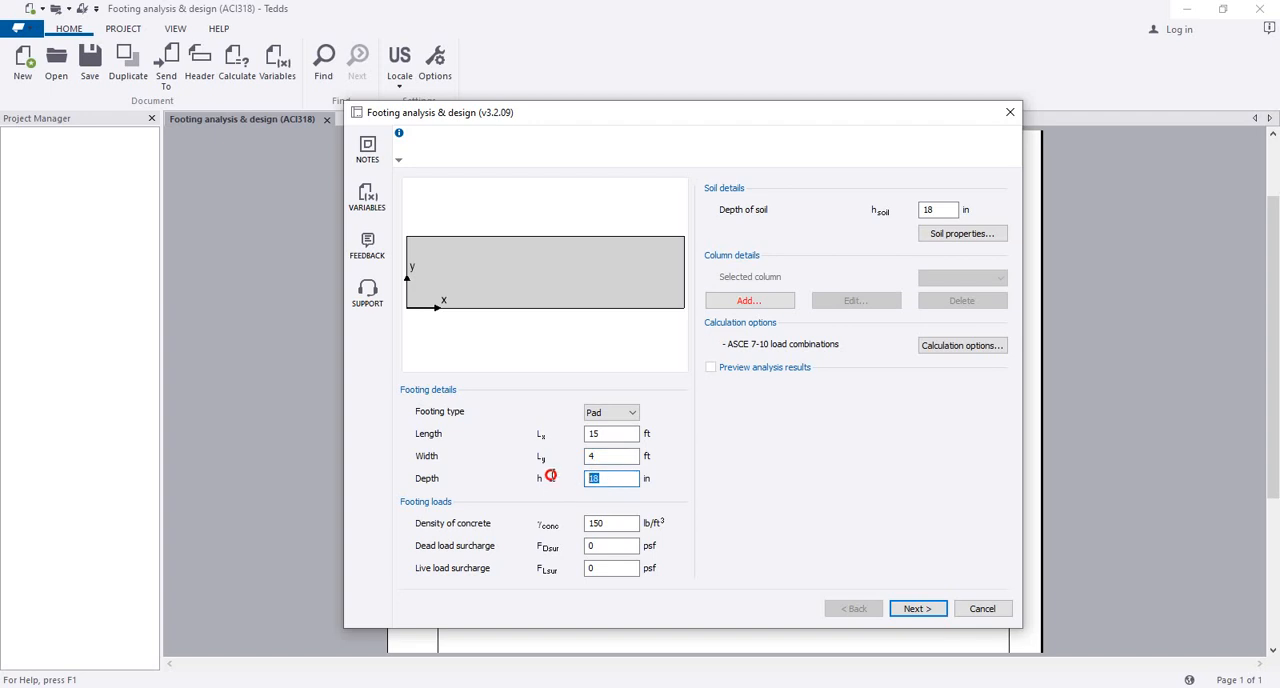
text(12)
click(594, 457)
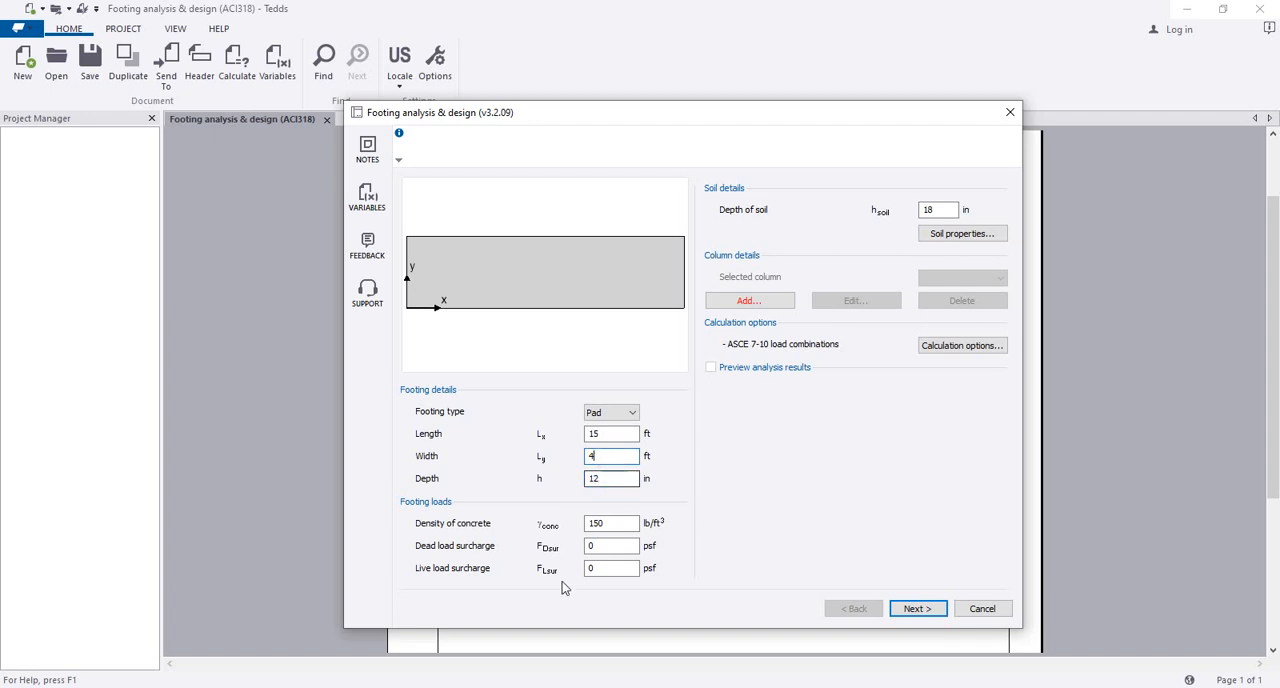
Step: Review the footing's concrete density and its dead and live load surcharges
click(628, 523)
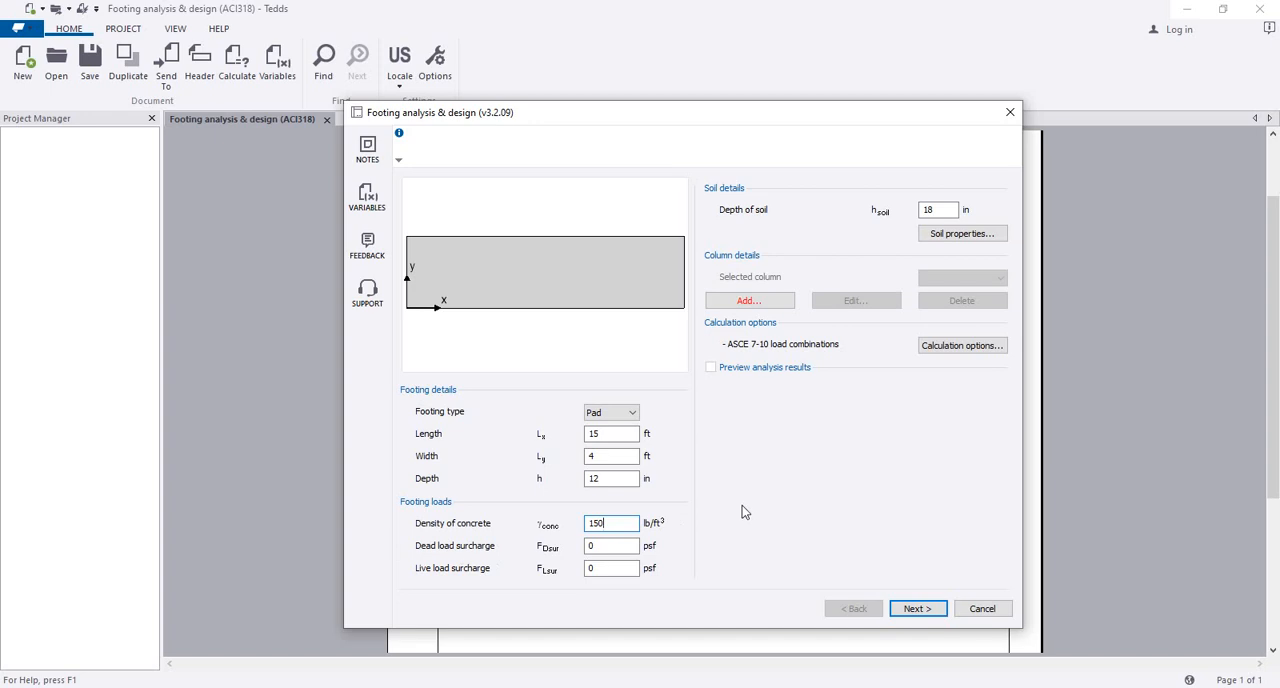
key(Tab)
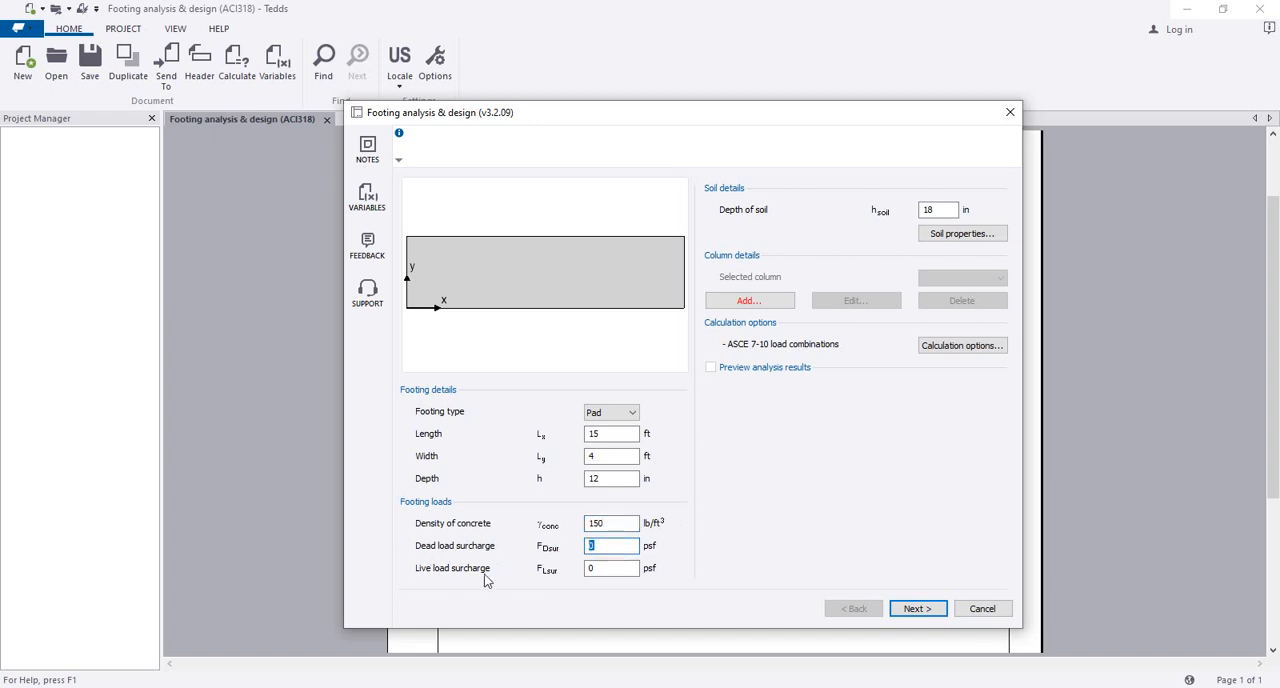
key(Tab)
click(597, 567)
Step: Open the soil properties and keep a Gross allowable bearing pressure of 3 ksf and a soil density of 120 lb/ft³
click(955, 234)
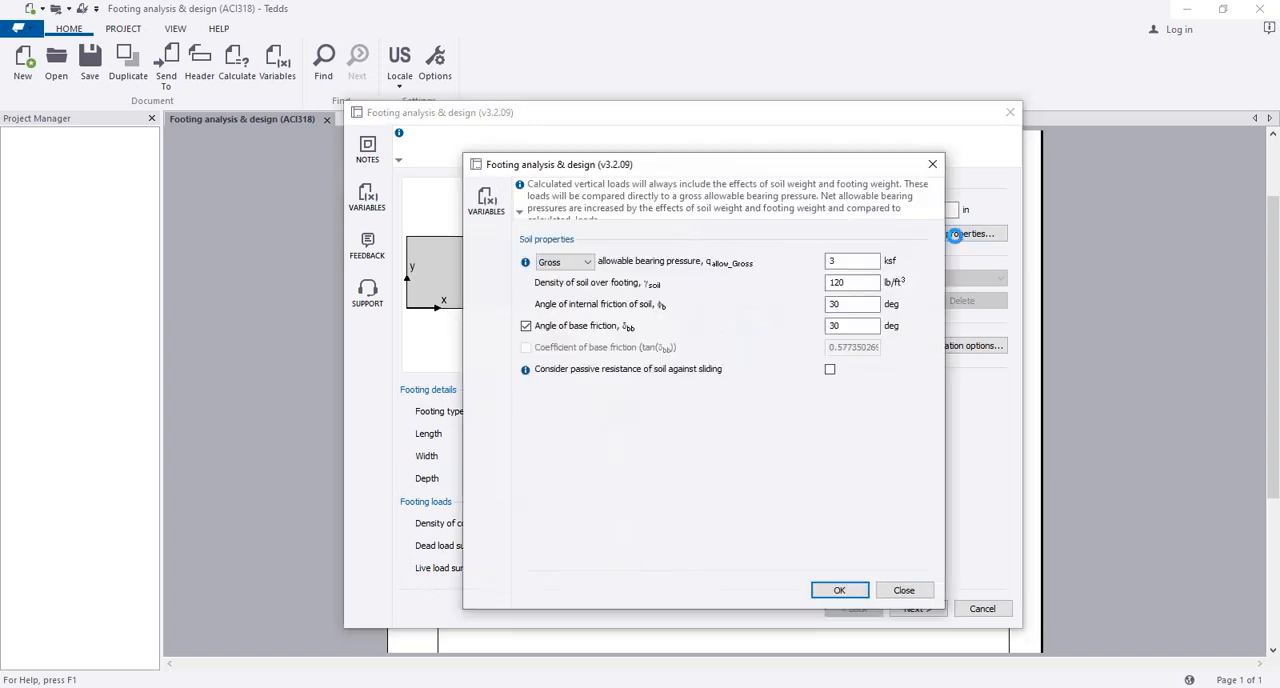
drag(744, 168, 598, 172)
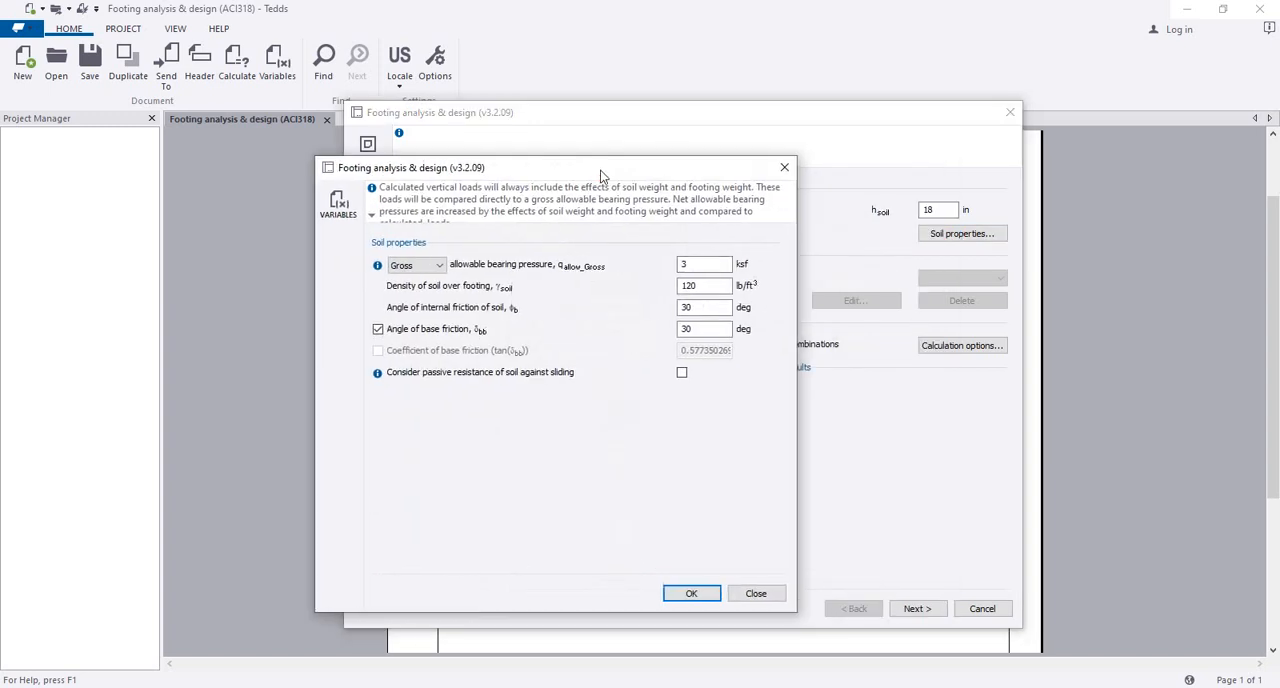
click(708, 264)
click(425, 265)
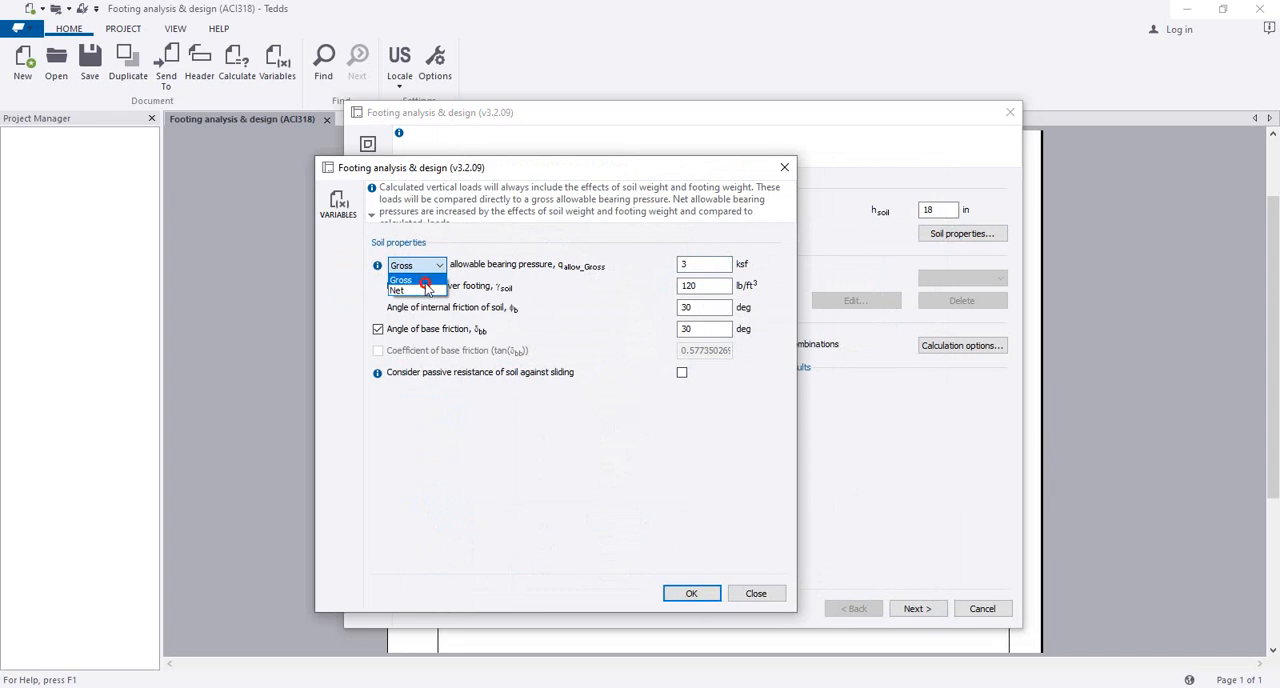
click(425, 281)
drag(728, 266, 595, 265)
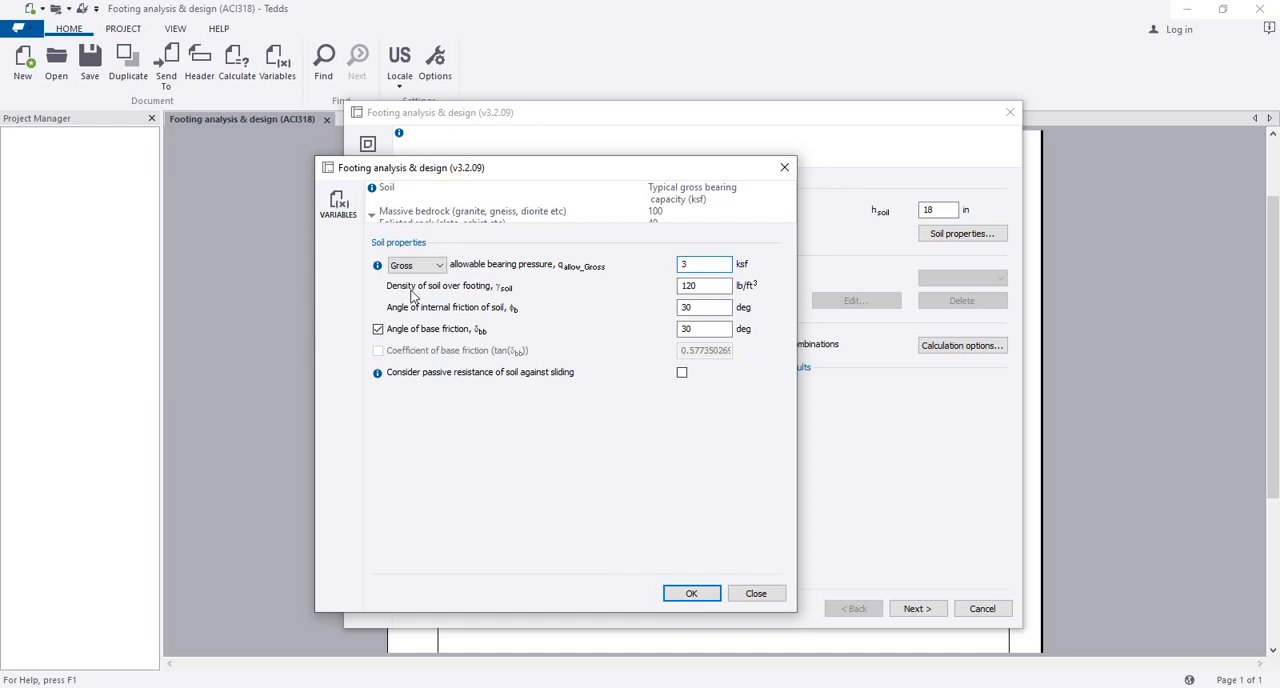
click(709, 280)
drag(709, 280, 647, 289)
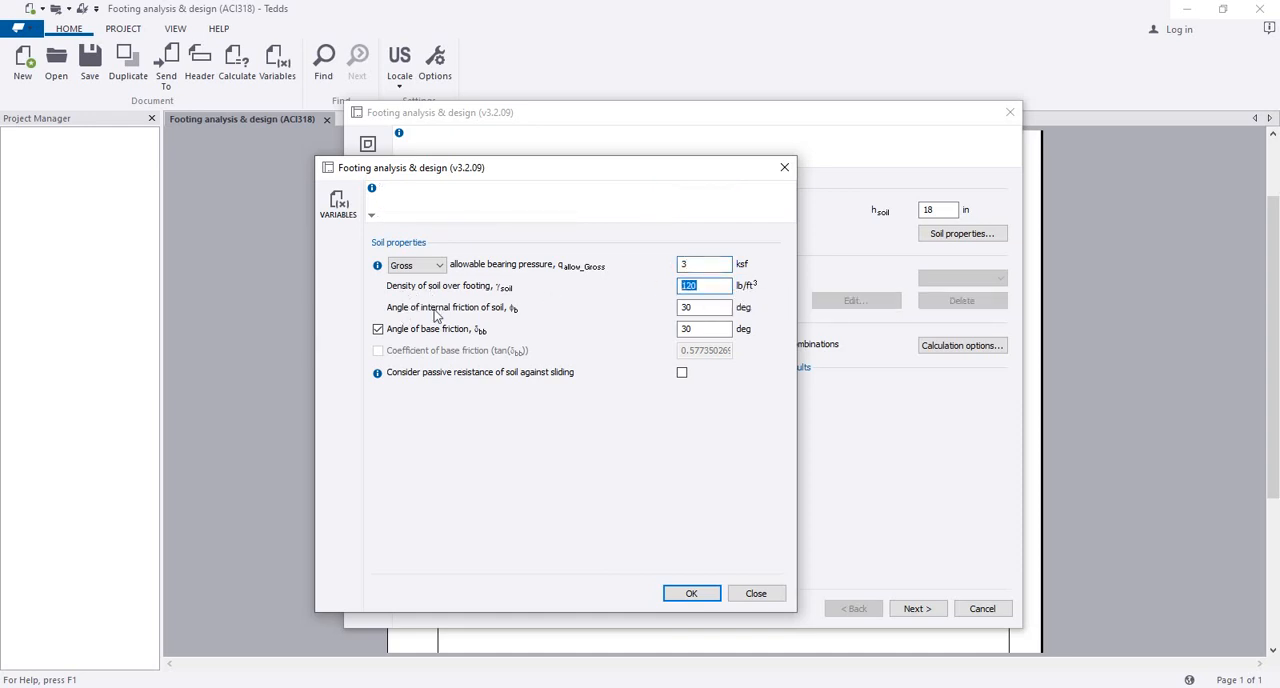
Step: Keep the internal friction angle at 30 deg, exclude the angle of base friction, and consider passive soil resistance against sliding
drag(700, 310, 614, 311)
click(707, 310)
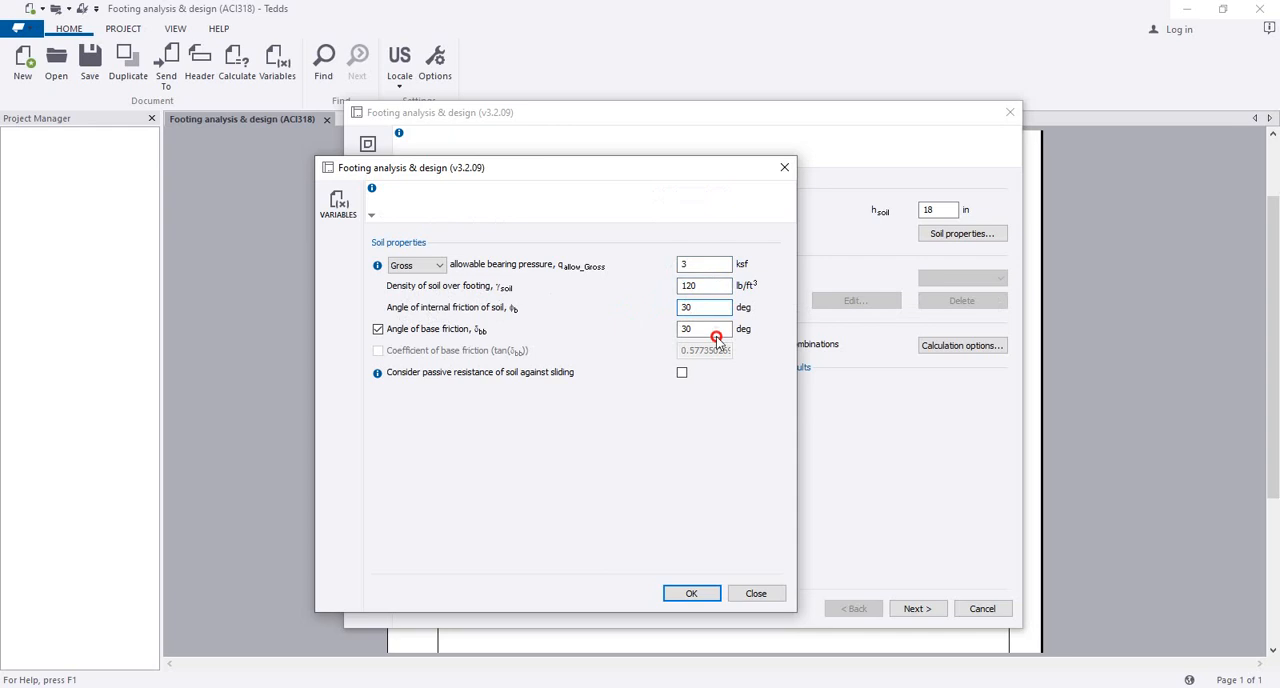
drag(712, 331, 532, 332)
click(380, 331)
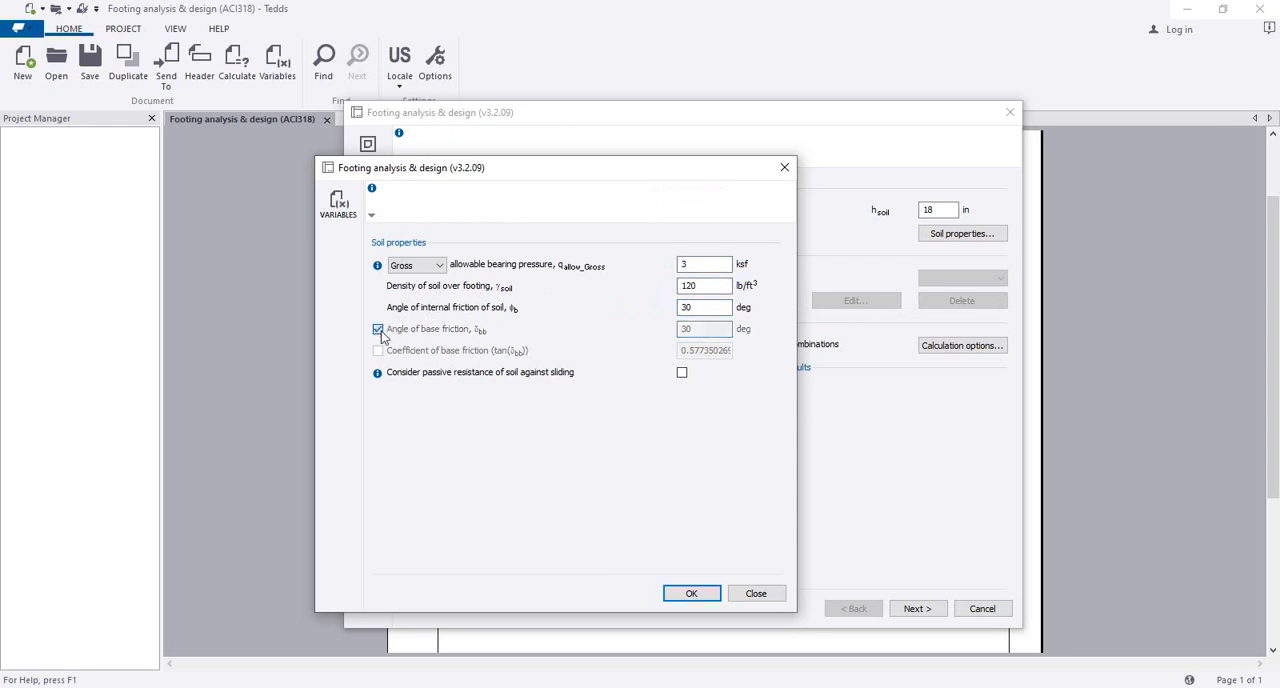
click(682, 372)
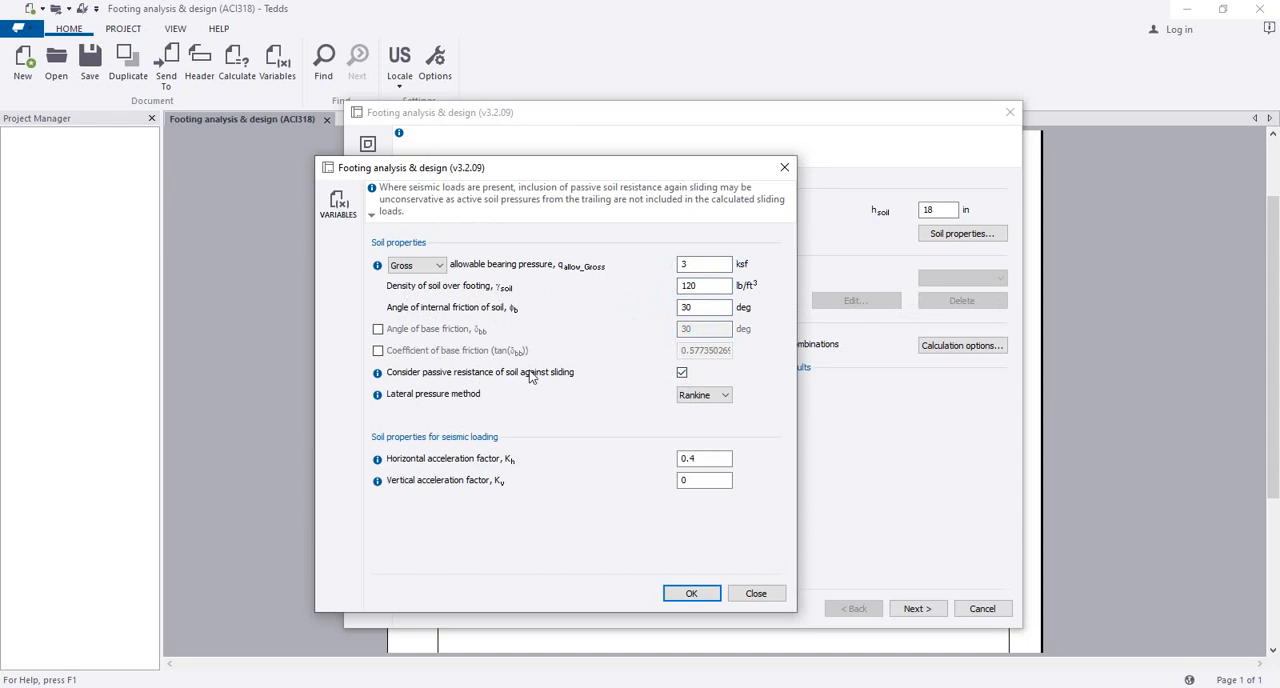
Step: Try the Coulomb lateral pressure method for the passive soil resistance
click(726, 398)
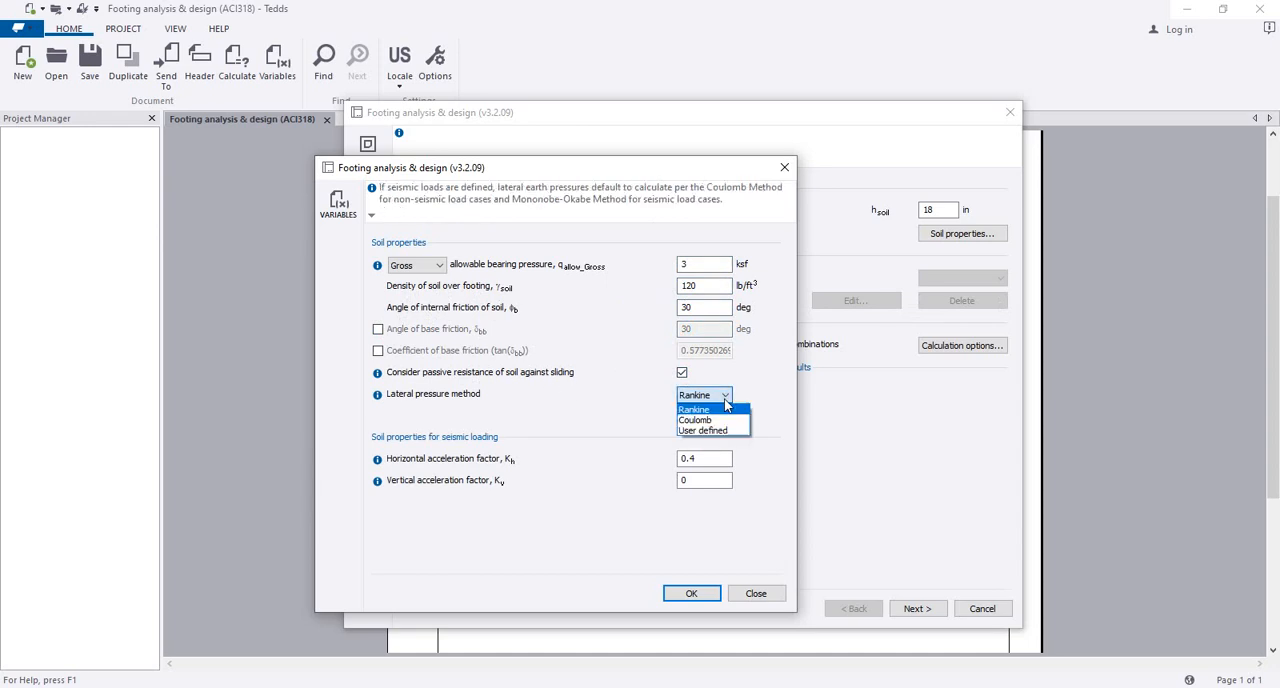
click(695, 420)
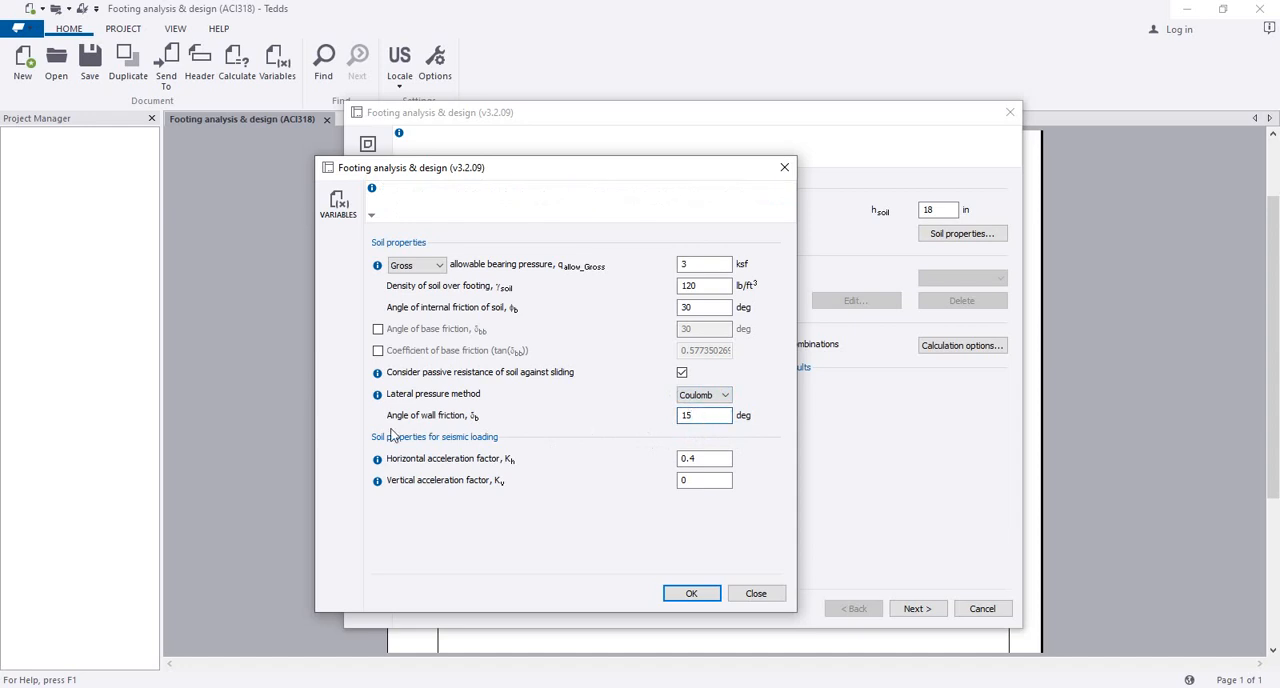
click(724, 399)
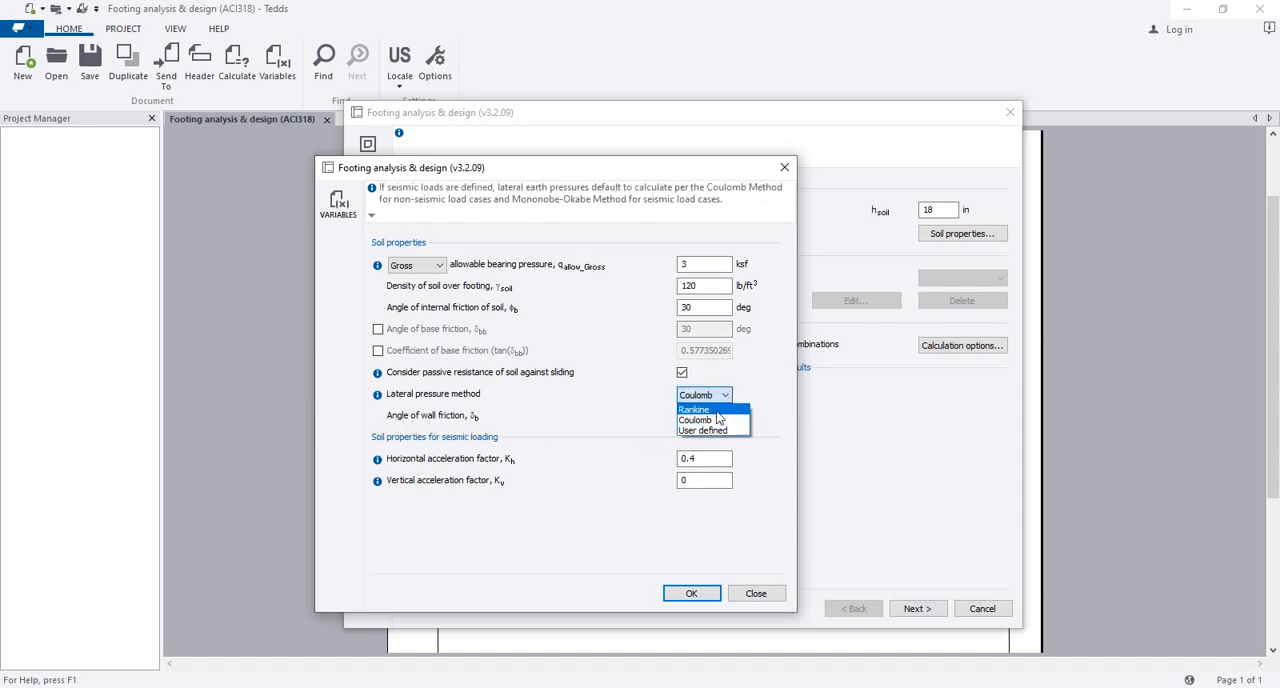
Step: Exclude passive soil resistance against sliding and accept the soil properties
click(684, 373)
click(682, 372)
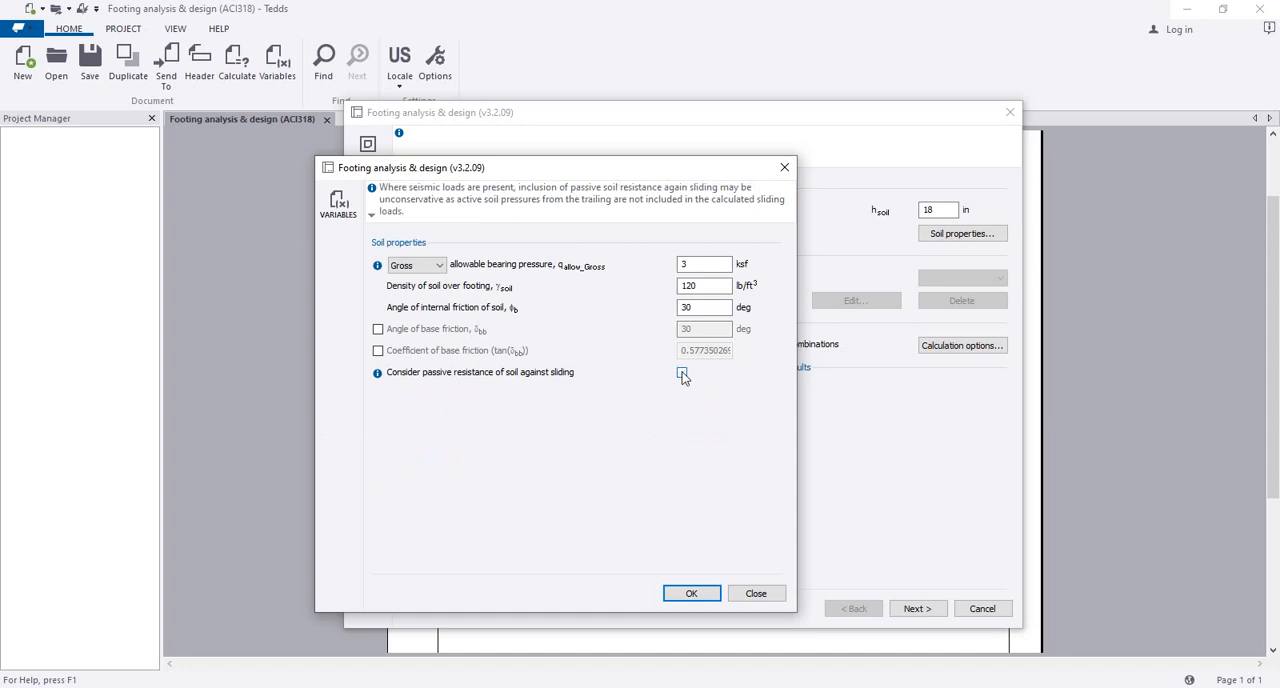
click(692, 594)
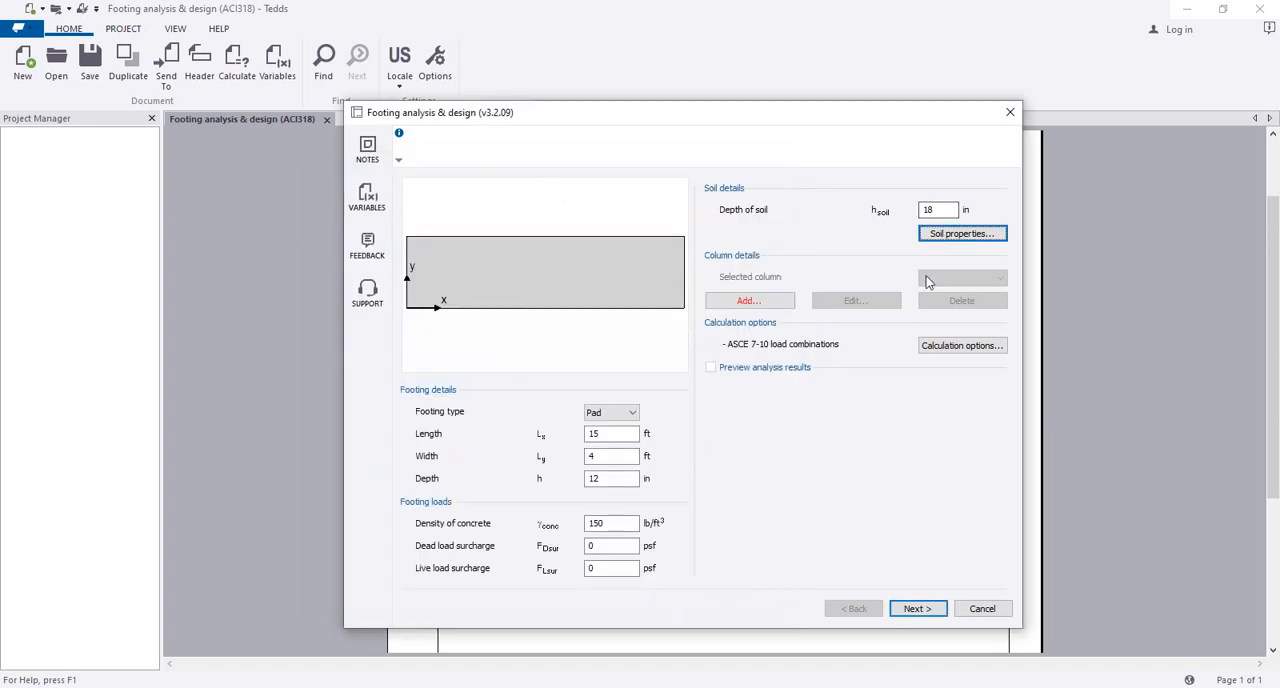
Step: Set the overturning and sliding factors of safety to 1.5 in the calculation options, keeping ASCE 7-10 as the load combination source
click(948, 346)
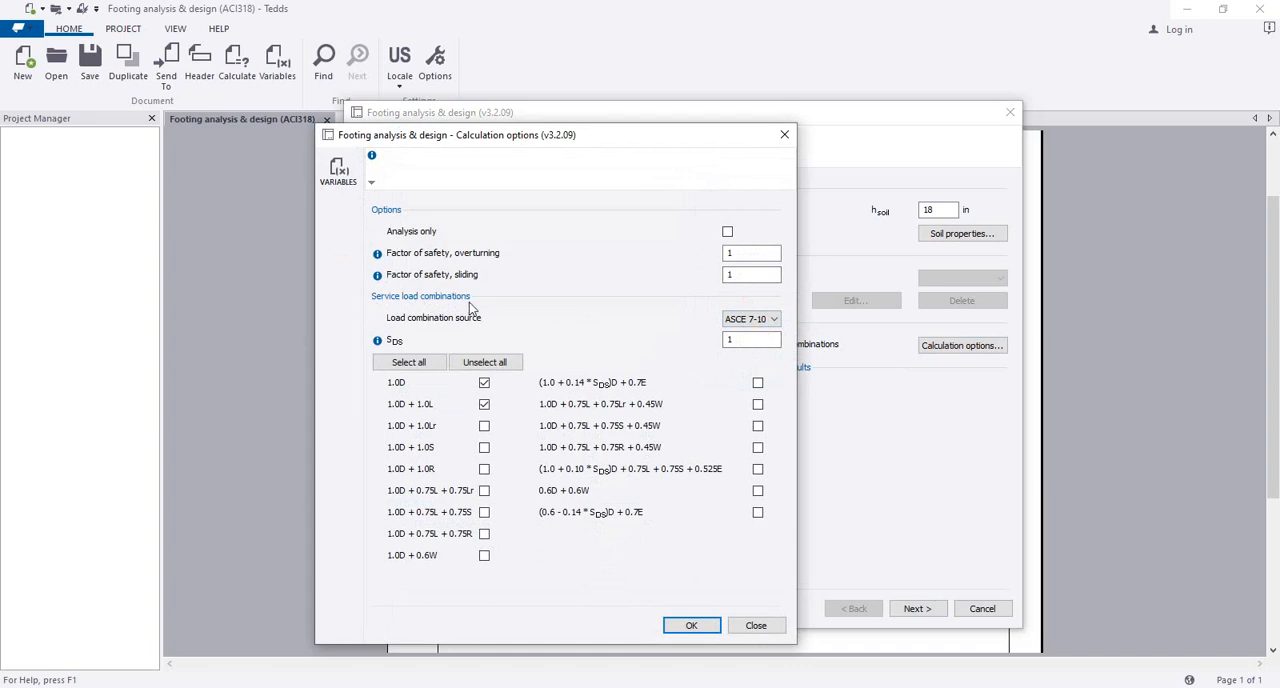
click(762, 320)
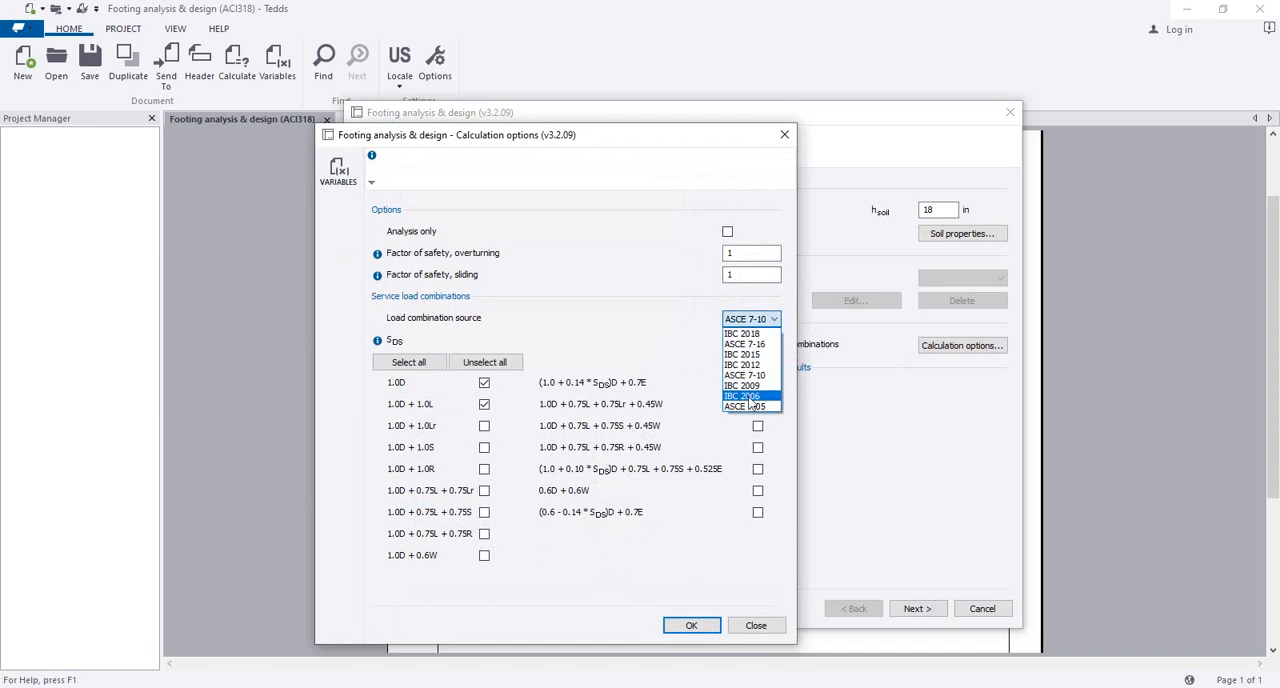
click(624, 305)
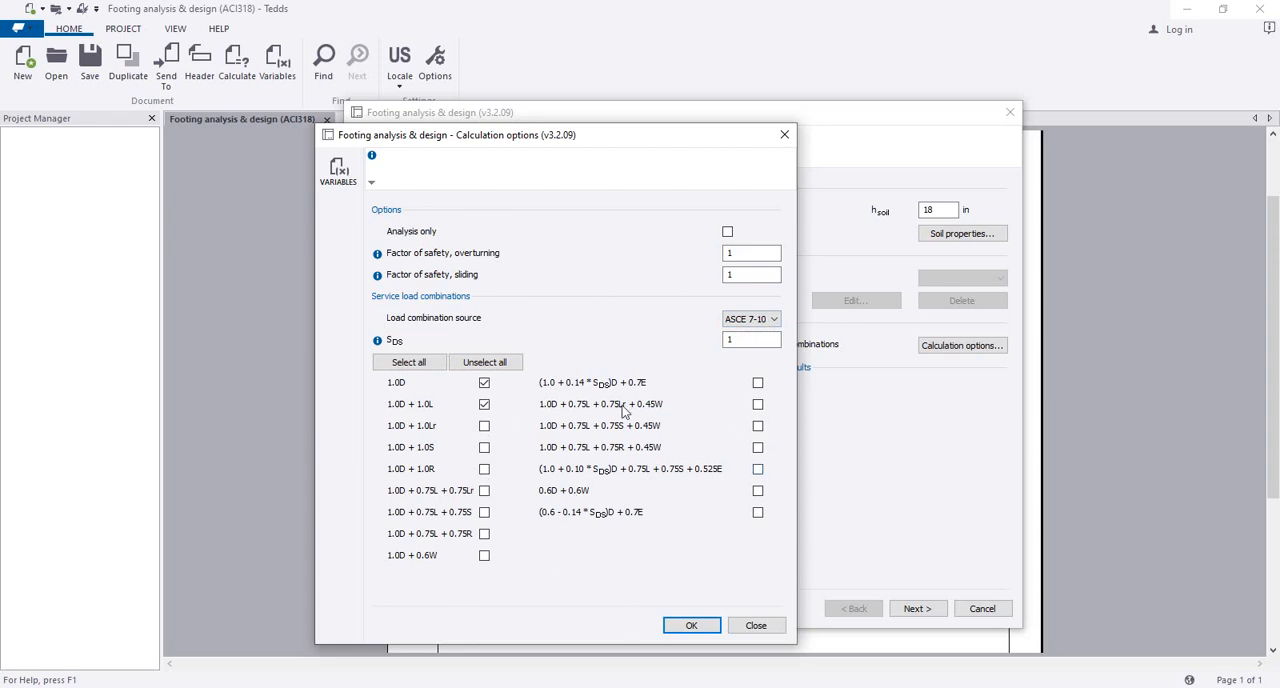
click(693, 627)
click(742, 254)
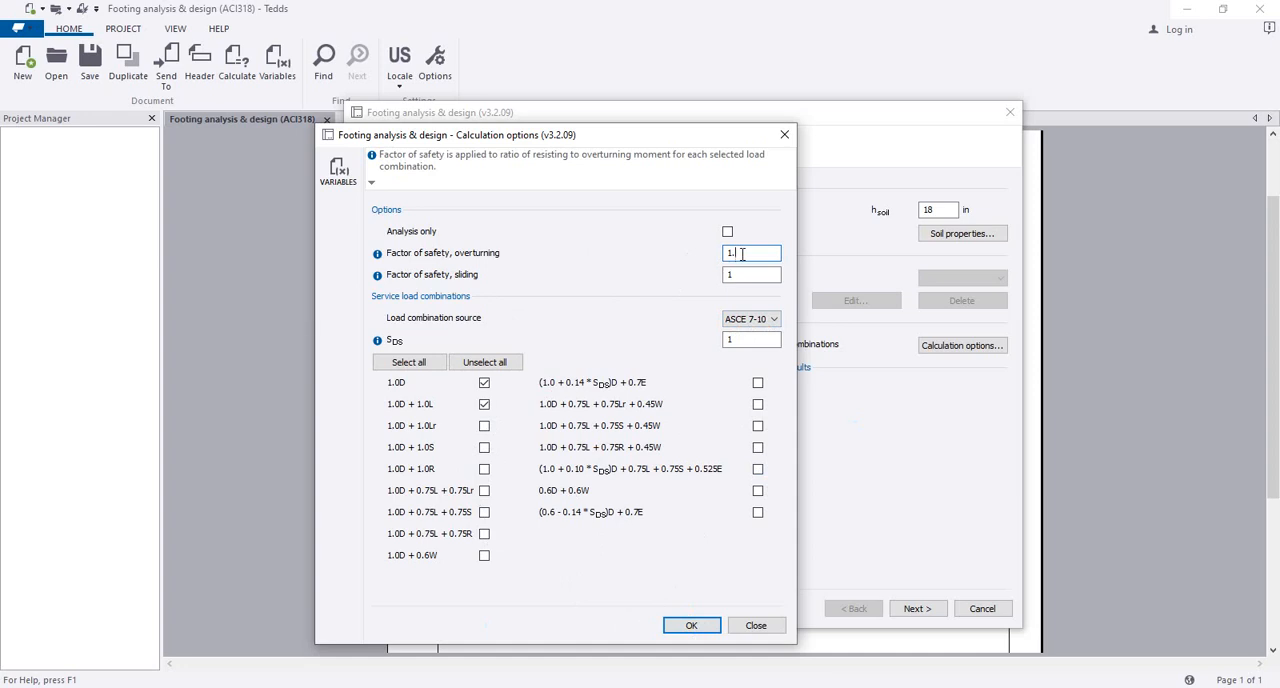
click(750, 274)
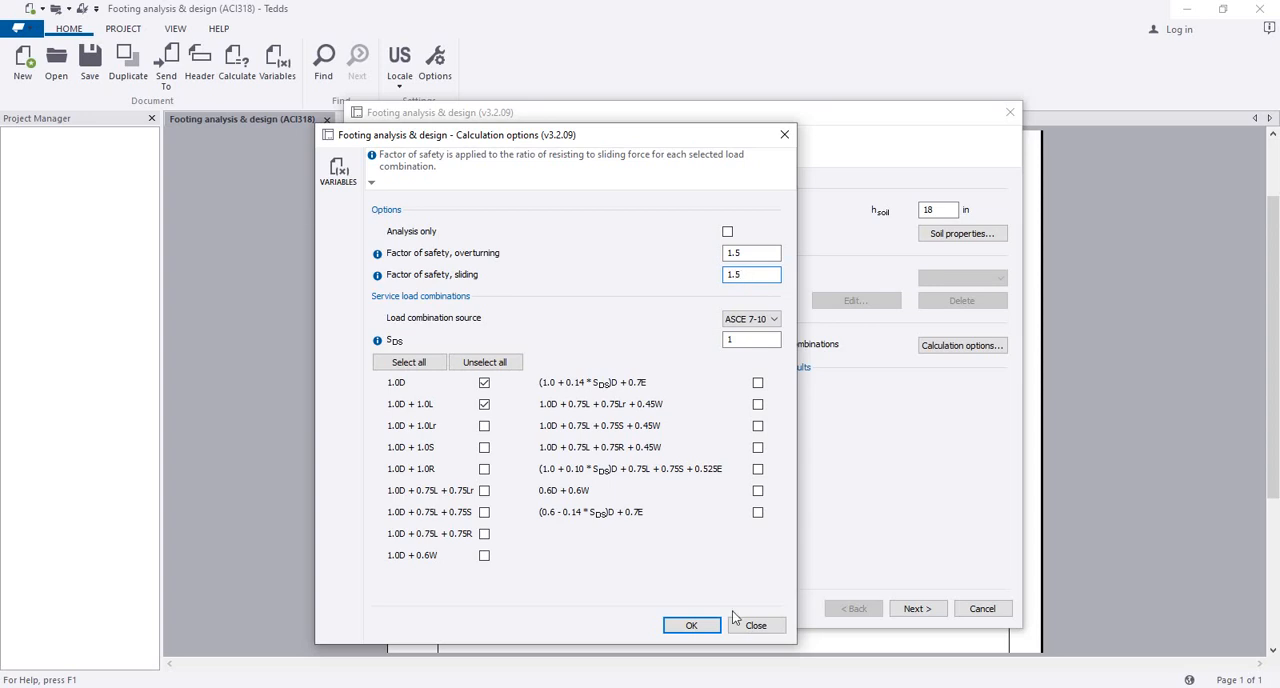
click(691, 625)
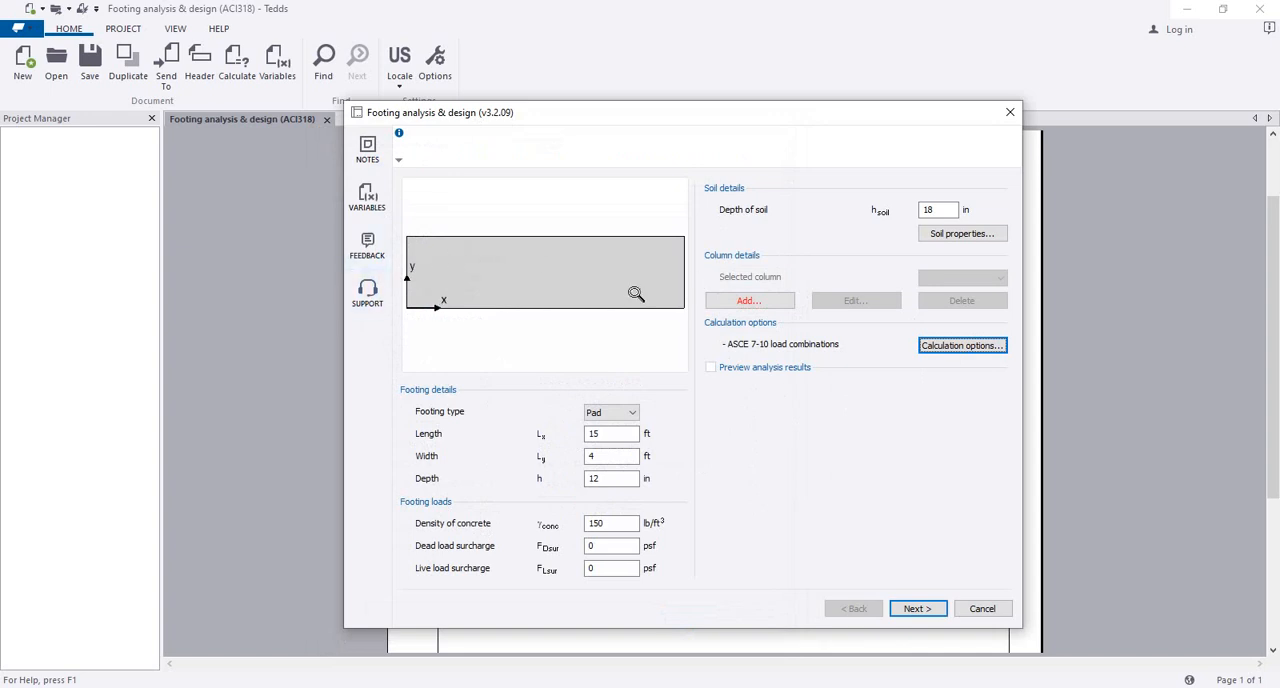
Step: Add a first column to the footing with a length of 10 in and a width of 10 in
click(743, 301)
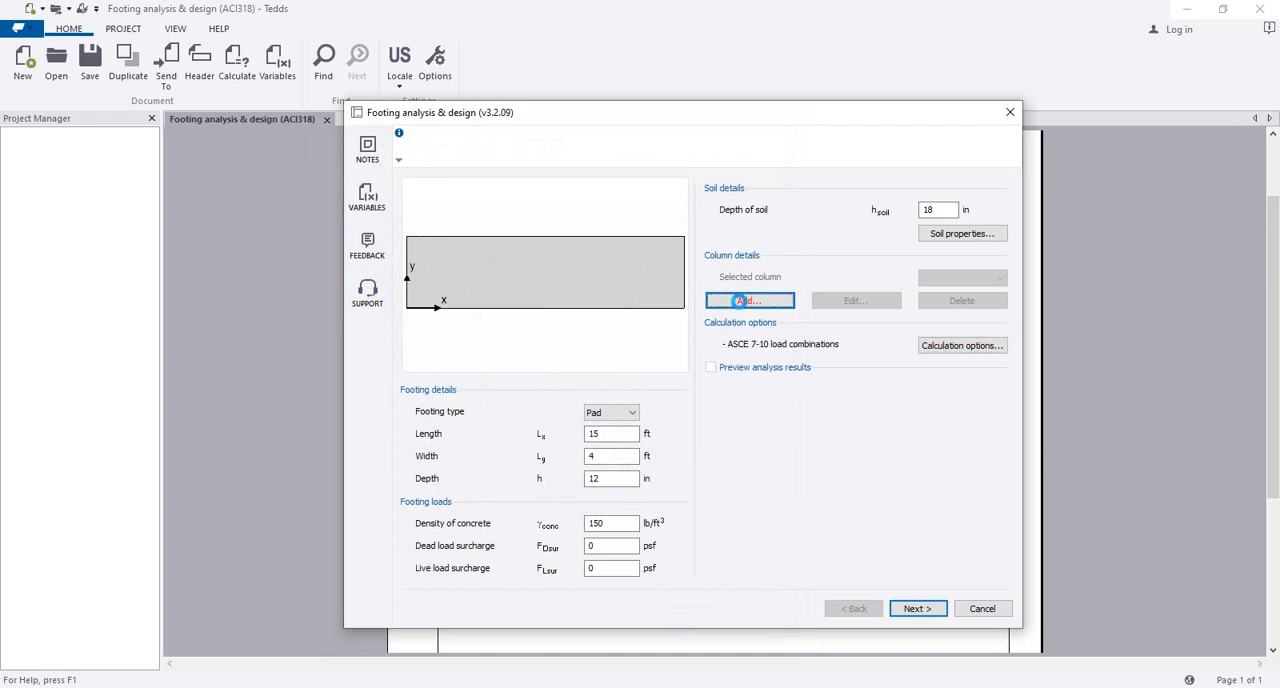
drag(533, 131, 645, 124)
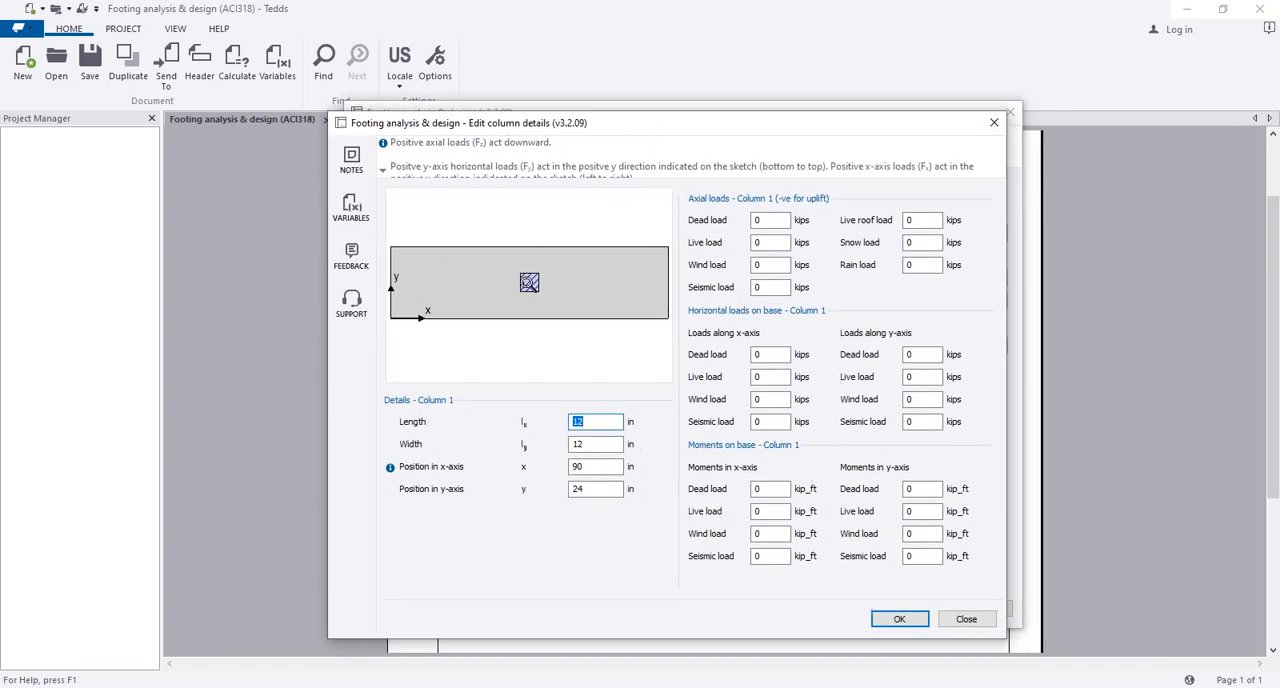
click(606, 421)
double_click(590, 421)
text(10)
click(592, 443)
double_click(585, 443)
text(10)
Step: Set column 1's x-axis position to 17 in and check its placement in the footing sketch
double_click(577, 467)
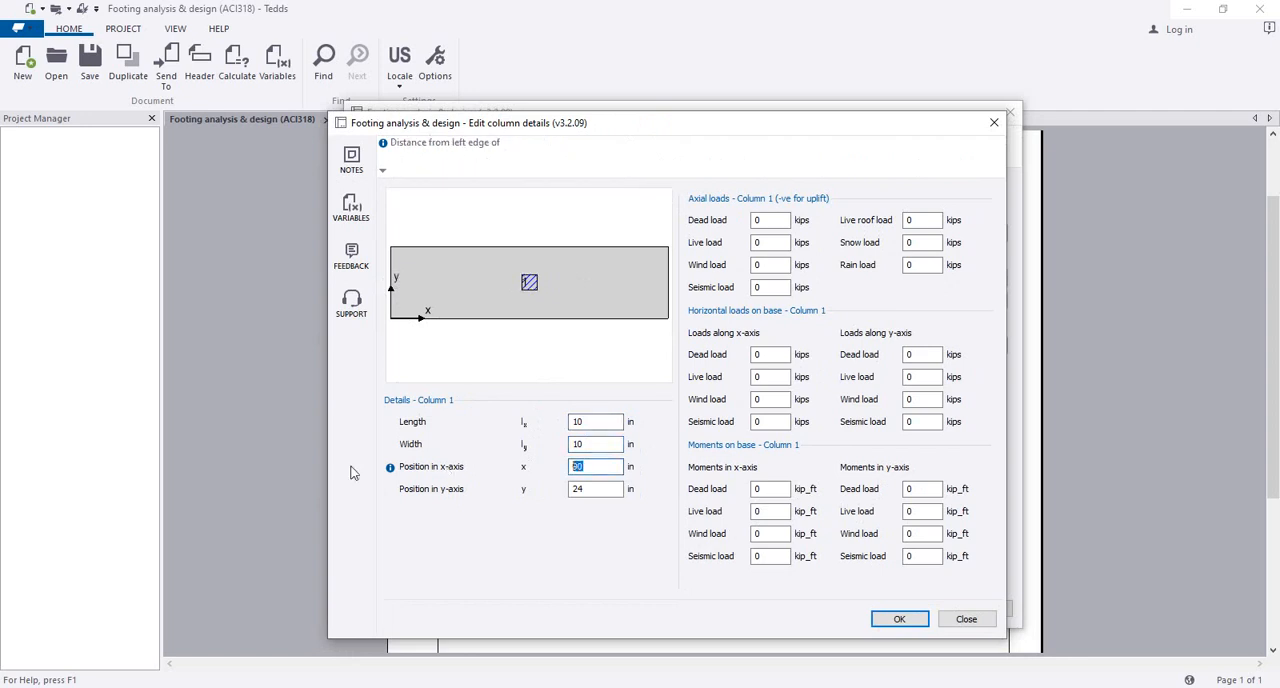
double_click(572, 466)
double_click(593, 472)
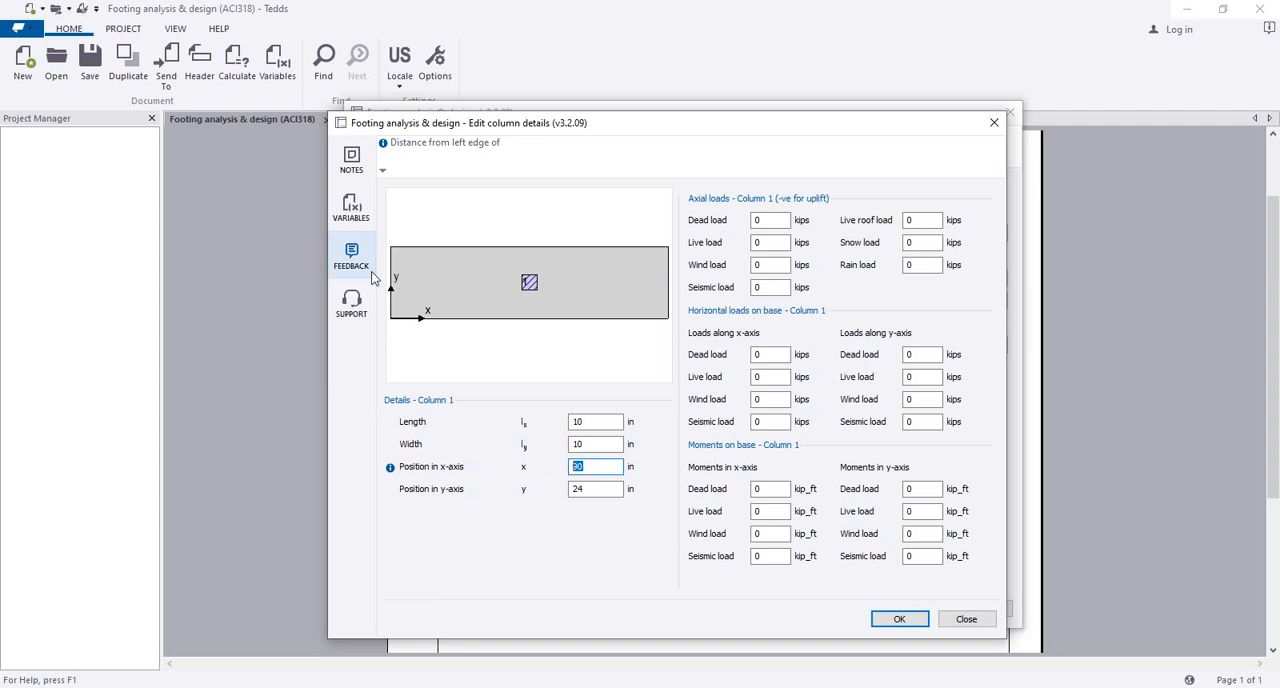
click(596, 469)
text(1)
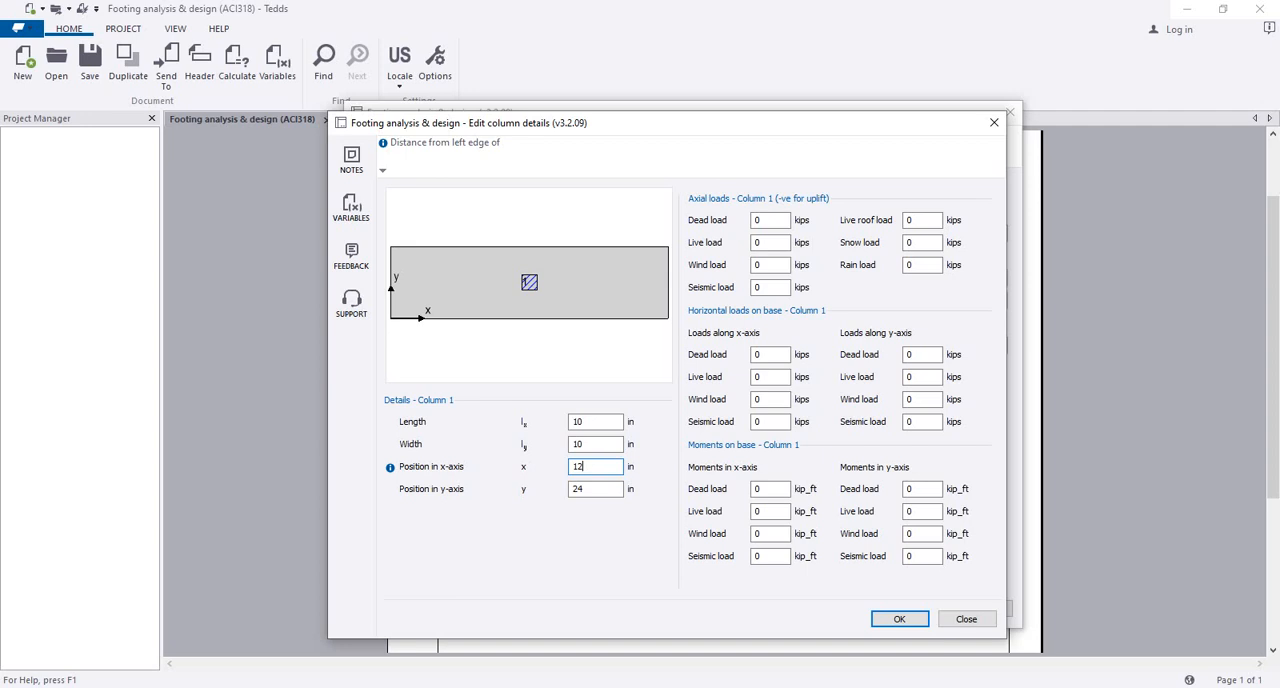
text(2)
drag(591, 469, 577, 467)
click(600, 489)
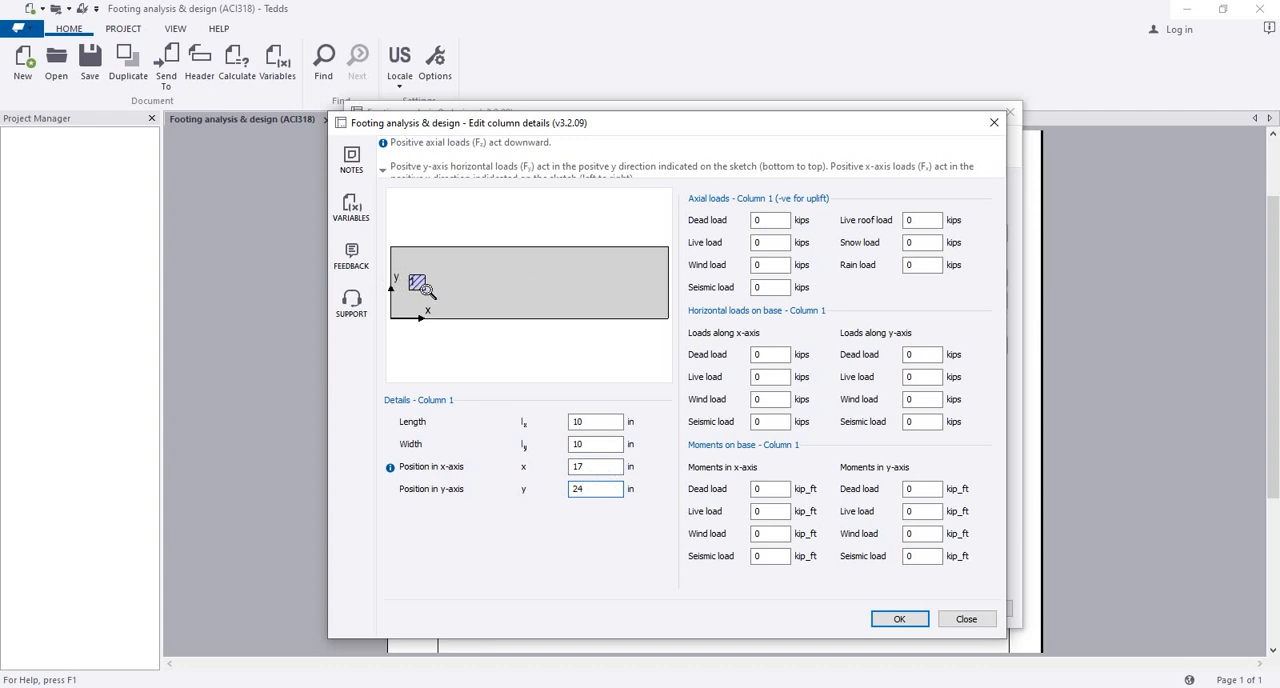
scroll(422, 288, up, 2)
drag(410, 291, 558, 295)
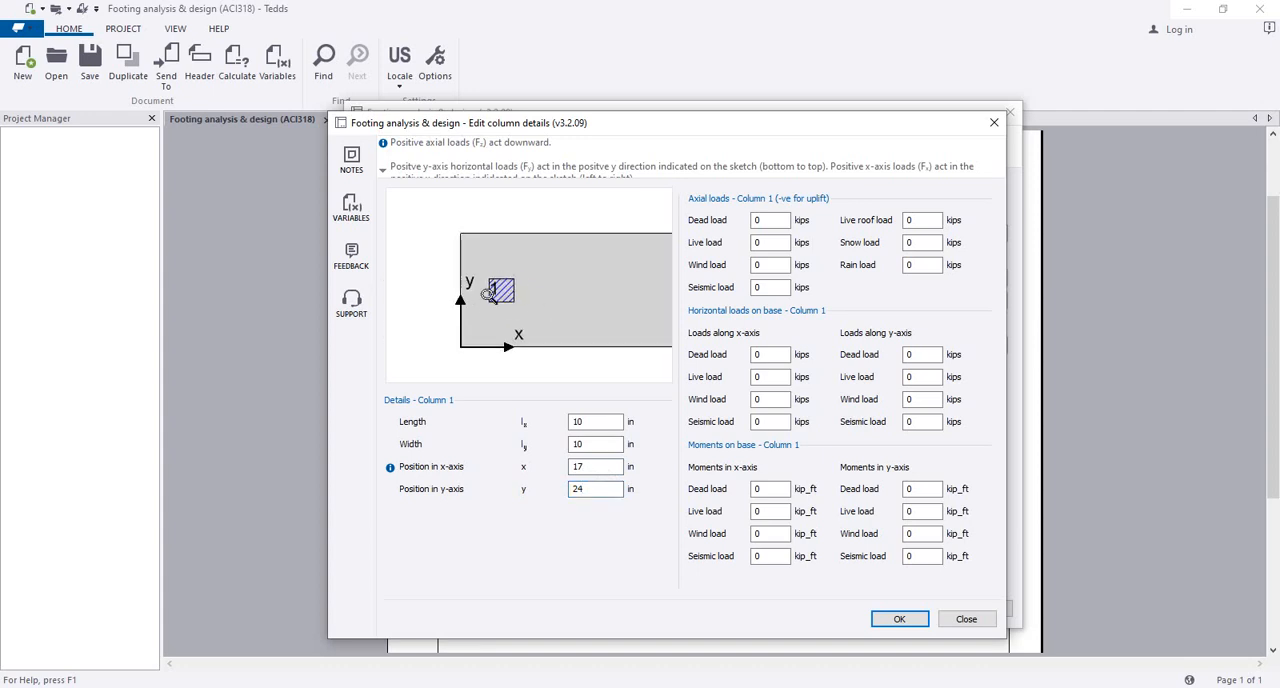
scroll(459, 307, down, 2)
scroll(528, 303, down, 1)
drag(534, 303, 449, 311)
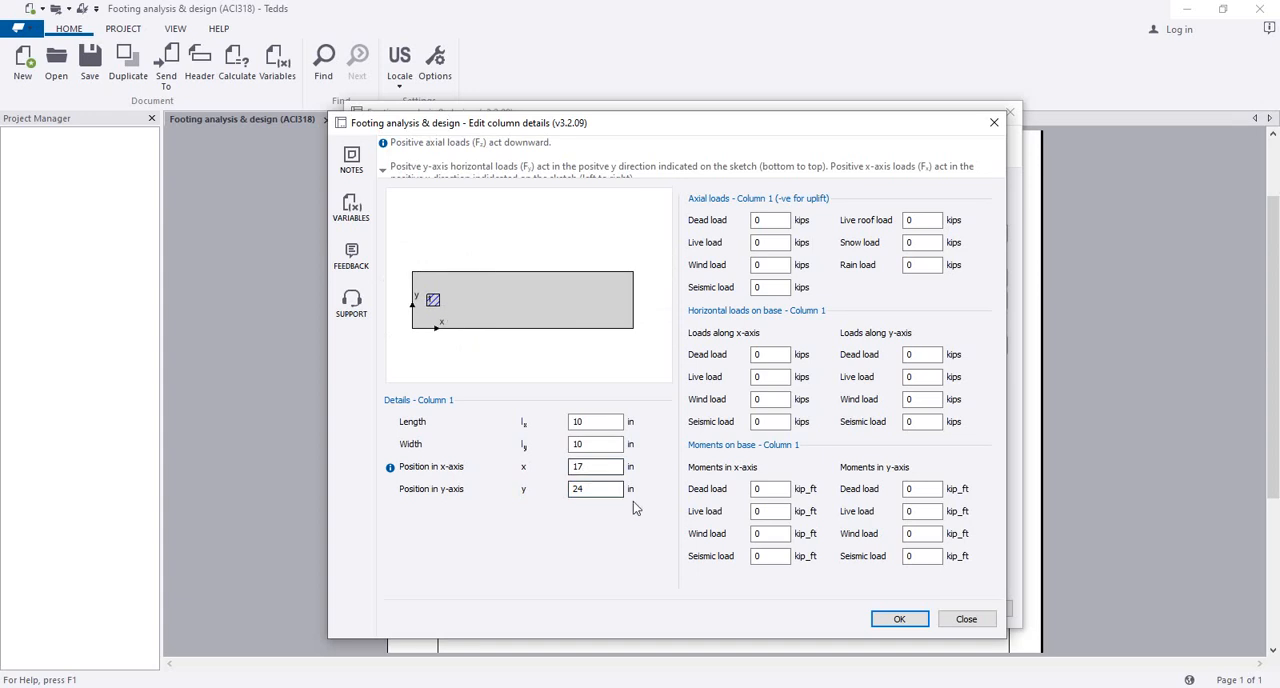
click(771, 242)
click(775, 222)
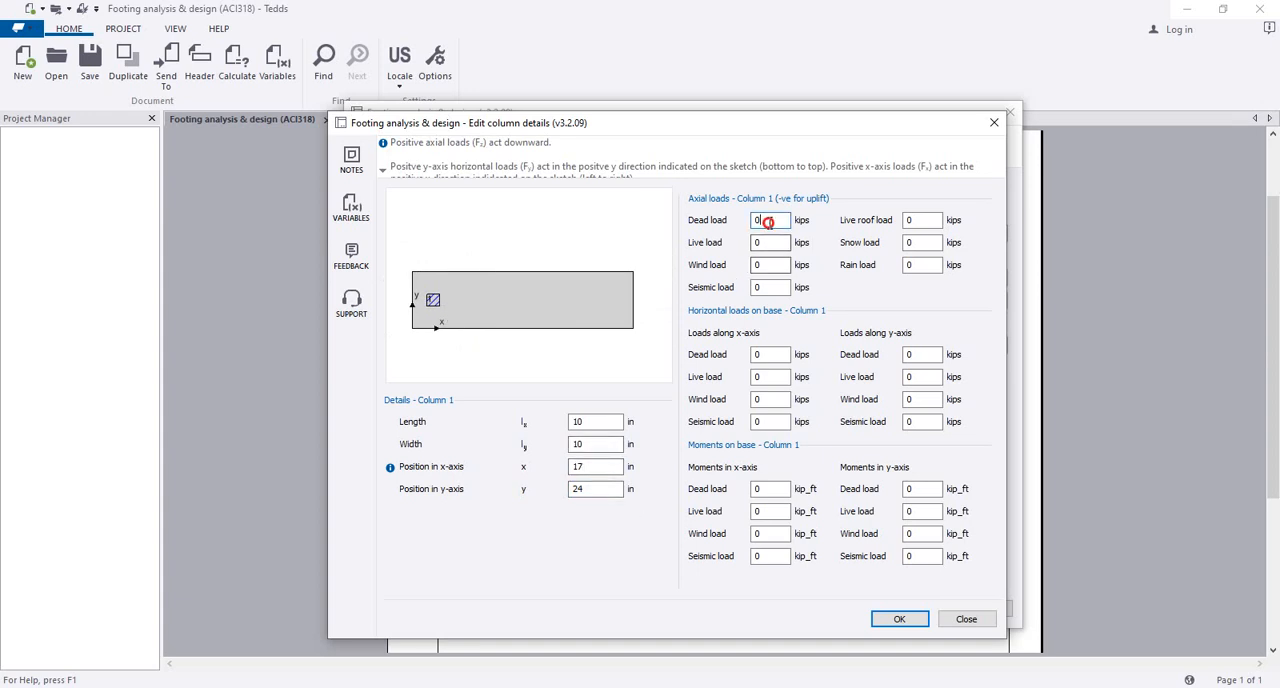
click(766, 245)
click(770, 221)
Step: Try a y-axis position of 18 in for column 1, and restore it to 24 in
click(590, 489)
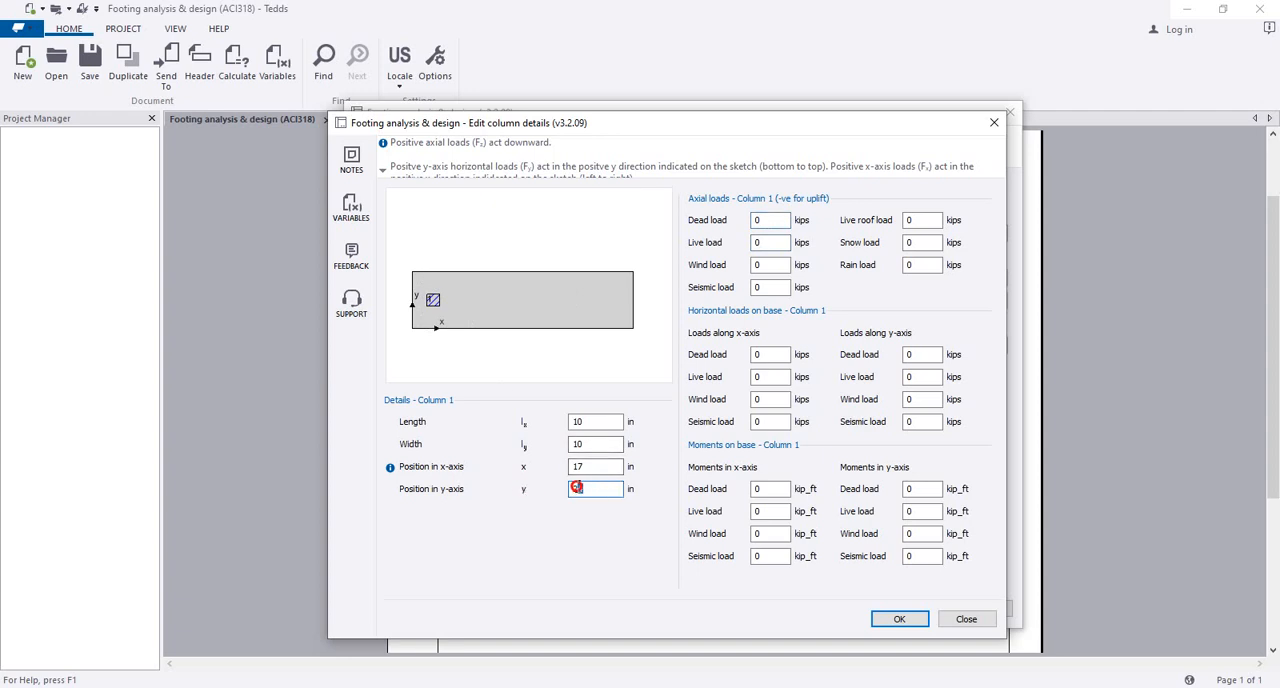
text(18)
click(592, 467)
drag(425, 292, 488, 288)
scroll(480, 296, up, 2)
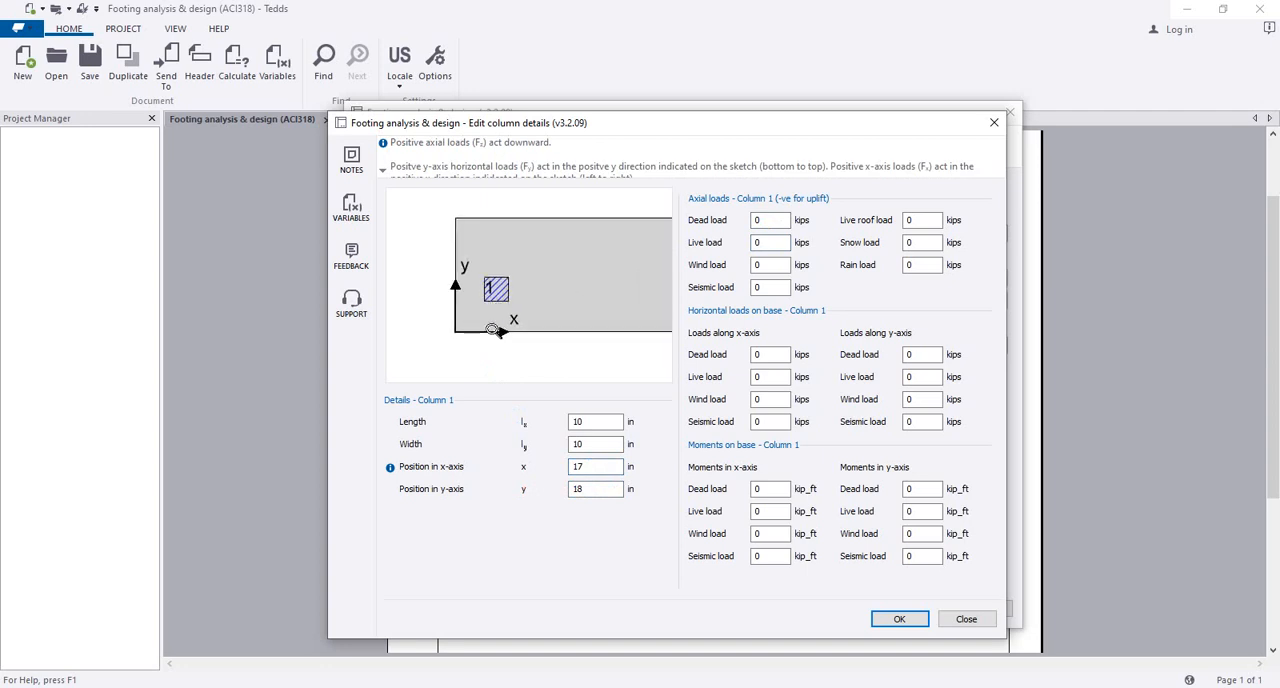
click(588, 489)
click(590, 467)
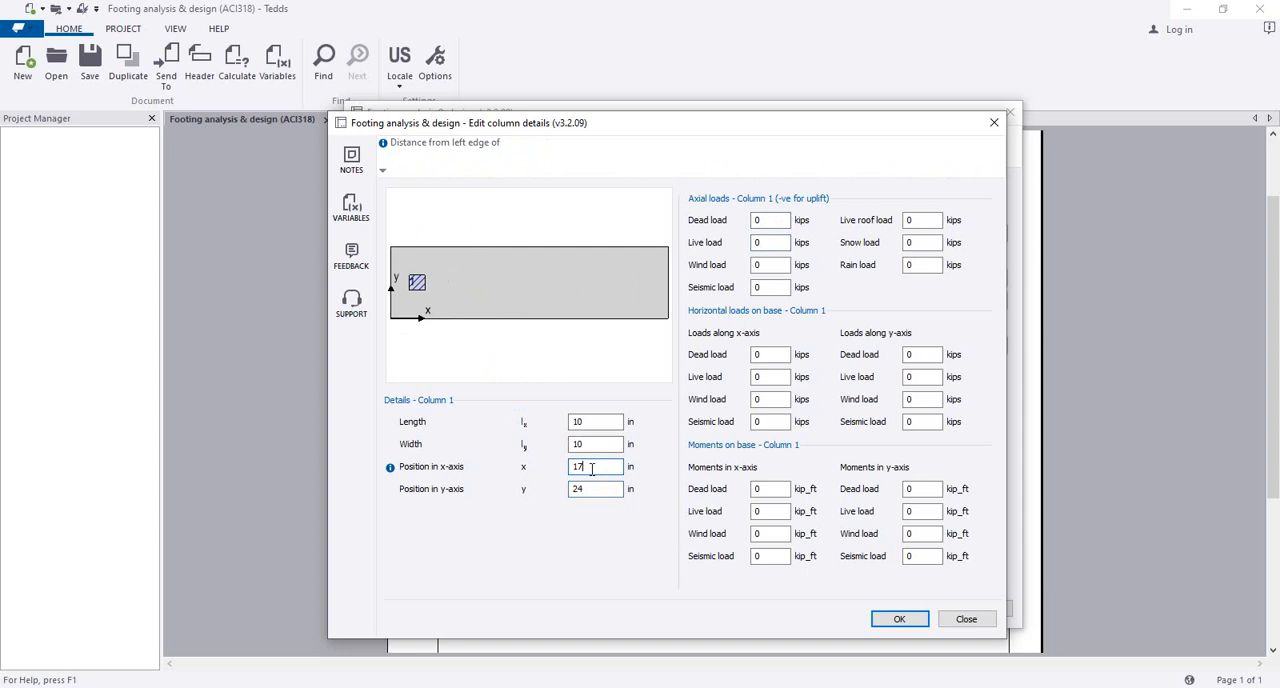
click(535, 301)
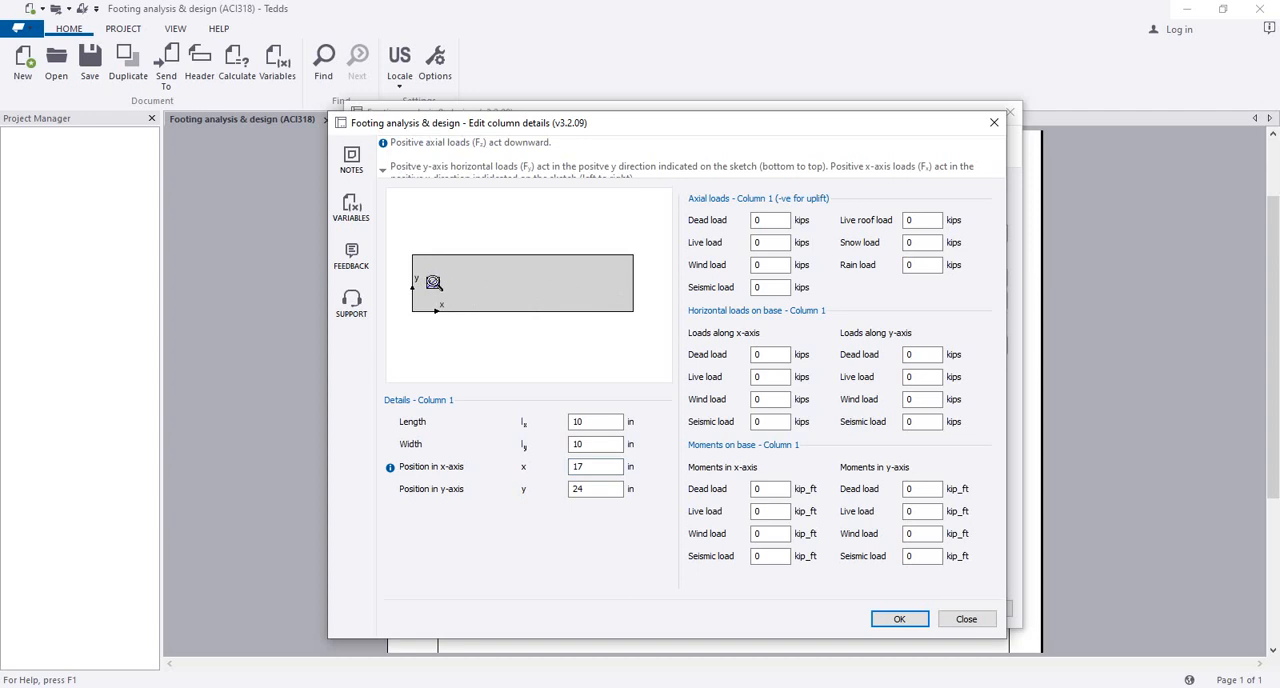
click(772, 217)
drag(772, 217, 726, 223)
click(586, 467)
drag(586, 467, 570, 468)
click(598, 466)
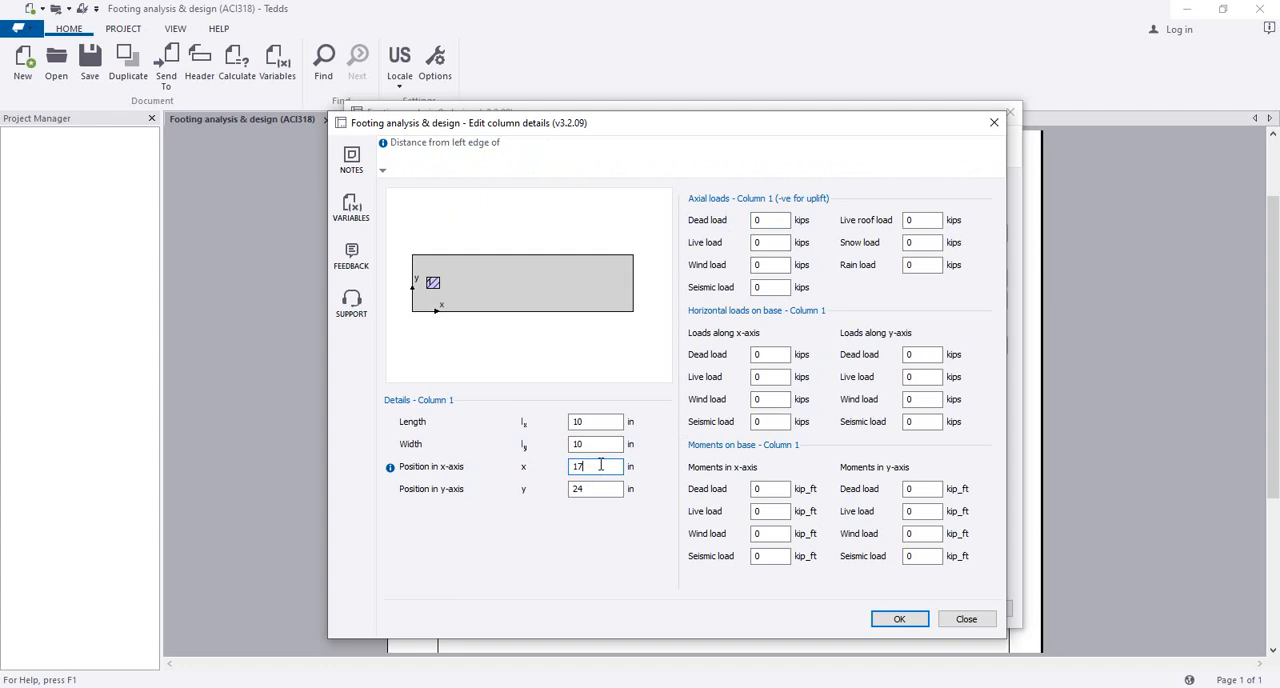
Step: Apply axial loads of 25 kips dead and 40 kips live to column 1 and preview the analysis results
click(769, 242)
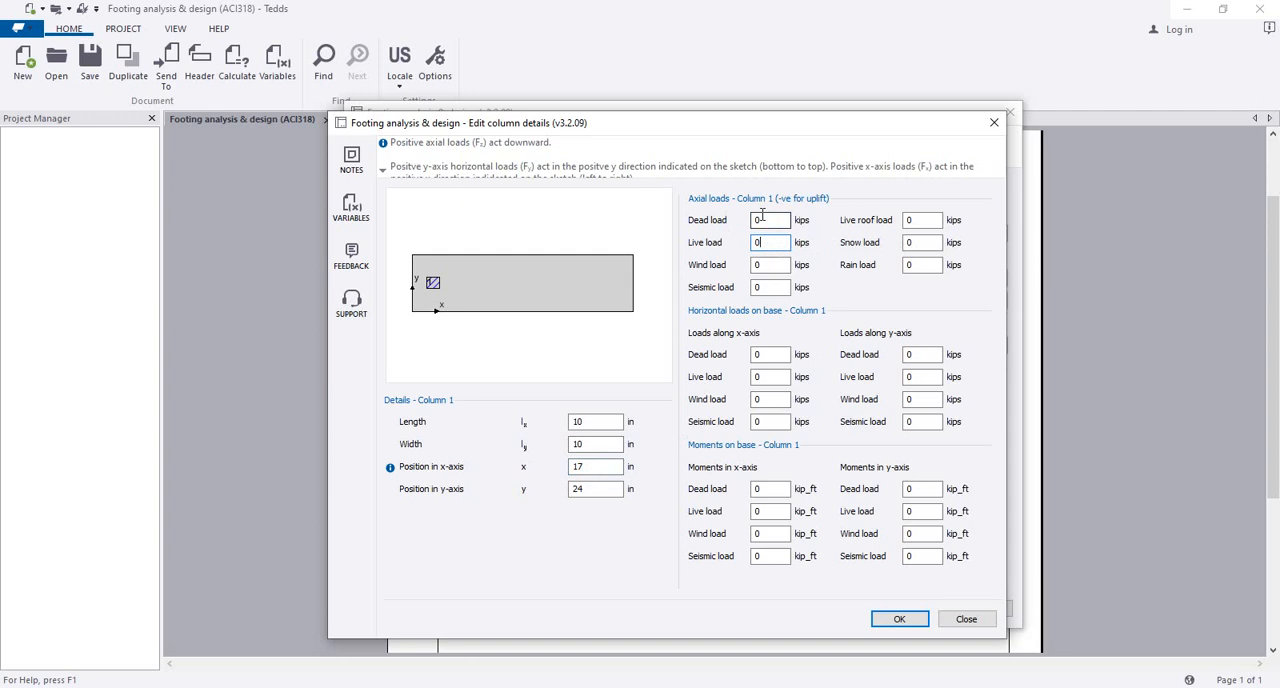
double_click(768, 220)
double_click(781, 243)
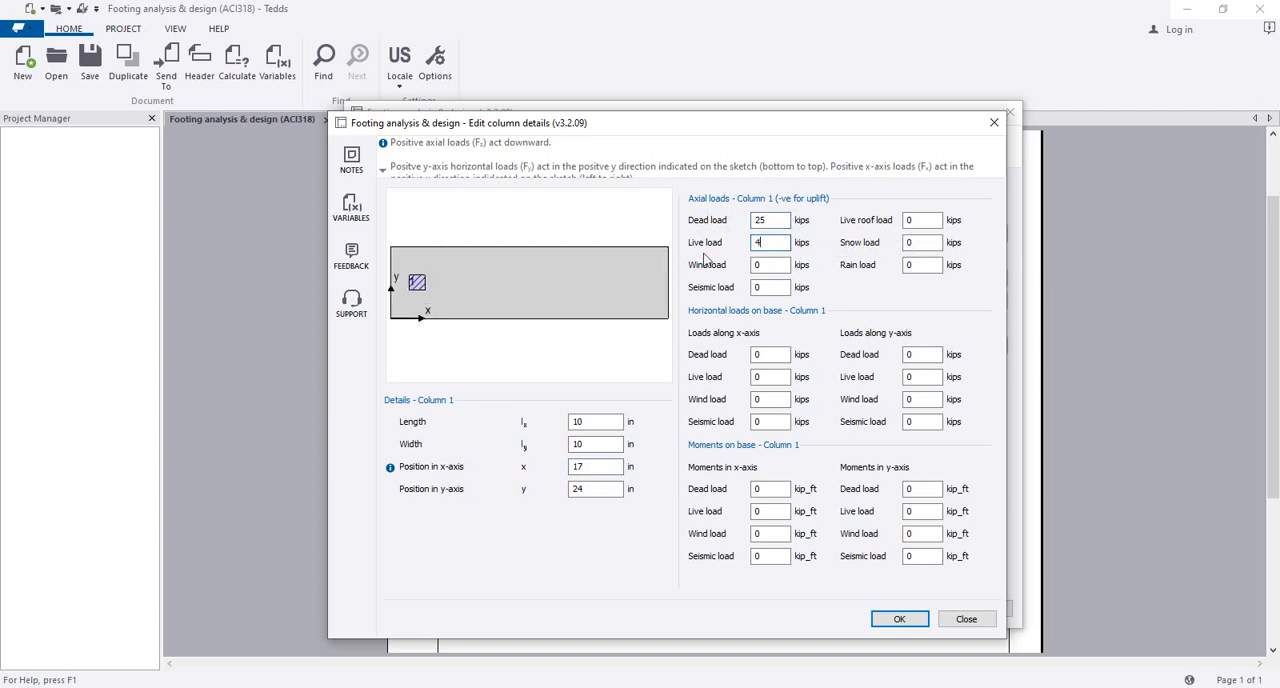
click(771, 224)
click(906, 620)
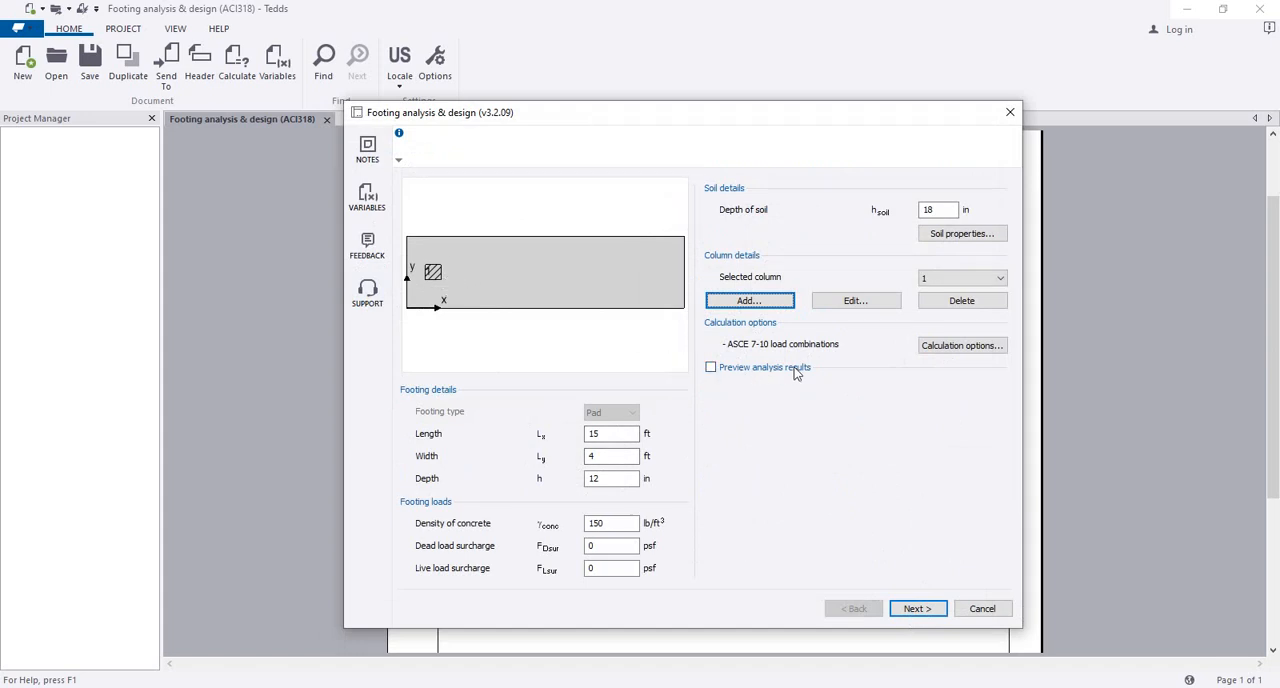
click(712, 368)
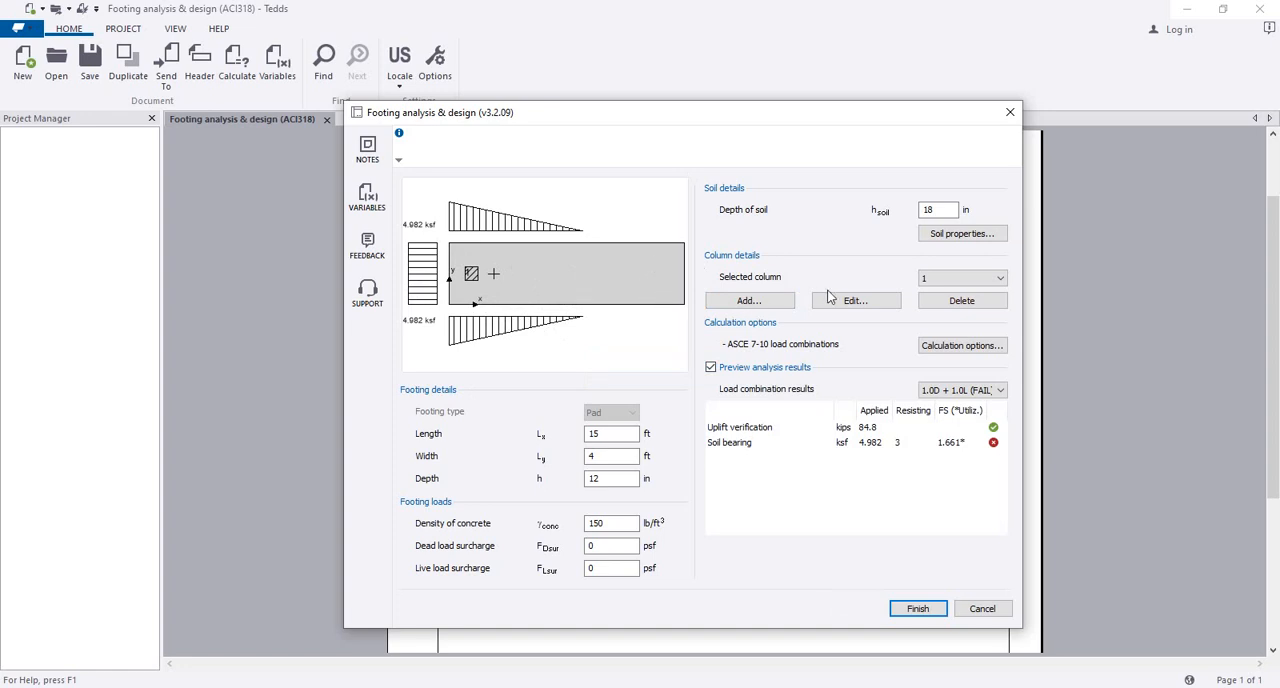
Step: Add a second column to the footing and select its x-axis position value
click(750, 301)
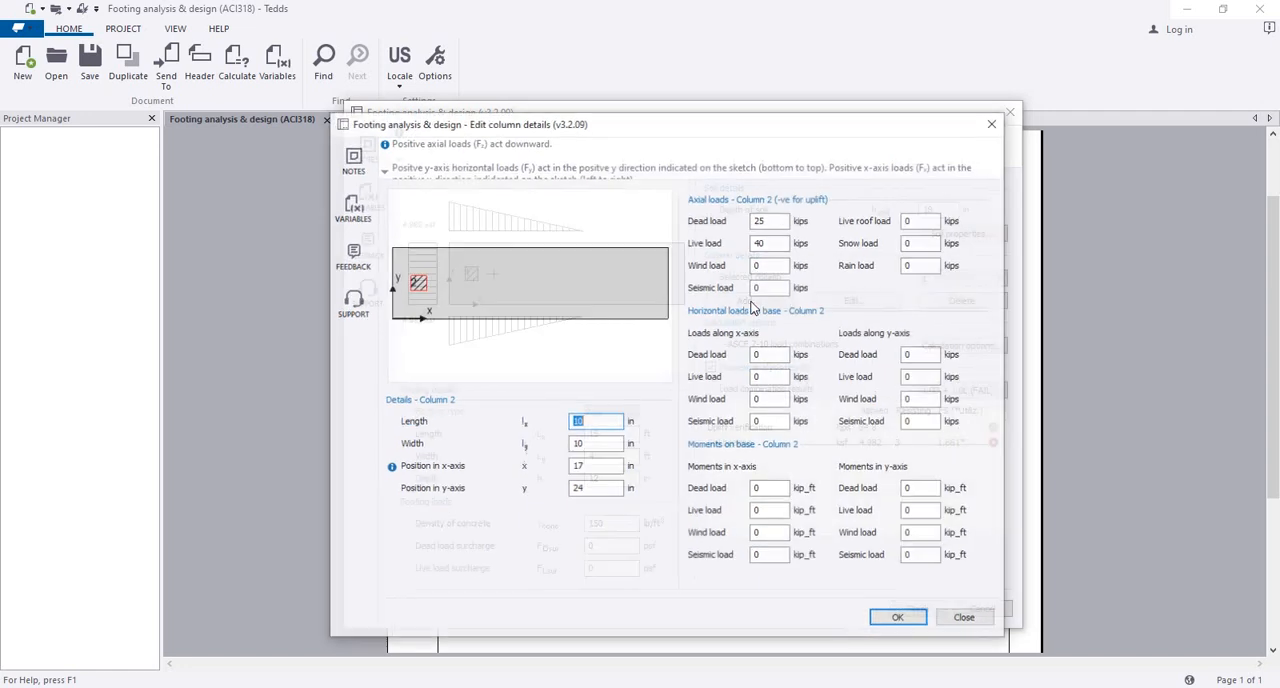
drag(613, 127, 659, 125)
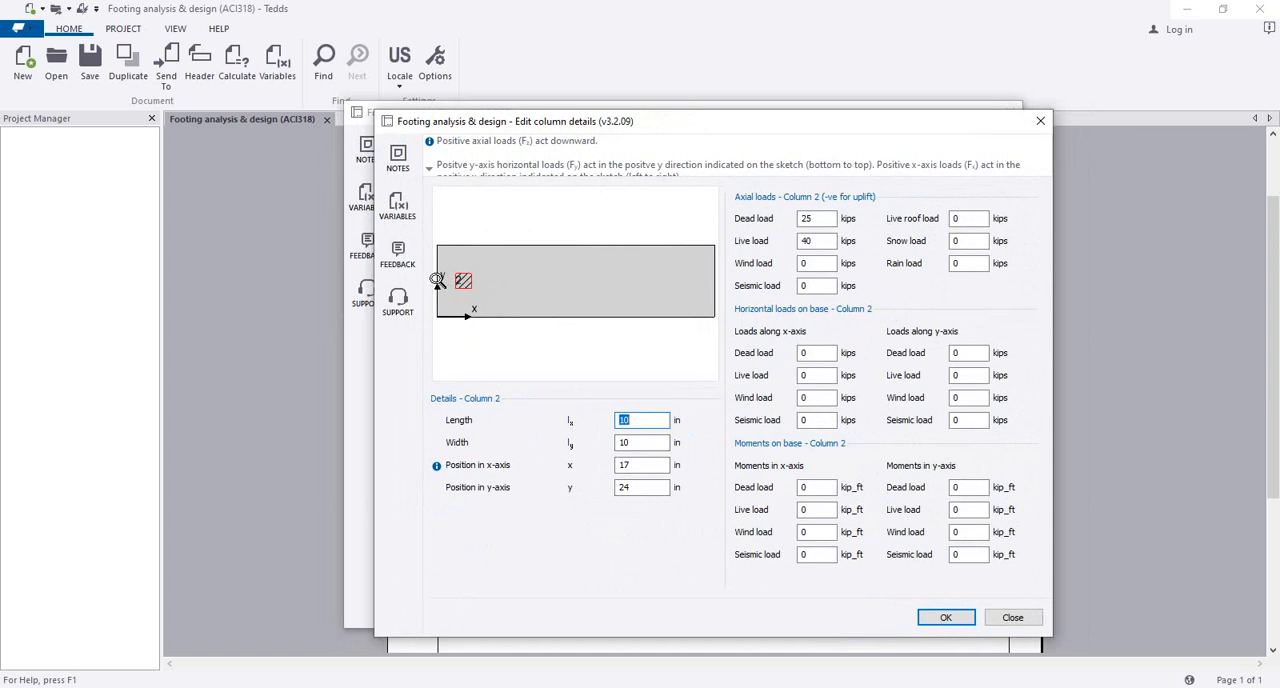
click(660, 466)
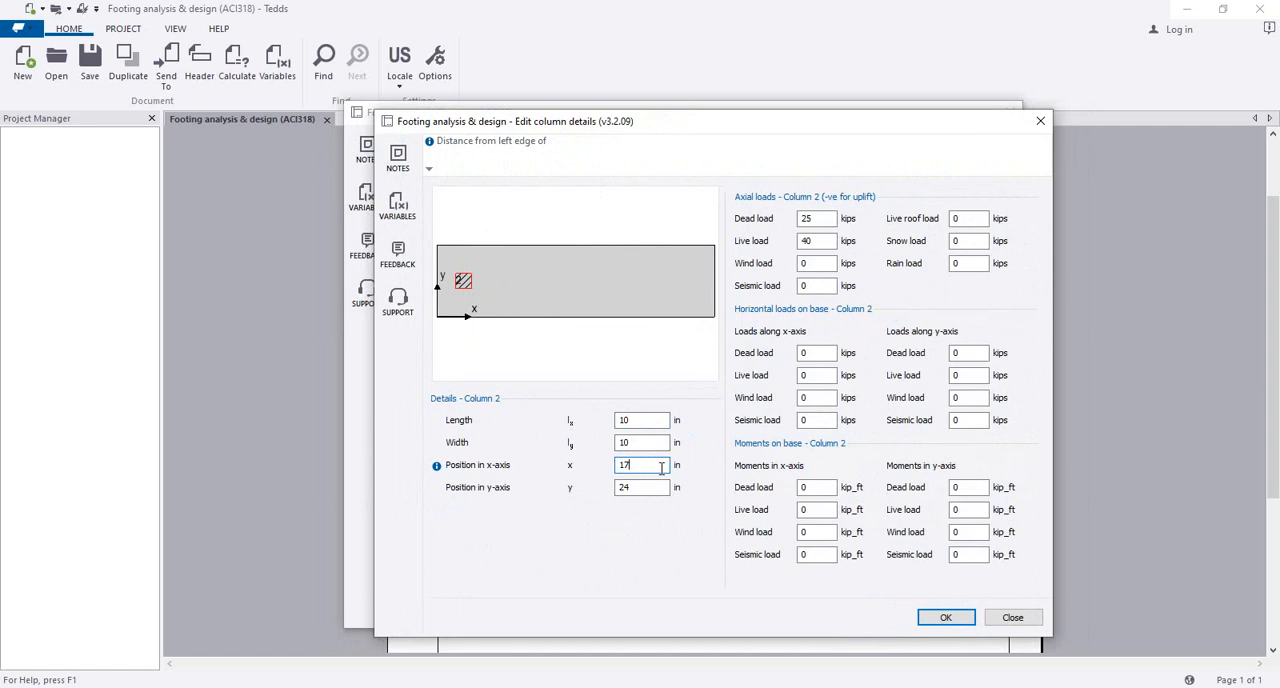
drag(660, 468, 592, 461)
Step: Open the Windows Calculator and place it beside the column details dialog
click(18, 686)
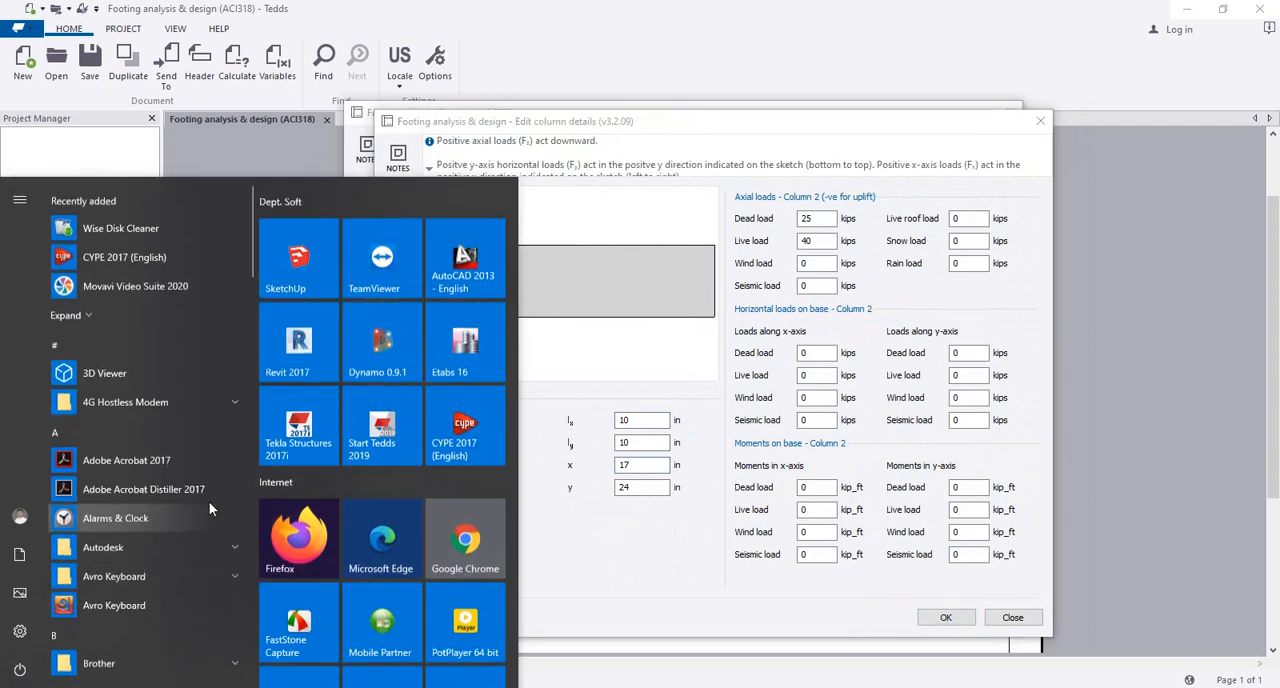
scroll(150, 420, down, 5)
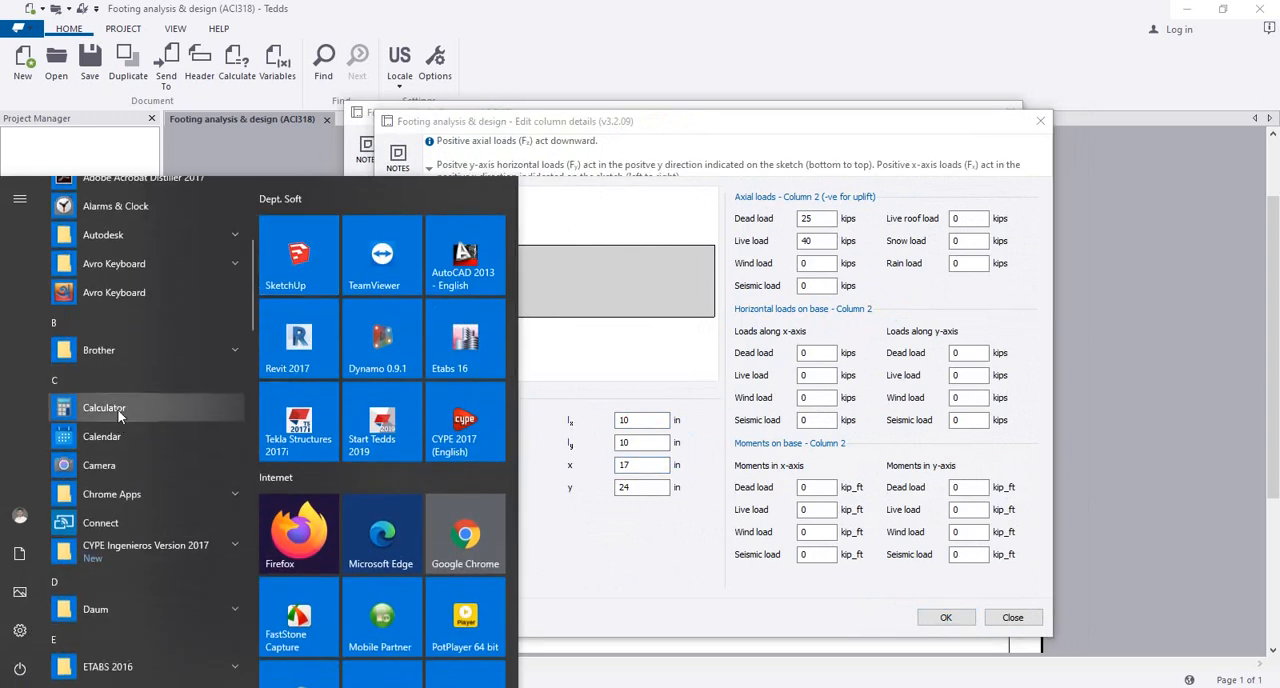
click(117, 409)
drag(258, 142, 196, 142)
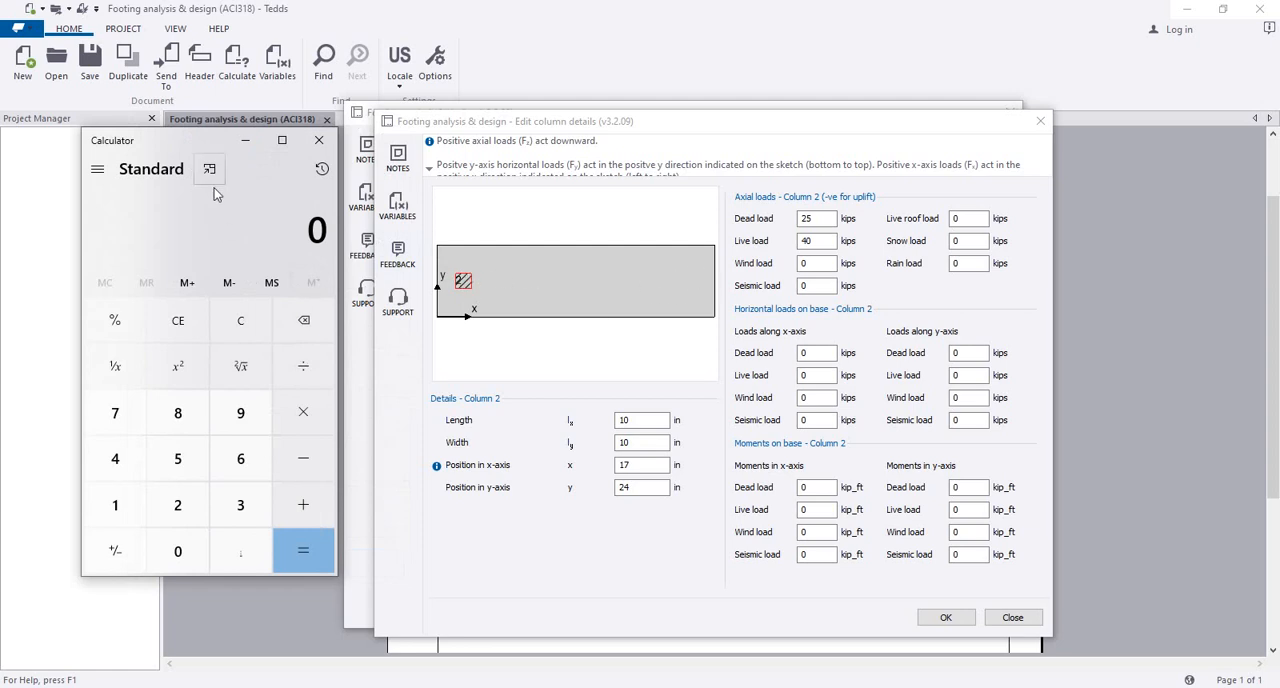
click(118, 506)
click(177, 504)
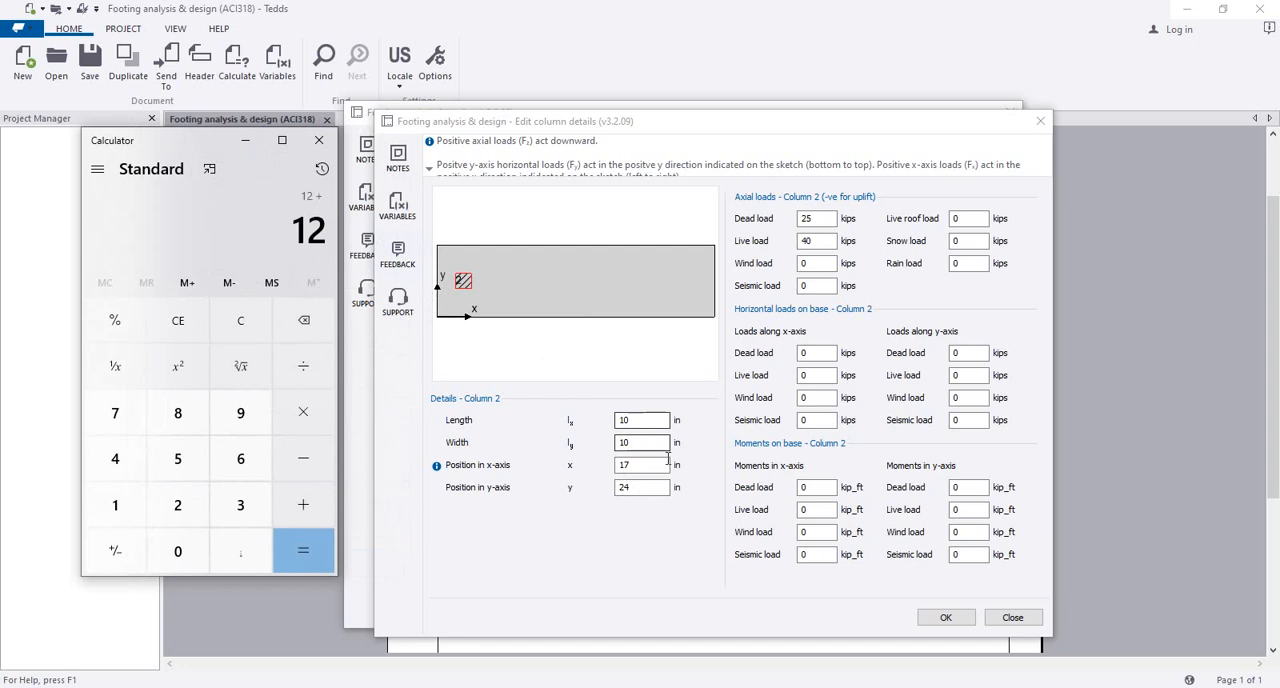
click(625, 465)
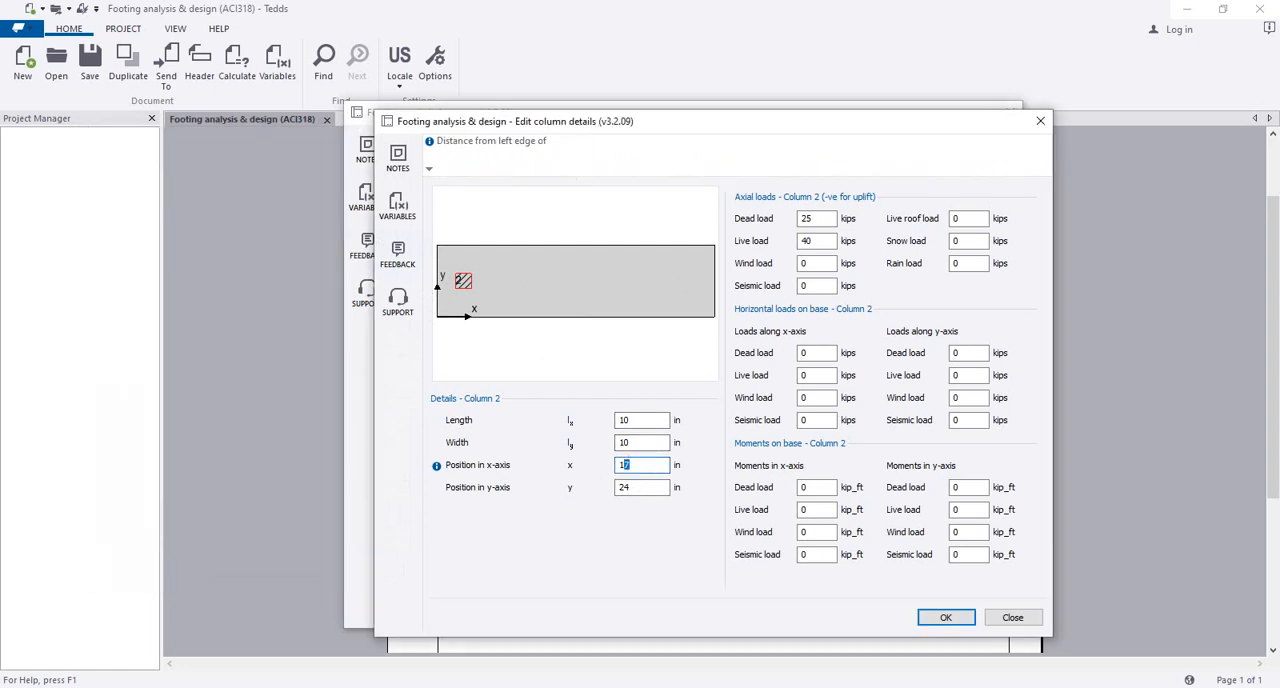
key(alt+Tab)
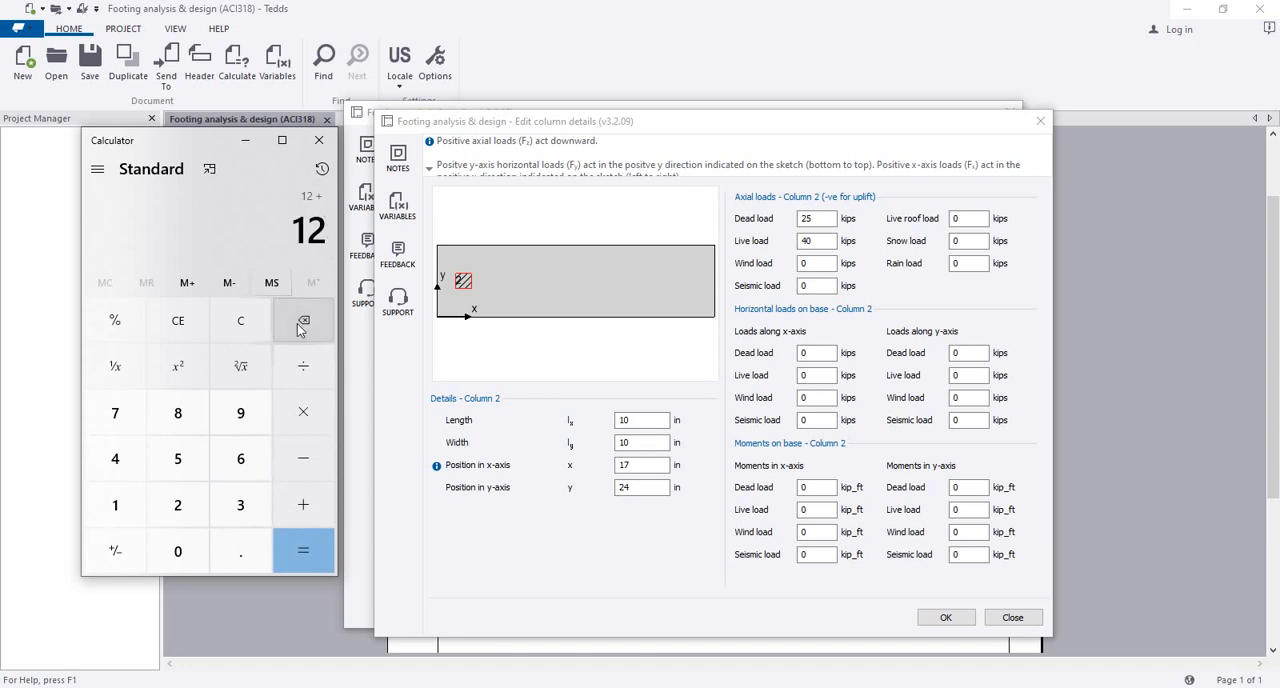
Step: Clear the calculator, divide 17 by 12 and add 12 to the result
click(241, 321)
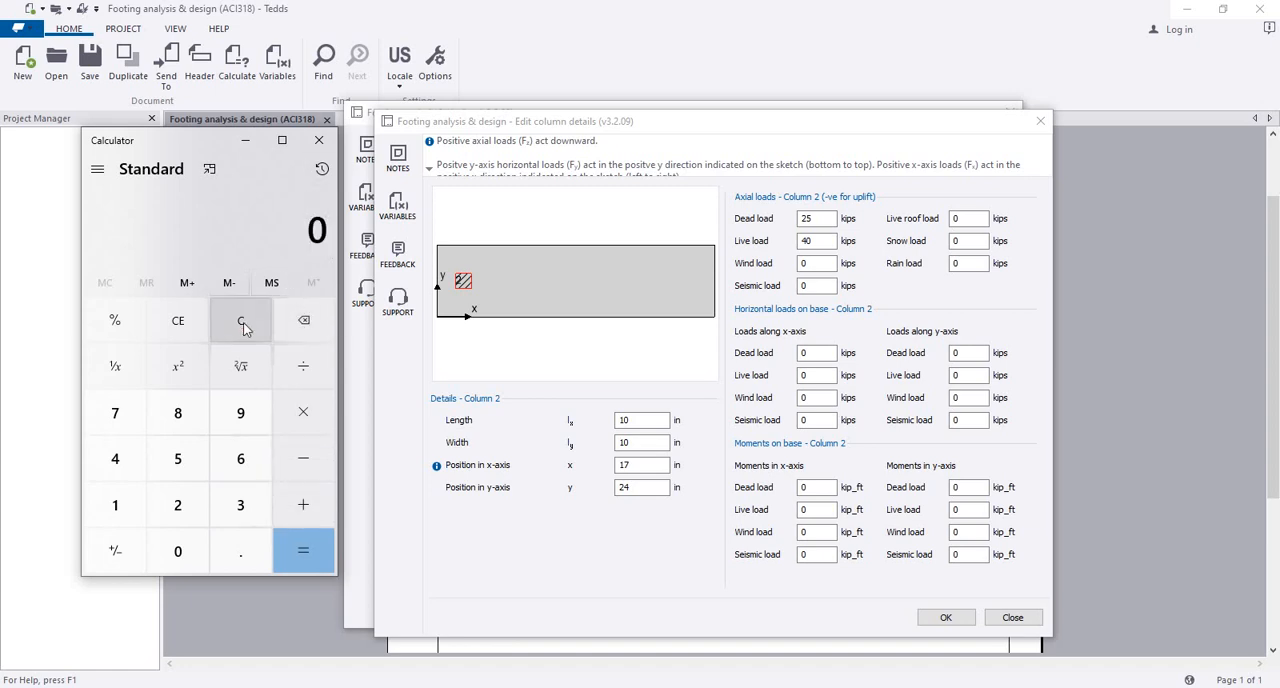
click(140, 512)
click(134, 428)
click(309, 389)
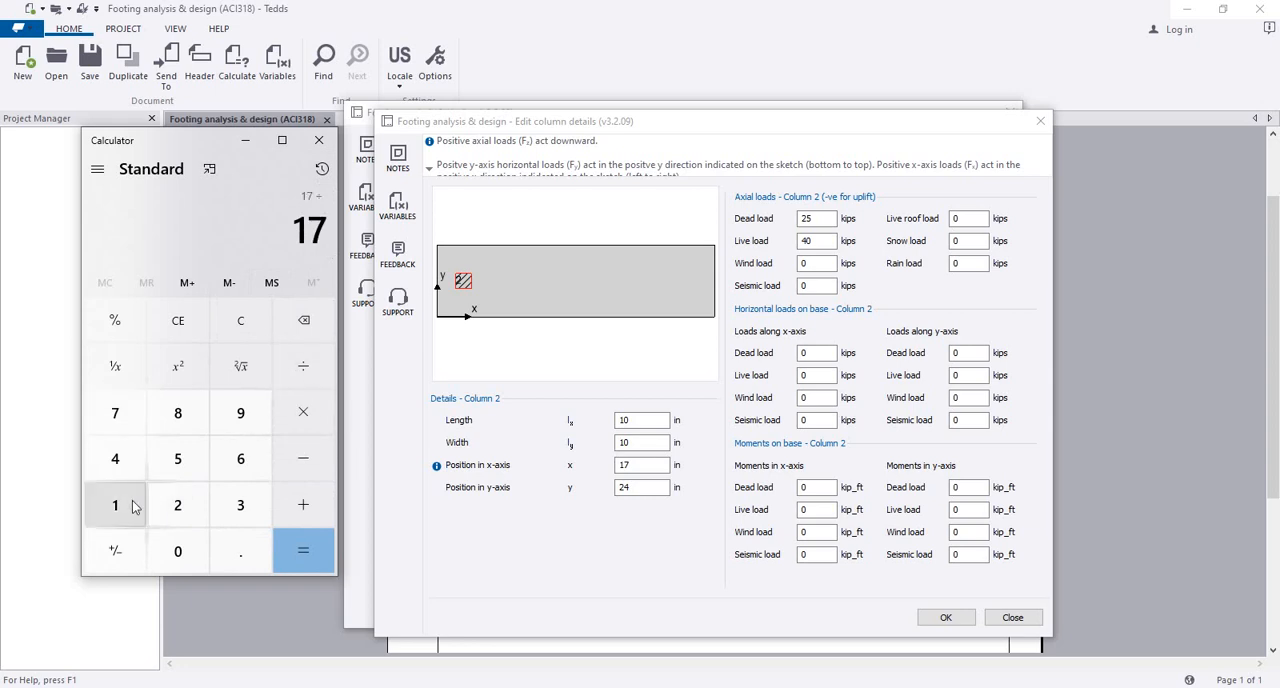
click(134, 507)
click(177, 505)
click(292, 550)
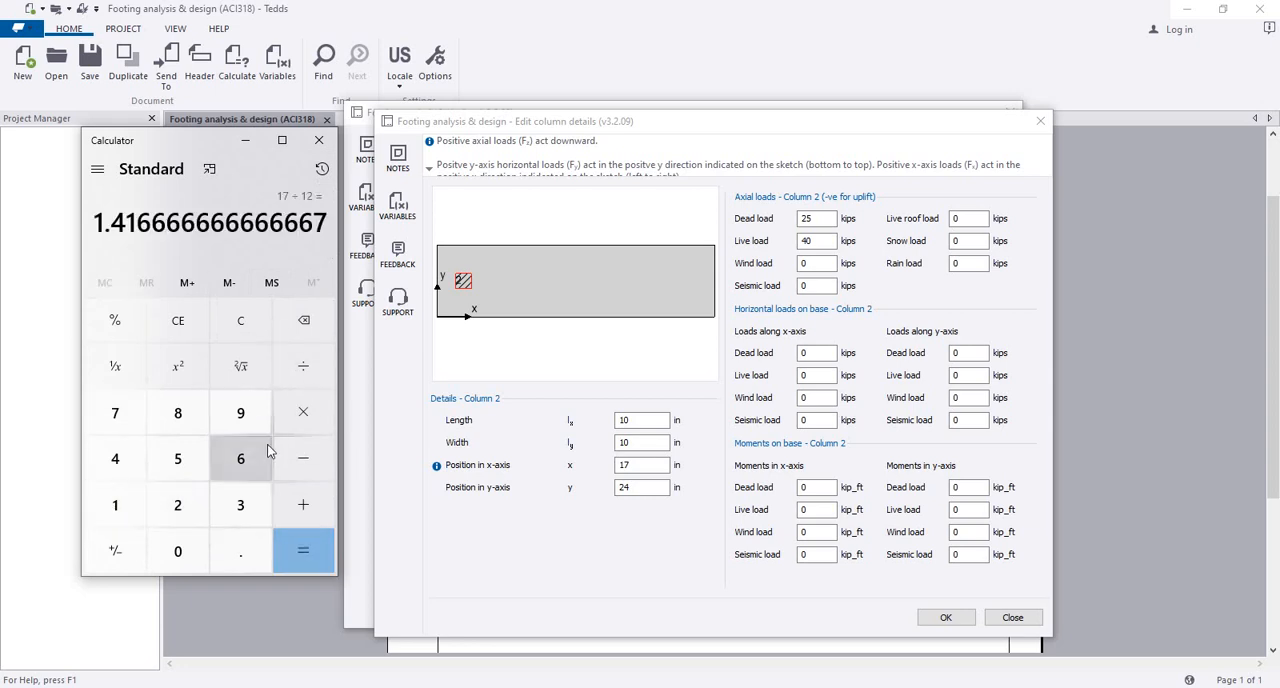
click(303, 504)
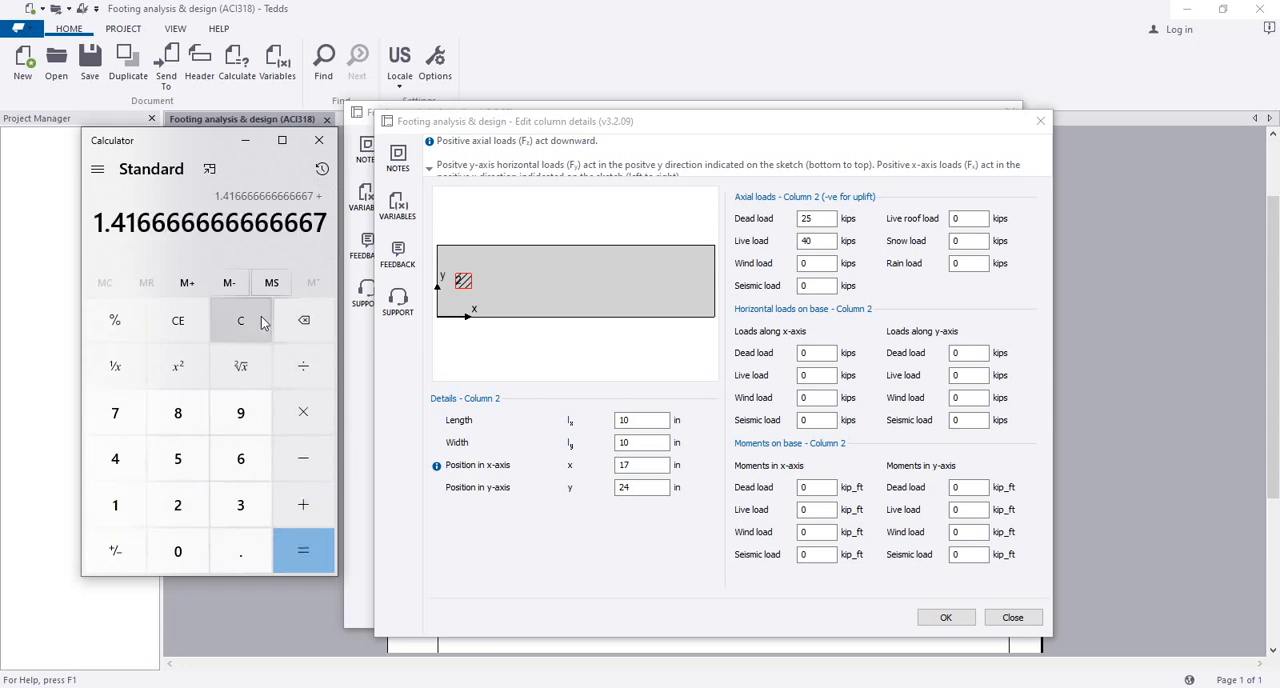
click(134, 512)
click(177, 505)
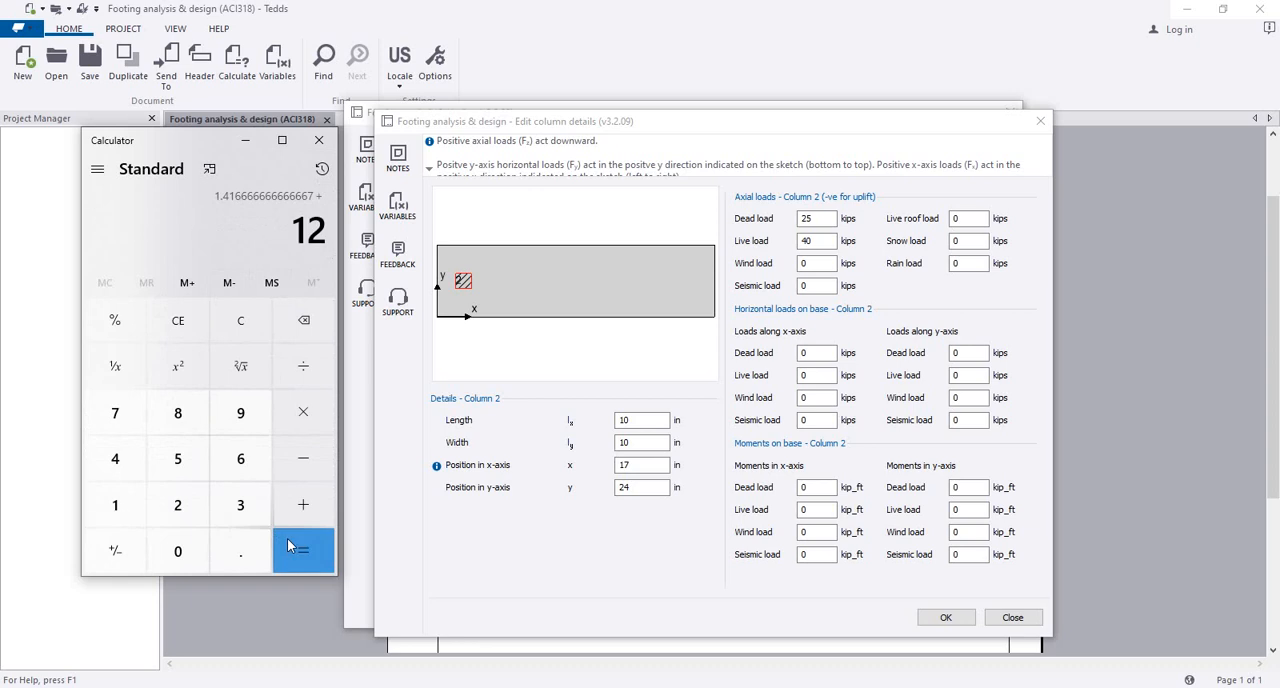
click(300, 545)
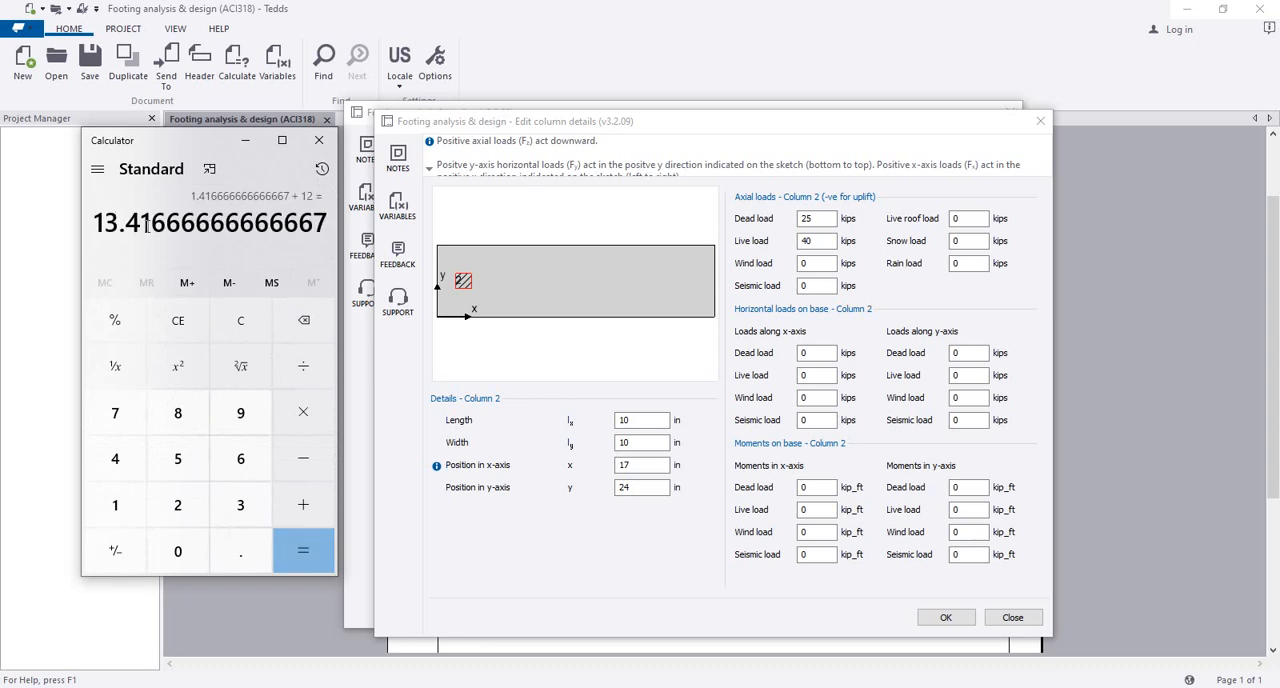
Step: Try the calculated 13.41666666666667 as column 2's x-axis position by copying it into the column details
drag(103, 226, 326, 224)
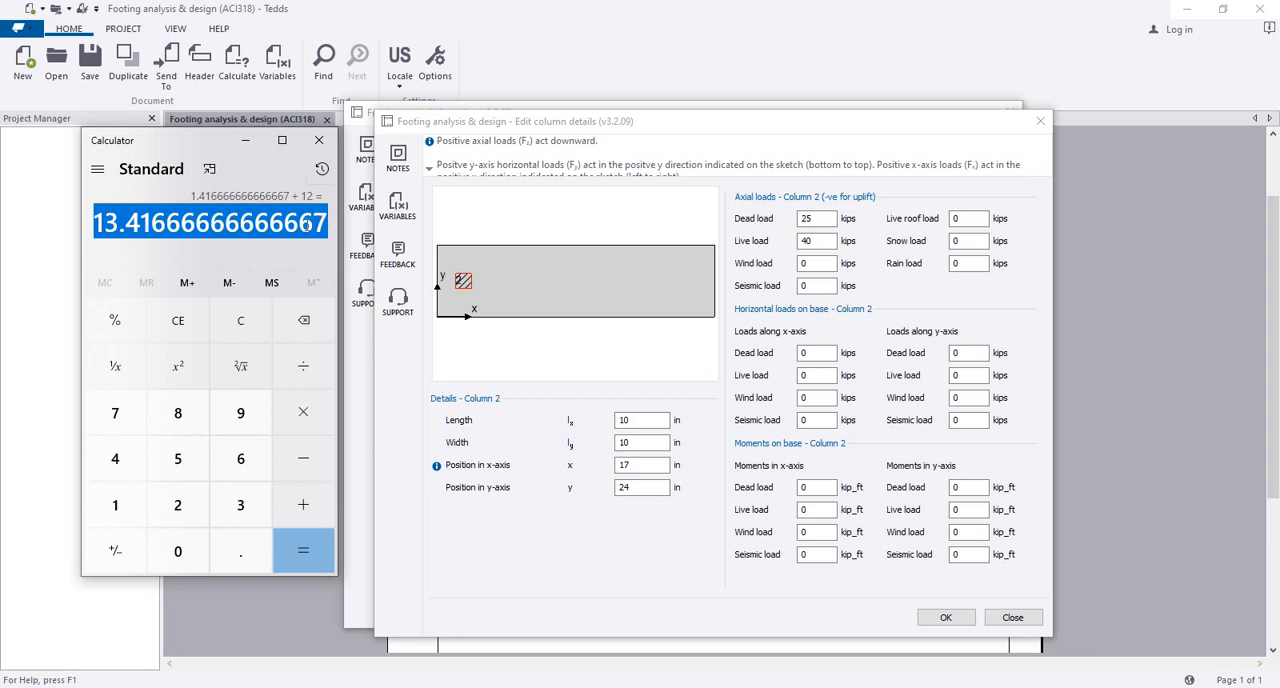
right_click(306, 229)
click(320, 239)
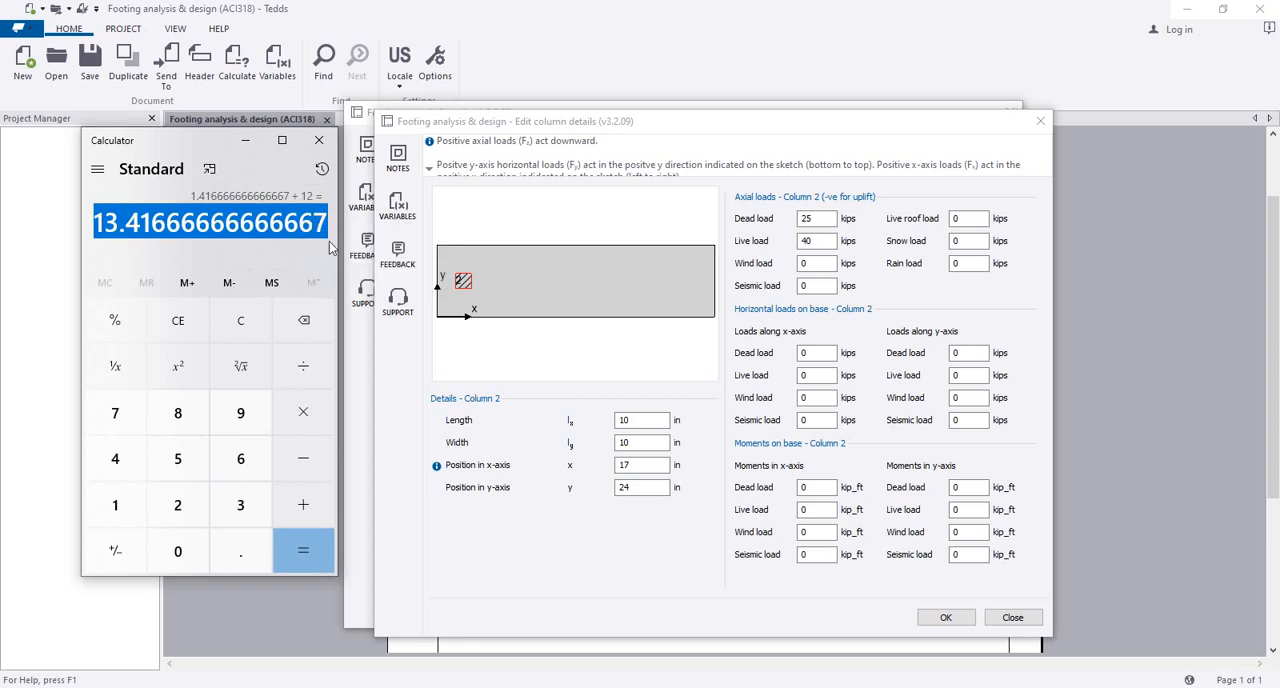
click(634, 470)
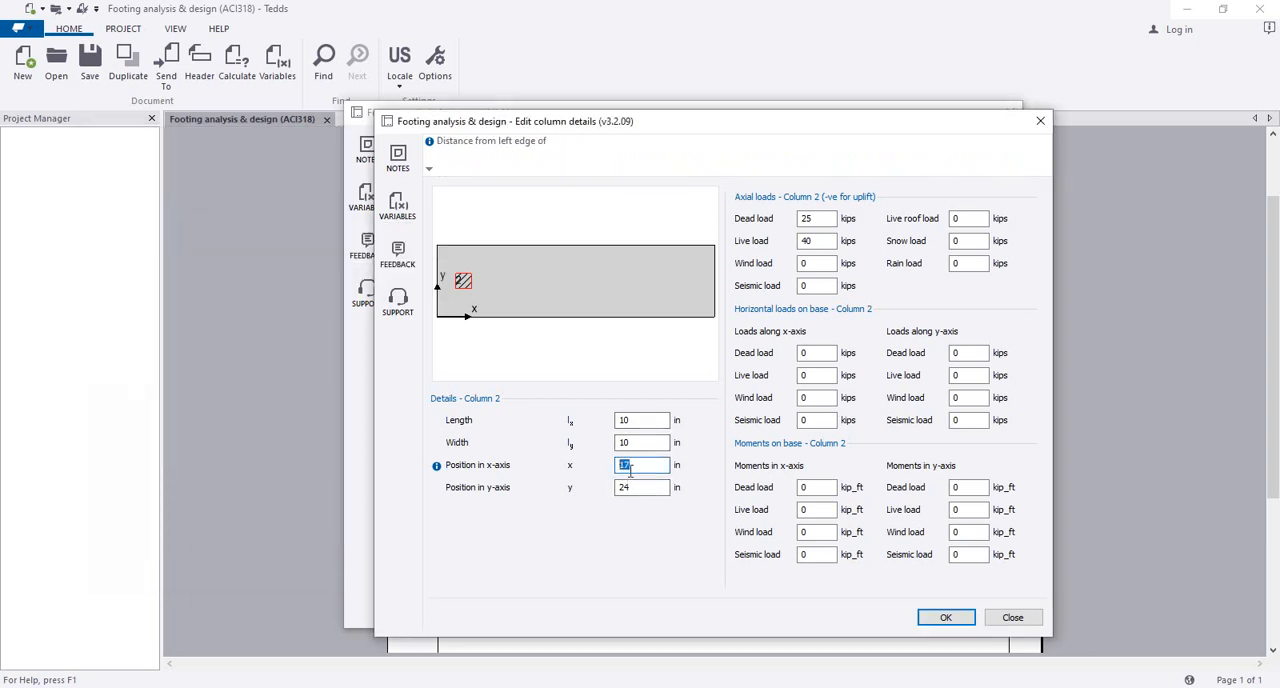
right_click(626, 469)
click(663, 534)
click(644, 443)
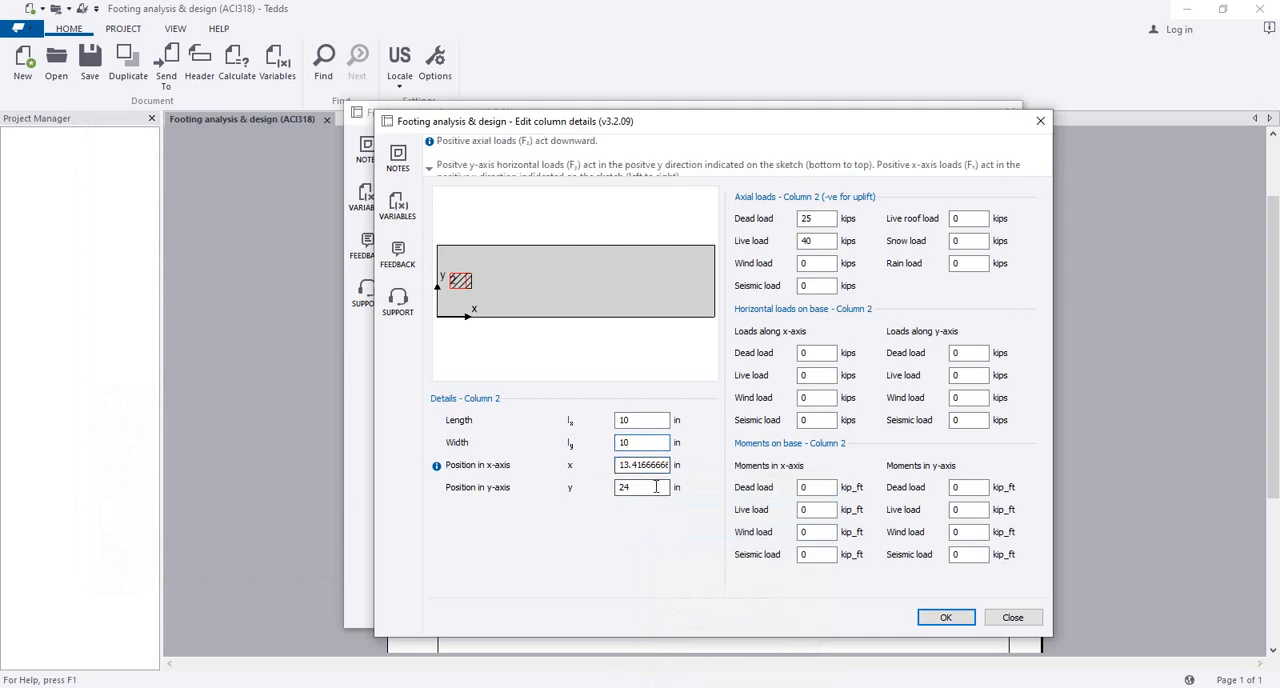
click(626, 465)
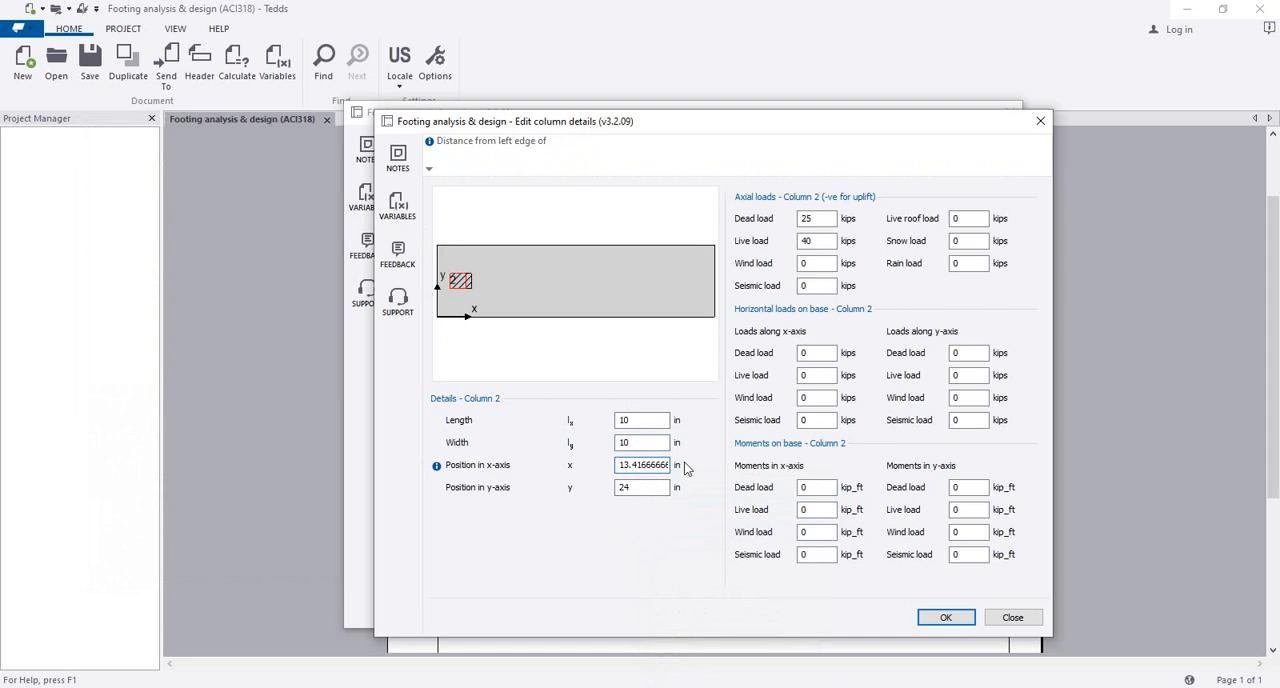
Step: Switch back to Calculator, clear the previous result and multiply 12 by 12
click(263, 663)
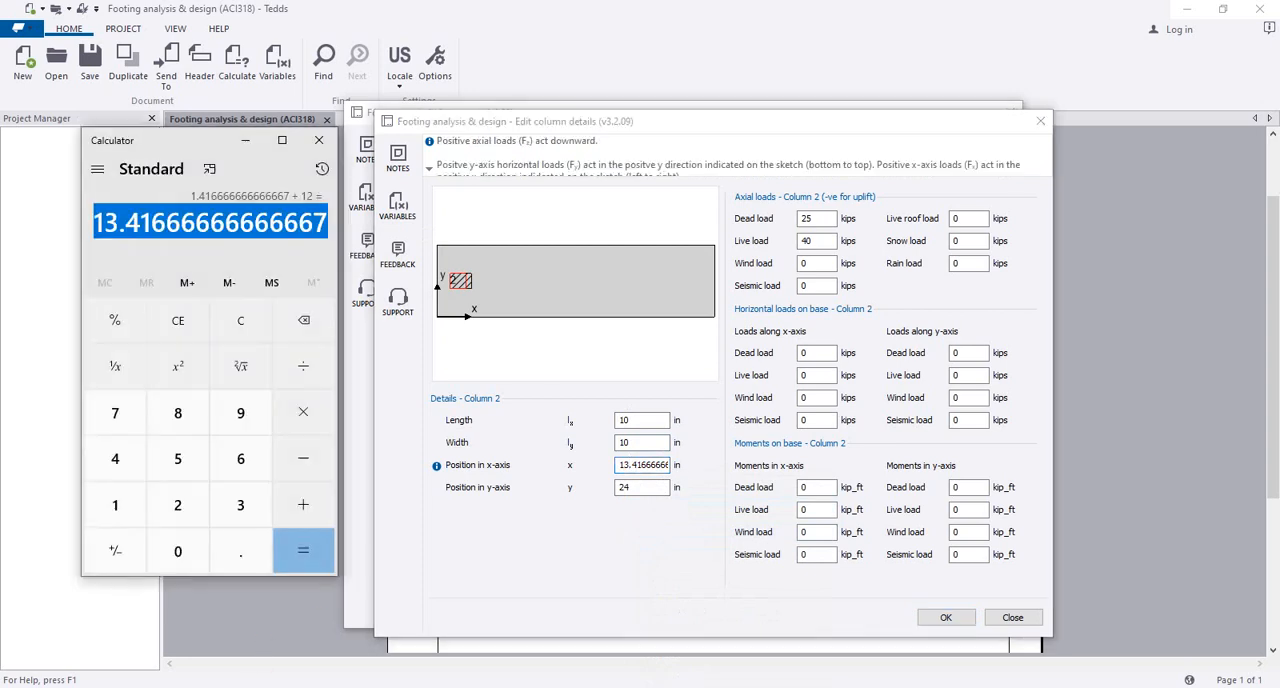
drag(202, 150, 217, 148)
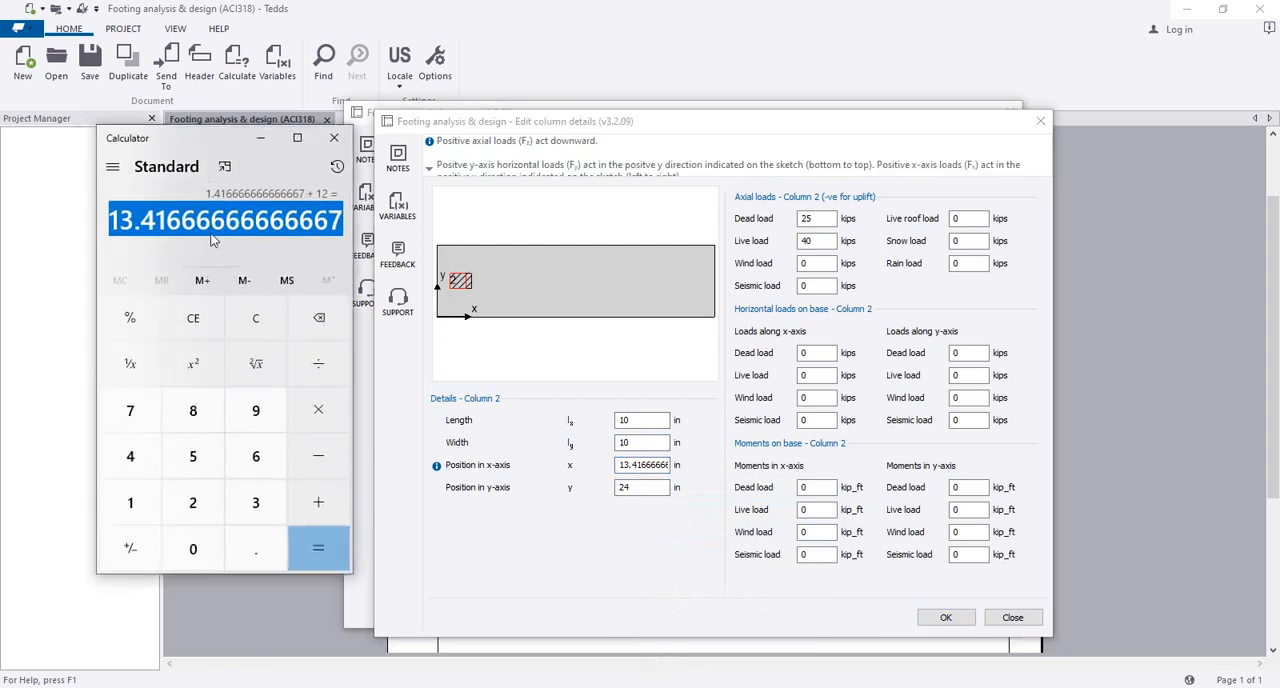
click(322, 318)
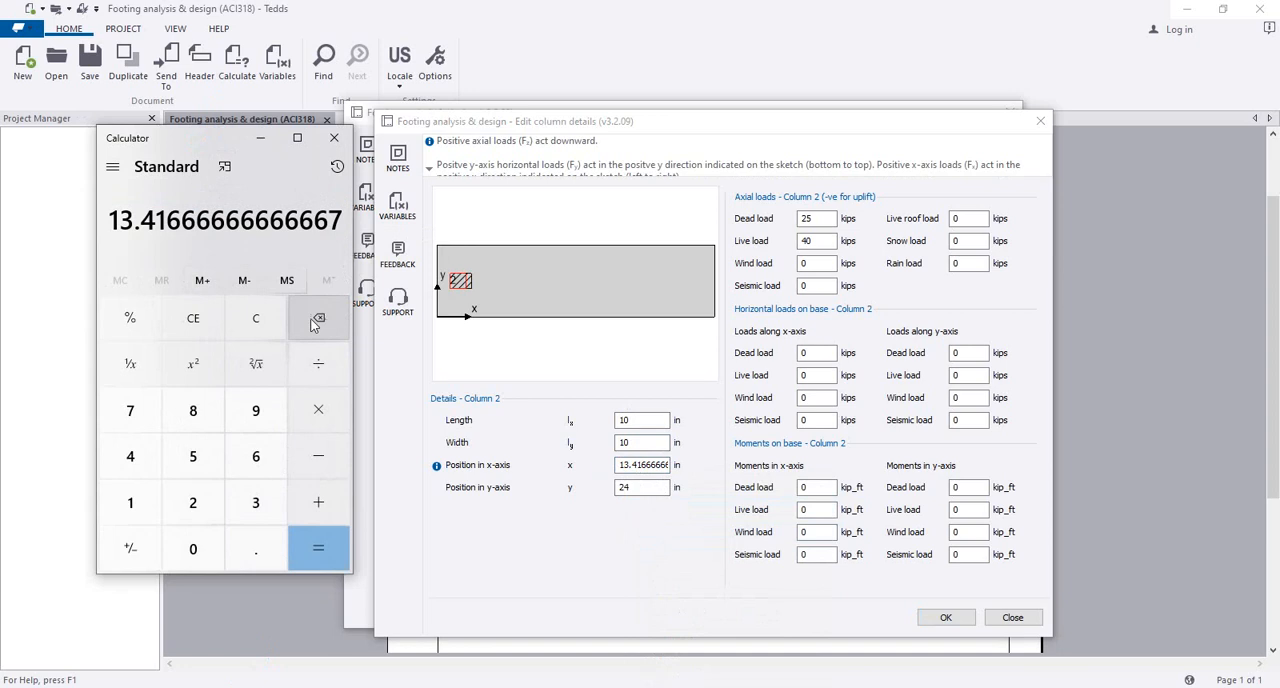
click(270, 328)
click(130, 502)
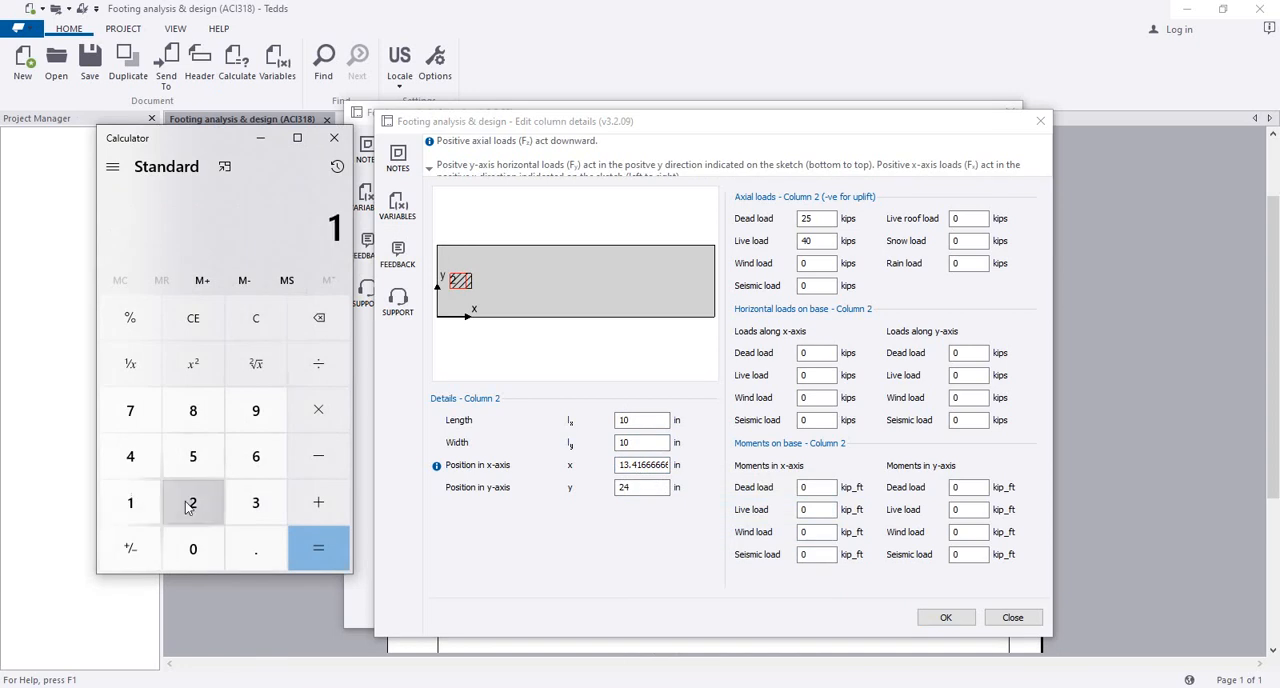
click(191, 503)
click(318, 412)
click(130, 502)
click(193, 503)
click(318, 548)
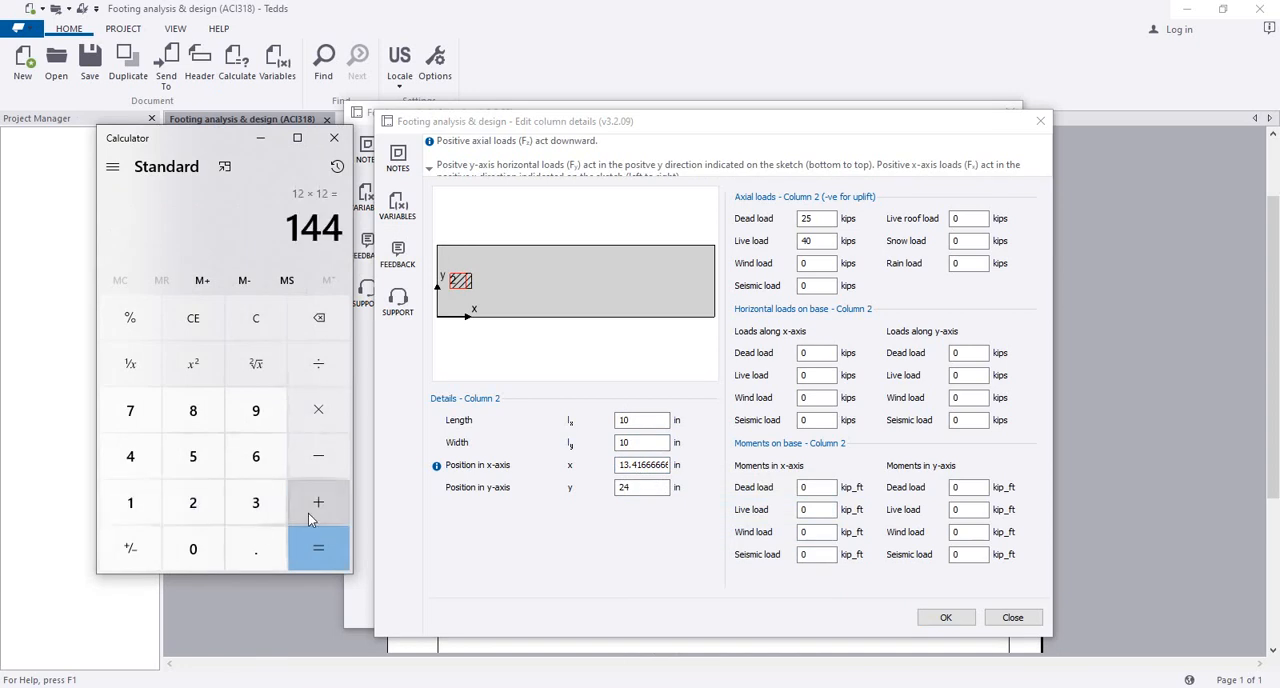
Step: Add 17 to the product to obtain column 2's x-axis position in inches
click(318, 502)
click(130, 500)
click(128, 415)
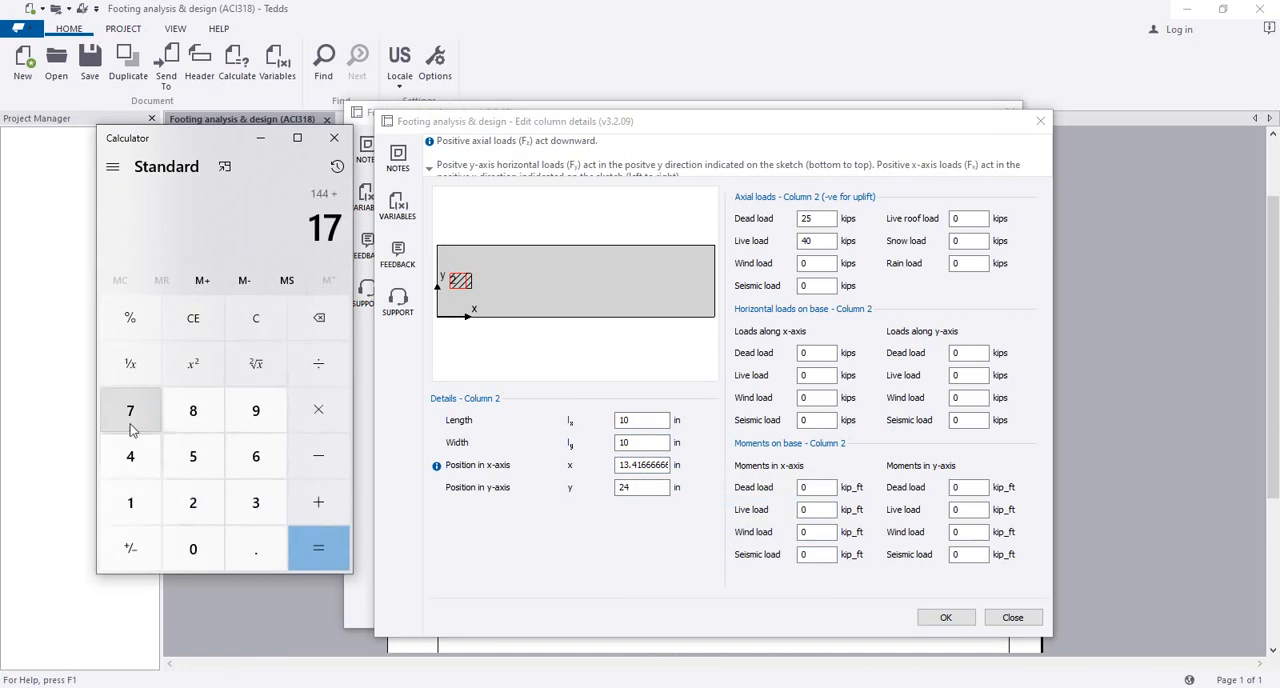
click(325, 548)
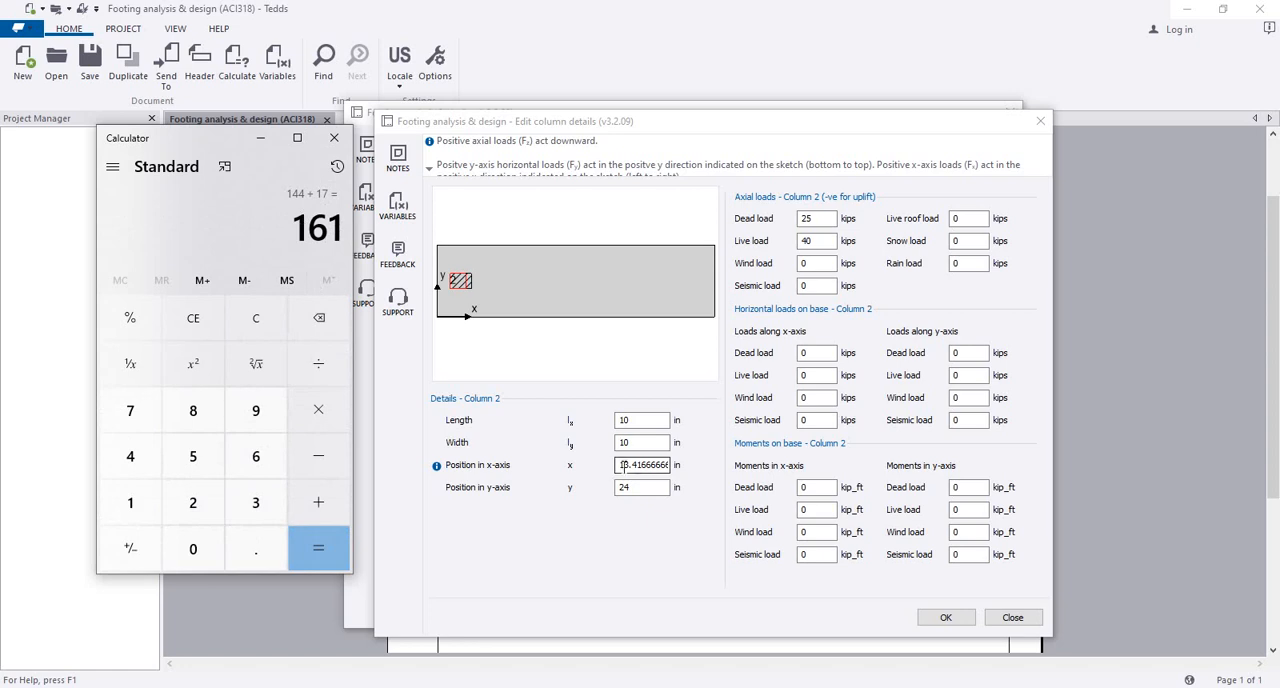
Step: Set column 2's x-axis position to 161 in and check its placement in the footing sketch
drag(624, 465, 694, 458)
text(161)
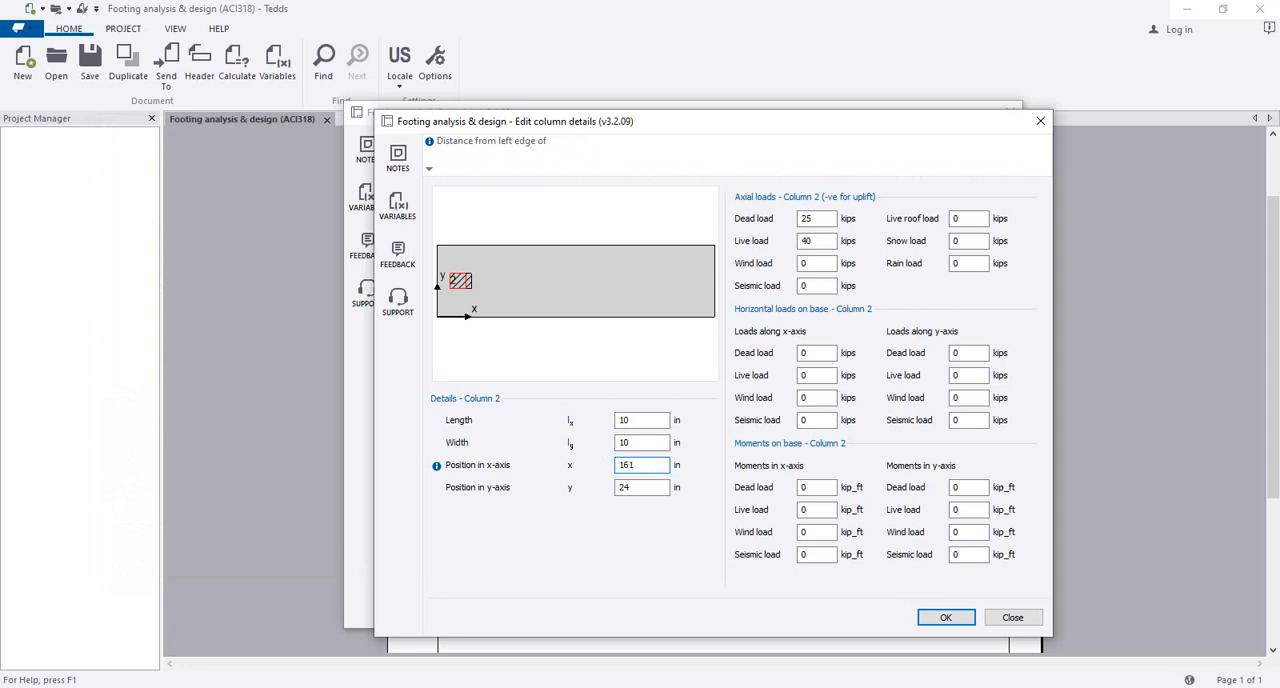
key(alt+Tab)
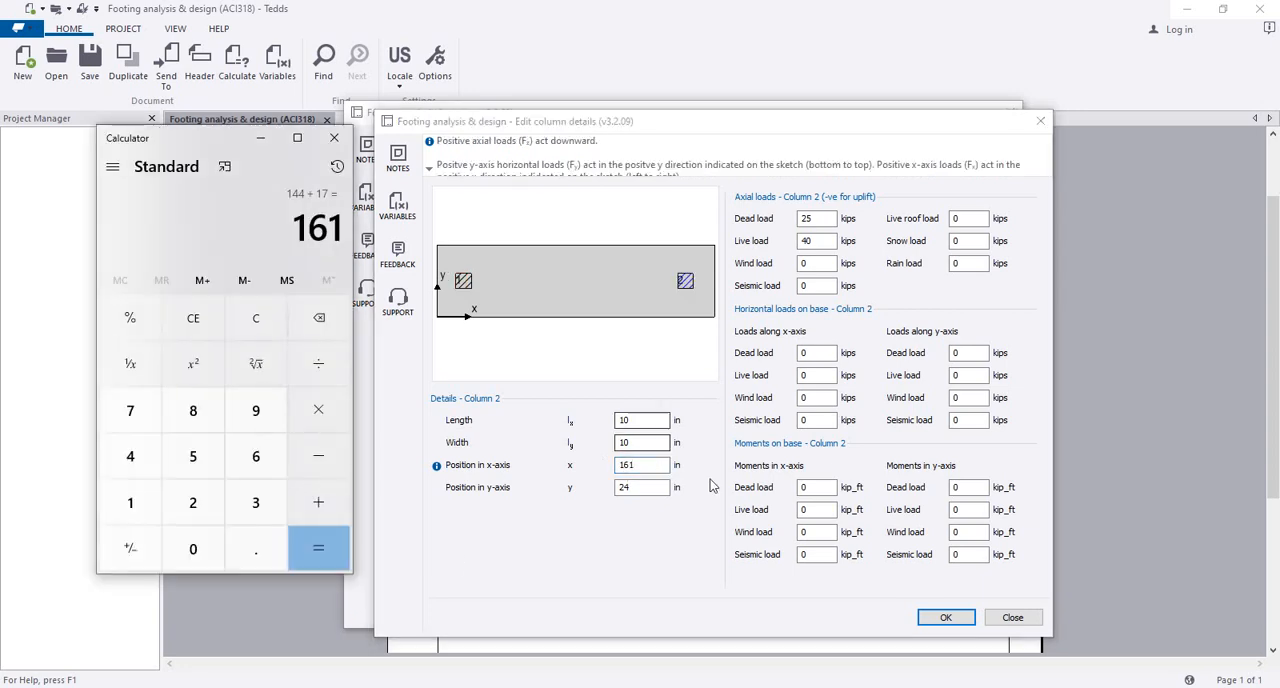
click(663, 345)
drag(604, 265, 667, 323)
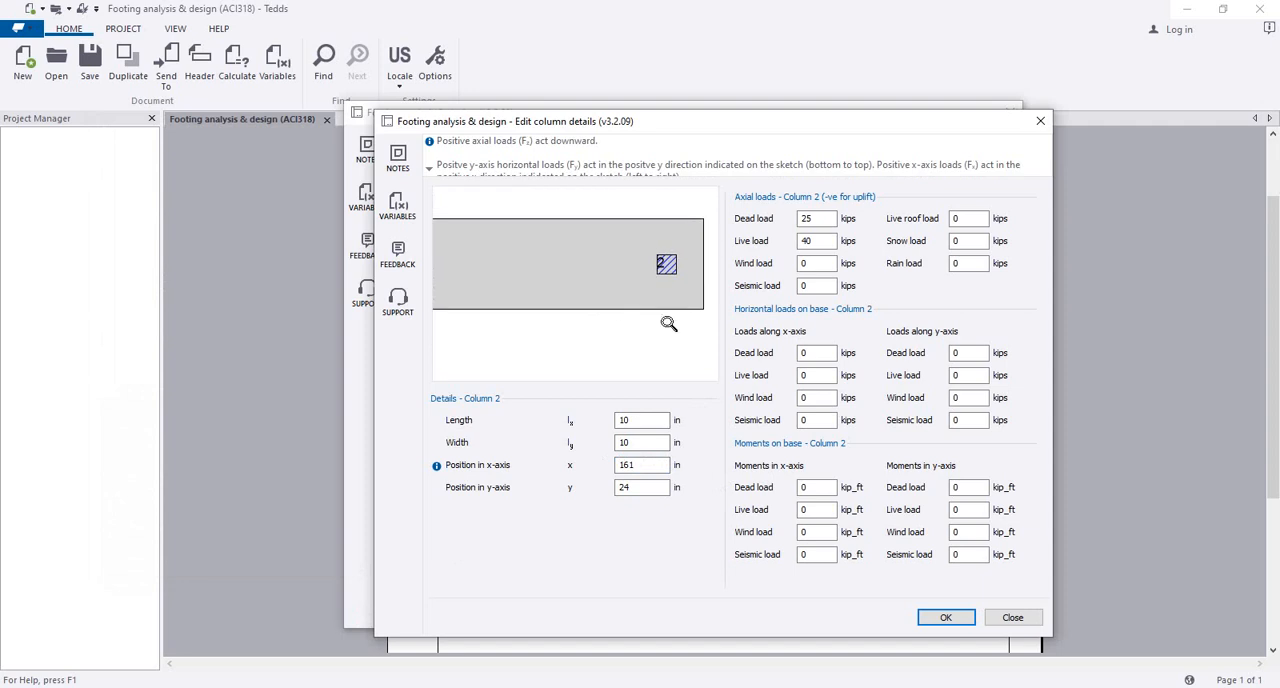
scroll(666, 273, up, 2)
mouse_move(676, 264)
mouse_down()
mouse_move(589, 269)
mouse_move(613, 268)
mouse_move(601, 270)
mouse_up()
scroll(592, 271, down, 5)
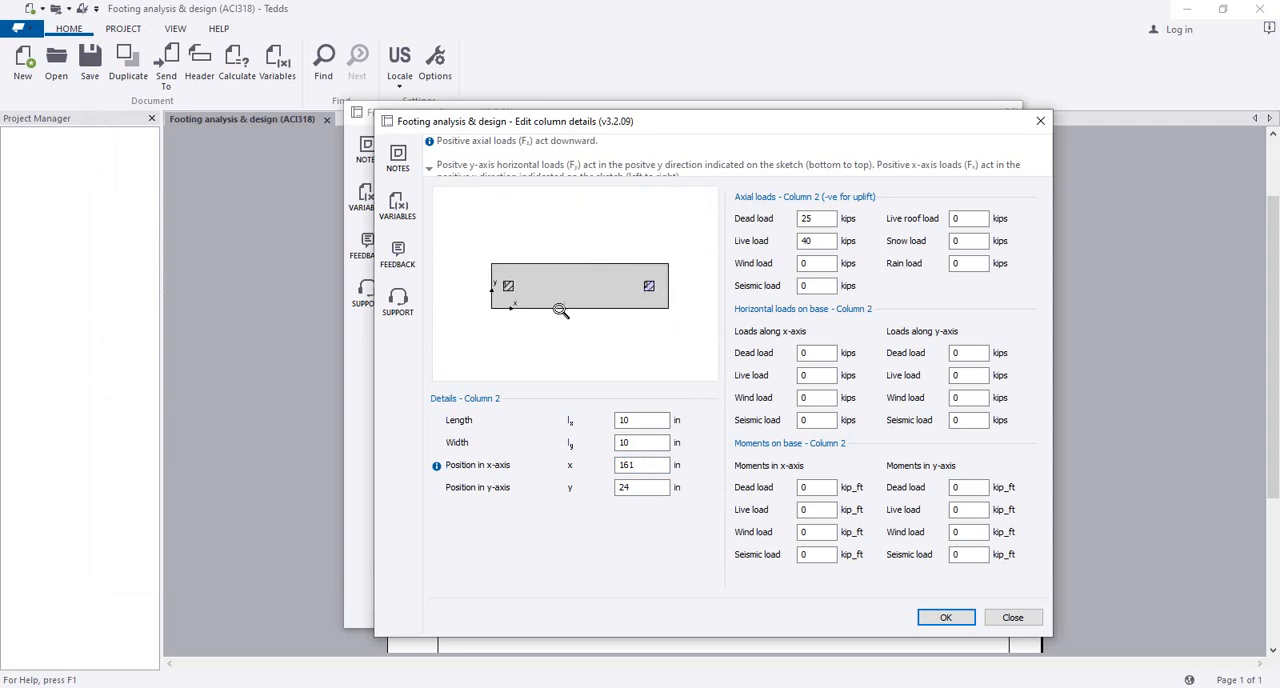
Step: Set column 2's length and width to 12 in each and check both columns in the sketch
double_click(647, 420)
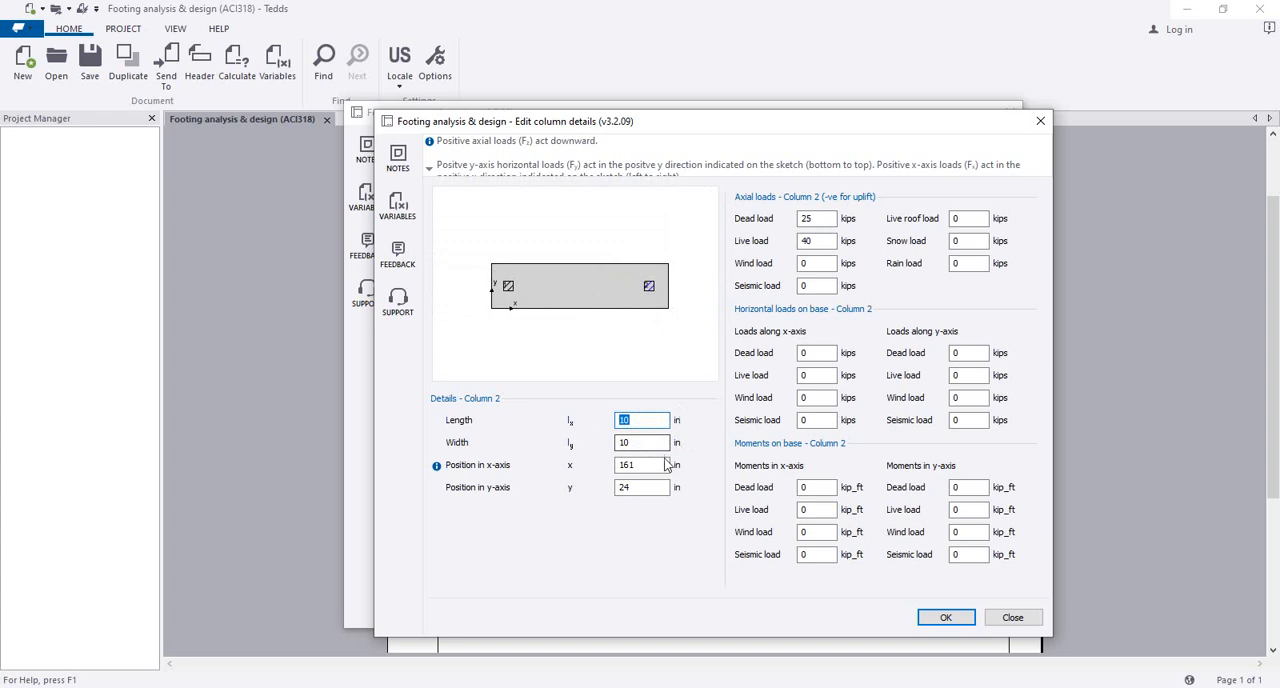
click(635, 419)
drag(635, 419, 585, 453)
text(12)
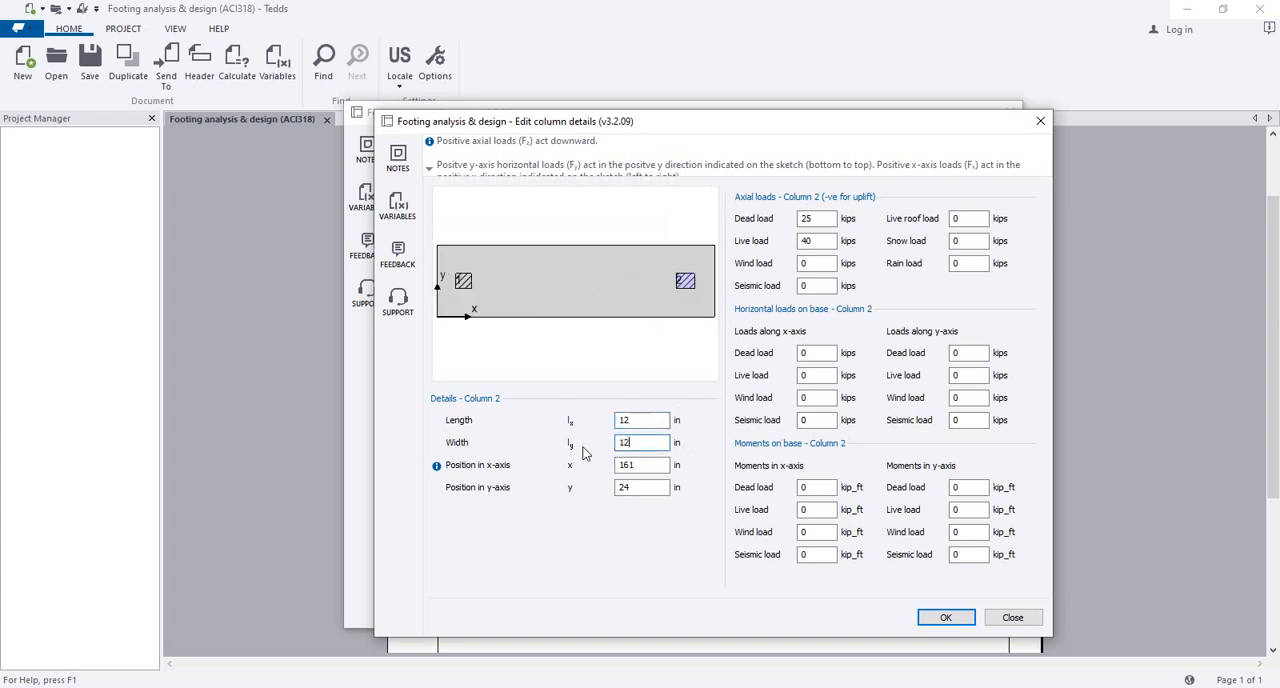
click(642, 425)
scroll(600, 302, down, 2)
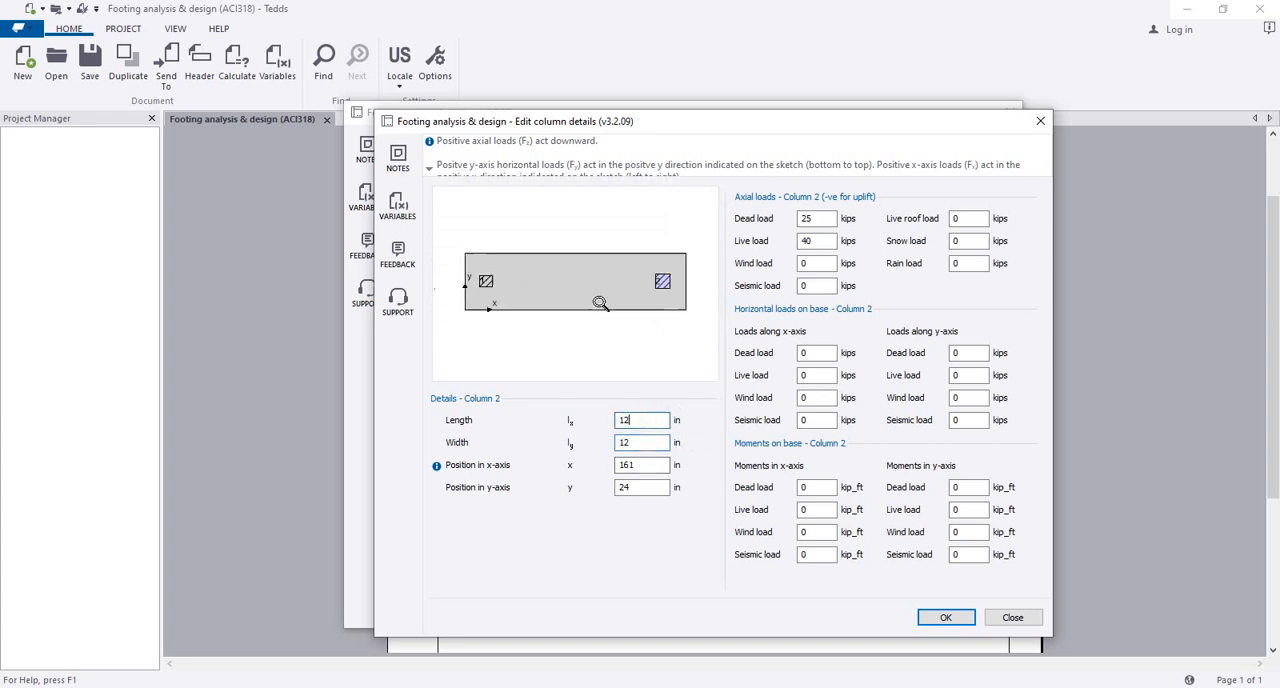
drag(599, 302, 596, 317)
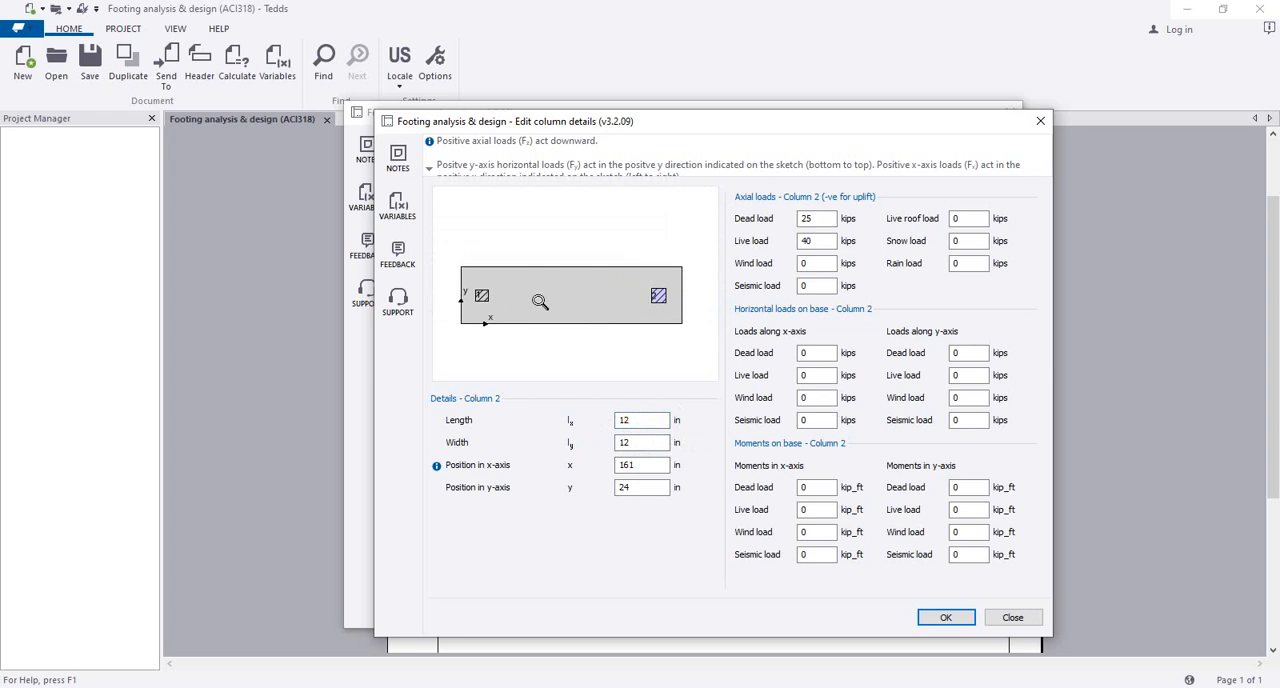
drag(568, 283, 553, 277)
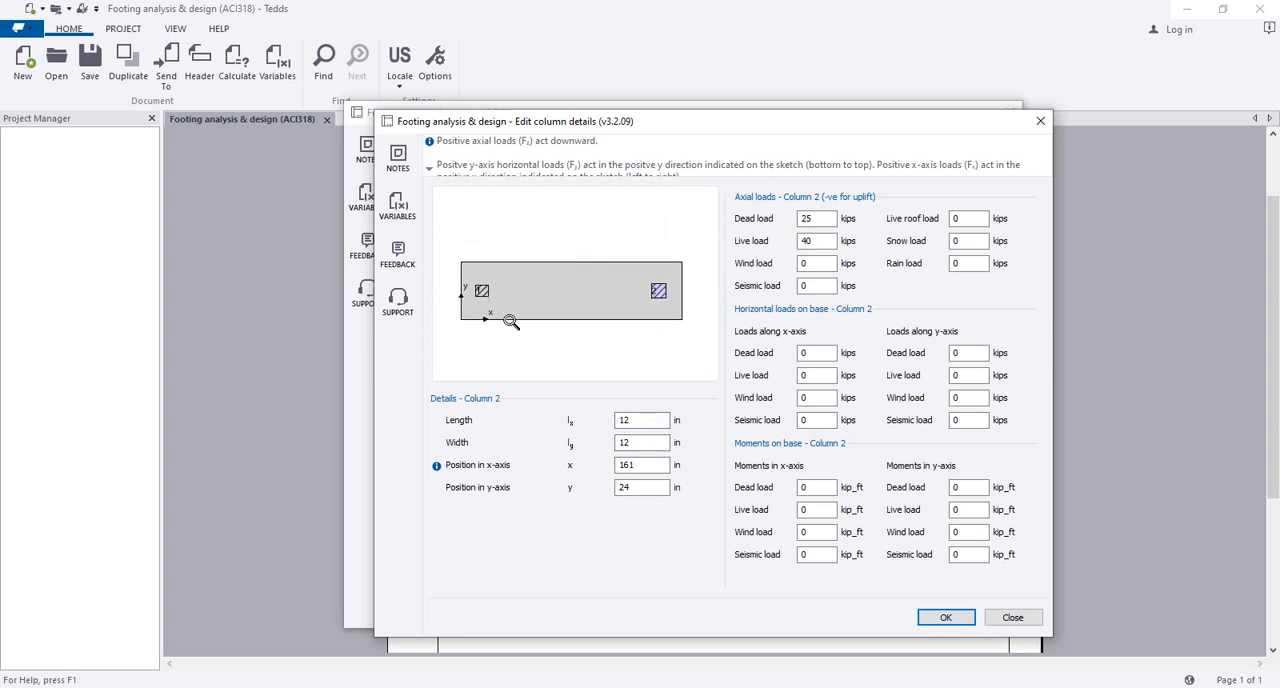
Step: Set column 2's axial dead load to 30 kips and accept the column details
double_click(810, 218)
click(821, 217)
drag(820, 218, 776, 228)
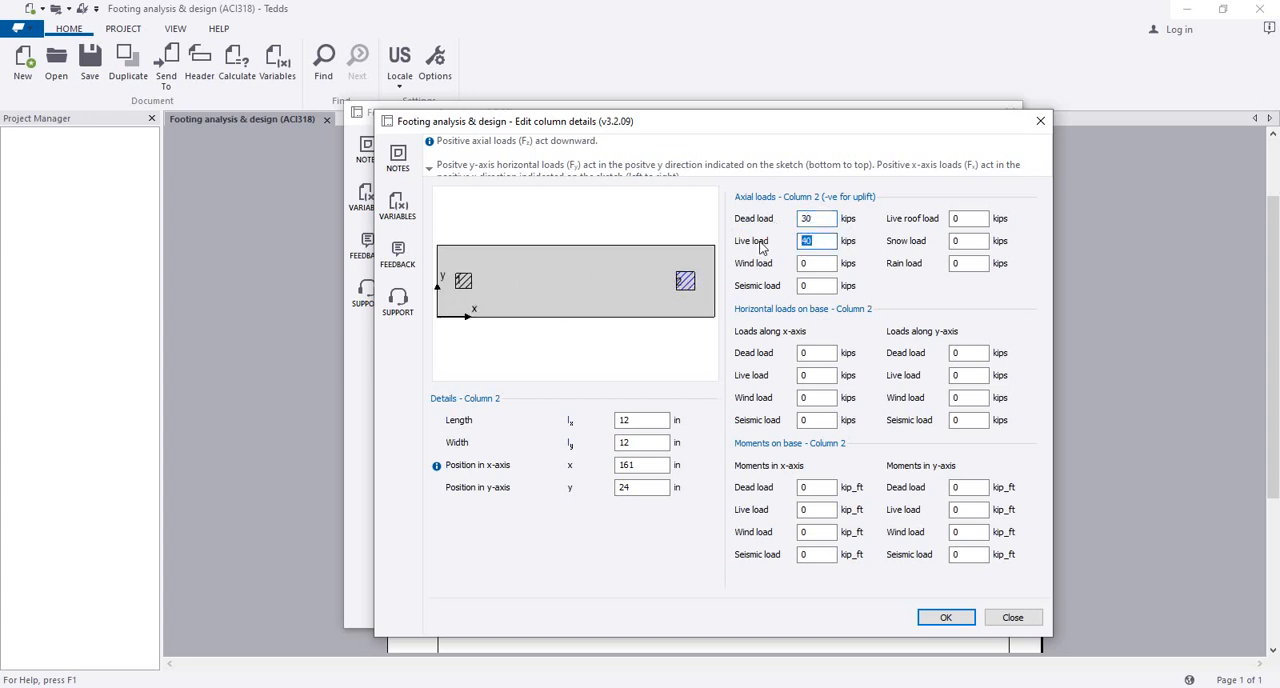
click(828, 217)
click(945, 617)
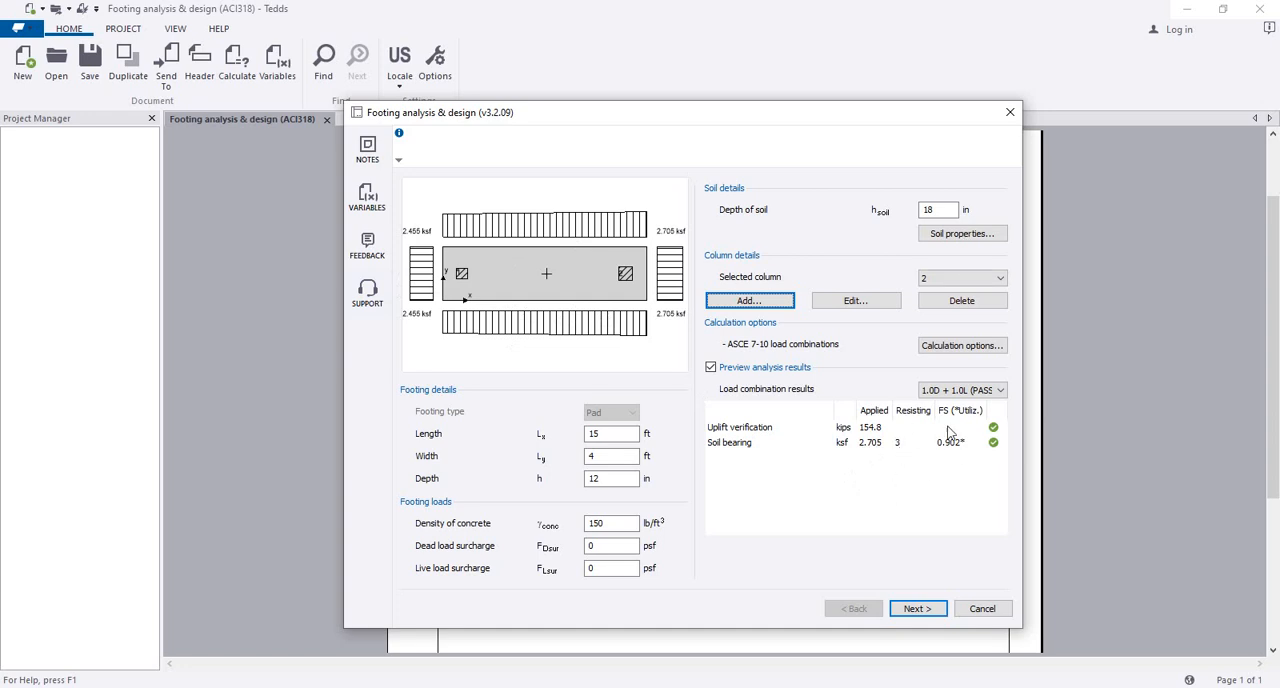
Step: Review the footing's depth and width, proceed to the design stage and enable the design results preview
click(612, 478)
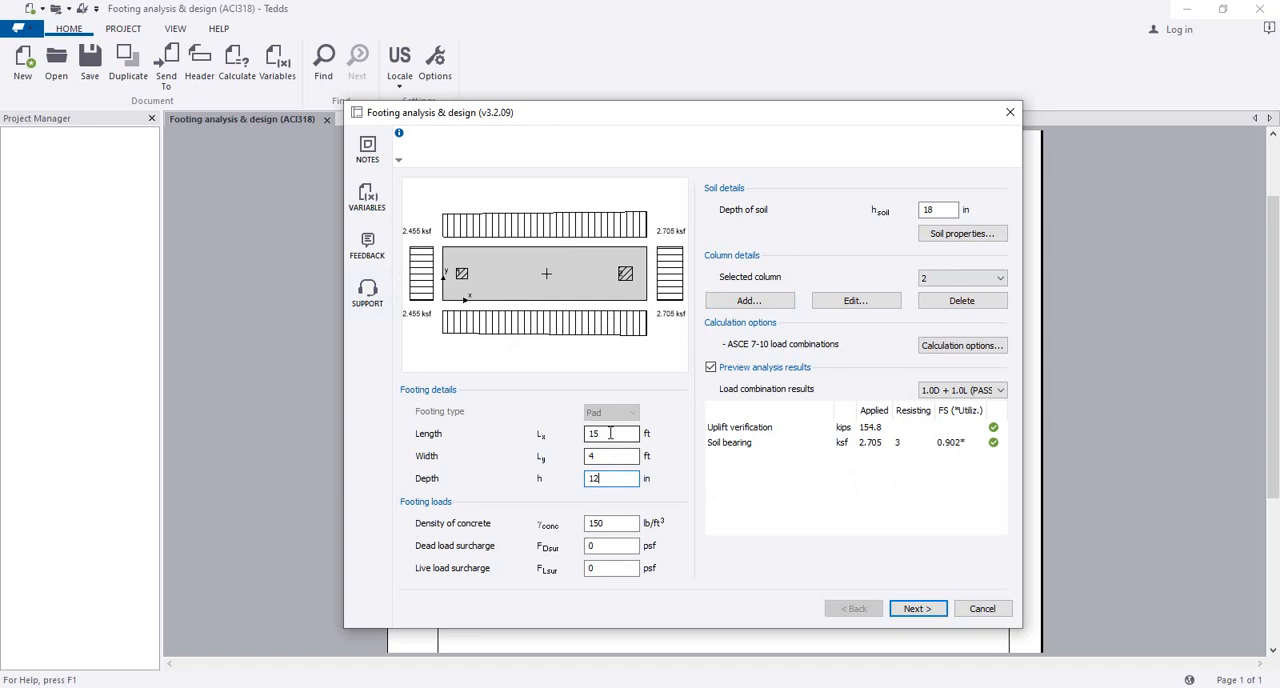
click(619, 458)
click(910, 609)
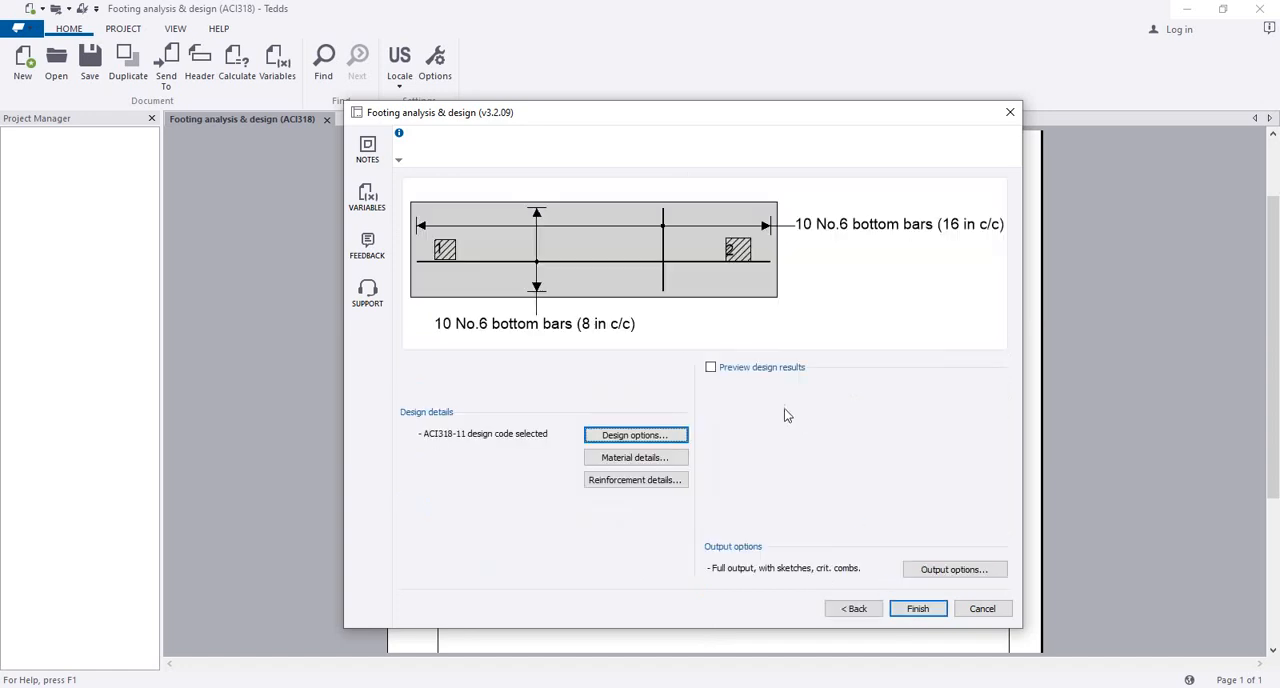
click(710, 367)
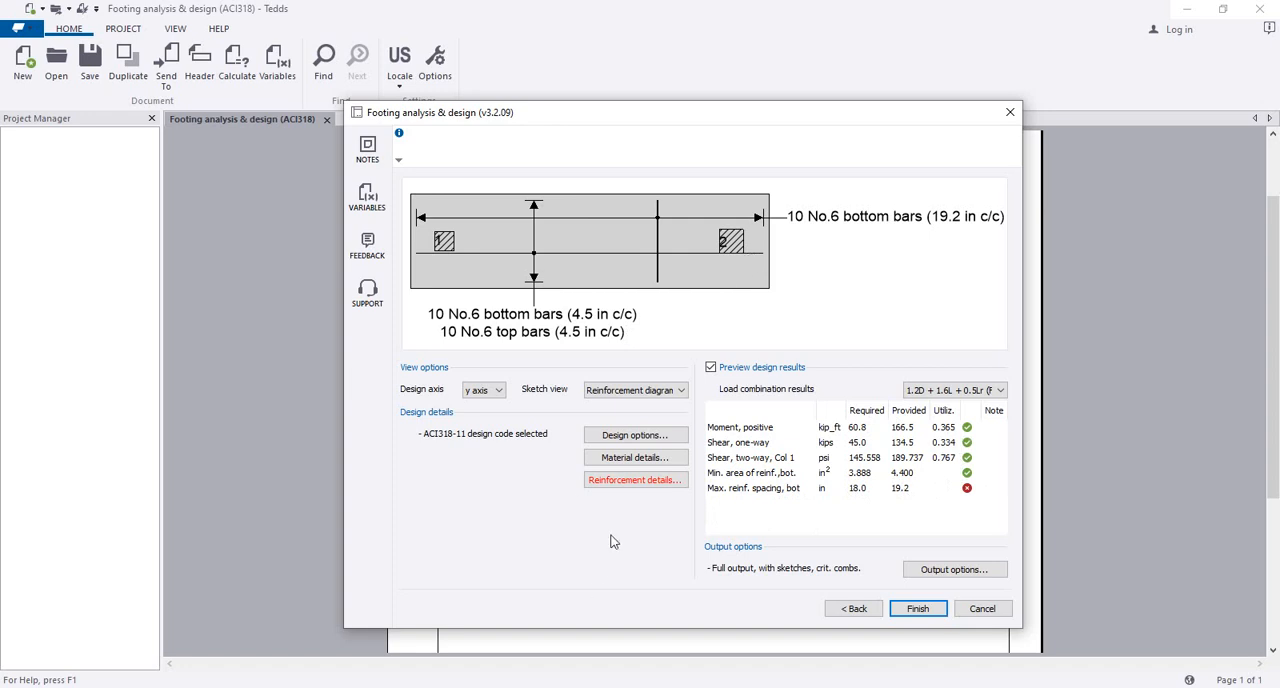
Step: Set the footing concrete's compressive strength to 3000 psi in the material details, checking the reinforcement yield strength options and nominal cover
click(641, 460)
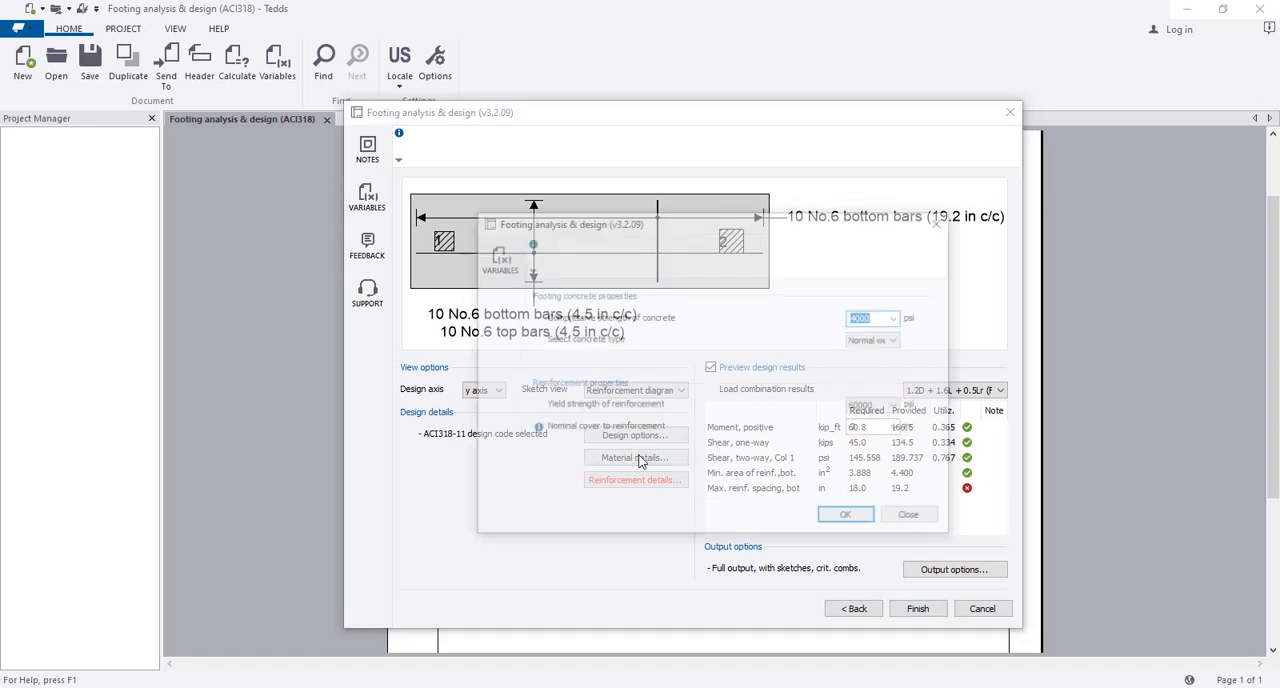
click(897, 317)
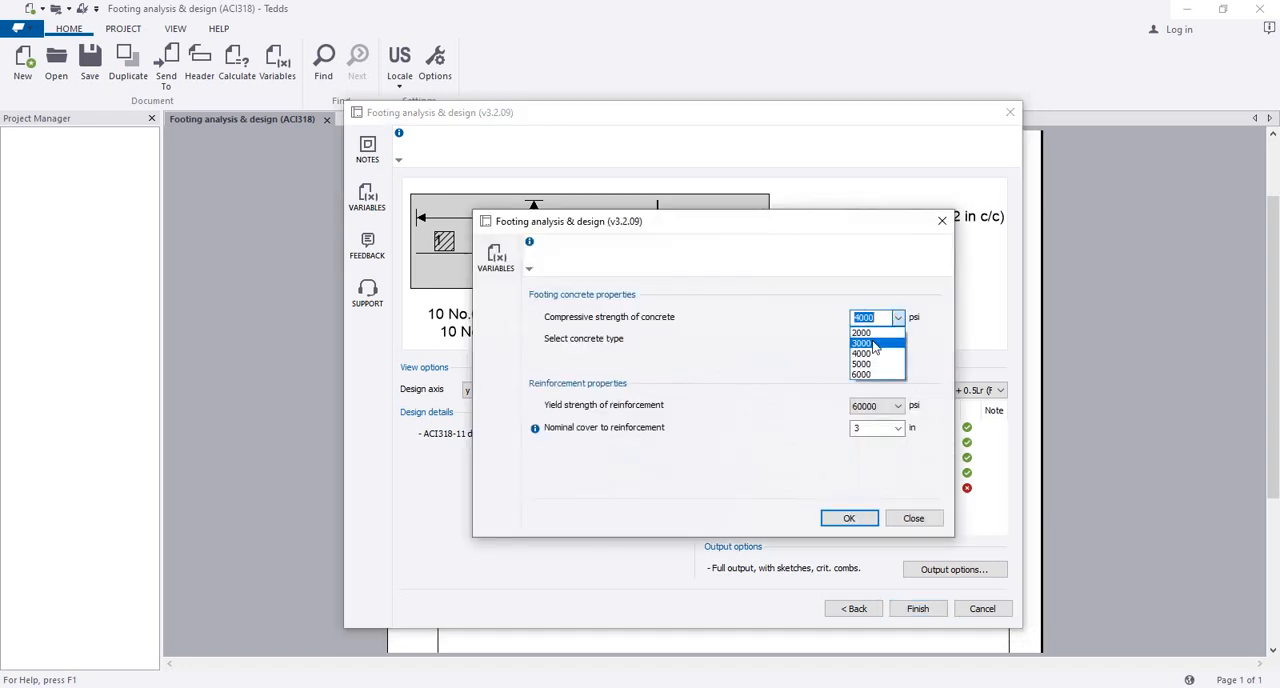
click(875, 342)
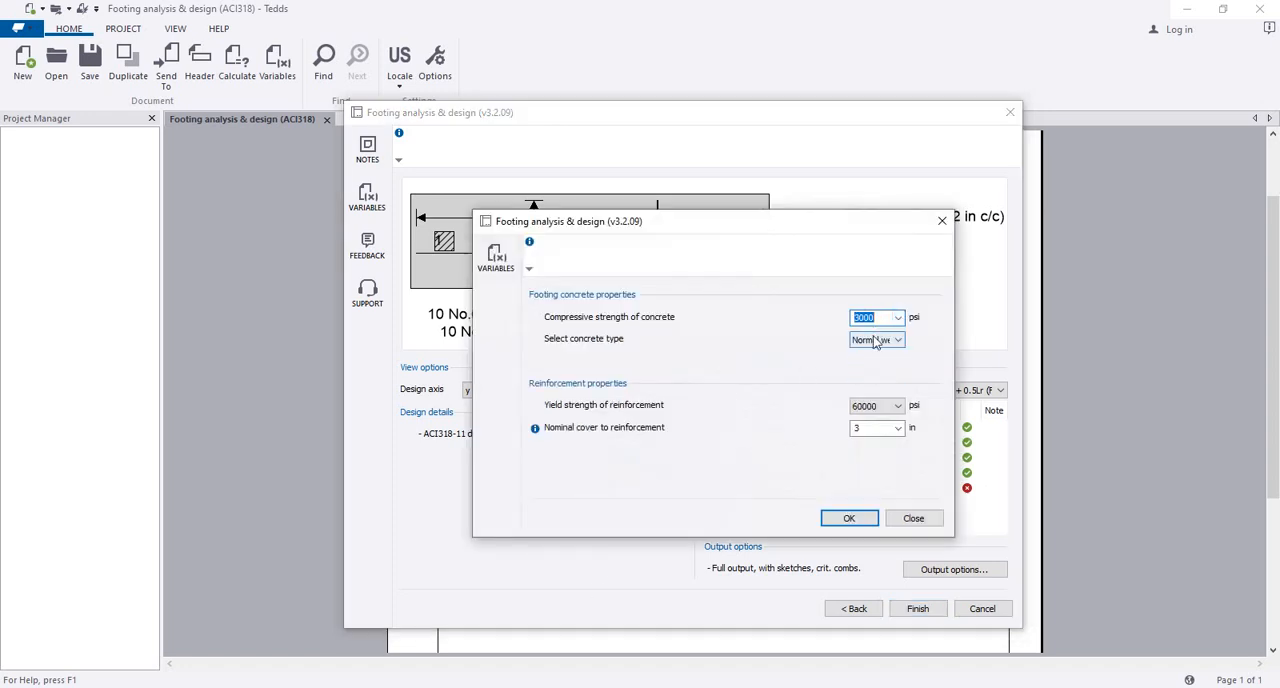
click(899, 409)
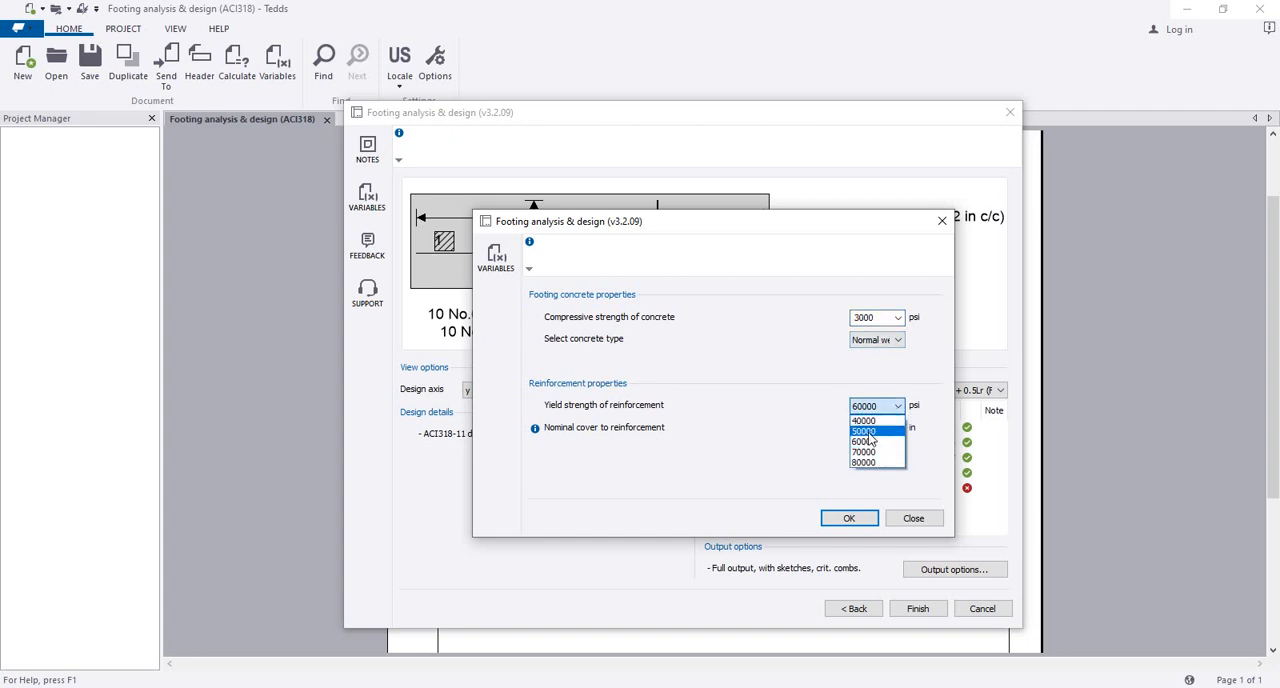
click(806, 398)
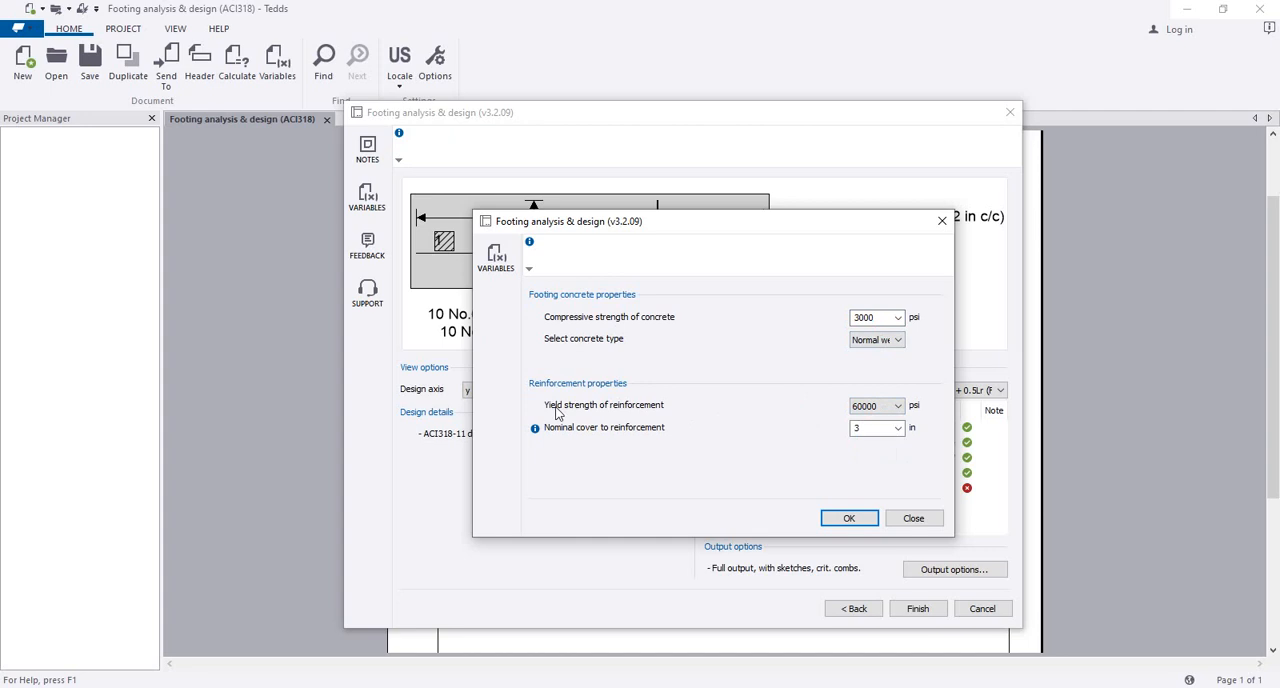
click(856, 318)
click(862, 428)
click(849, 518)
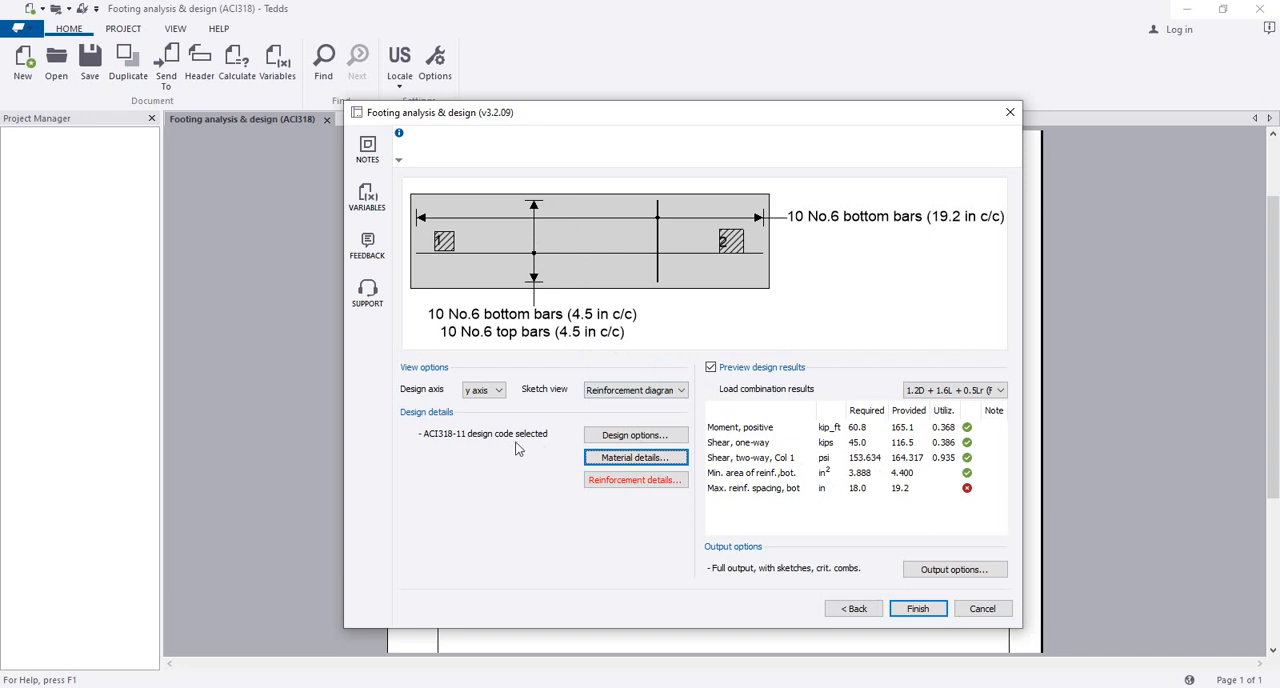
Step: Examine the y-axis shear and moment diagrams and the x-axis moment diagram, and return to the reinforcement diagram
click(640, 391)
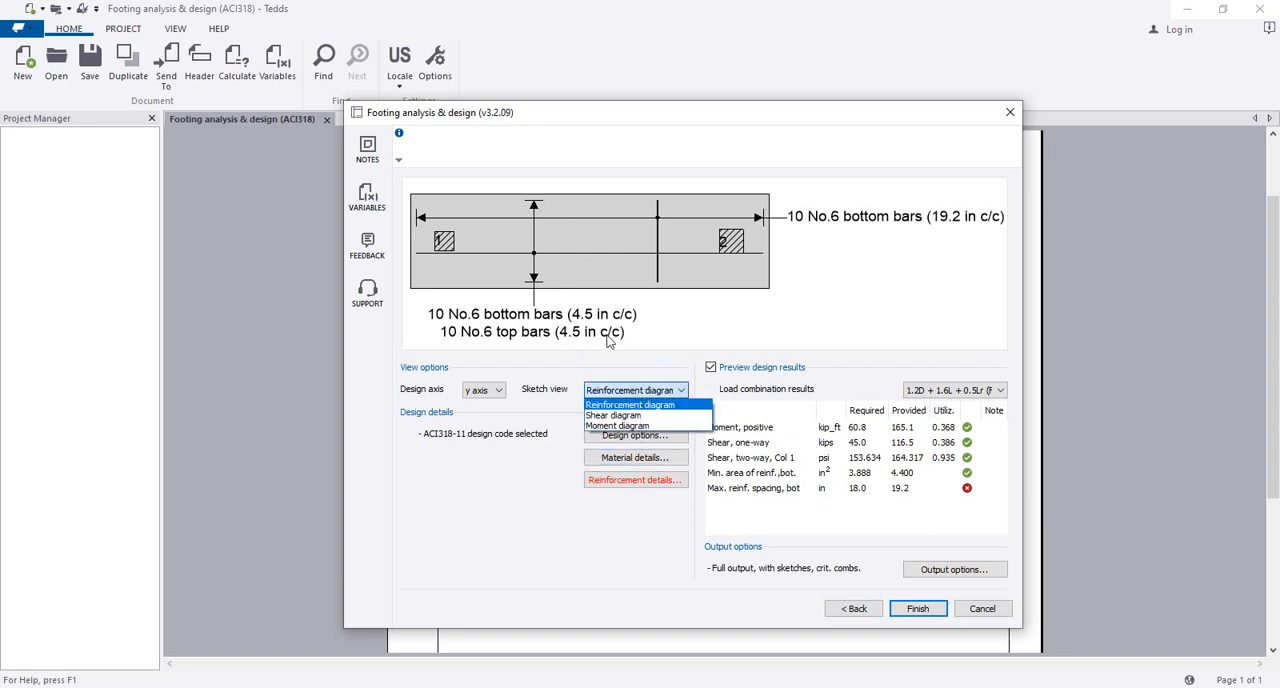
click(628, 415)
click(636, 391)
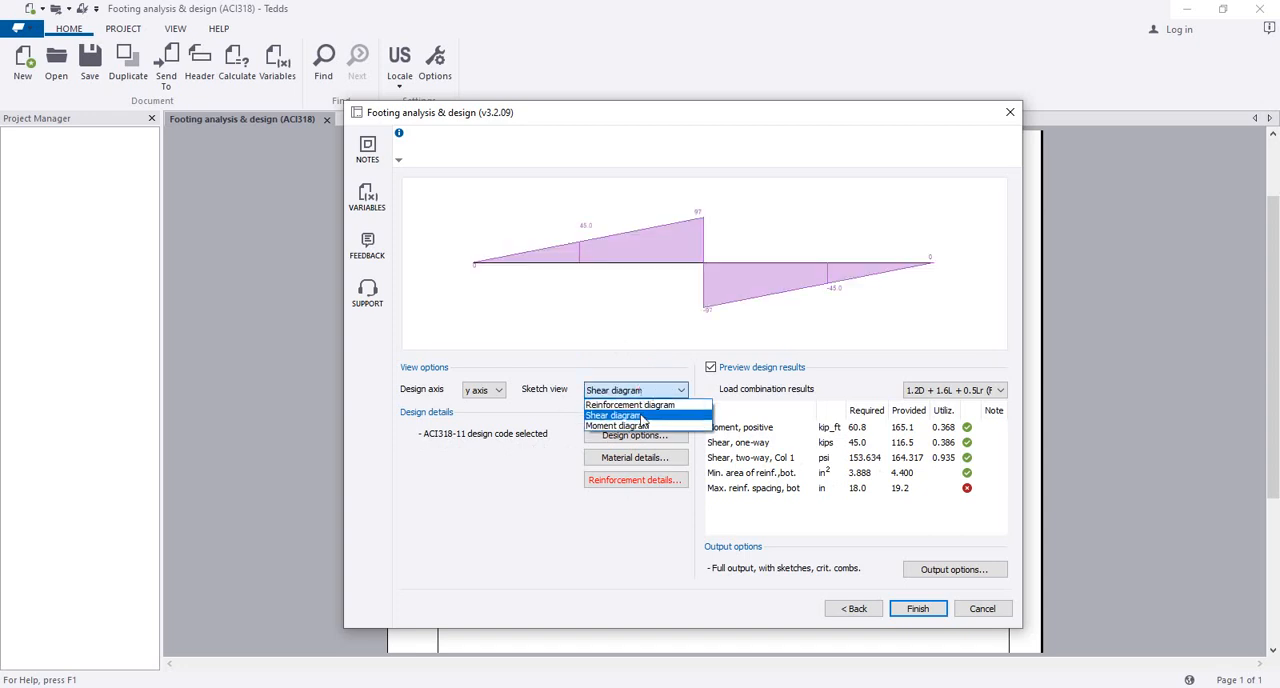
click(638, 427)
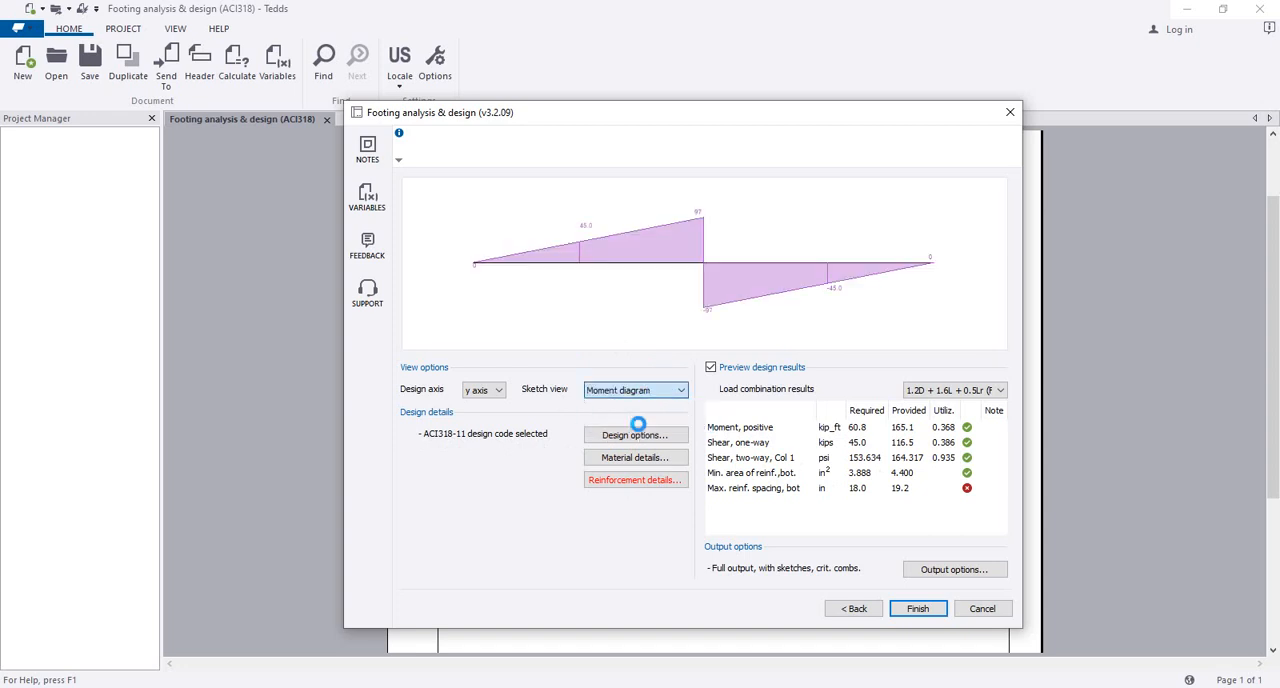
click(488, 390)
click(490, 405)
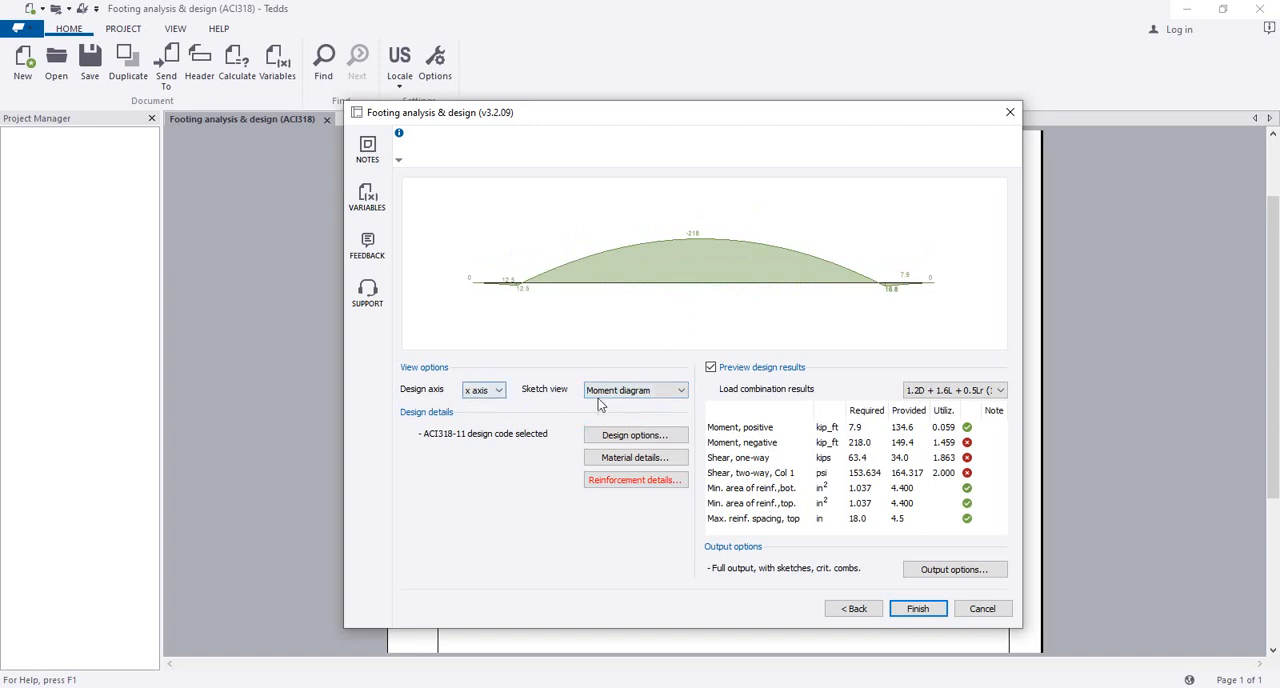
click(645, 397)
click(638, 418)
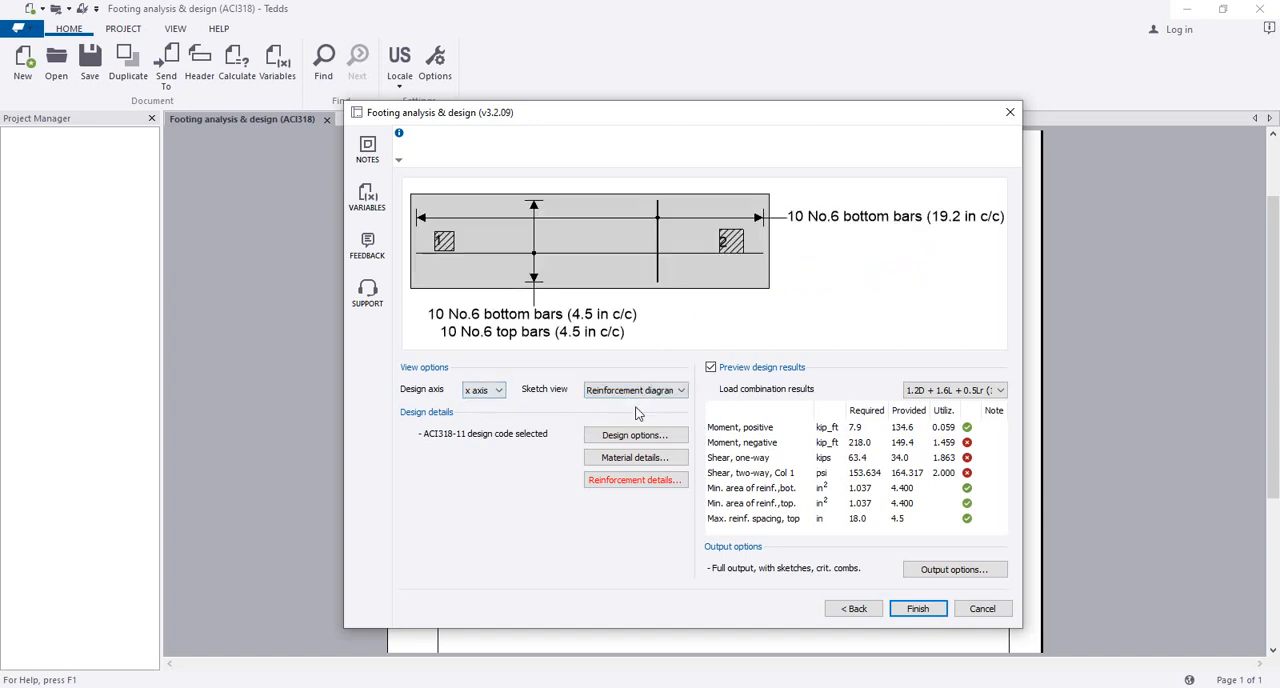
Step: Compare the reinforcement layout and design check results for the x and y design axes, ending on the x axis
drag(566, 288, 626, 288)
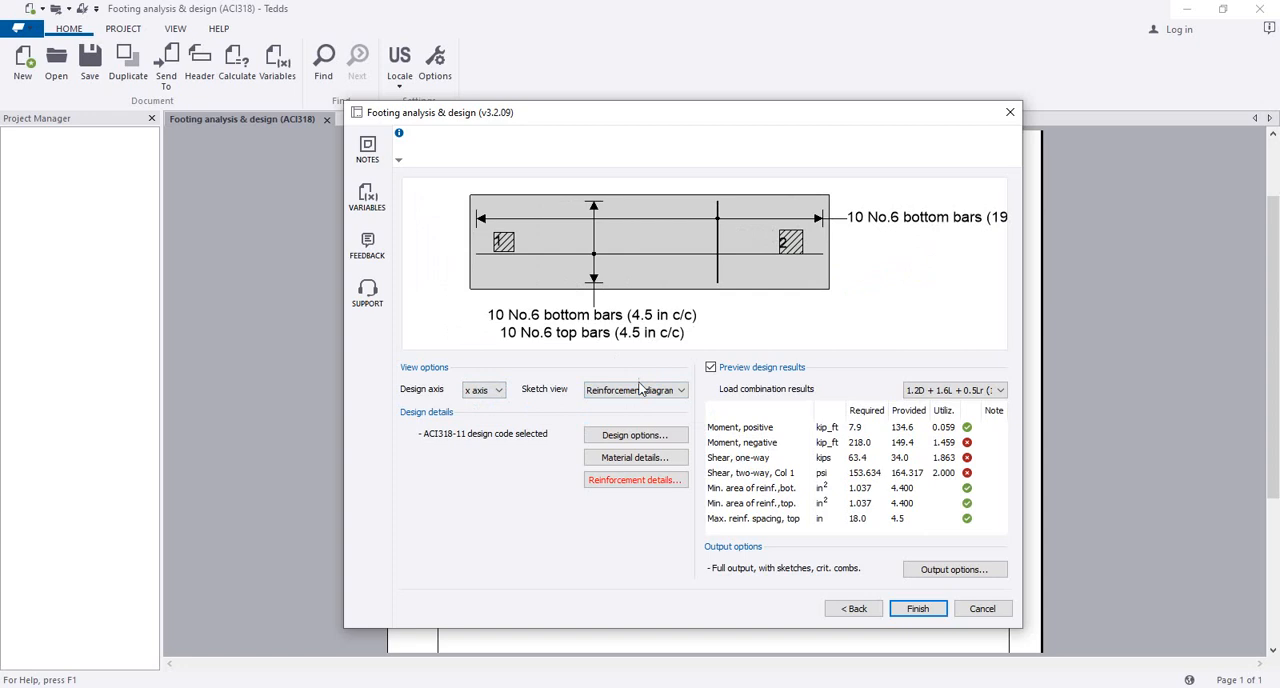
click(500, 394)
click(494, 418)
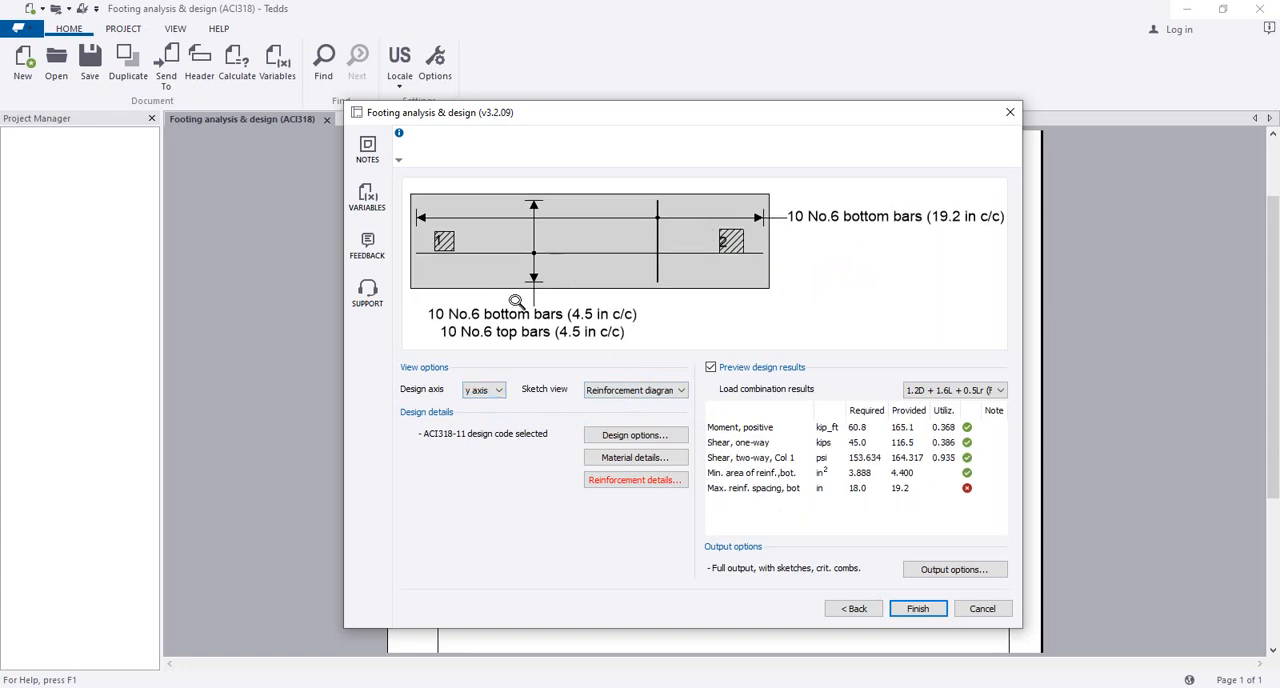
drag(651, 263, 699, 265)
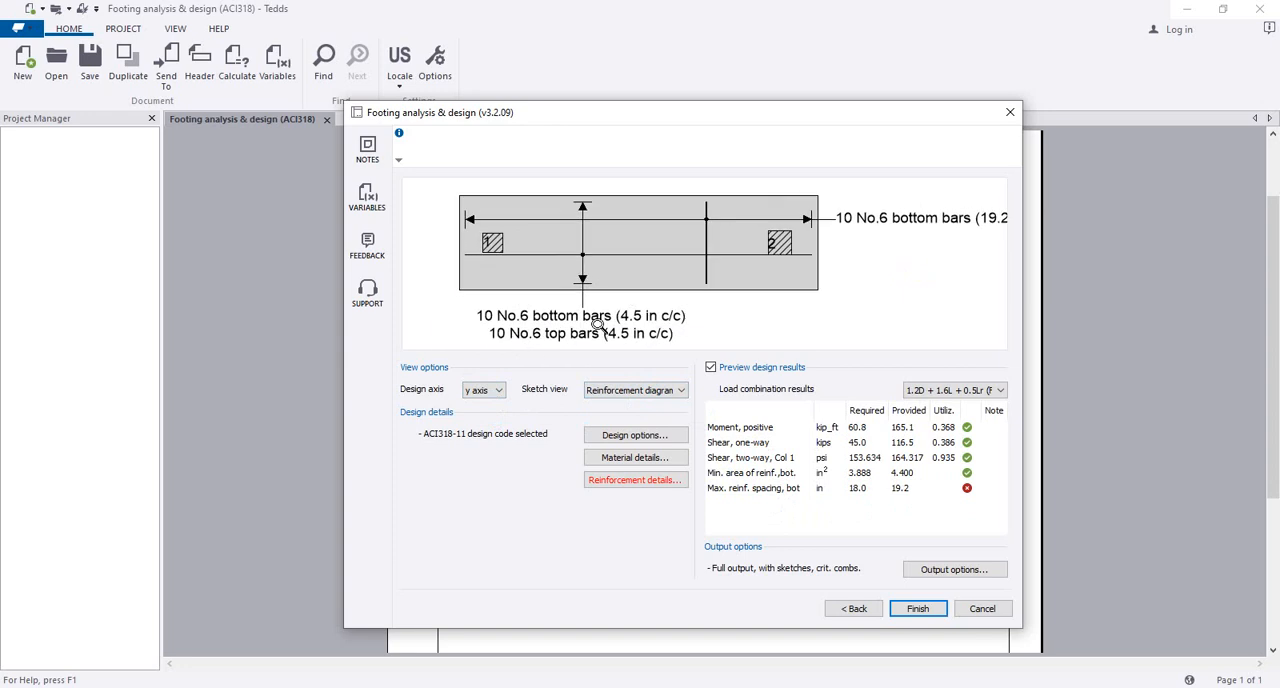
click(499, 390)
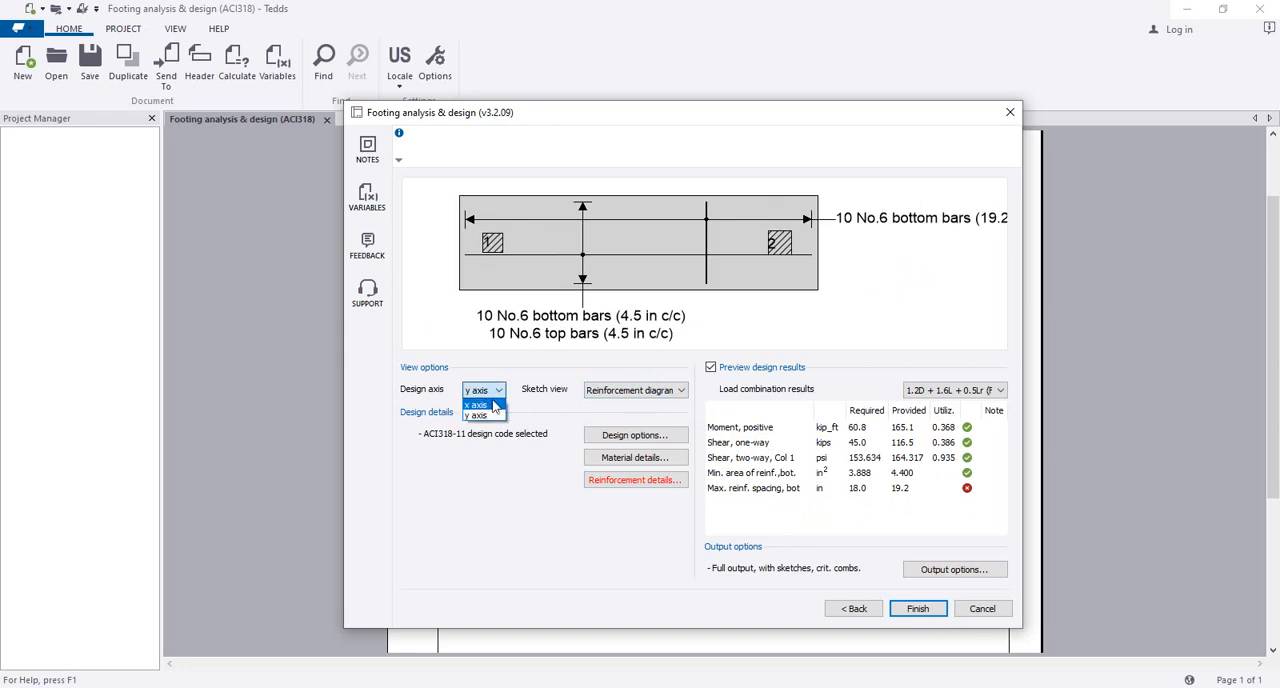
click(493, 405)
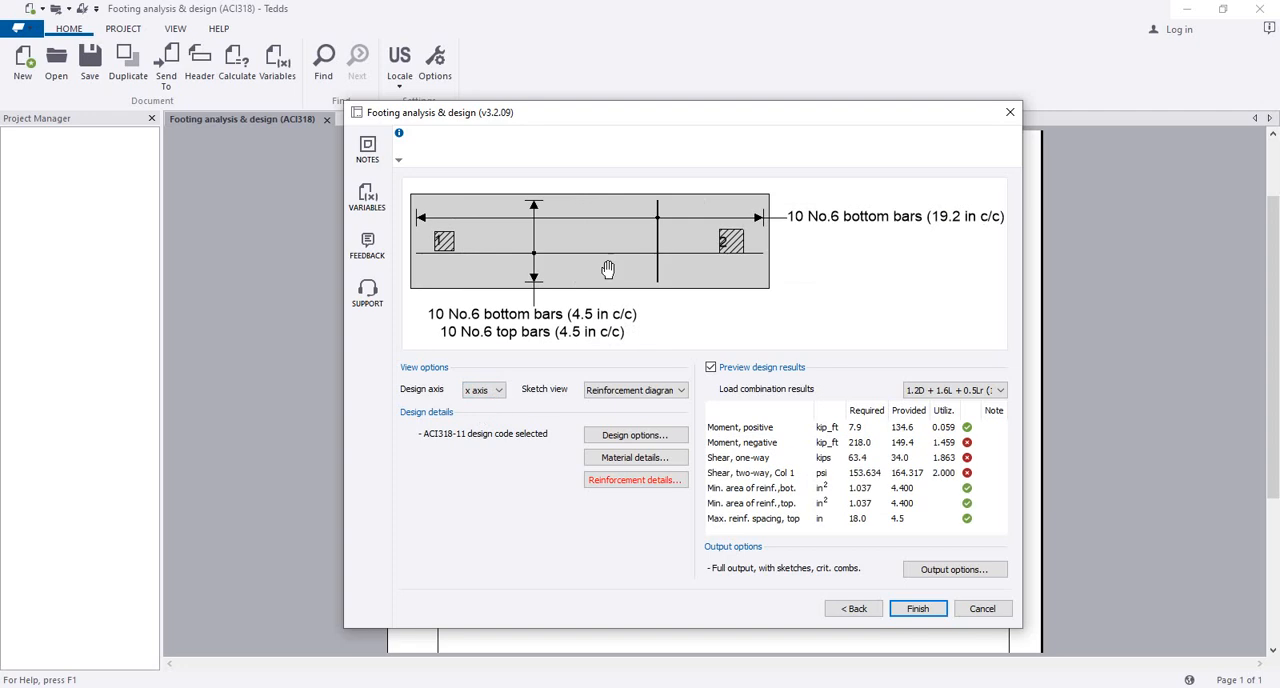
mouse_move(608, 268)
mouse_down()
mouse_move(654, 268)
mouse_move(617, 270)
mouse_move(636, 300)
mouse_up()
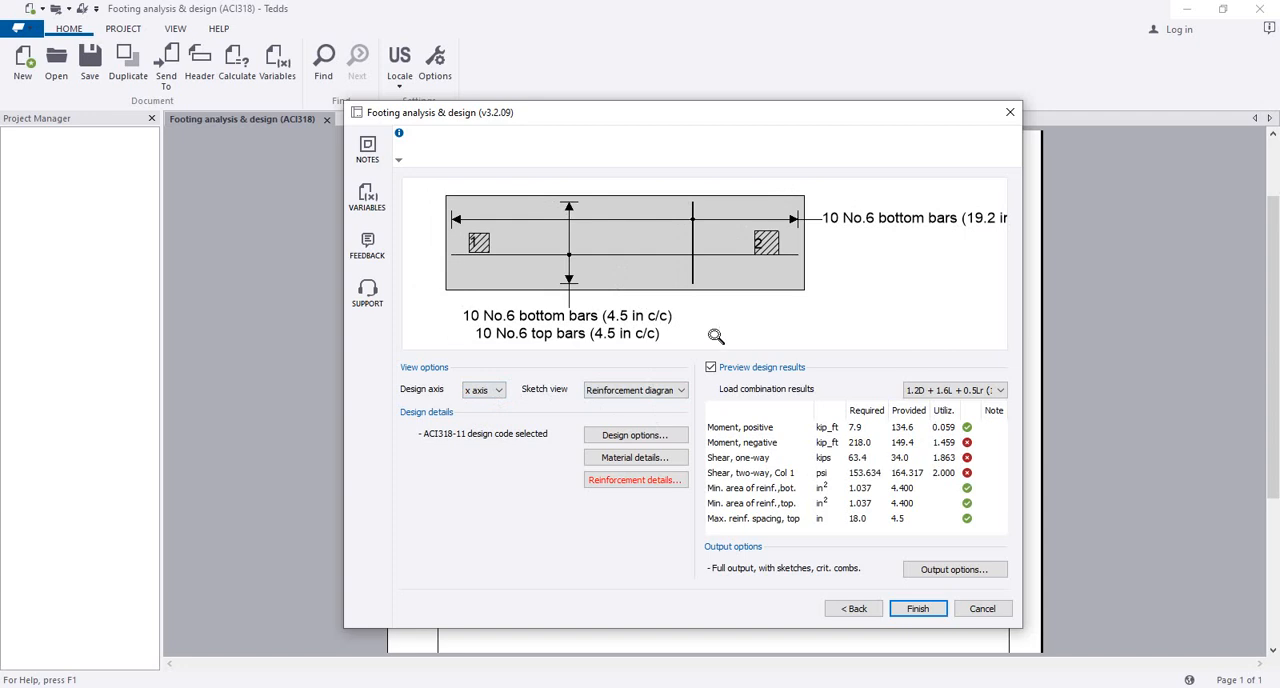
Step: Open the reinforcement details, move them clear of the results and increase the X-direction top bars to 13 No. 6 bars
click(638, 481)
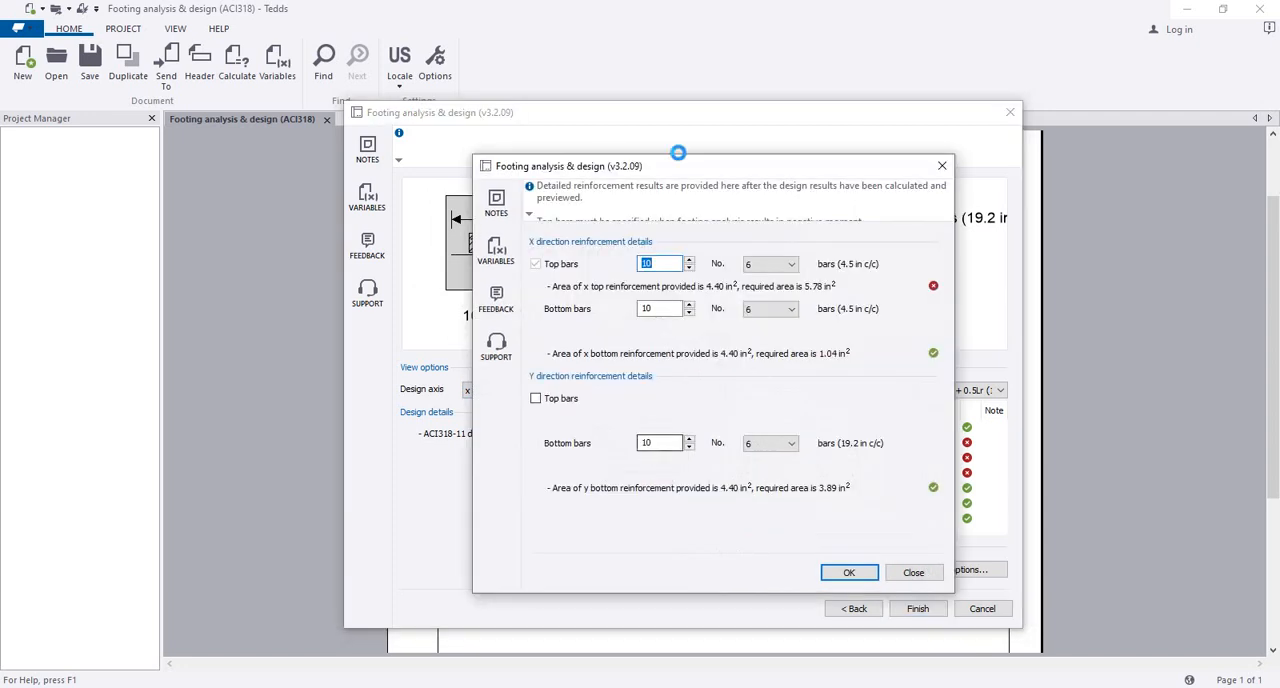
drag(694, 176, 441, 202)
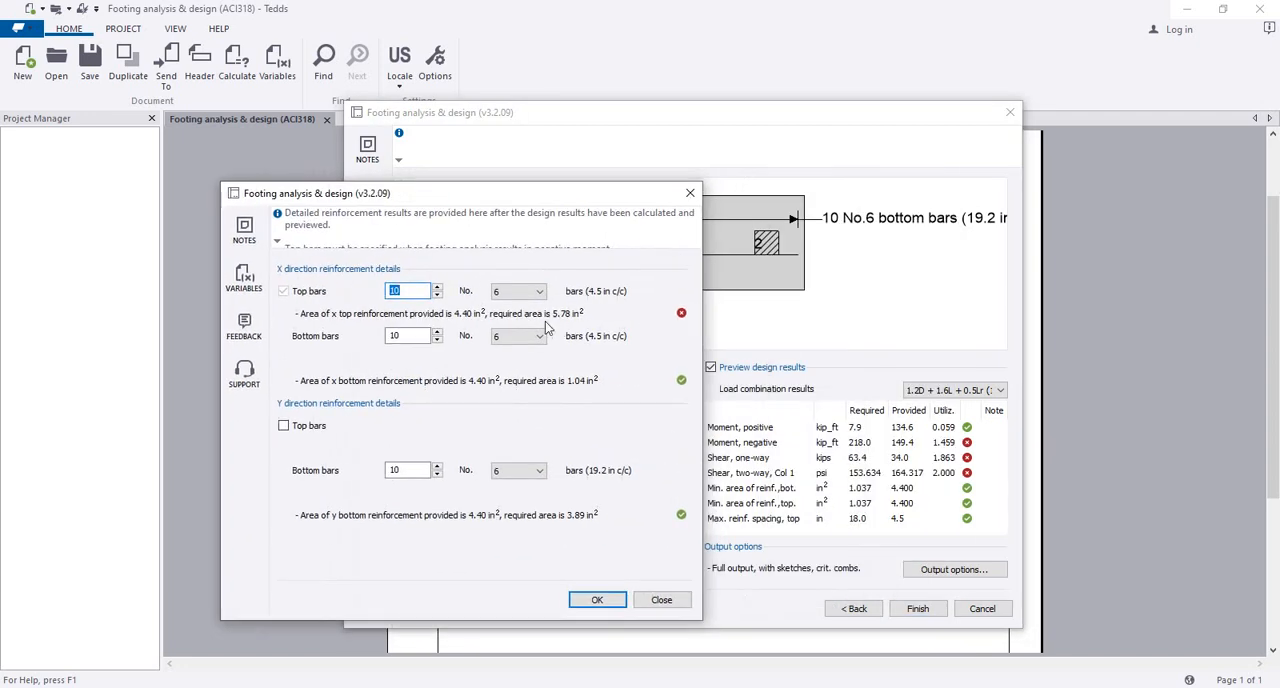
click(424, 291)
click(540, 291)
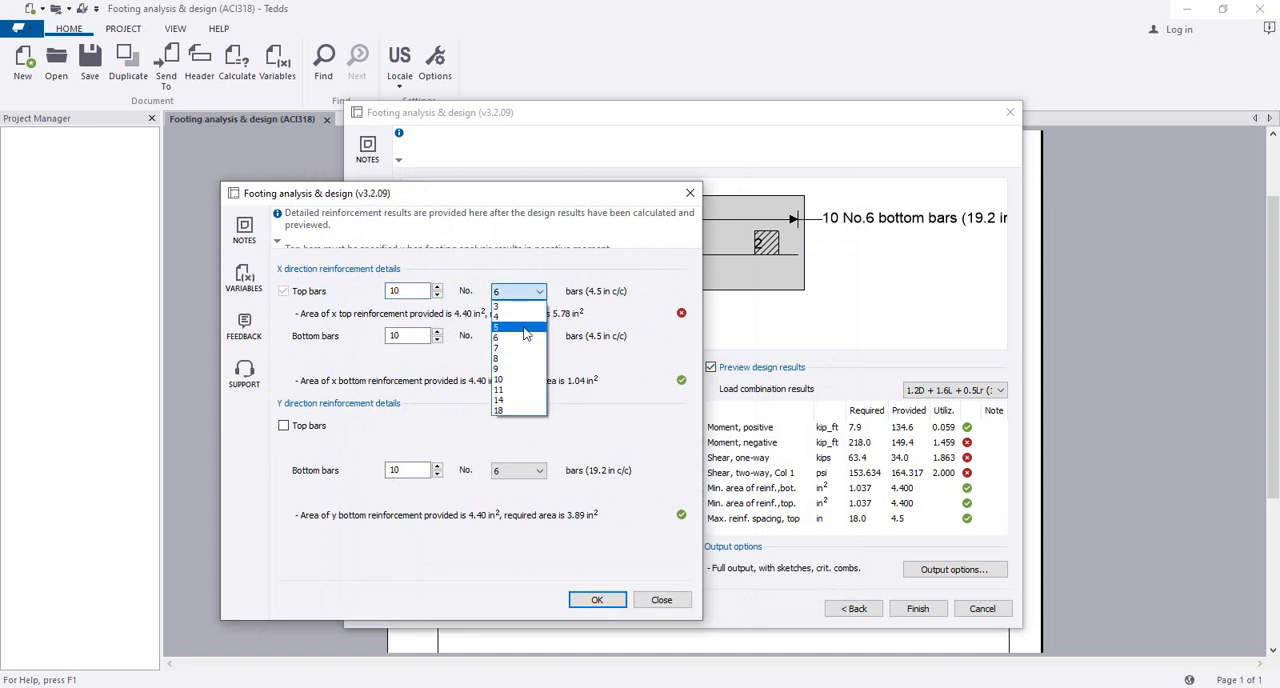
click(518, 337)
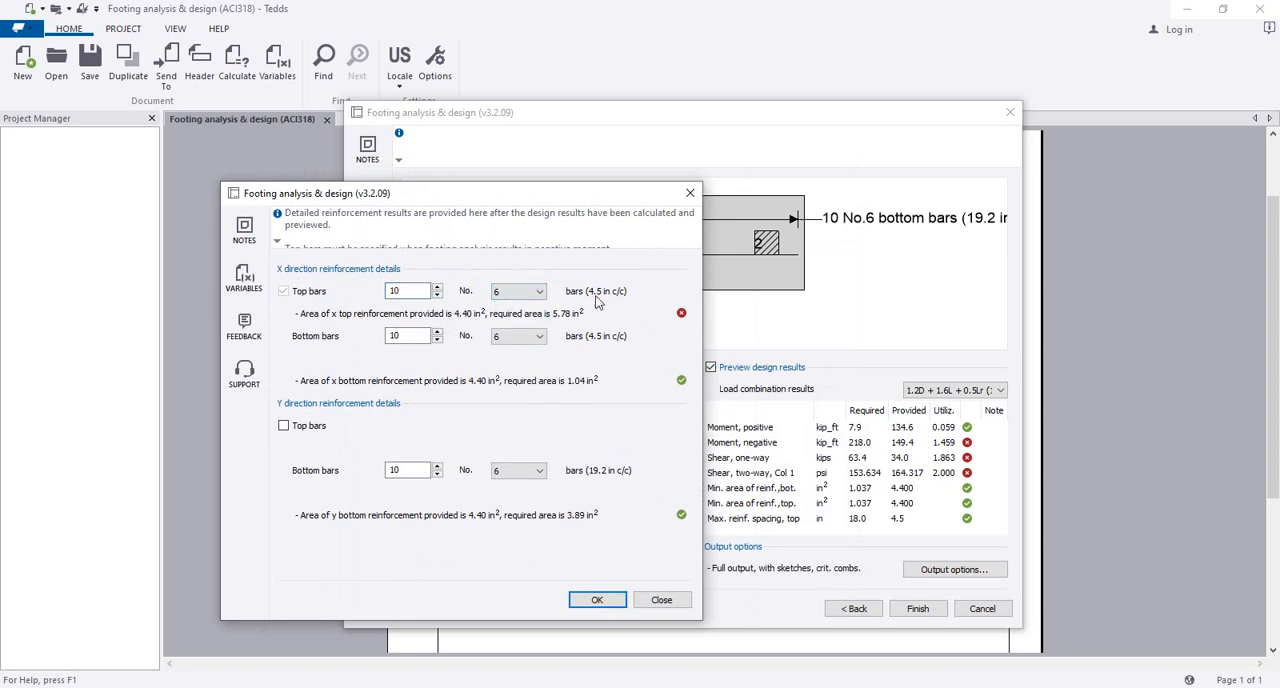
click(437, 287)
click(437, 287)
click(437, 287)
Step: Change the X-direction top reinforcement to 10 No. 7 bars
click(540, 291)
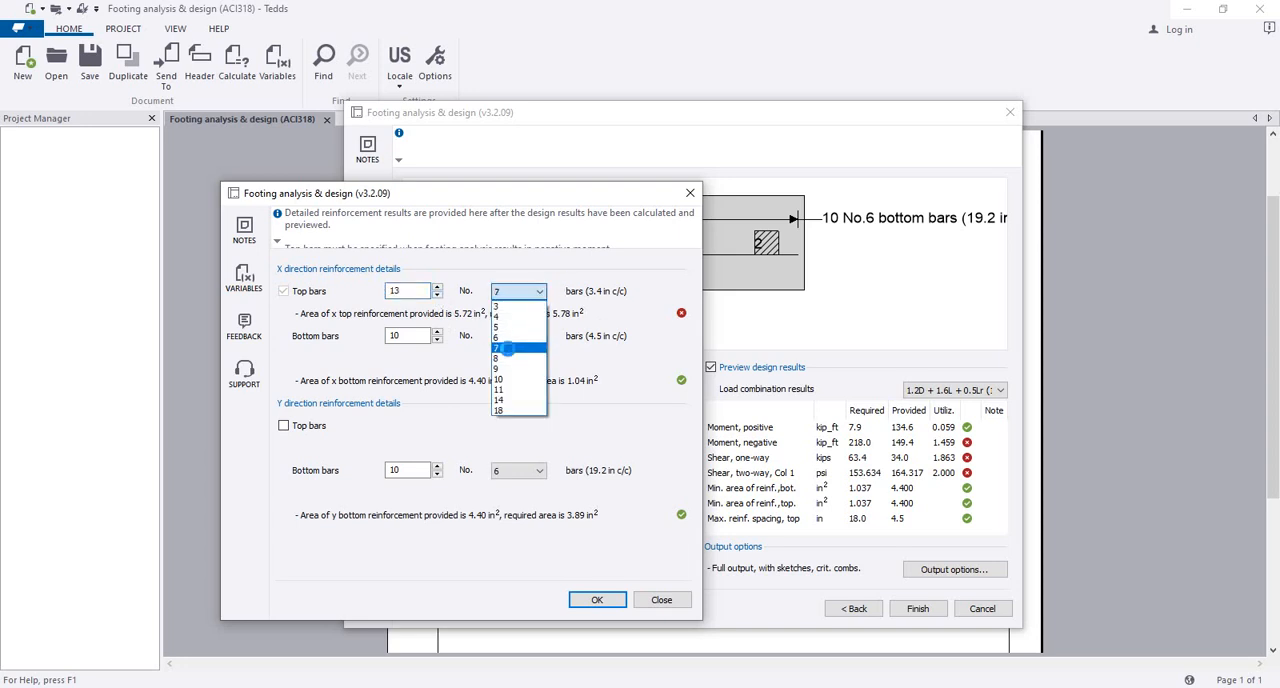
click(508, 348)
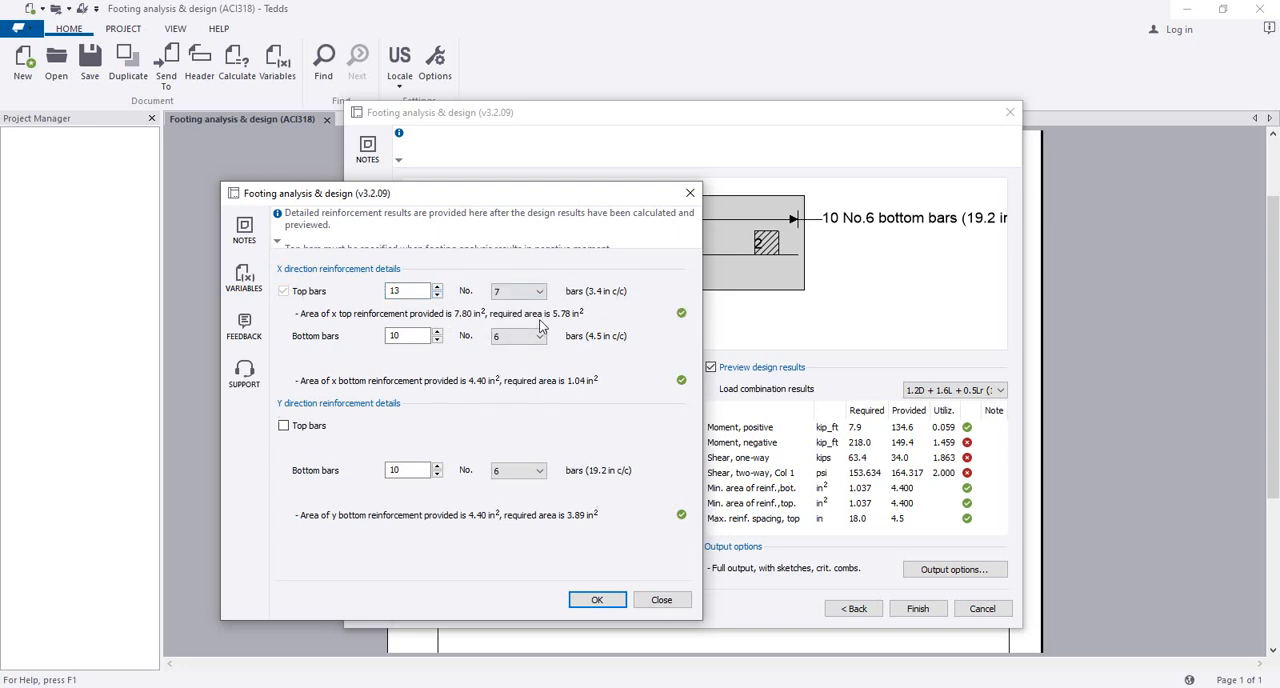
click(437, 296)
click(437, 296)
click(437, 296)
click(437, 286)
Step: Set the X-direction bottom reinforcement to 5 No. 5 bars, trying different bar counts
click(531, 336)
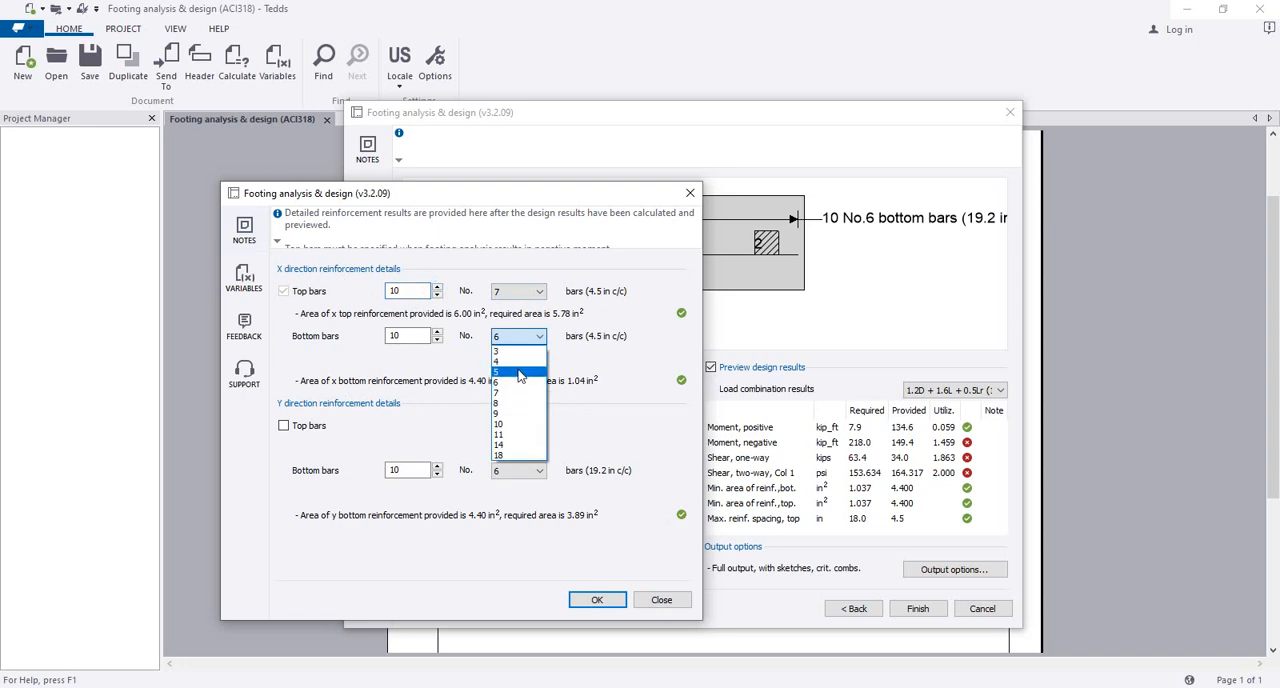
click(519, 373)
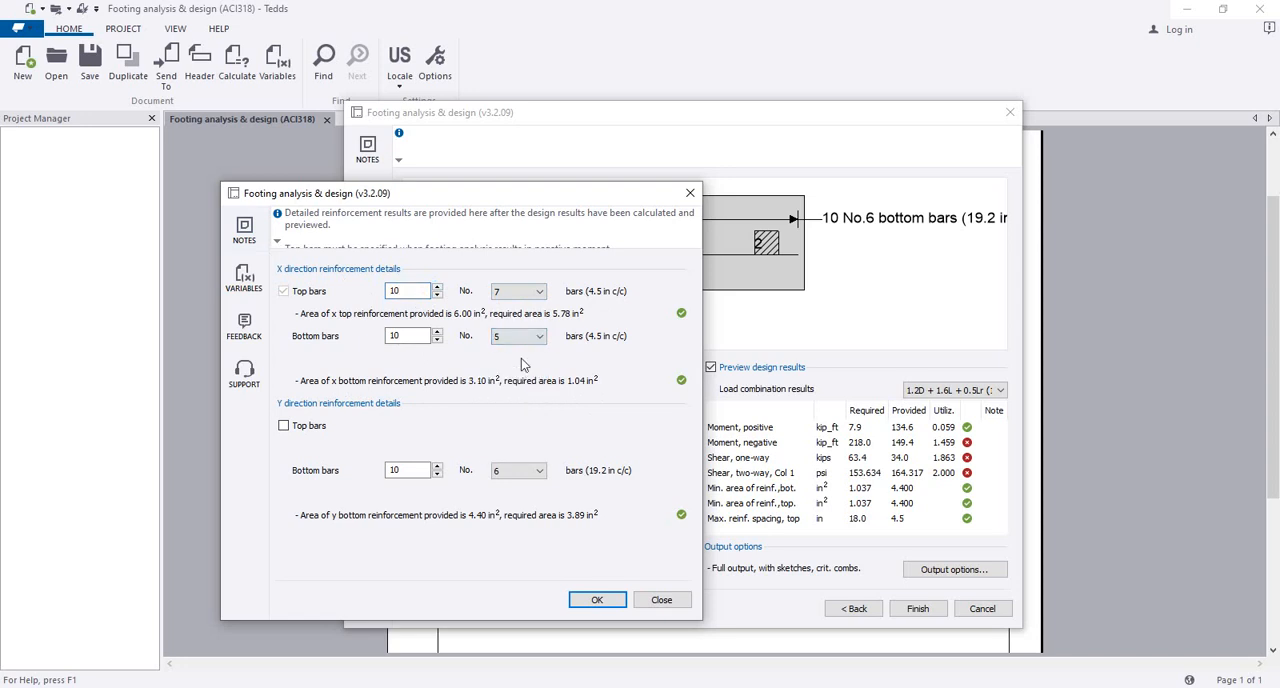
click(436, 331)
click(436, 331)
click(436, 331)
click(436, 331)
click(436, 331)
click(437, 341)
click(437, 341)
click(437, 341)
click(437, 341)
click(437, 341)
click(437, 341)
click(437, 341)
click(436, 341)
click(420, 334)
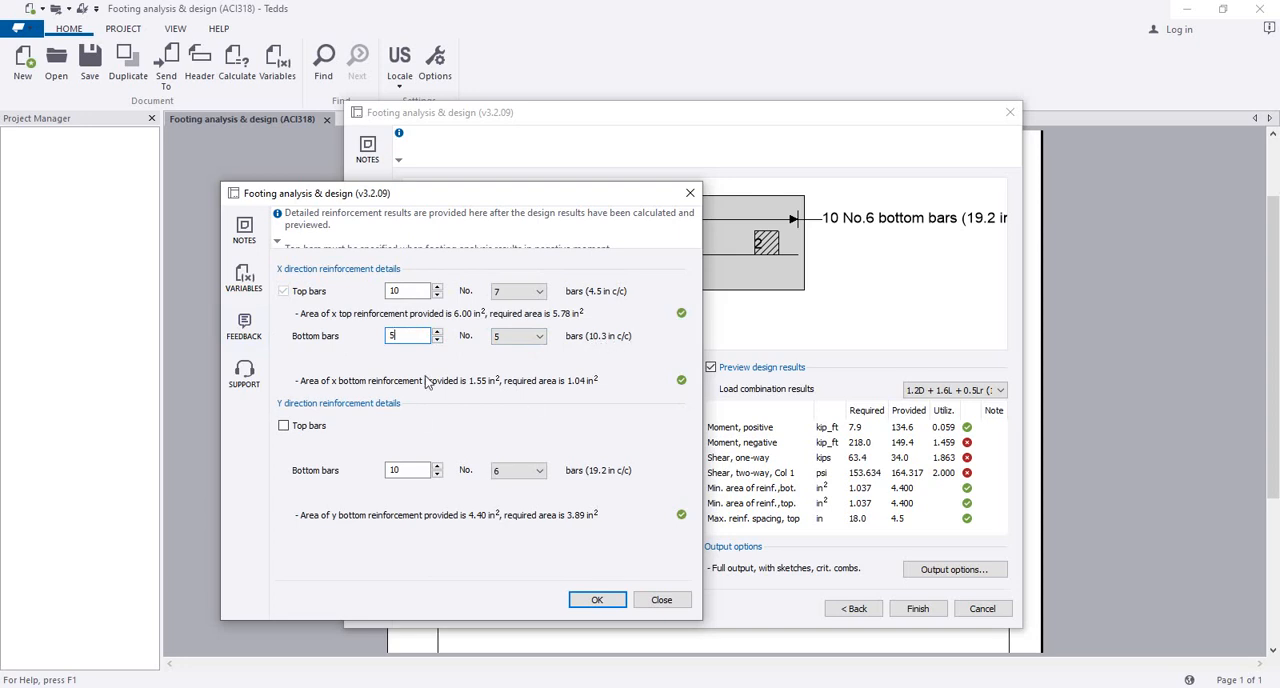
Step: Set the Y-direction bottom reinforcement to 15 No. 5 bars, keep the Y-direction top bars off and apply the details
click(284, 429)
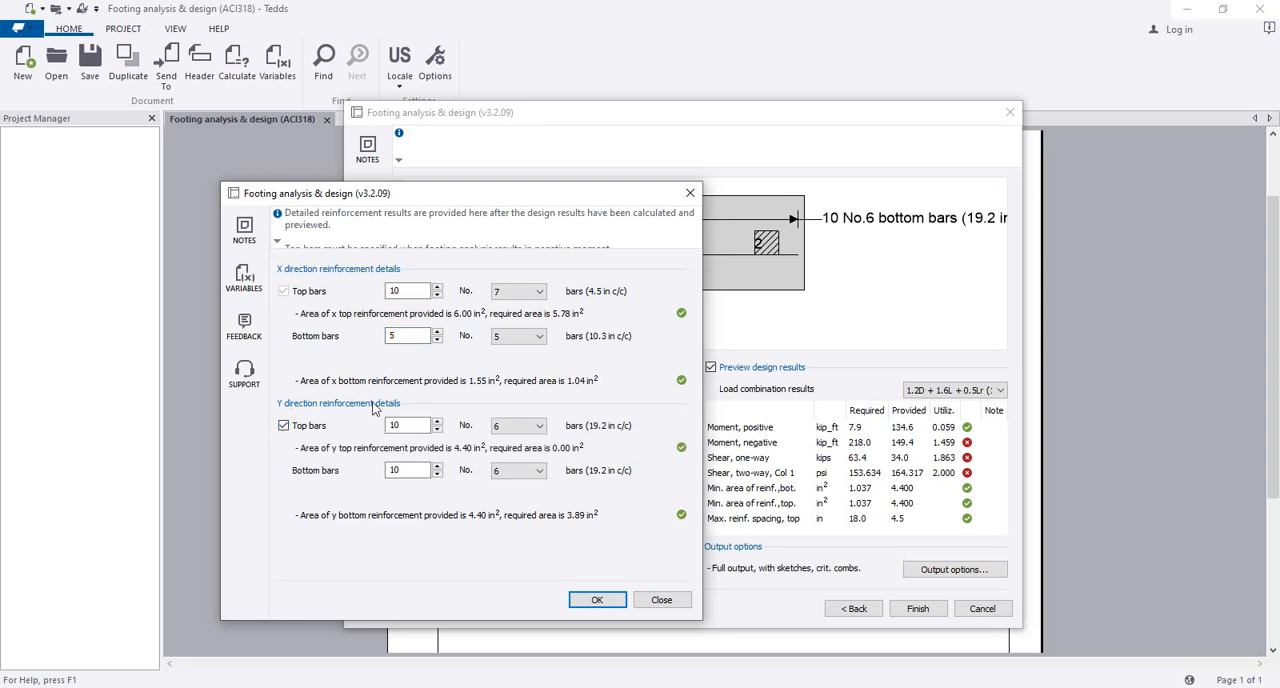
click(284, 426)
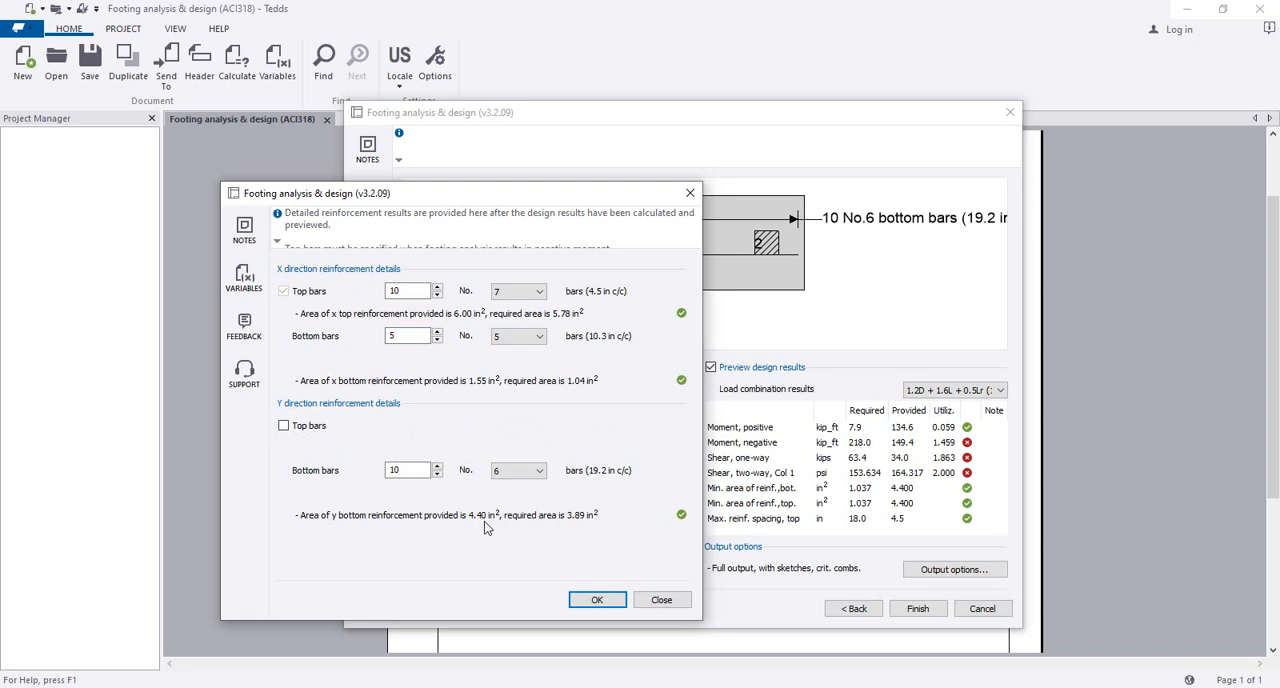
click(538, 476)
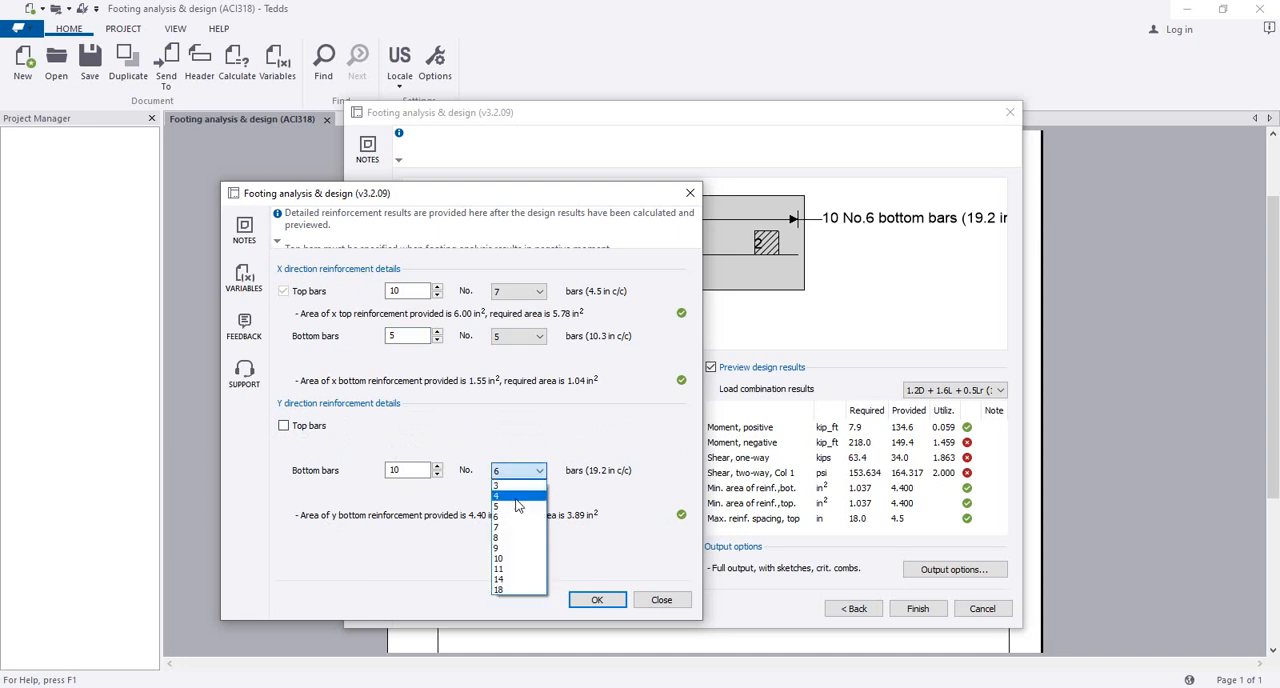
click(516, 506)
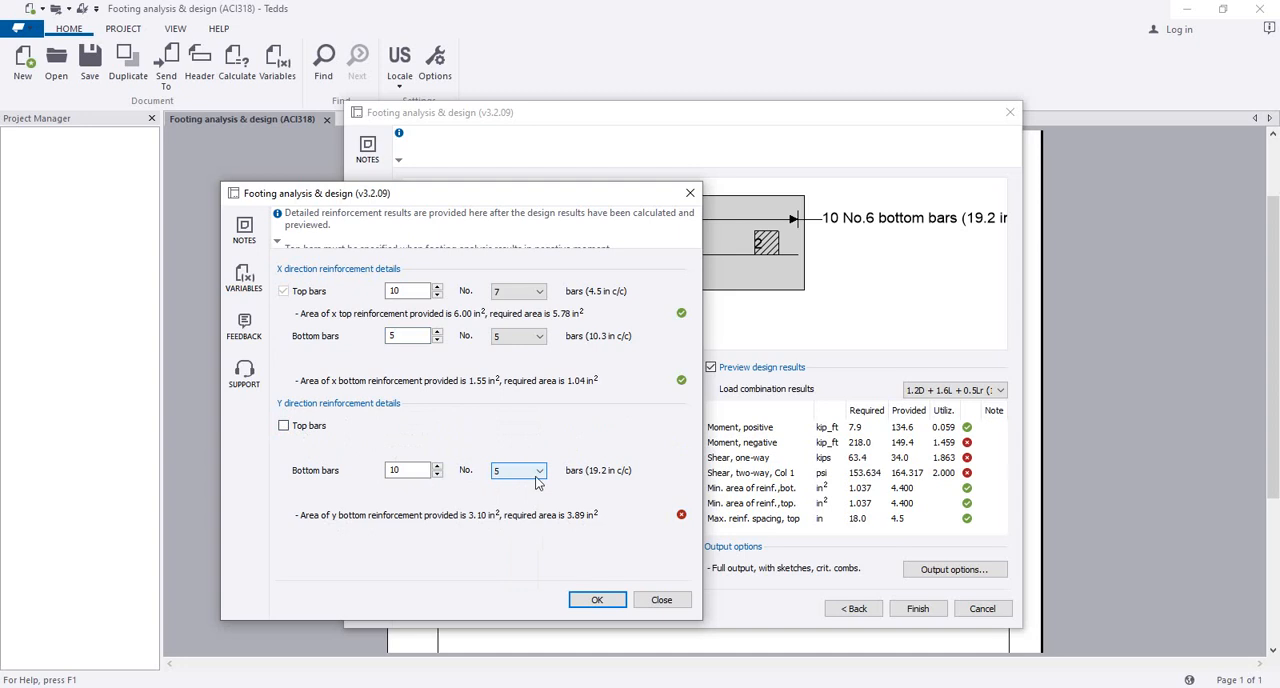
click(437, 466)
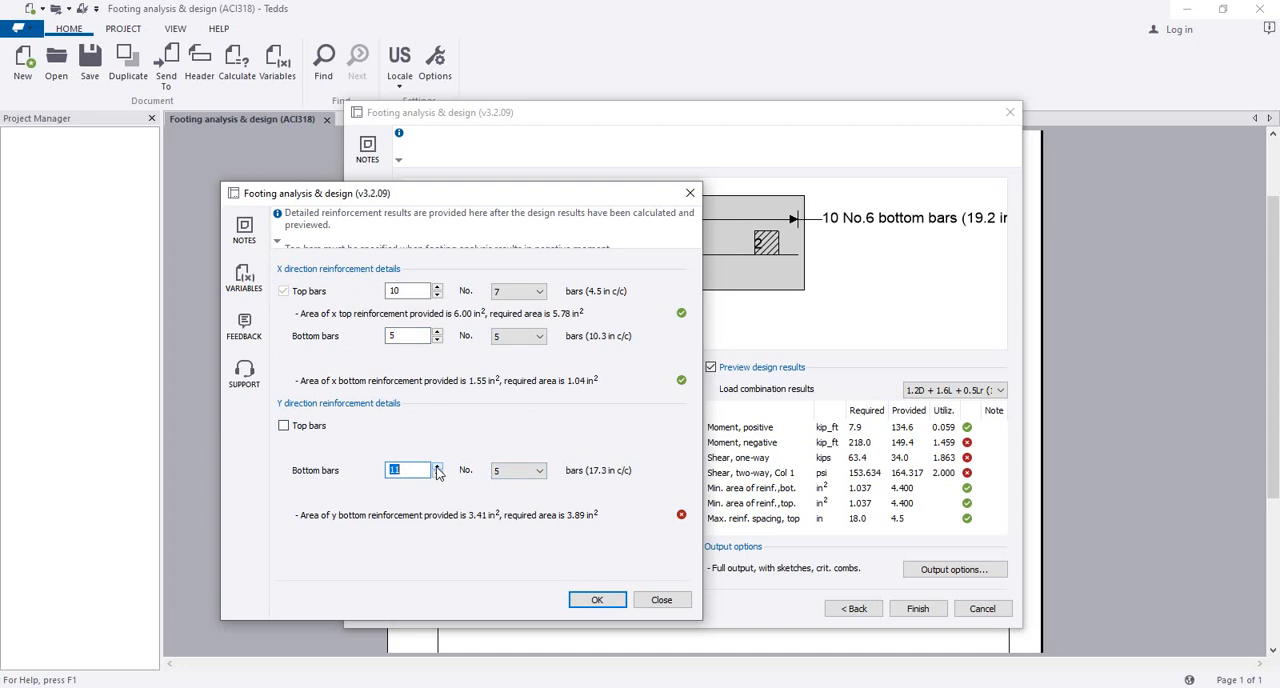
click(437, 467)
click(437, 467)
click(437, 467)
click(420, 473)
click(604, 601)
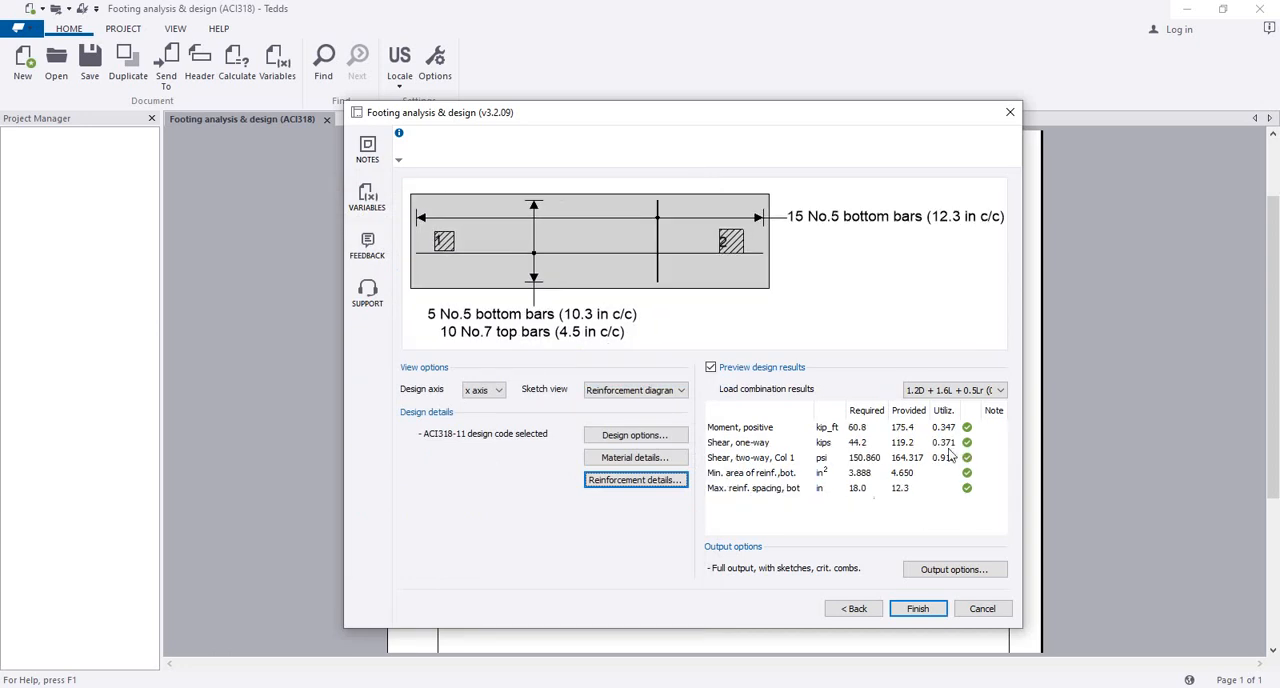
Step: Switch the design axis to y and examine the bar labels in the reinforcement diagram
click(488, 390)
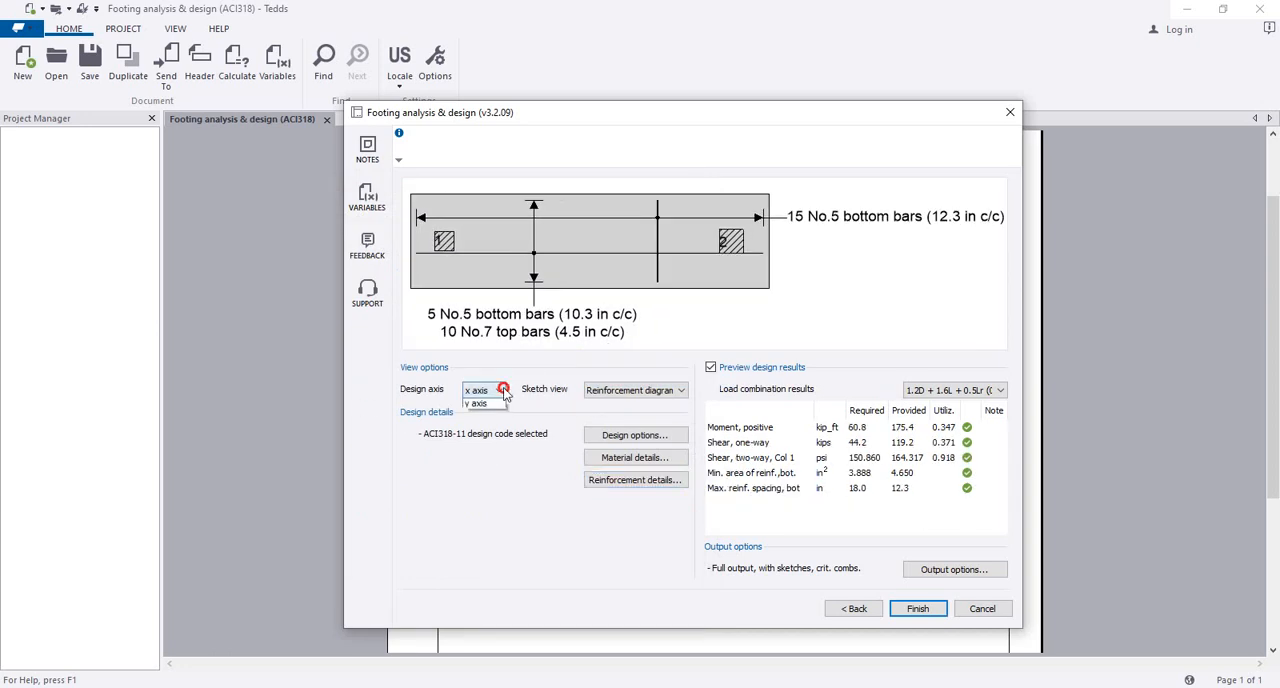
click(492, 410)
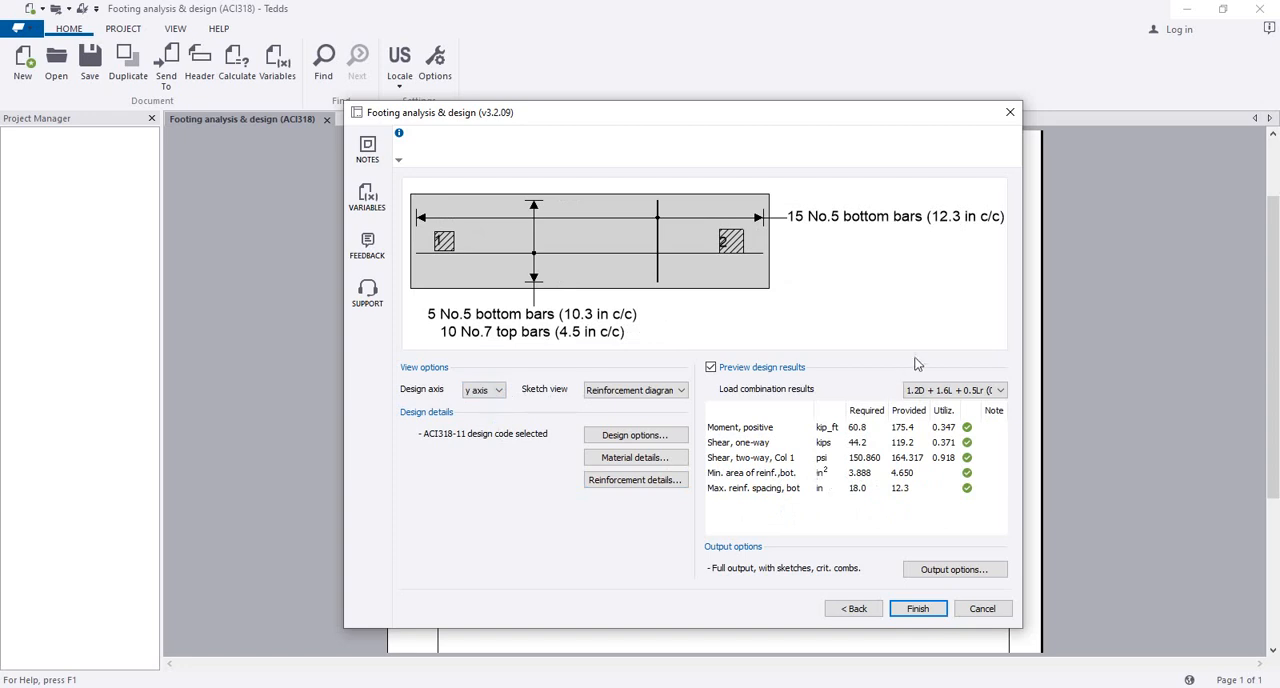
drag(567, 324, 585, 322)
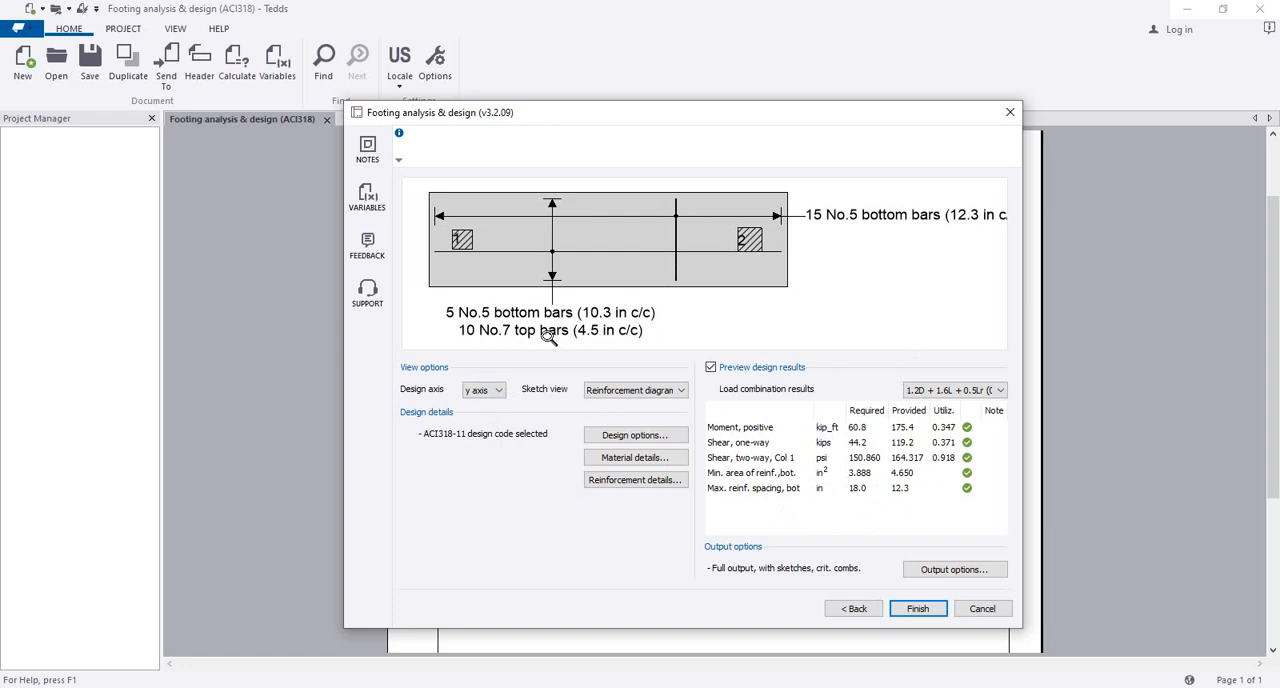
mouse_move(646, 317)
mouse_down()
mouse_move(638, 330)
mouse_move(631, 319)
mouse_up()
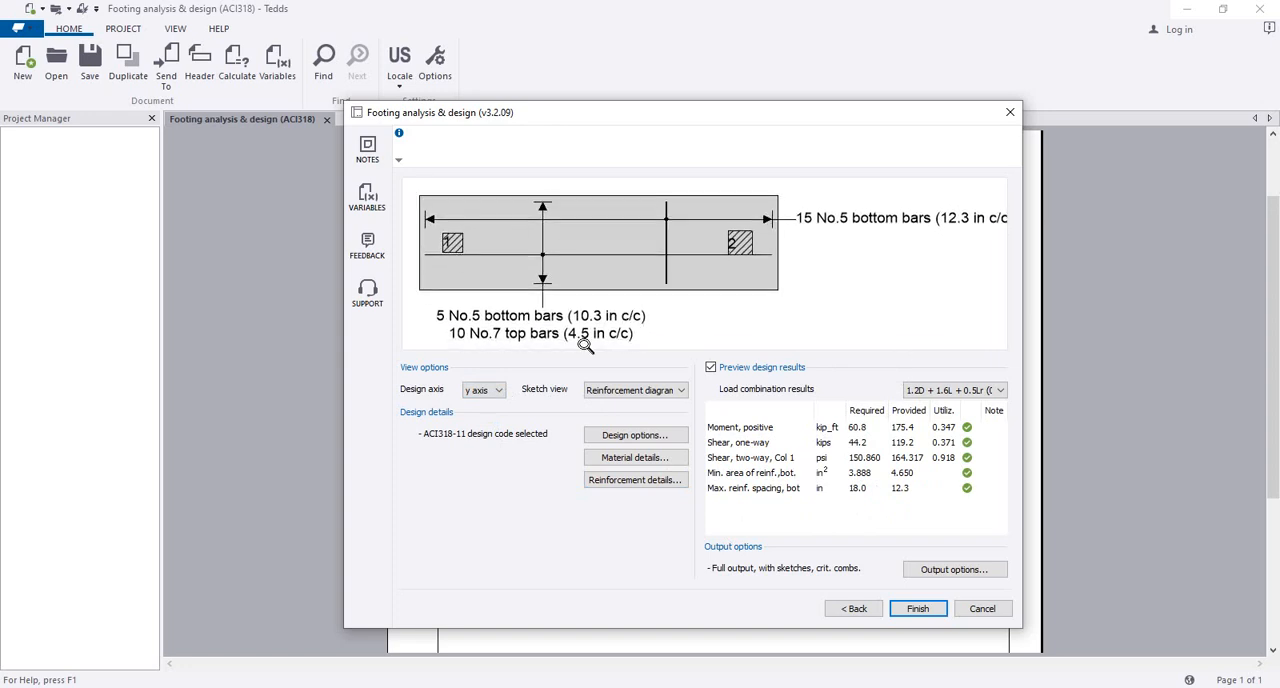
mouse_move(805, 232)
mouse_down()
mouse_move(789, 230)
mouse_move(801, 231)
mouse_up()
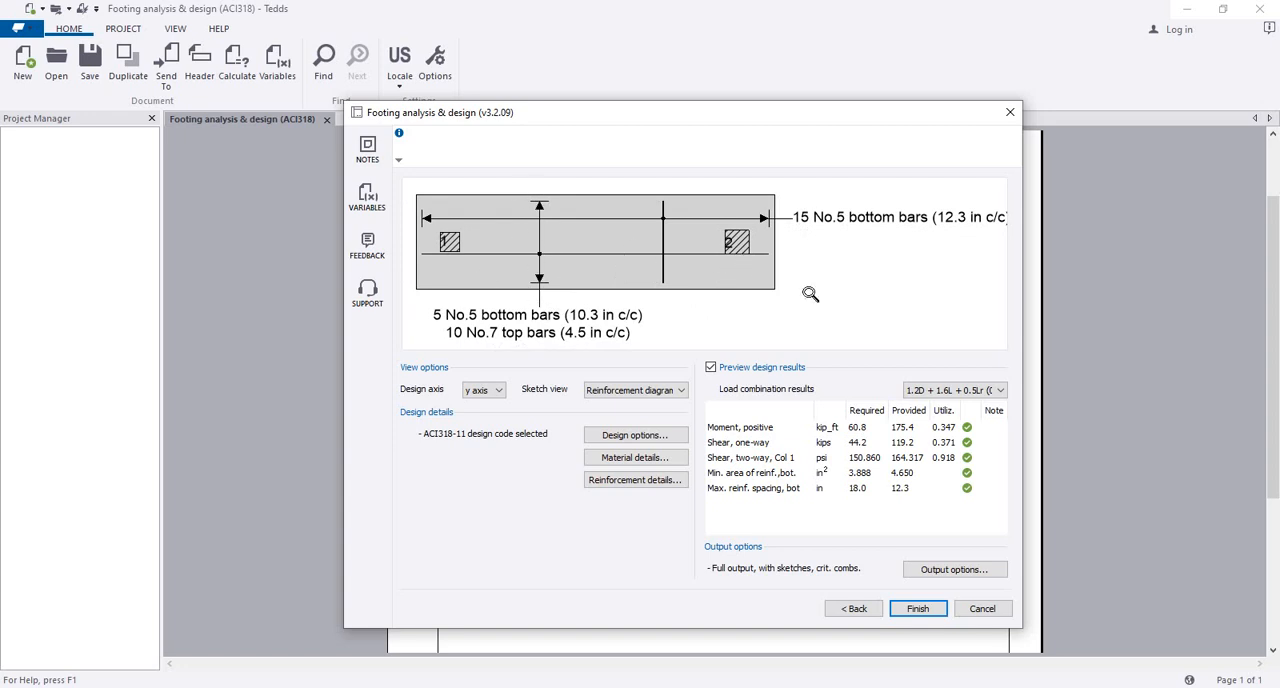
drag(811, 291, 818, 283)
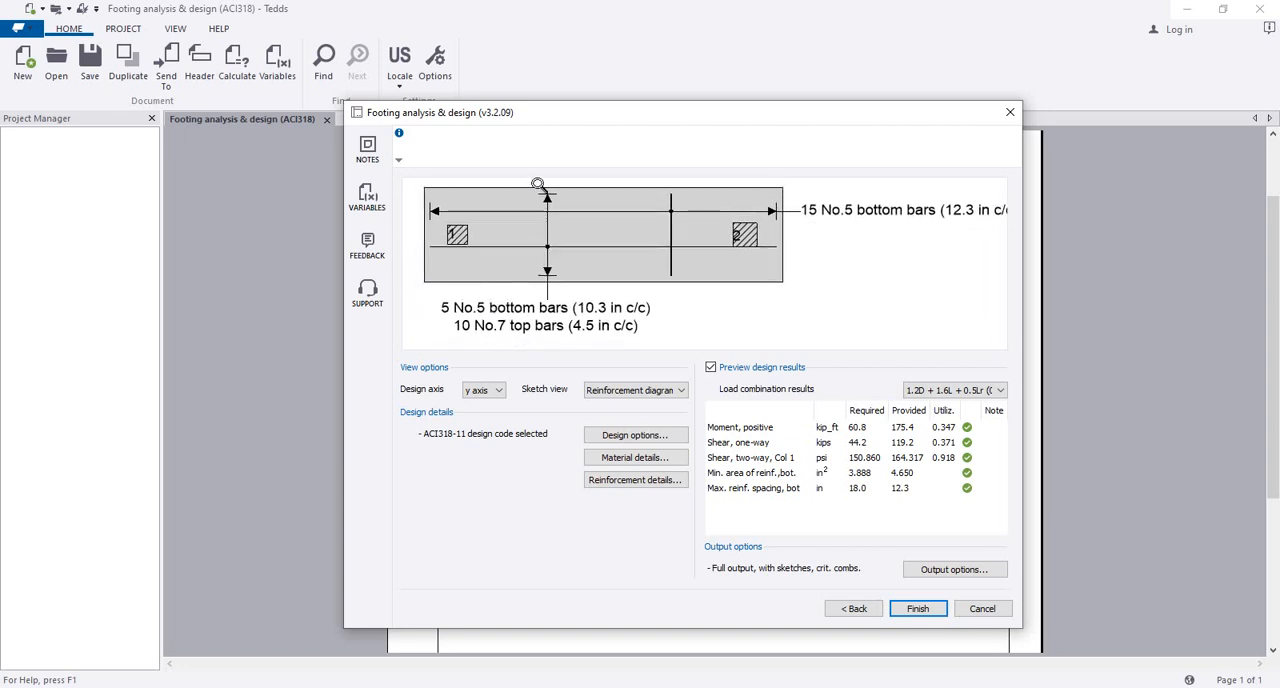
Step: Reopen the reinforcement details, set the X-direction top bars to 11 No. 7 and apply the change
click(634, 480)
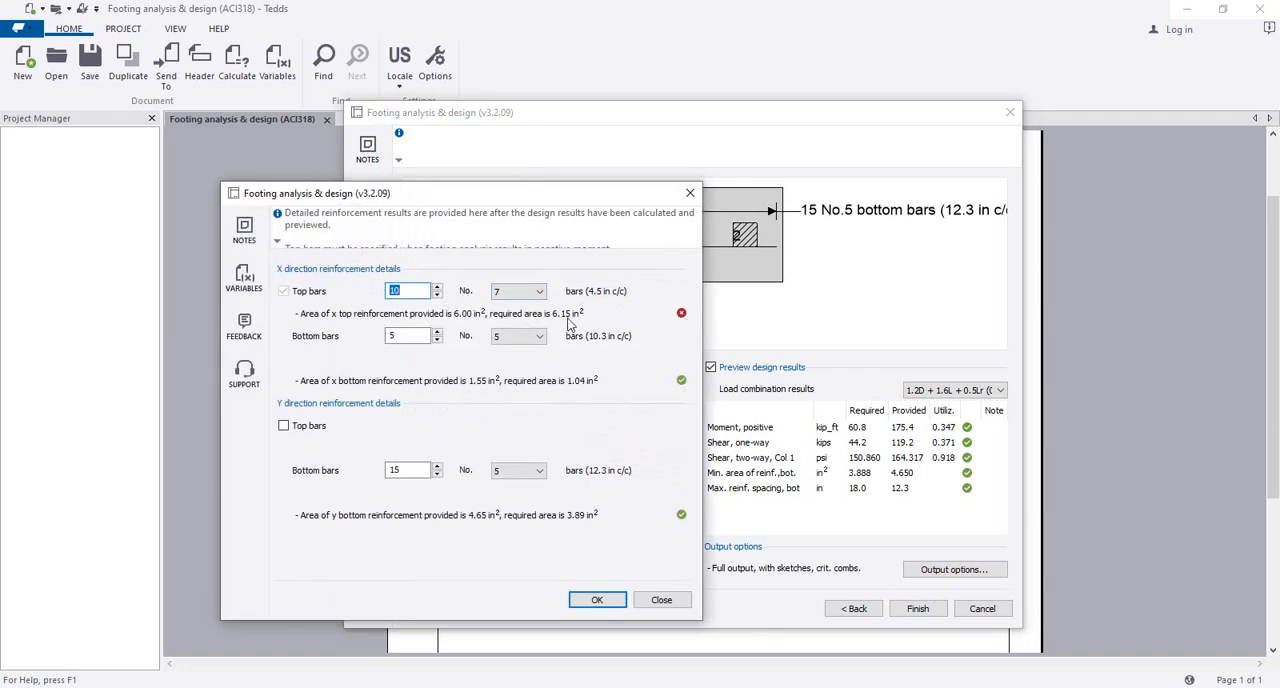
click(439, 287)
click(419, 296)
drag(458, 198, 557, 204)
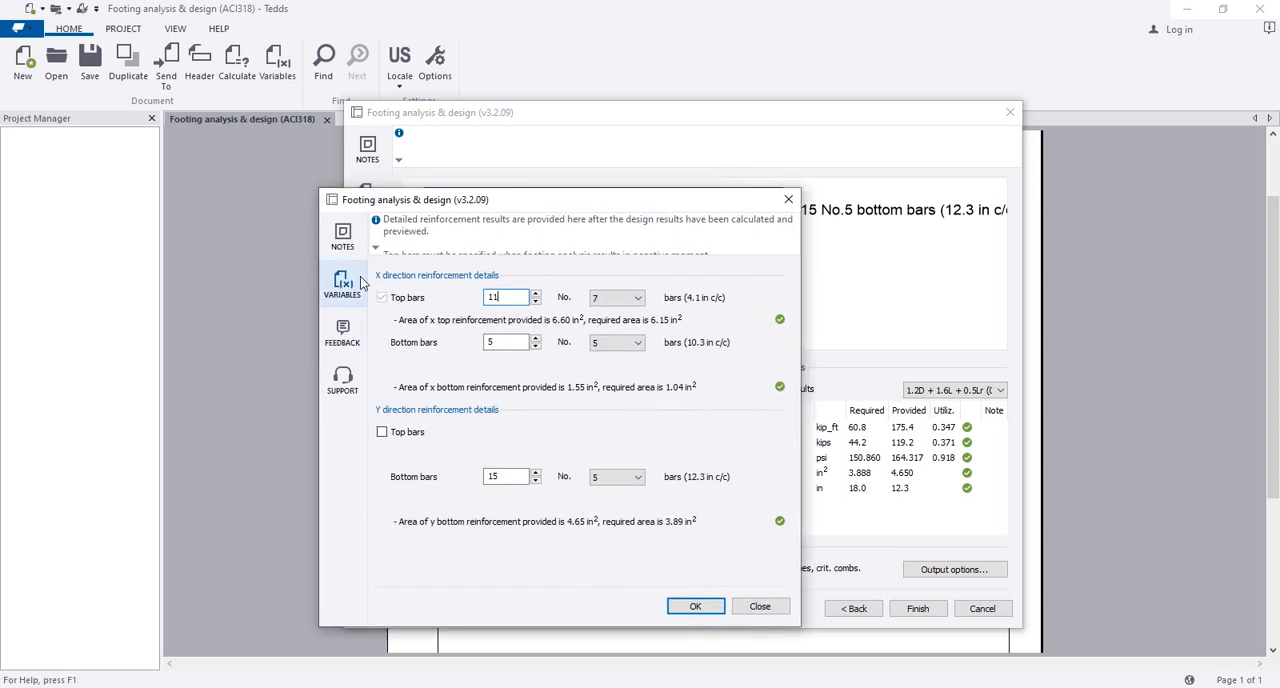
click(695, 606)
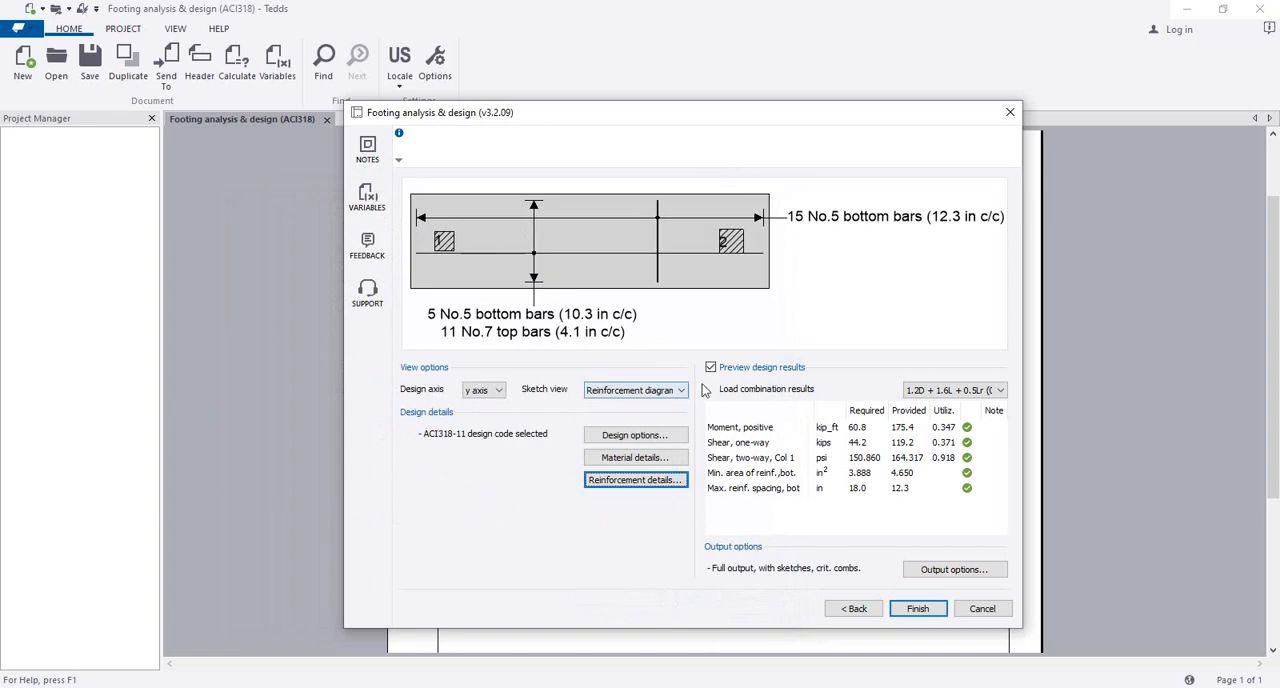
Step: Examine the updated reinforcement diagram's X- and Y-direction bar labels alongside the y-axis design check results
drag(590, 305, 632, 277)
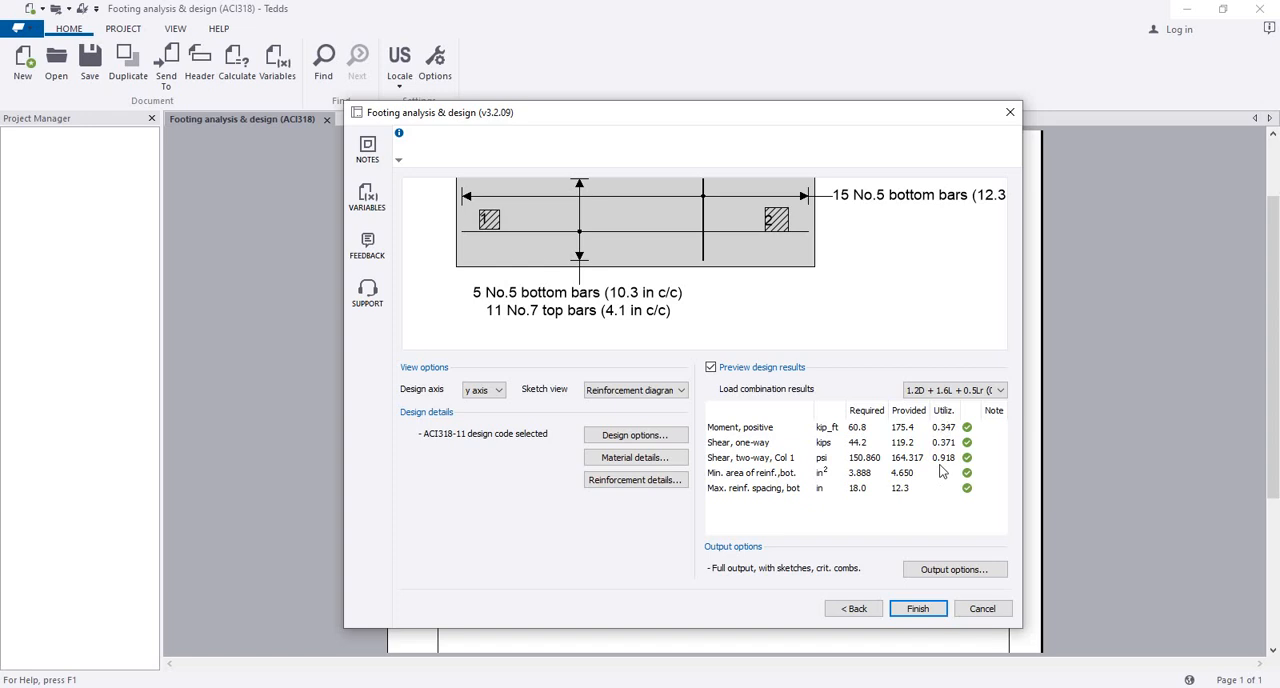
drag(528, 257, 541, 272)
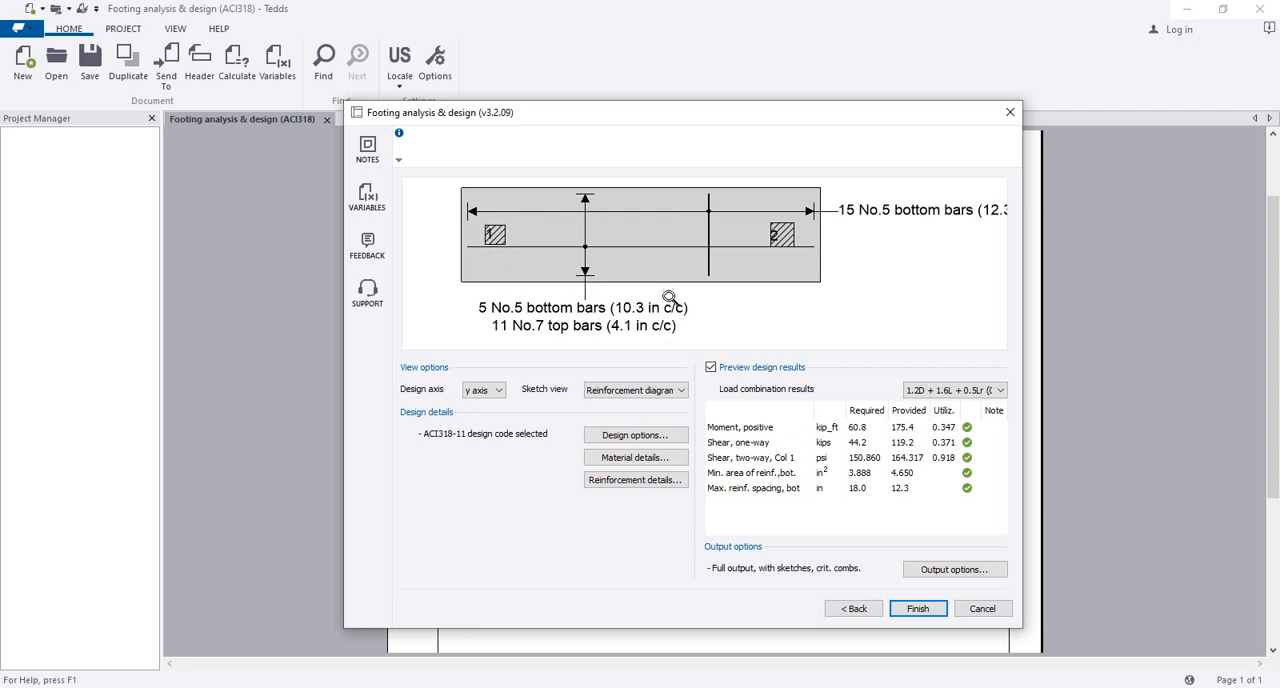
drag(894, 306, 791, 309)
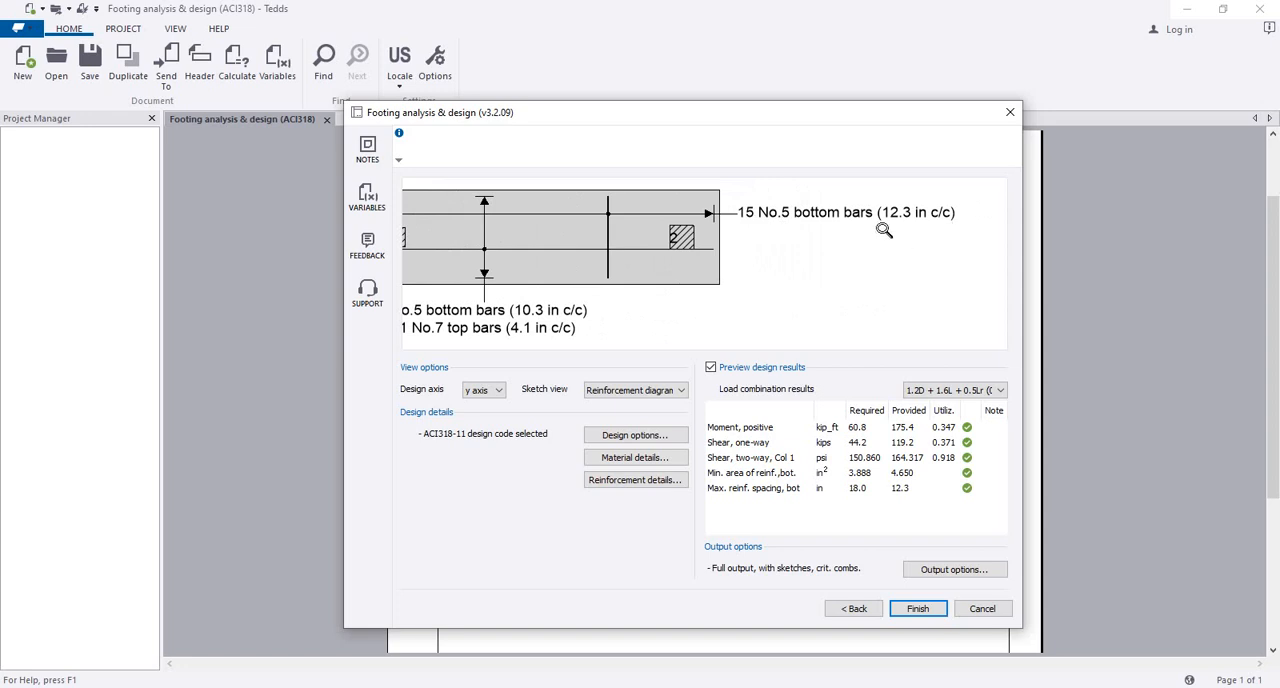
scroll(846, 233, down, 1)
drag(741, 268, 800, 250)
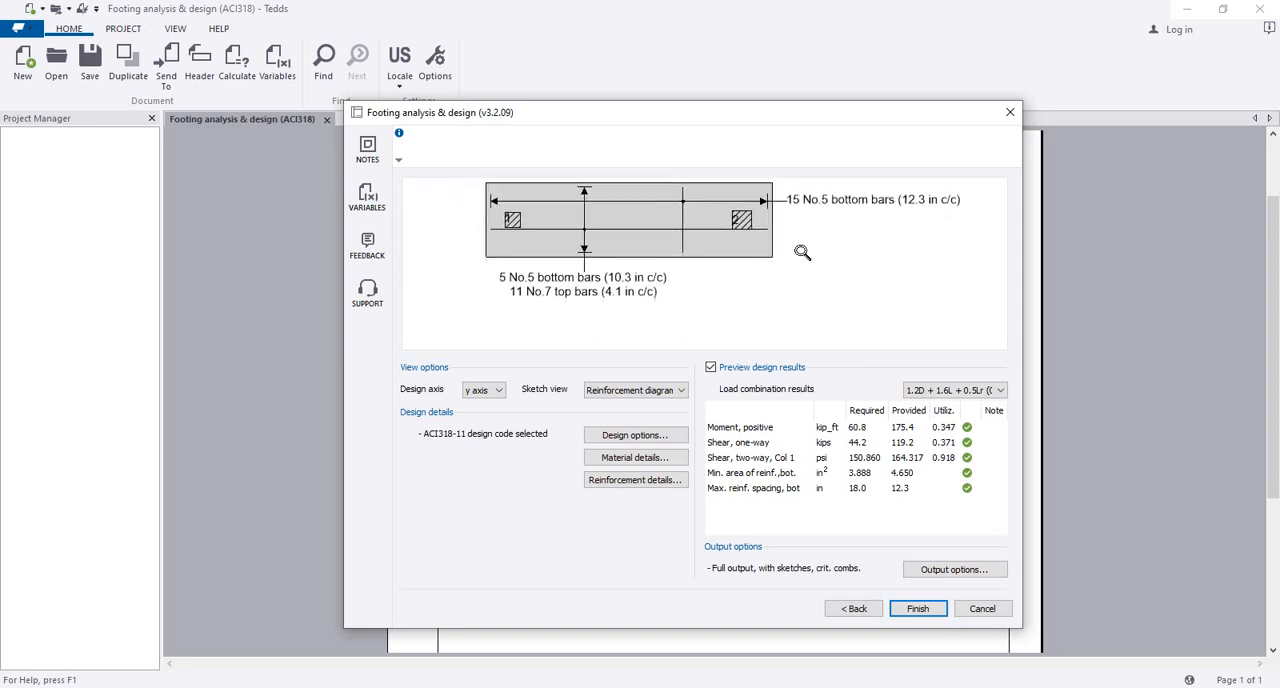
scroll(585, 317, up, 1)
mouse_move(570, 301)
mouse_down()
mouse_move(617, 313)
mouse_move(563, 302)
mouse_up()
scroll(569, 308, down, 1)
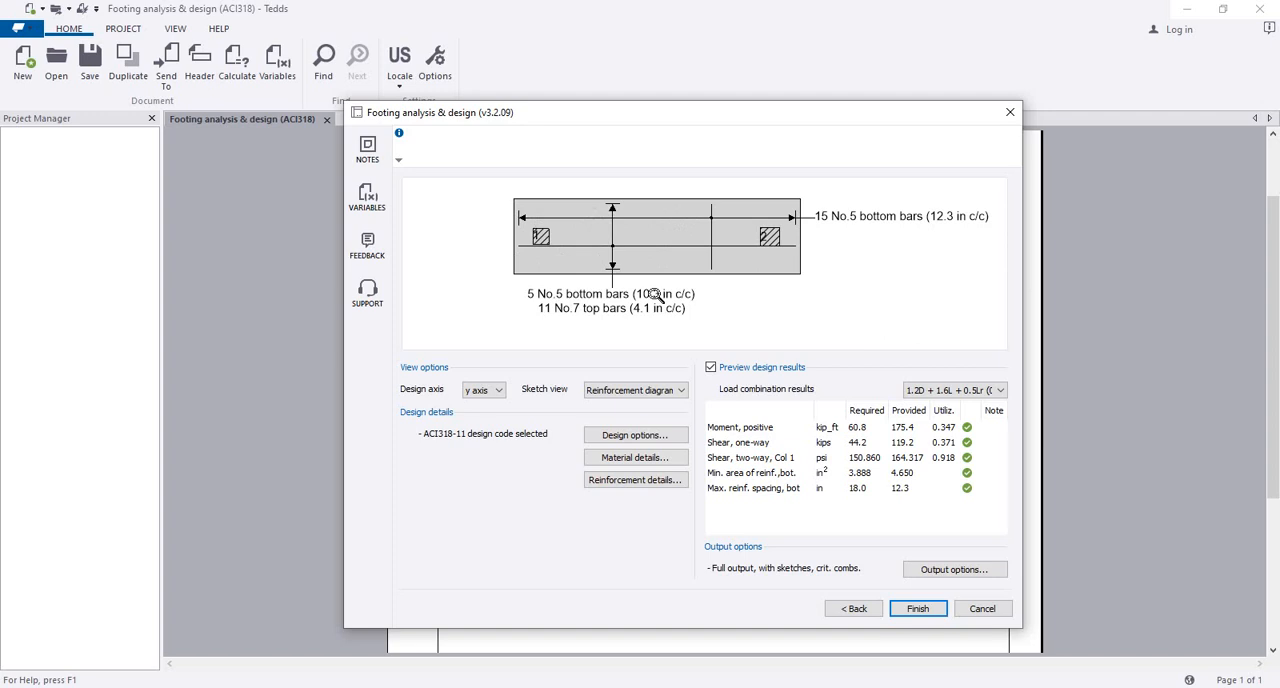
Step: View the shear diagram and the moment diagram for the y axis
click(672, 391)
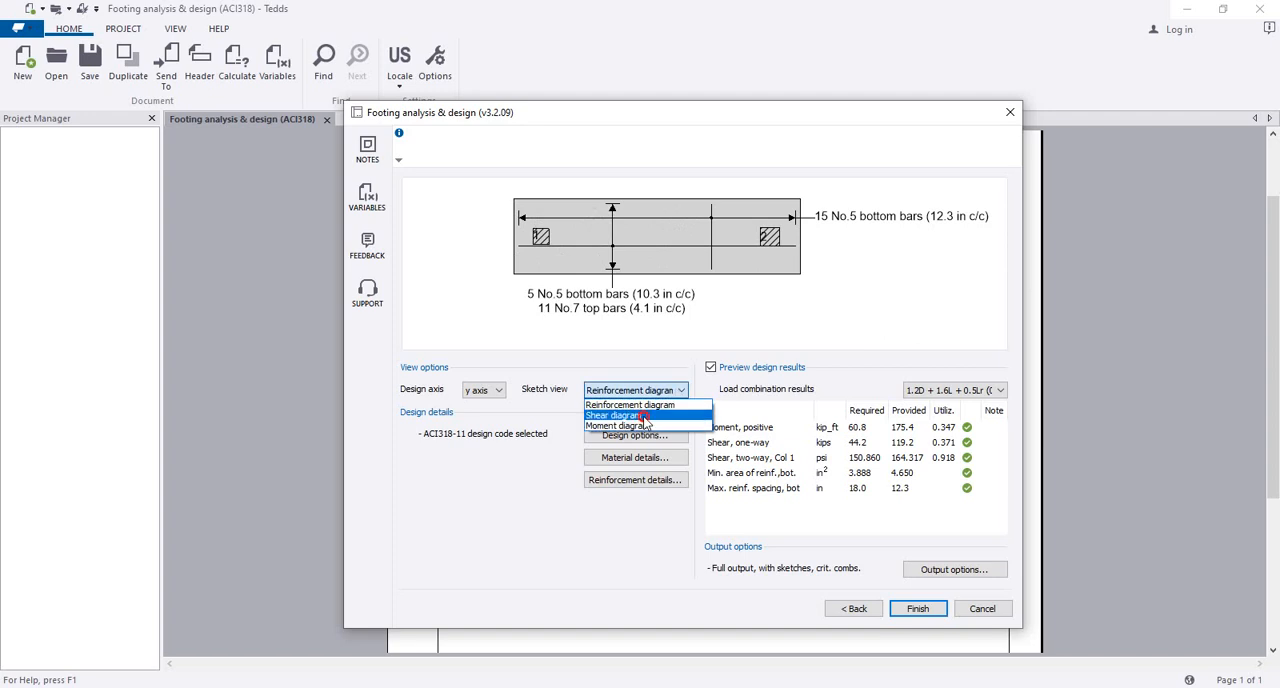
click(645, 422)
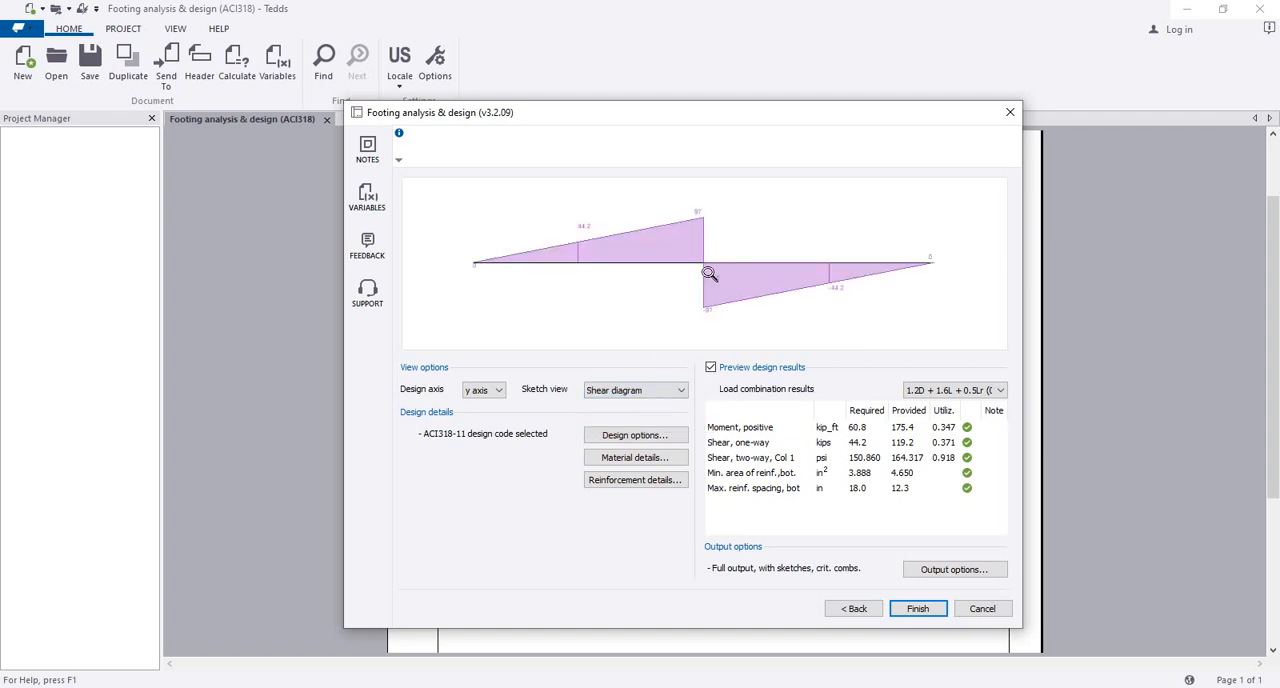
click(671, 390)
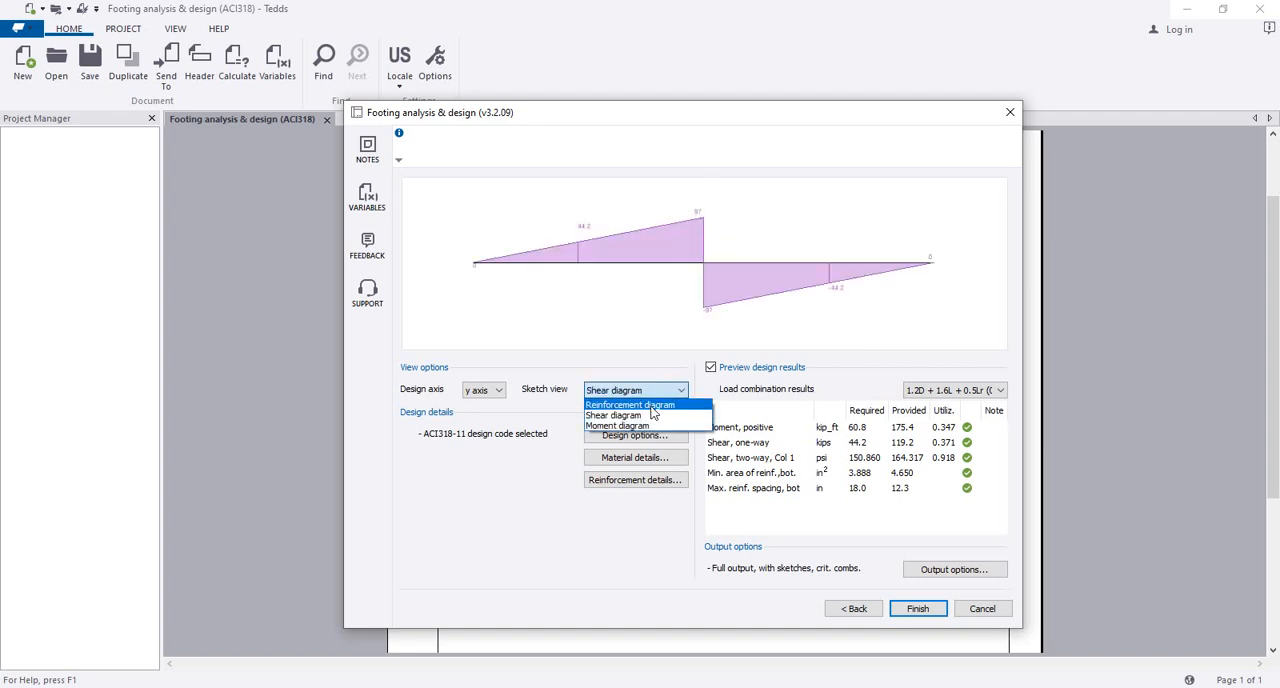
click(652, 425)
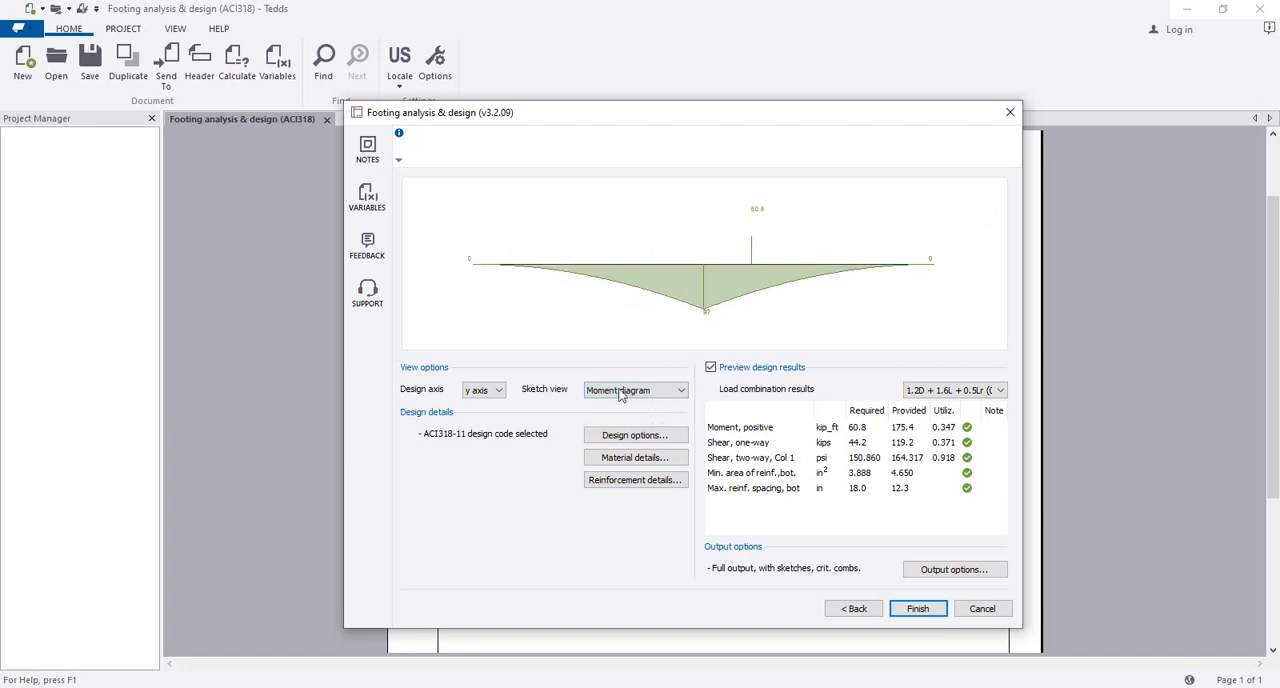
Step: Switch to the x axis and inspect the peak negative moment in its moment diagram
click(497, 390)
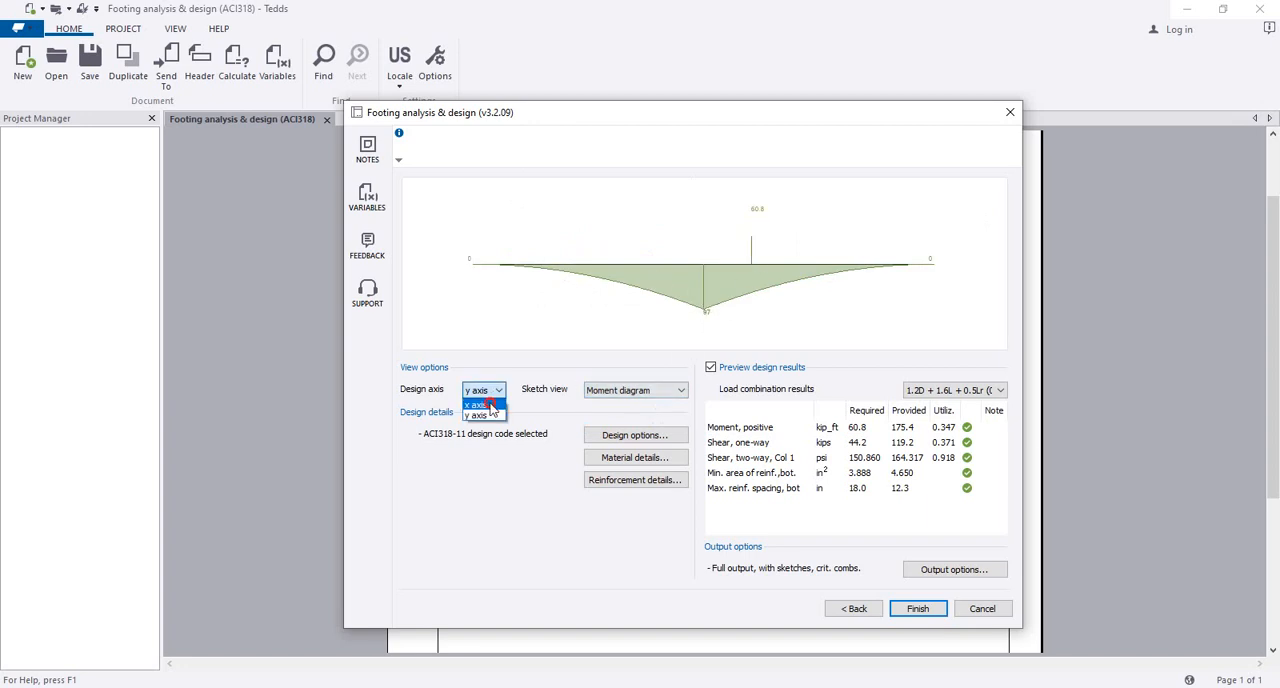
click(488, 405)
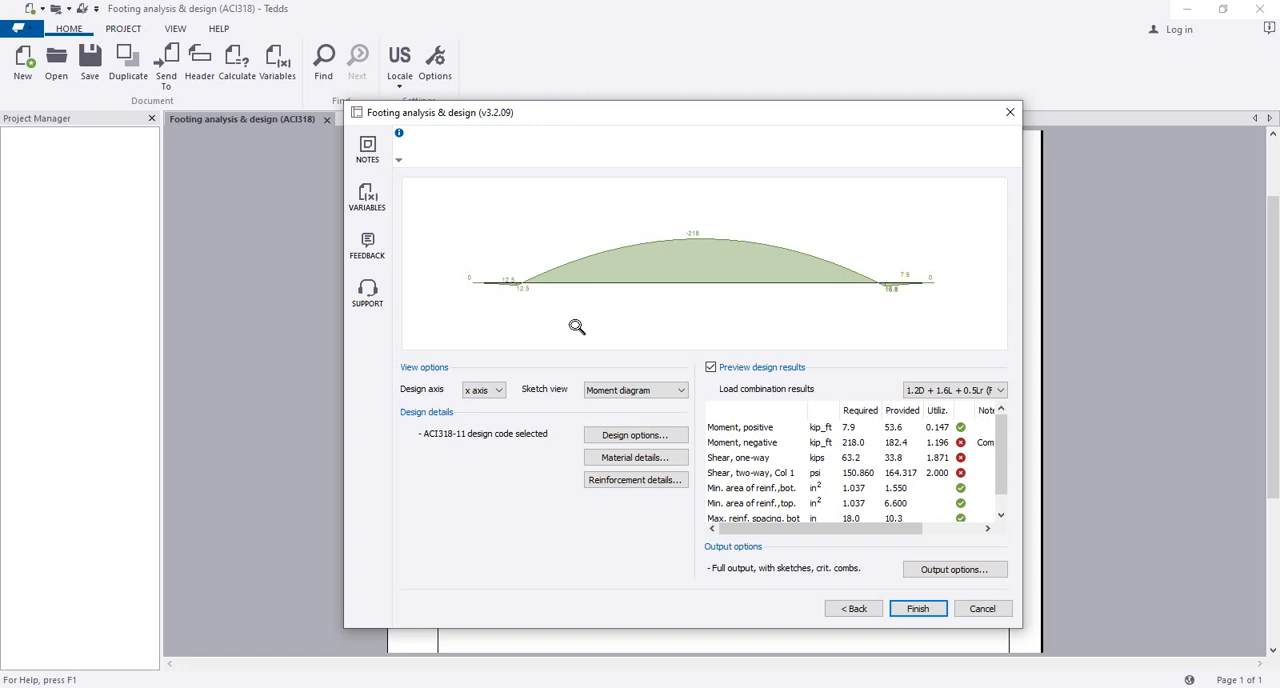
click(694, 243)
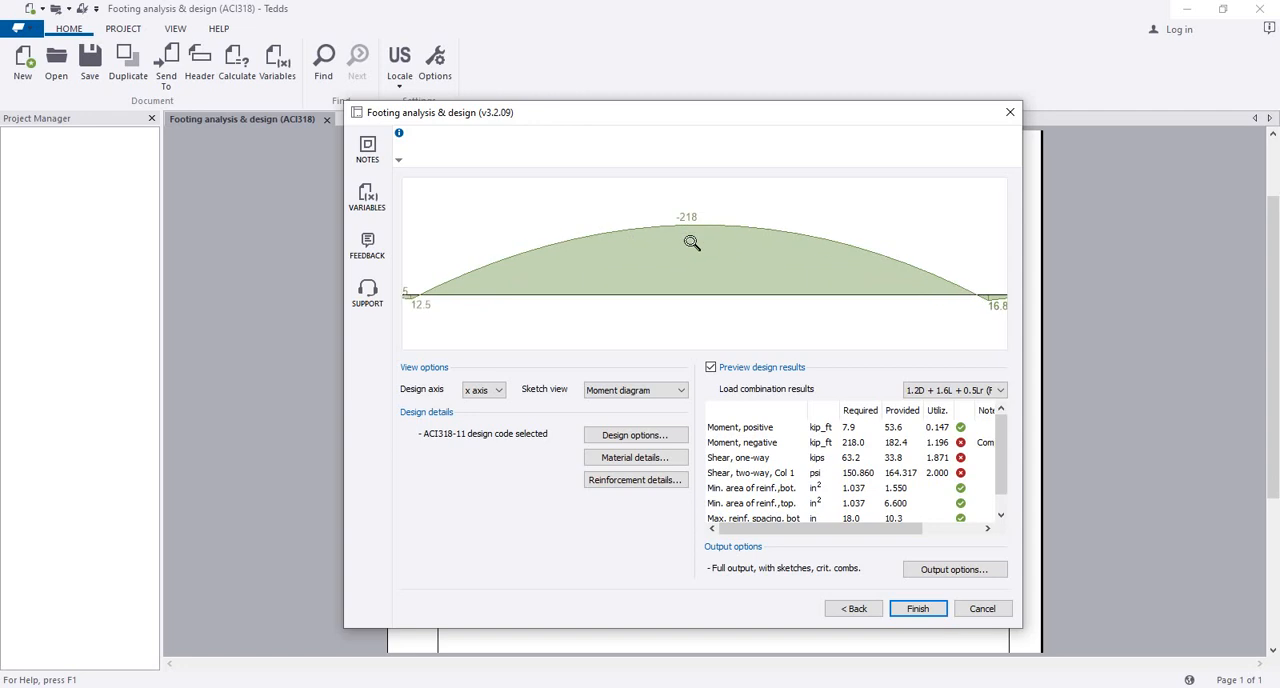
click(692, 243)
click(663, 218)
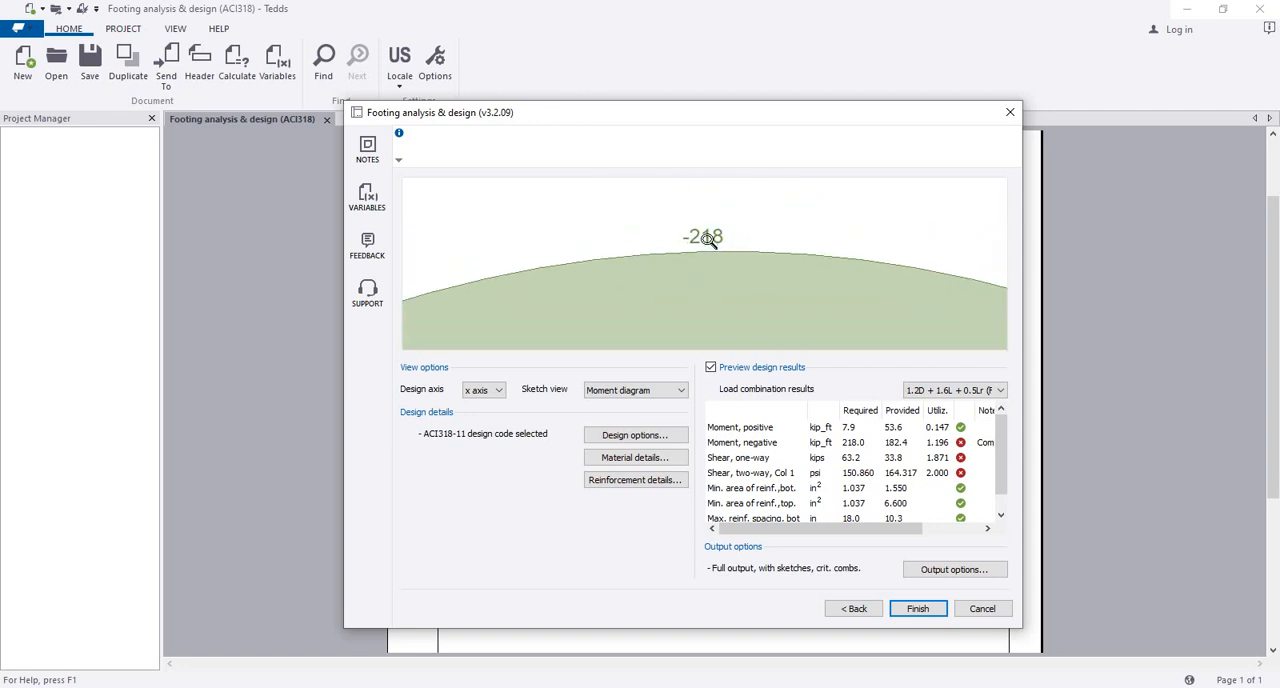
scroll(708, 240, down, 3)
mouse_move(705, 281)
mouse_down()
mouse_move(677, 212)
mouse_move(702, 238)
mouse_move(686, 238)
mouse_up()
scroll(686, 220, down, 3)
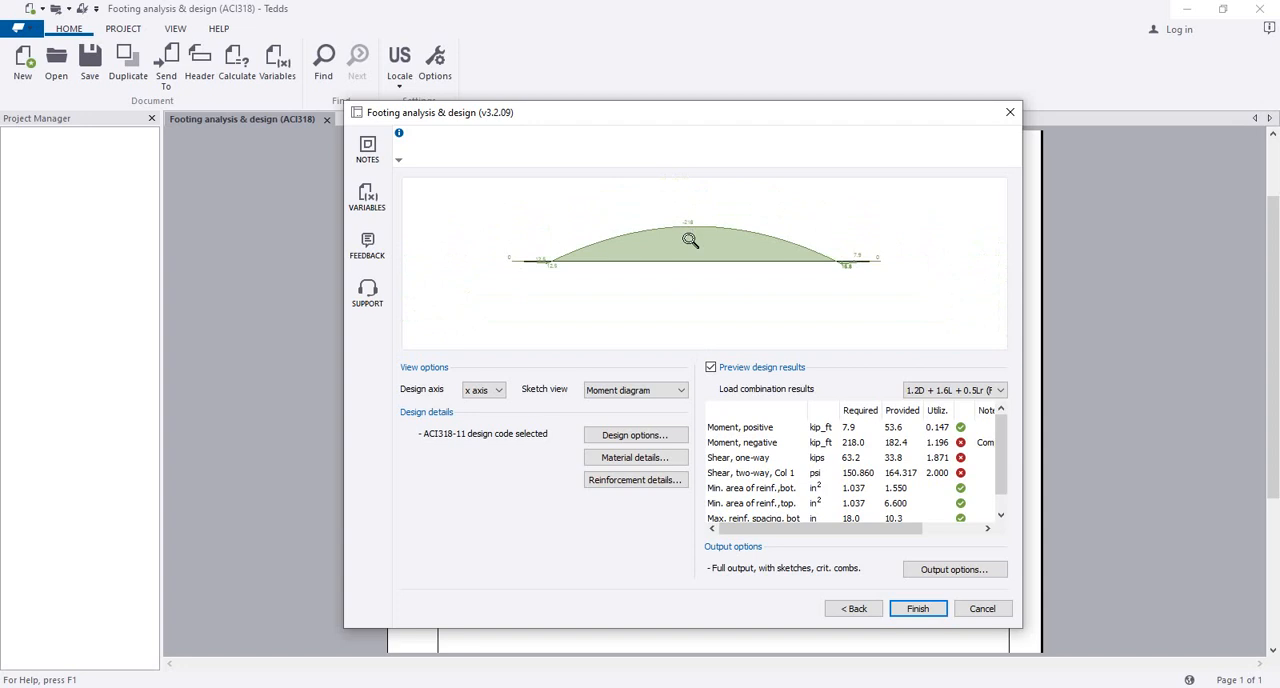
Step: Display the shear diagram for the x axis and inspect its shear values along the footing
click(610, 390)
click(612, 413)
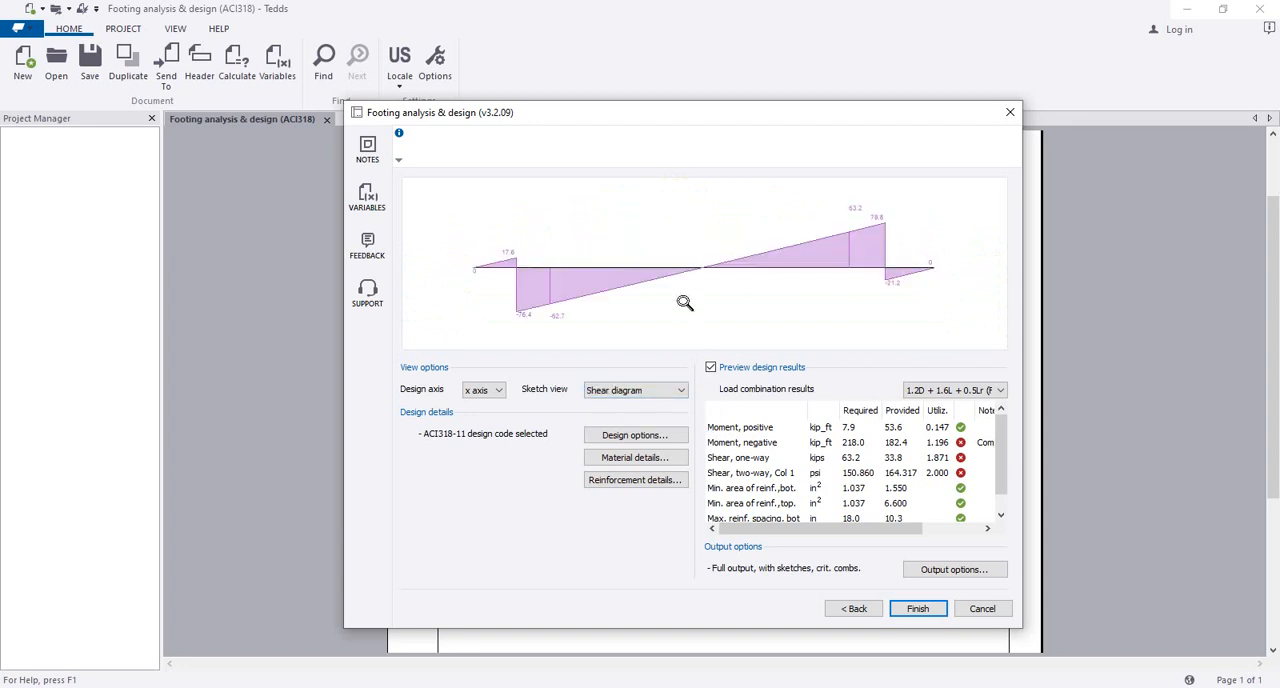
scroll(702, 273, up, 2)
scroll(705, 276, down, 3)
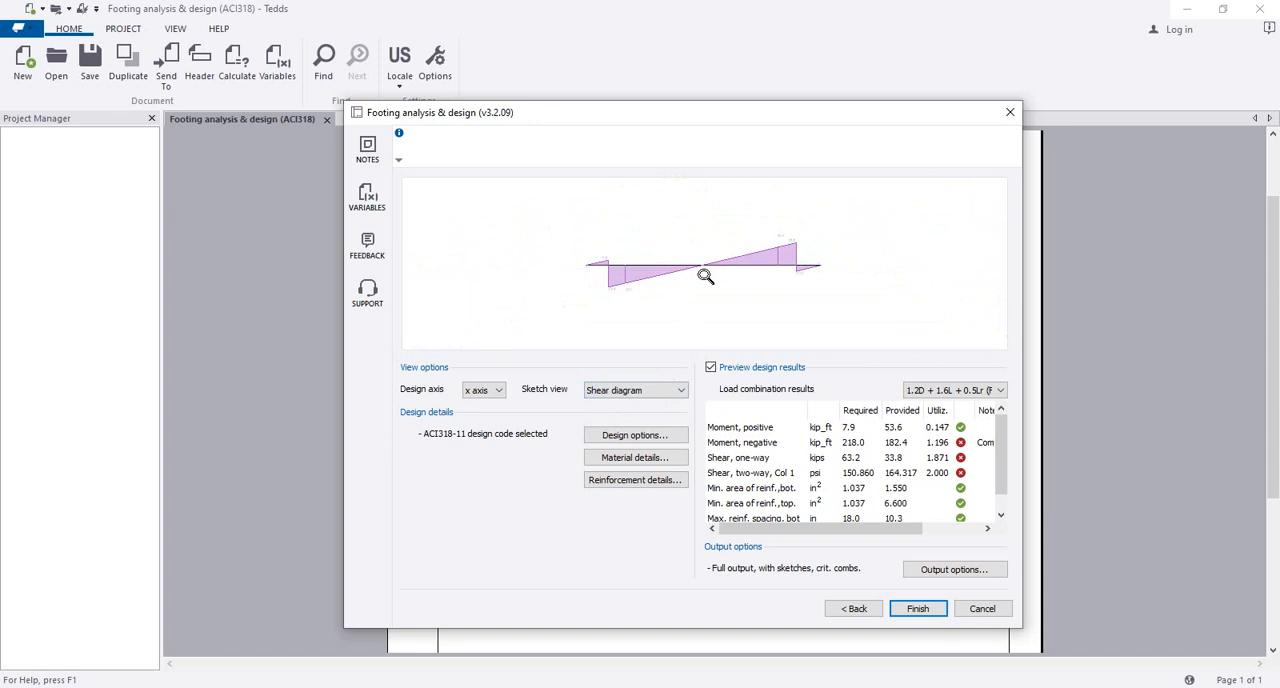
scroll(704, 276, up, 2)
scroll(703, 274, up, 1)
scroll(702, 273, down, 2)
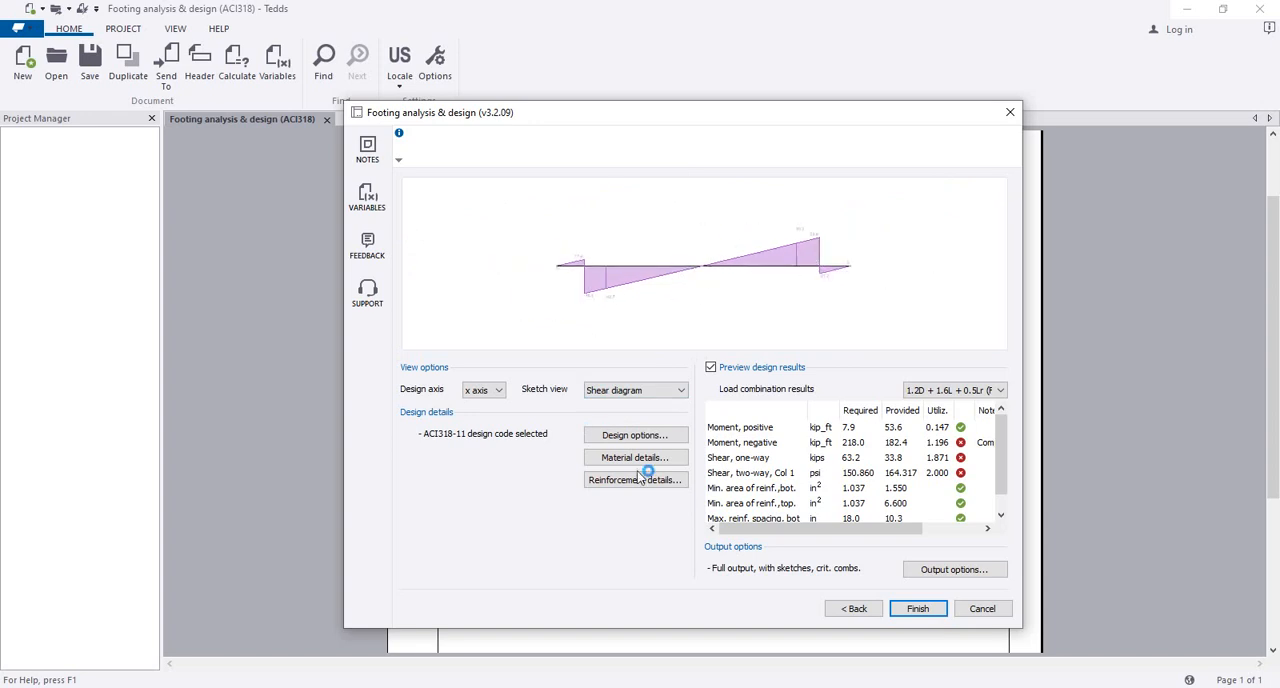
Step: Inspect the failing x-axis negative moment and shear checks, and display the reinforcement diagram
scroll(888, 470, down, 1)
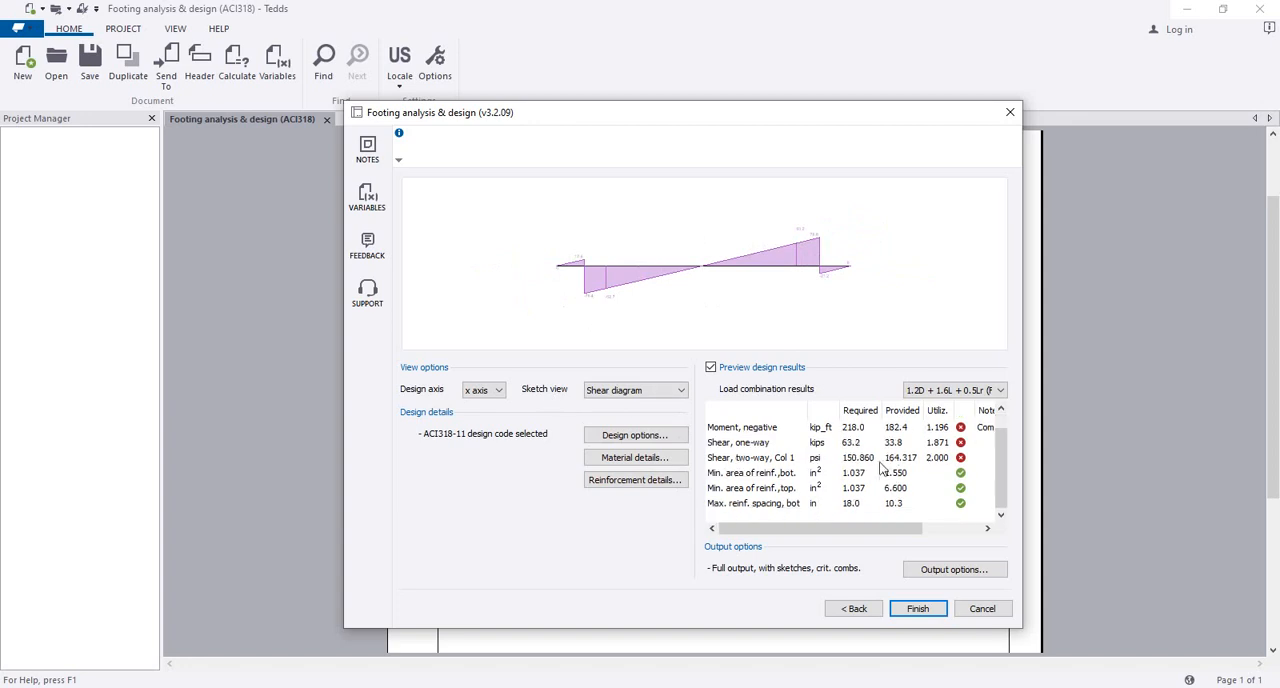
drag(829, 529, 740, 540)
click(907, 428)
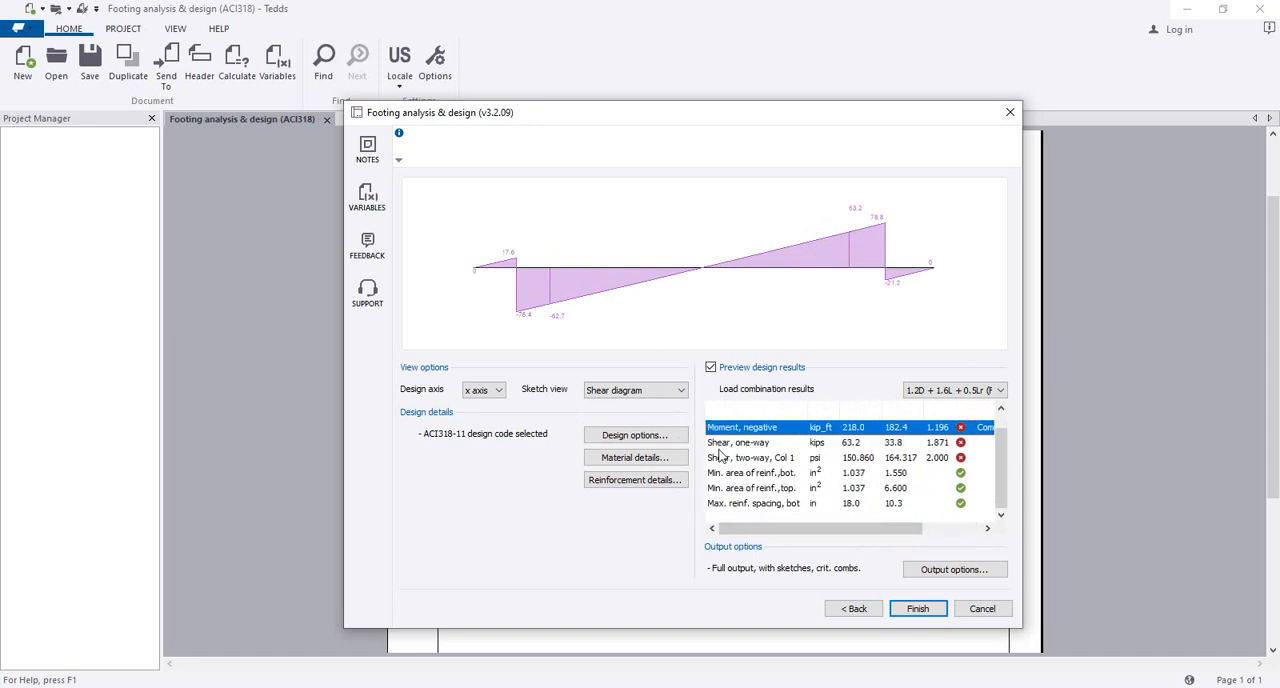
click(636, 392)
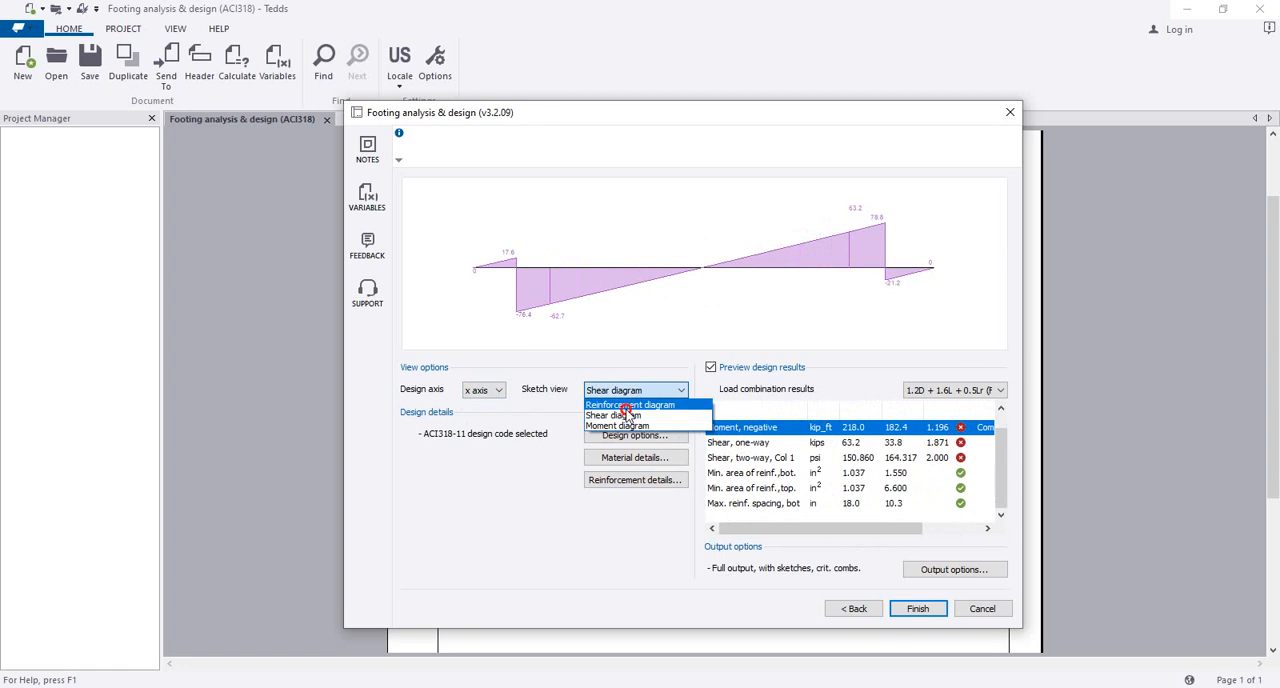
click(626, 410)
mouse_move(583, 292)
mouse_down()
mouse_move(647, 295)
mouse_move(667, 275)
mouse_up()
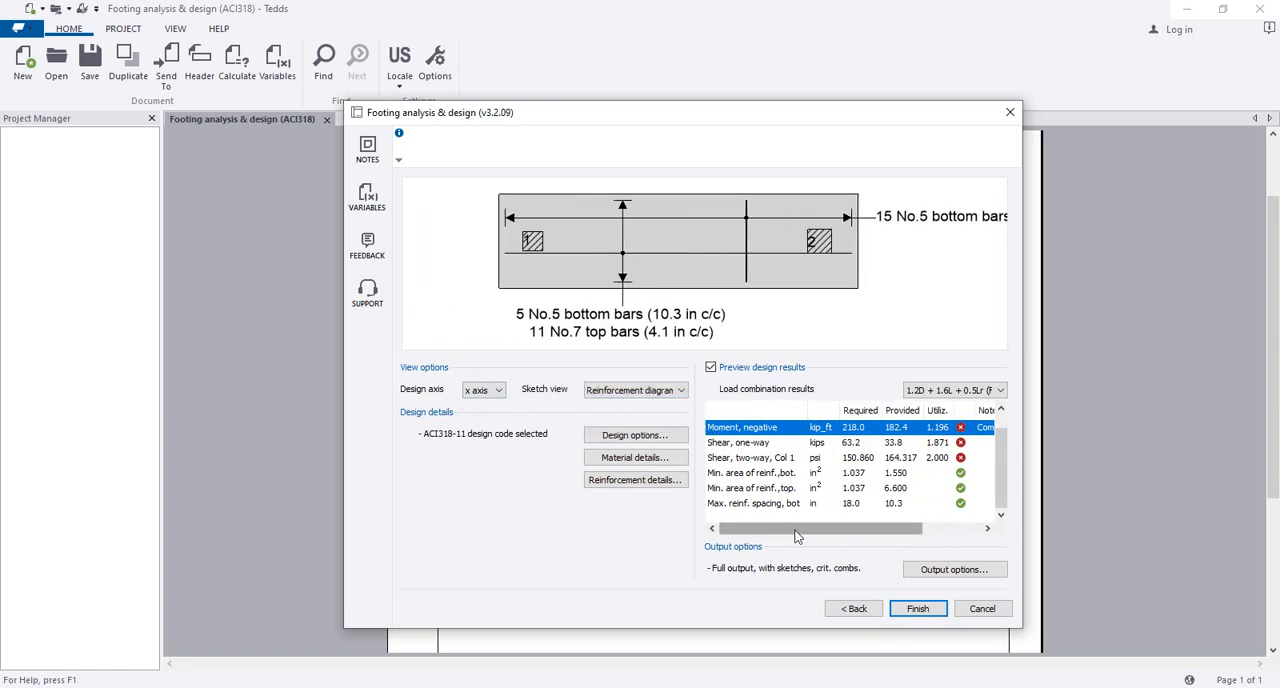
Step: Review the provided and required X- and Y-direction steel areas in the reinforcement details, leaving the settings unchanged
click(616, 479)
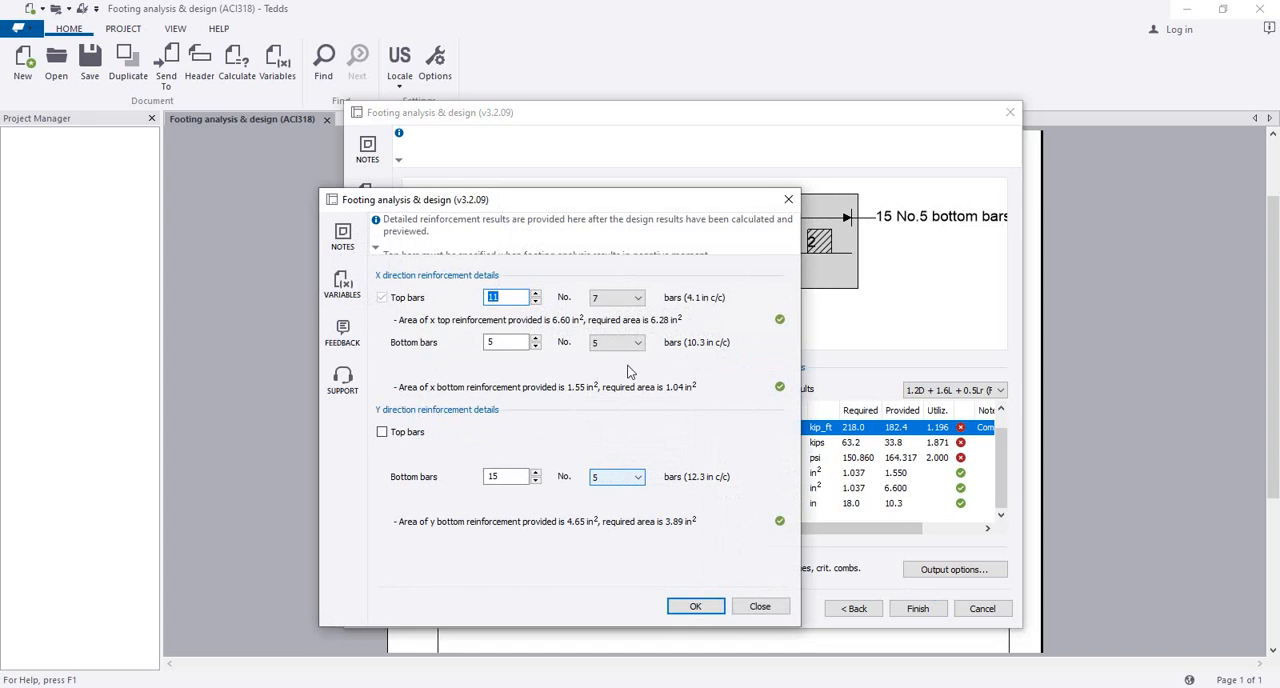
drag(604, 203, 429, 252)
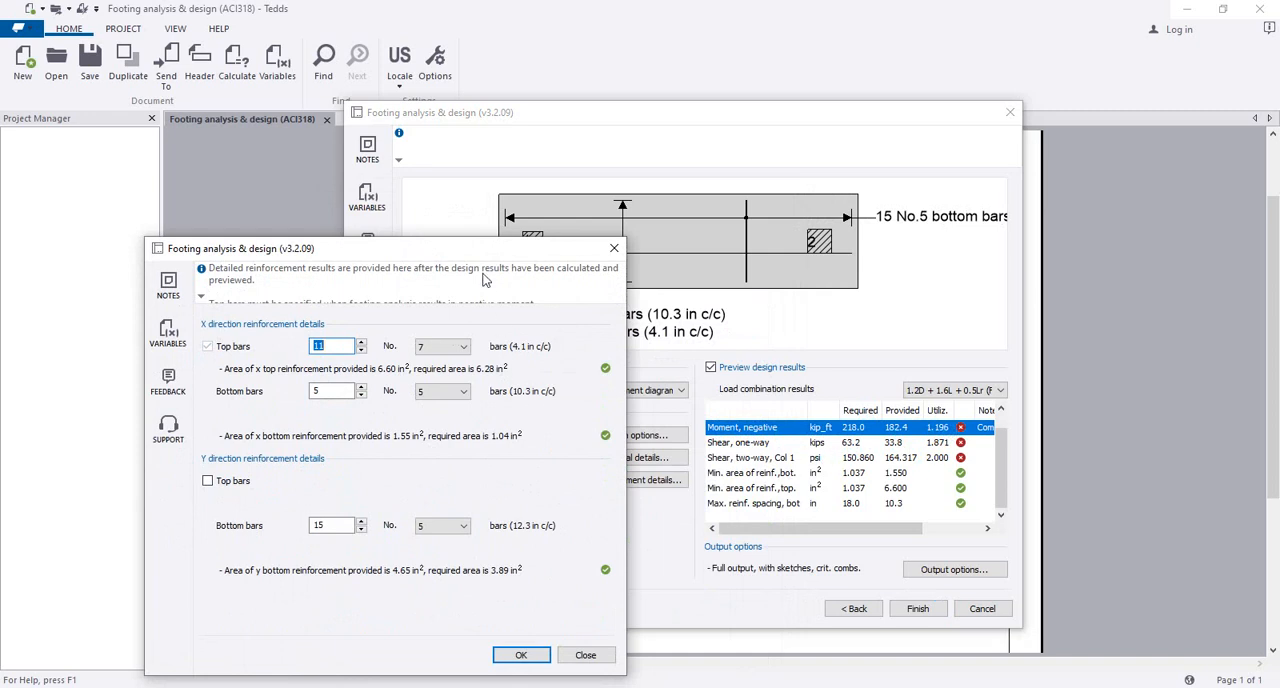
drag(475, 257, 588, 218)
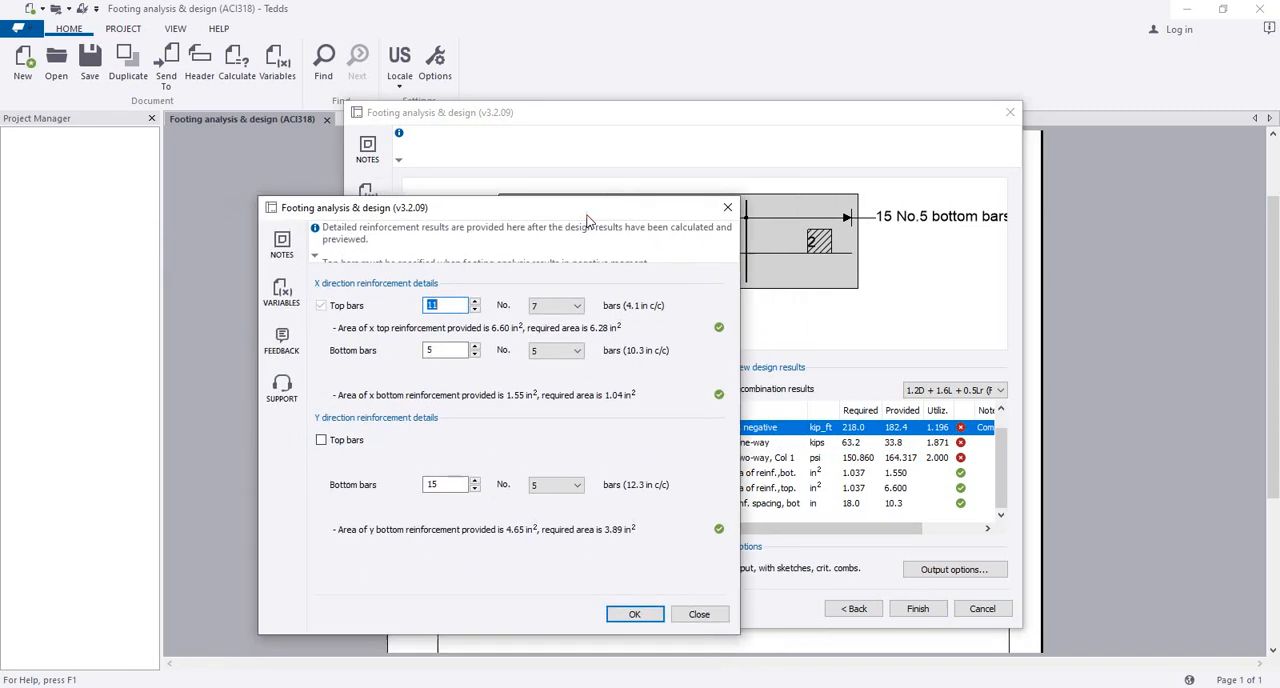
click(727, 207)
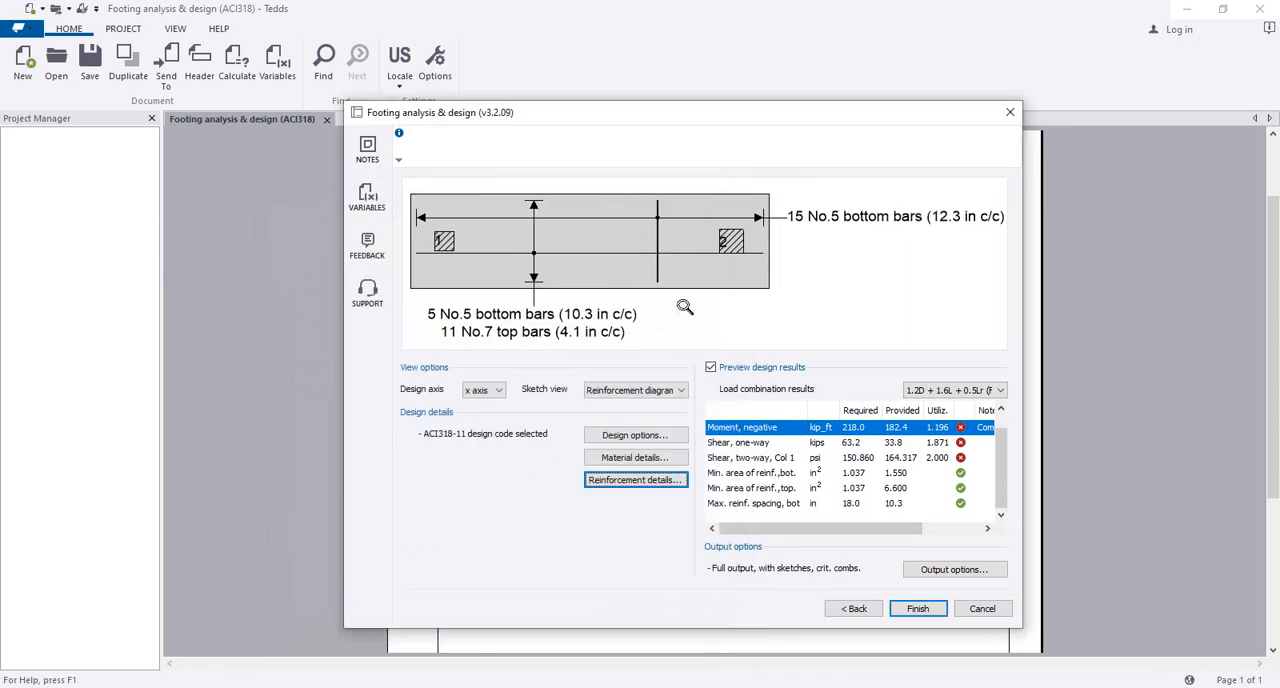
Step: Set the footing depth to 18 in and its width to 5 ft, and return to the design results
click(855, 612)
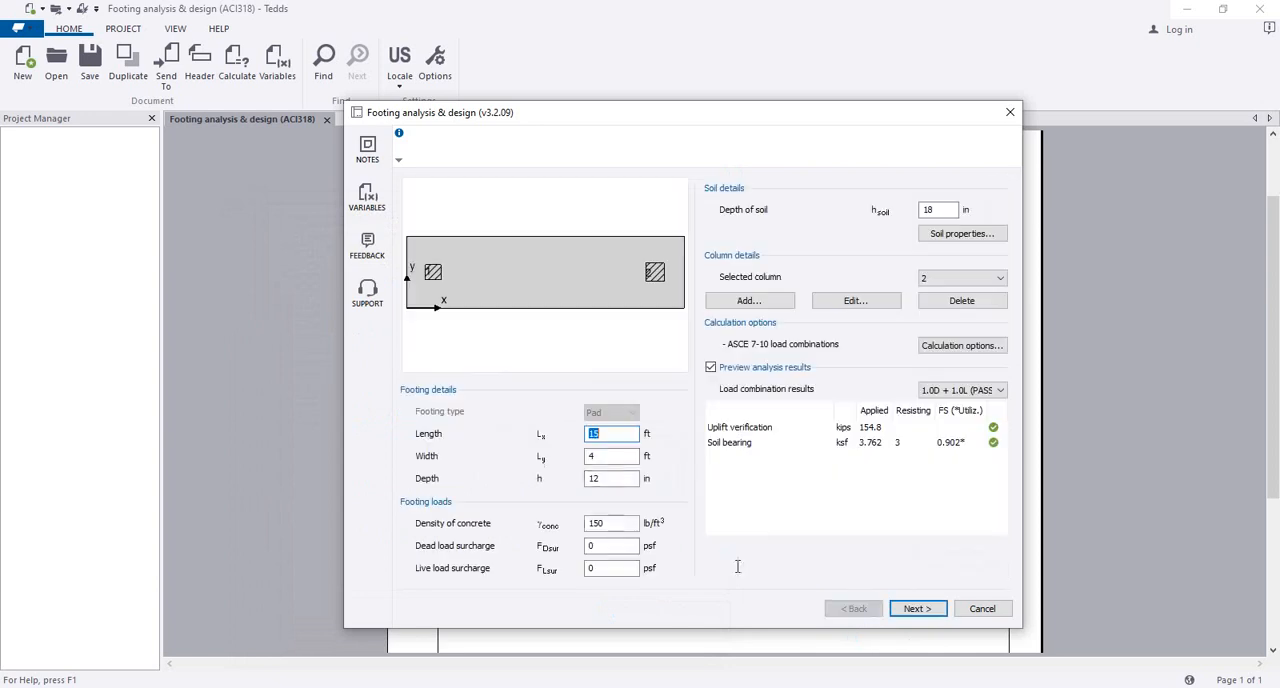
key(Tab)
key(Tab)
click(622, 456)
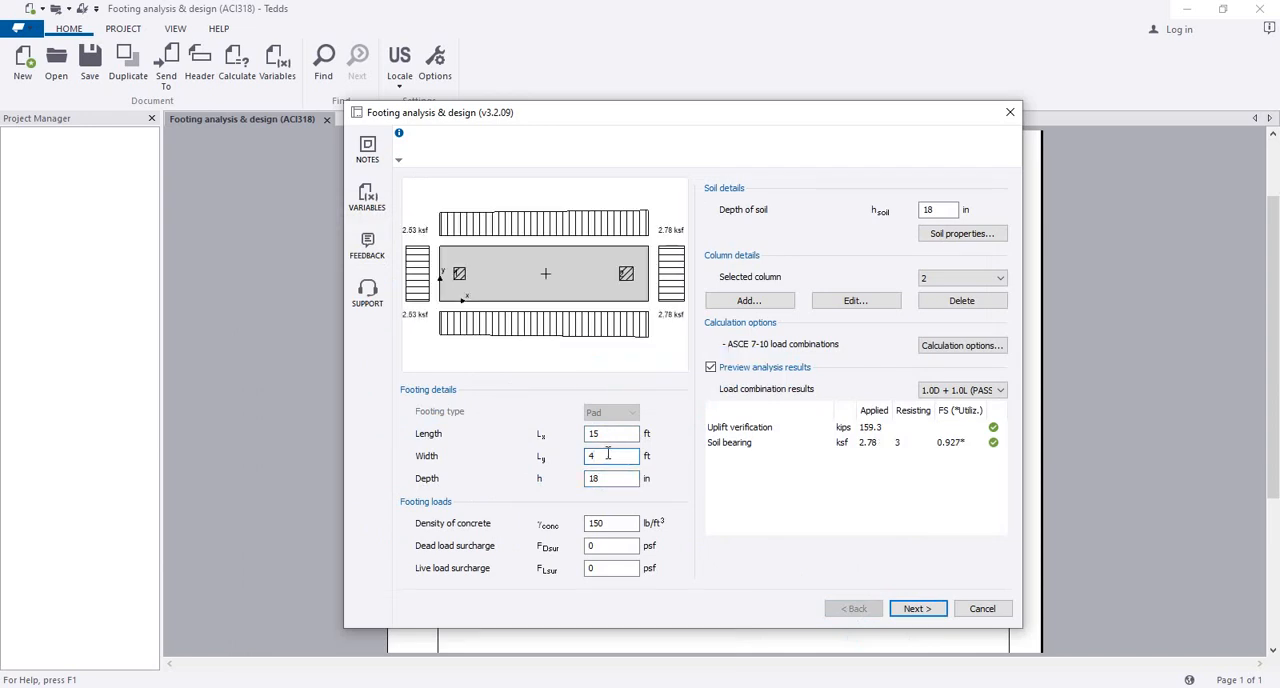
drag(608, 454, 507, 453)
text(5)
click(613, 435)
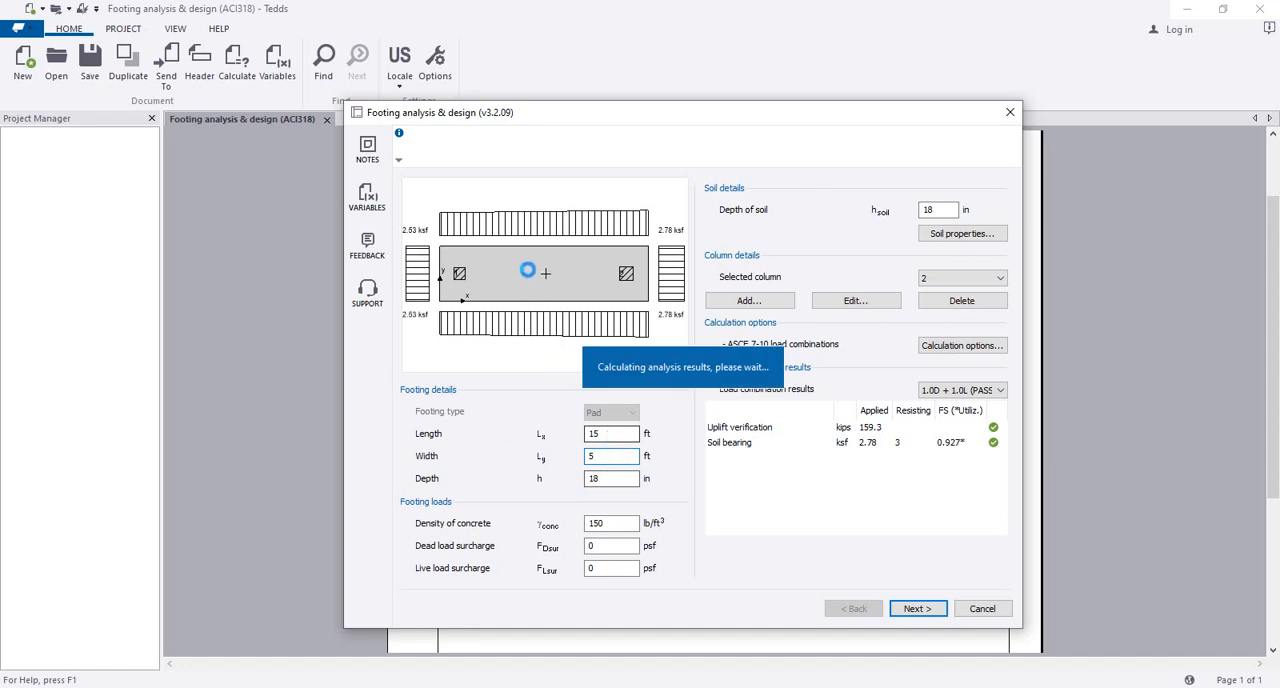
click(914, 612)
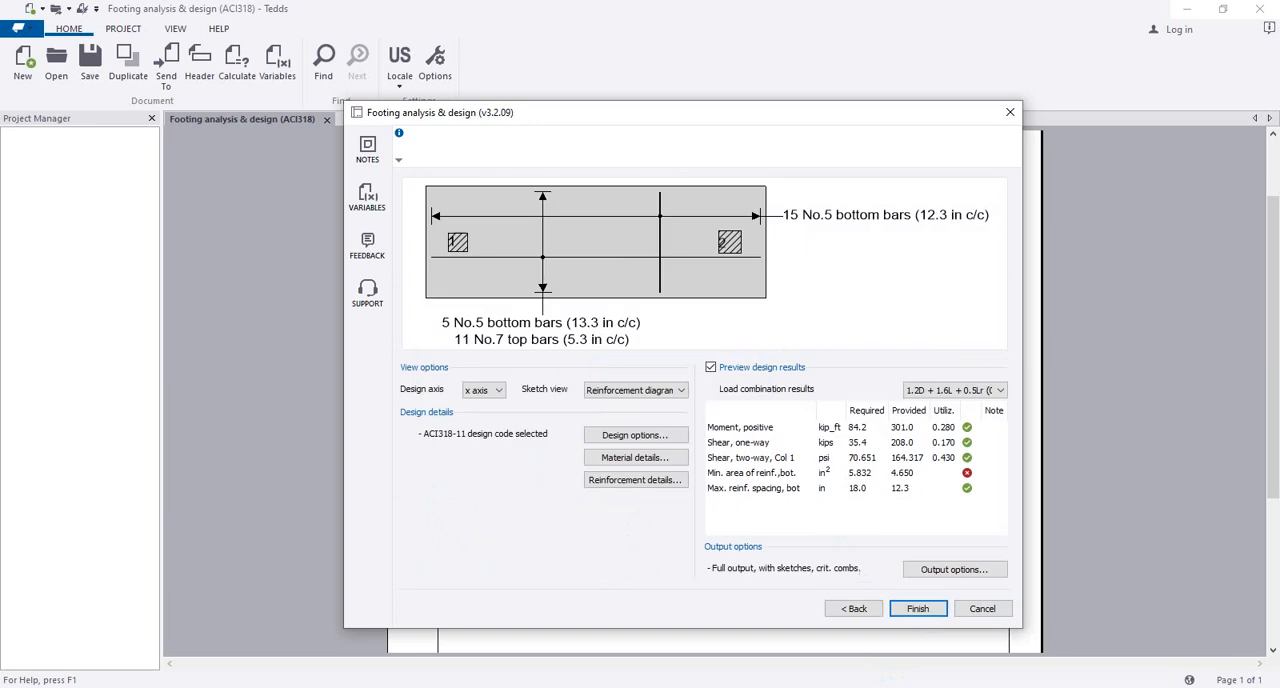
Step: View the y-axis shear and moment diagrams for the resized footing
click(632, 392)
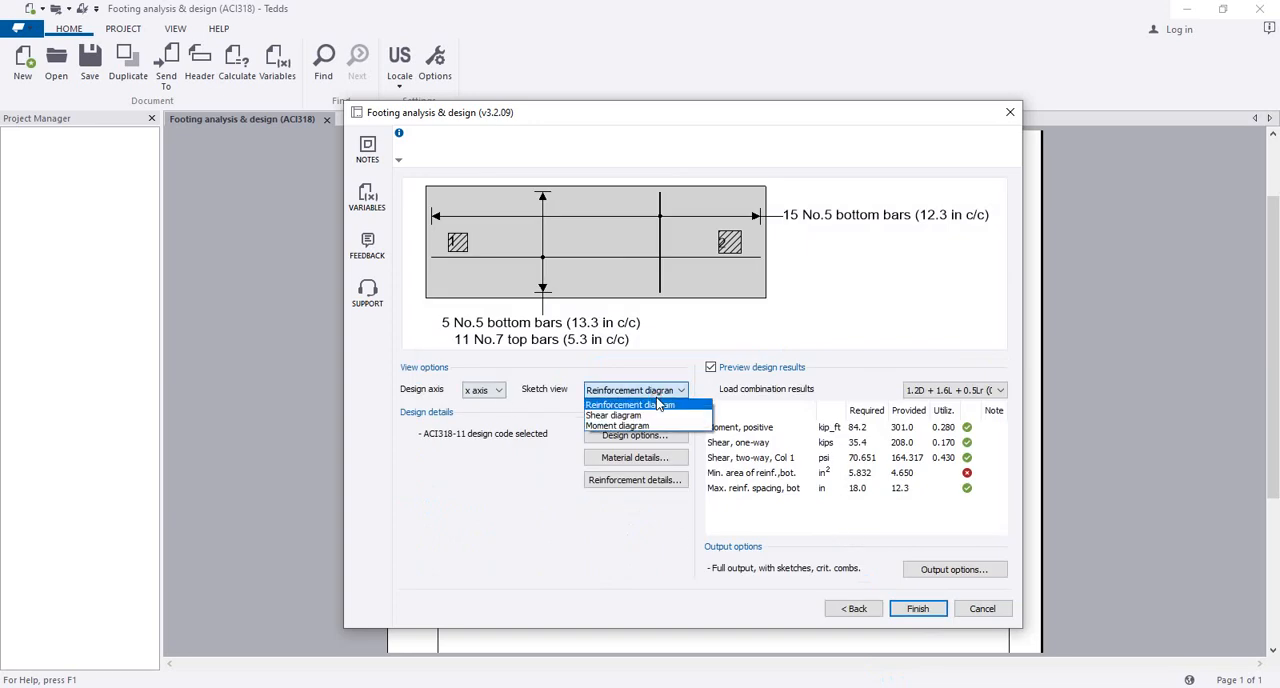
click(650, 420)
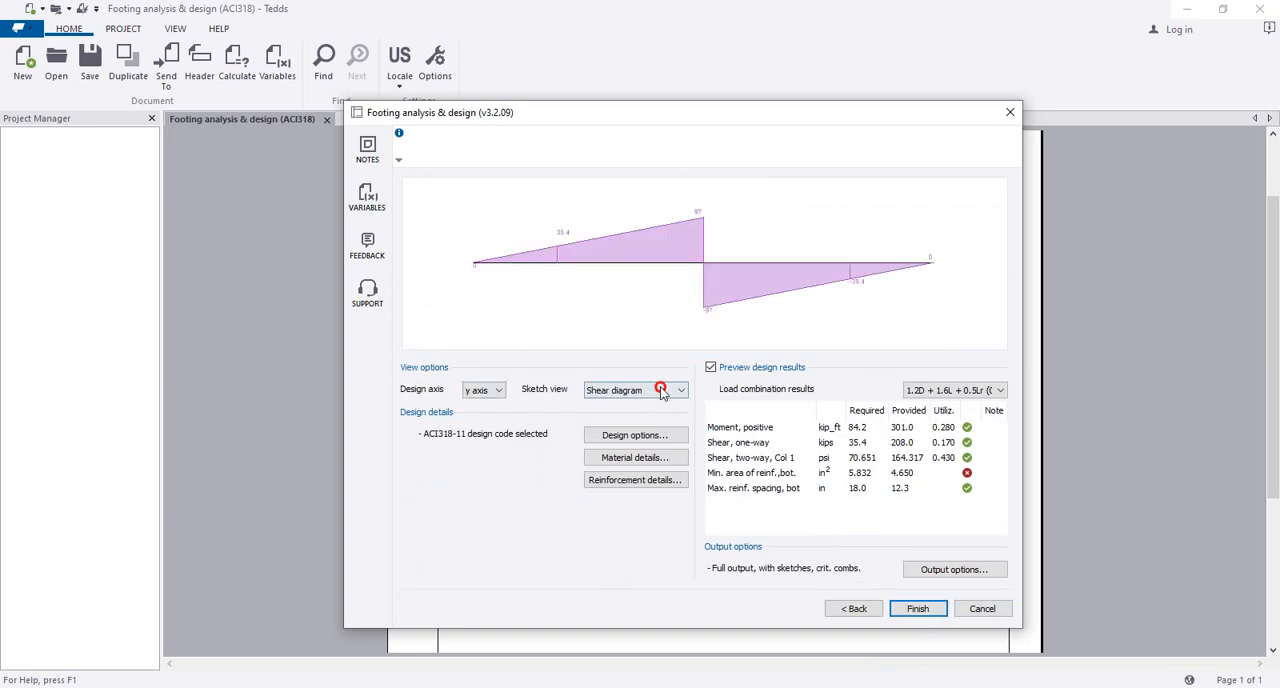
click(674, 390)
click(660, 432)
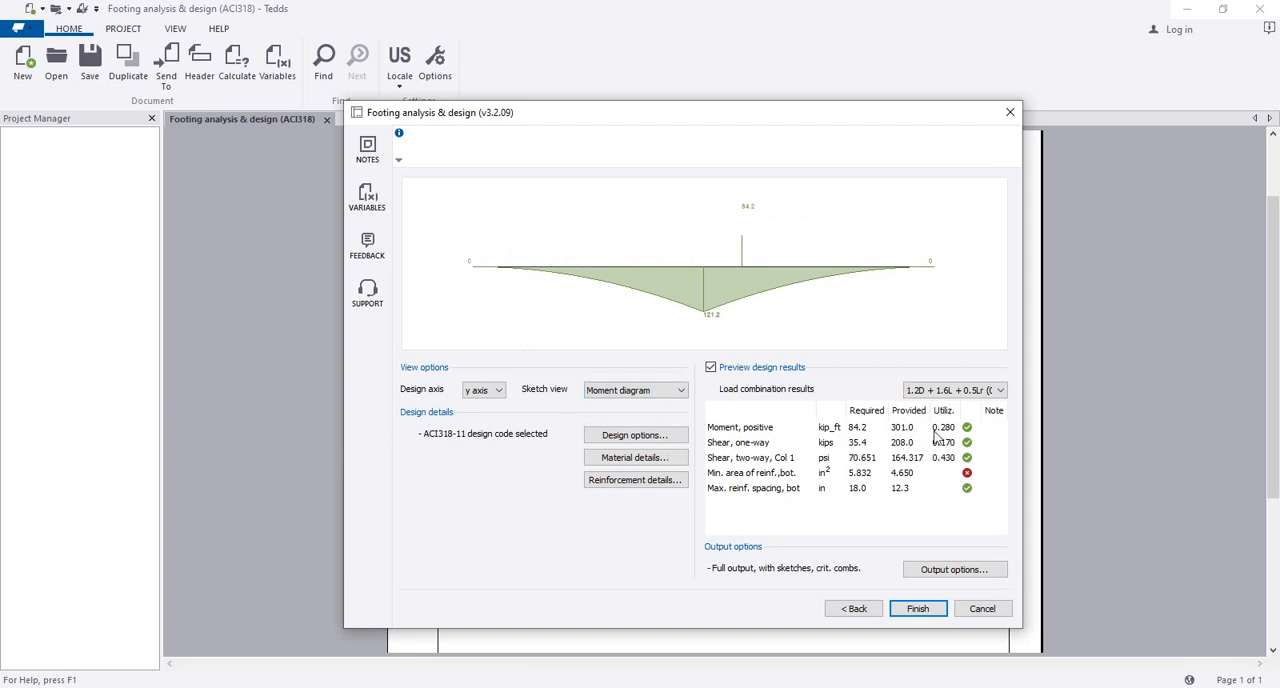
Step: Switch to the x axis and review its moment, shear and reinforcement diagrams alongside the design checks
click(482, 390)
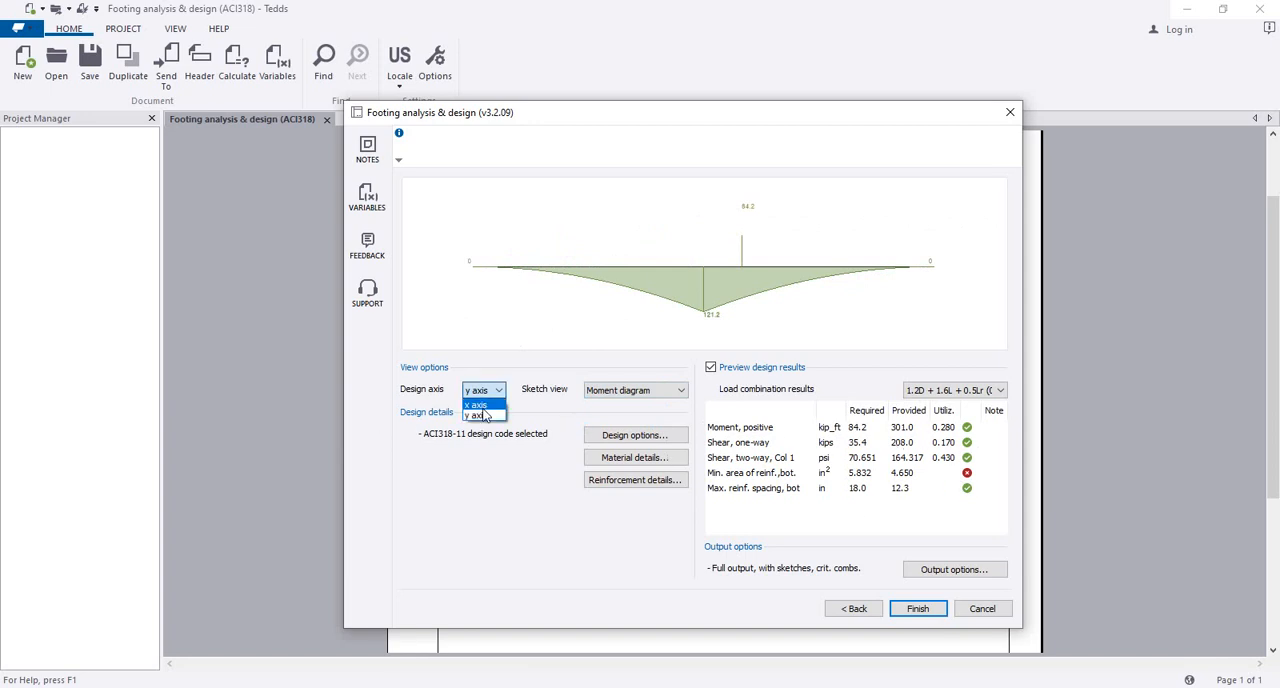
click(478, 405)
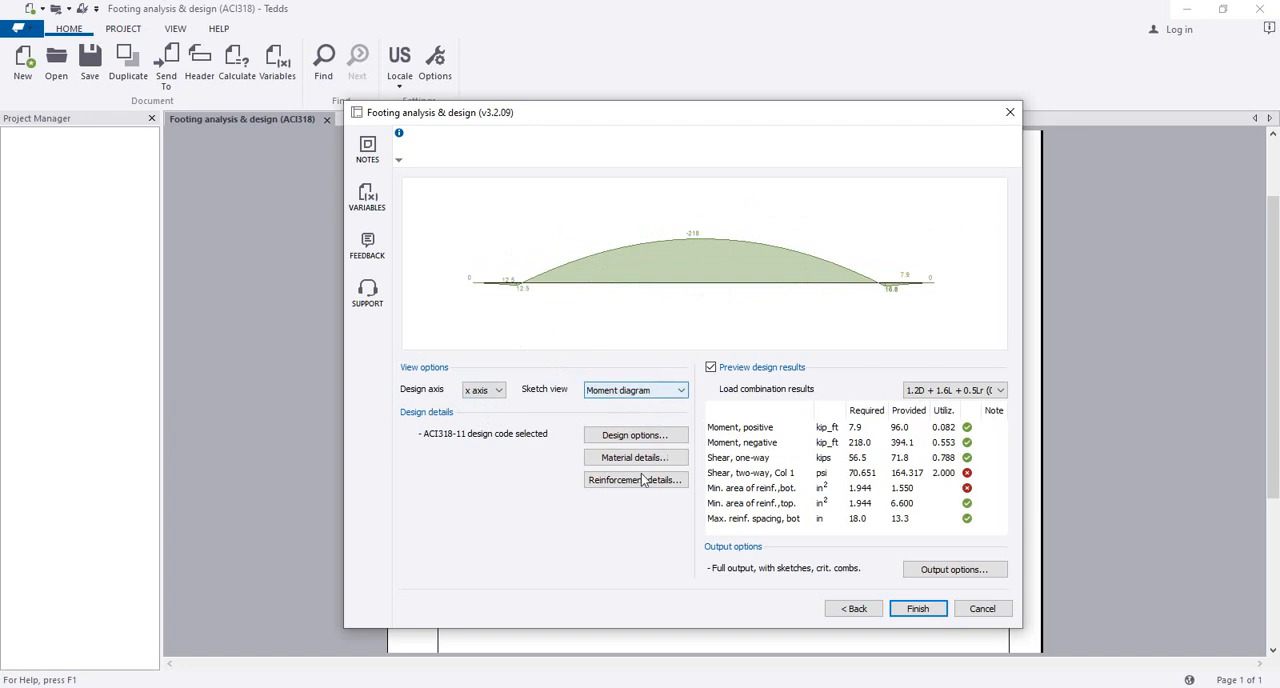
click(650, 391)
click(639, 414)
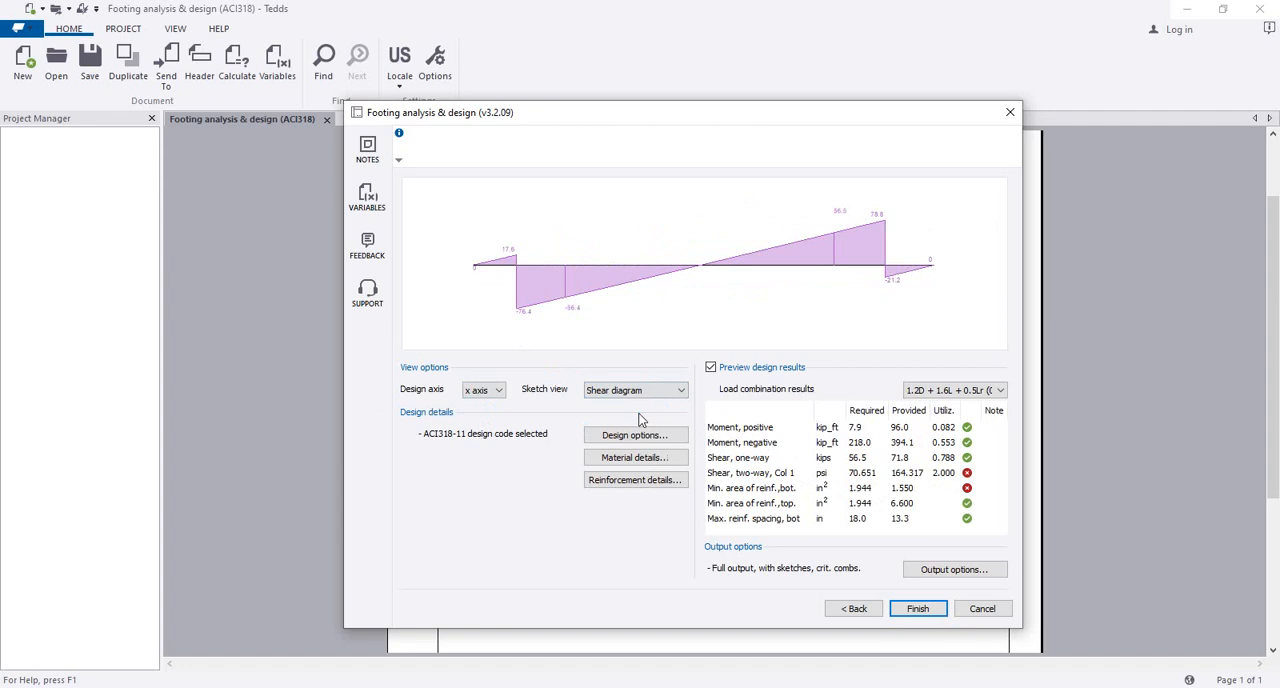
click(646, 392)
click(643, 403)
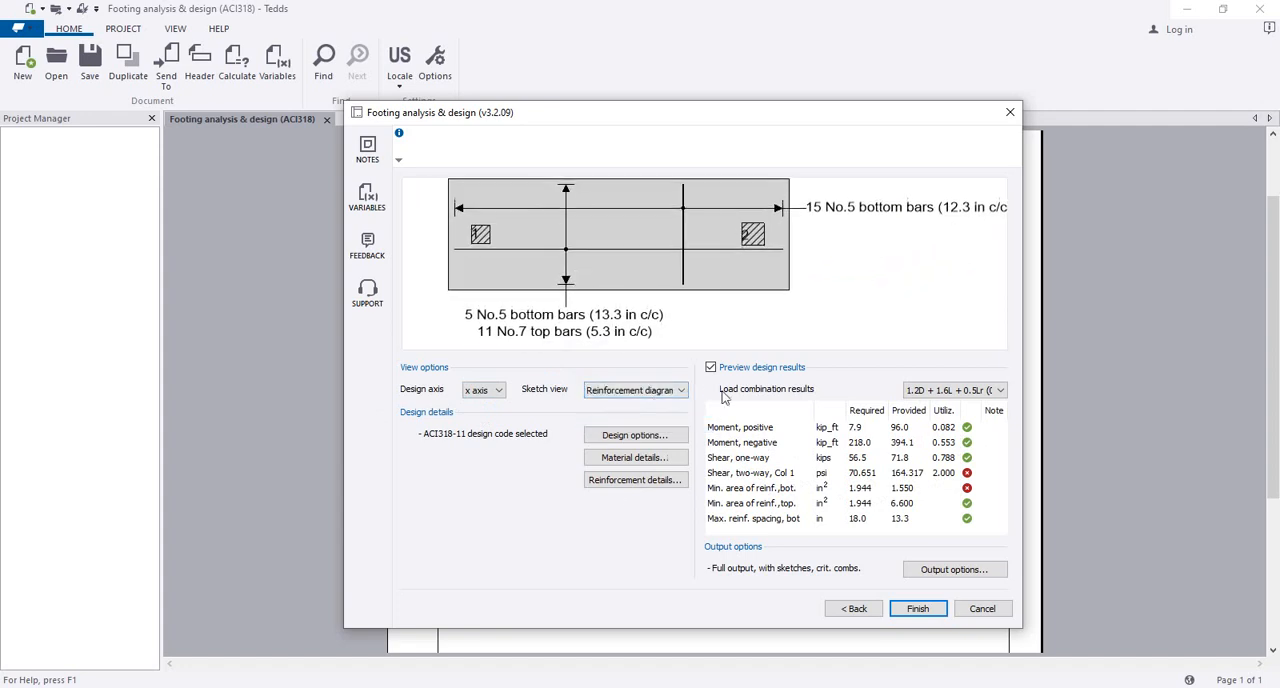
Step: Set the X-direction bottom reinforcement to 8 bars and the Y-direction bottom bar size to No. 7
click(630, 480)
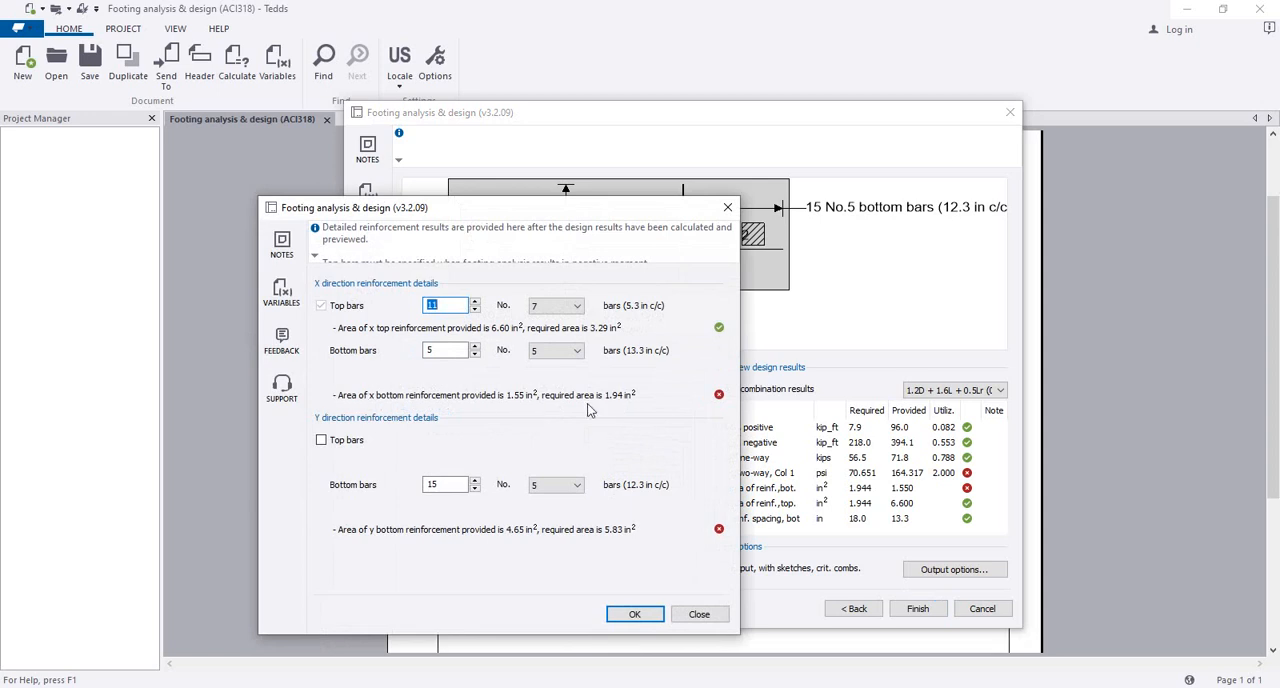
click(475, 346)
click(475, 346)
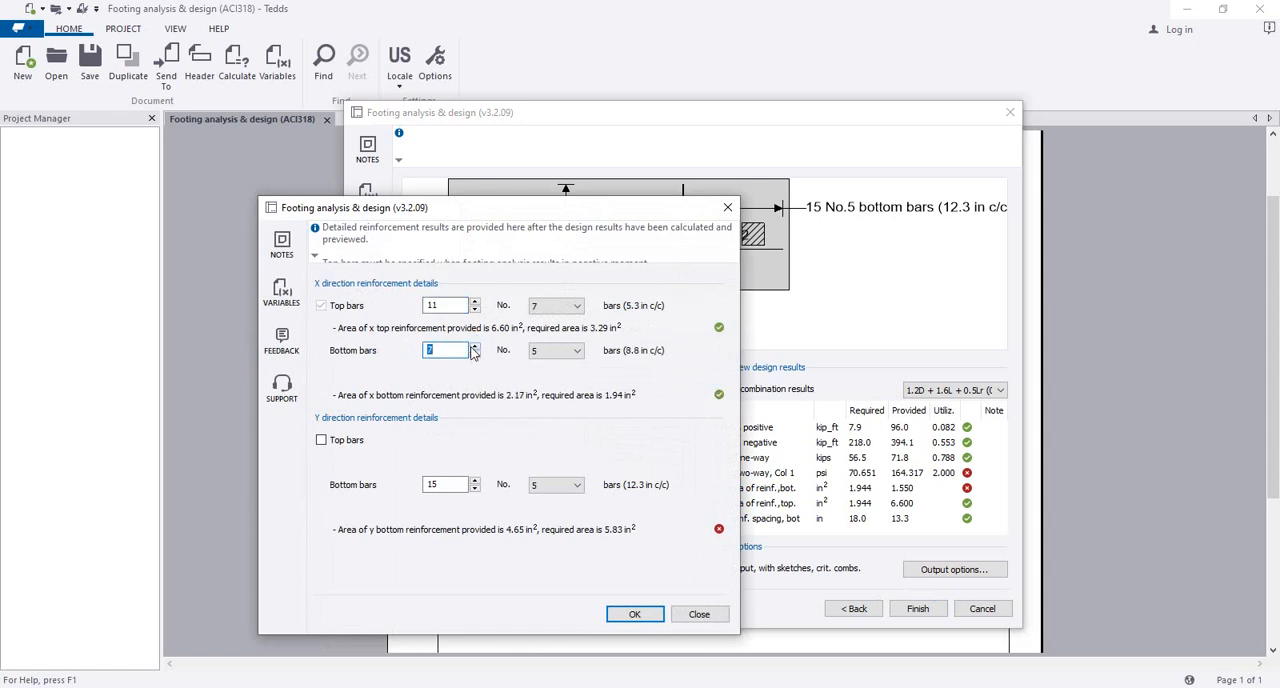
click(475, 346)
click(560, 487)
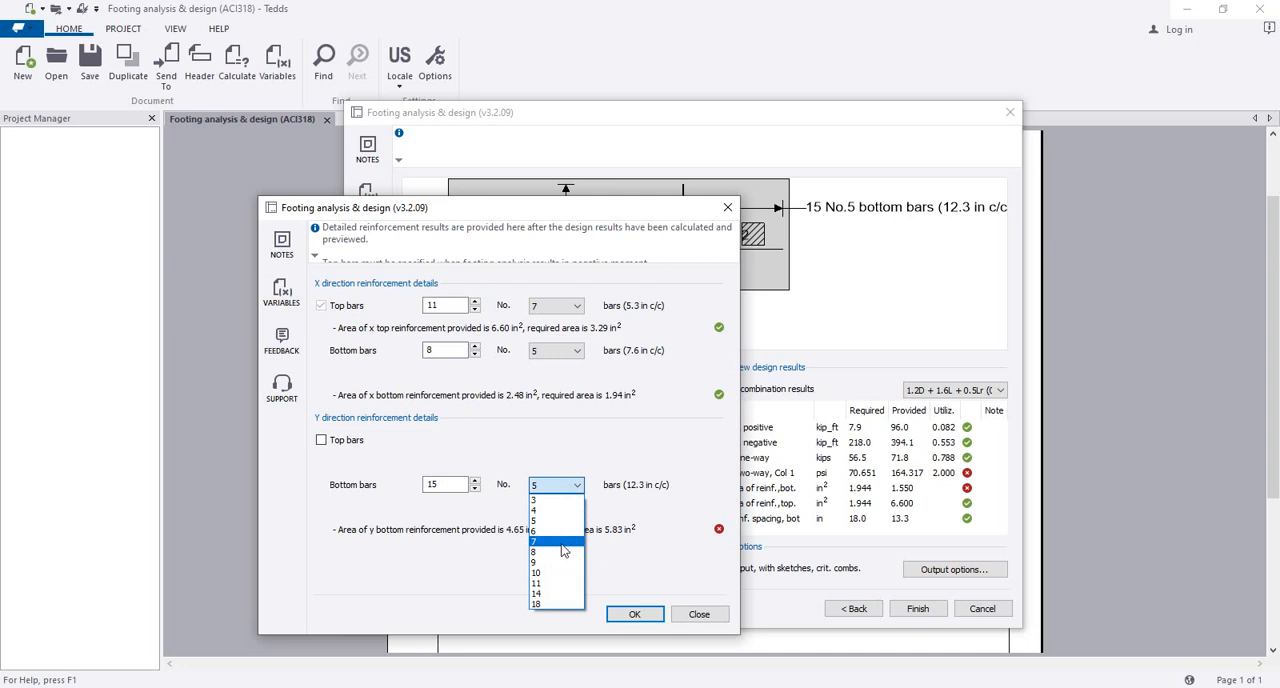
click(556, 541)
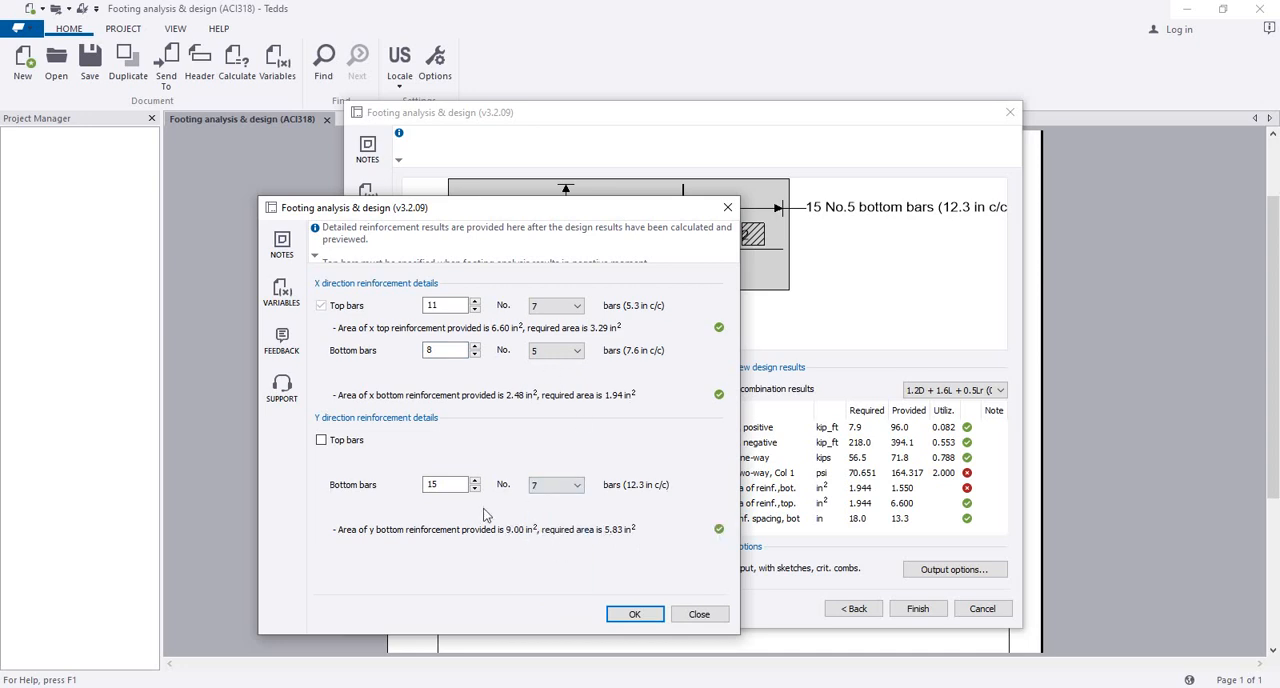
click(634, 613)
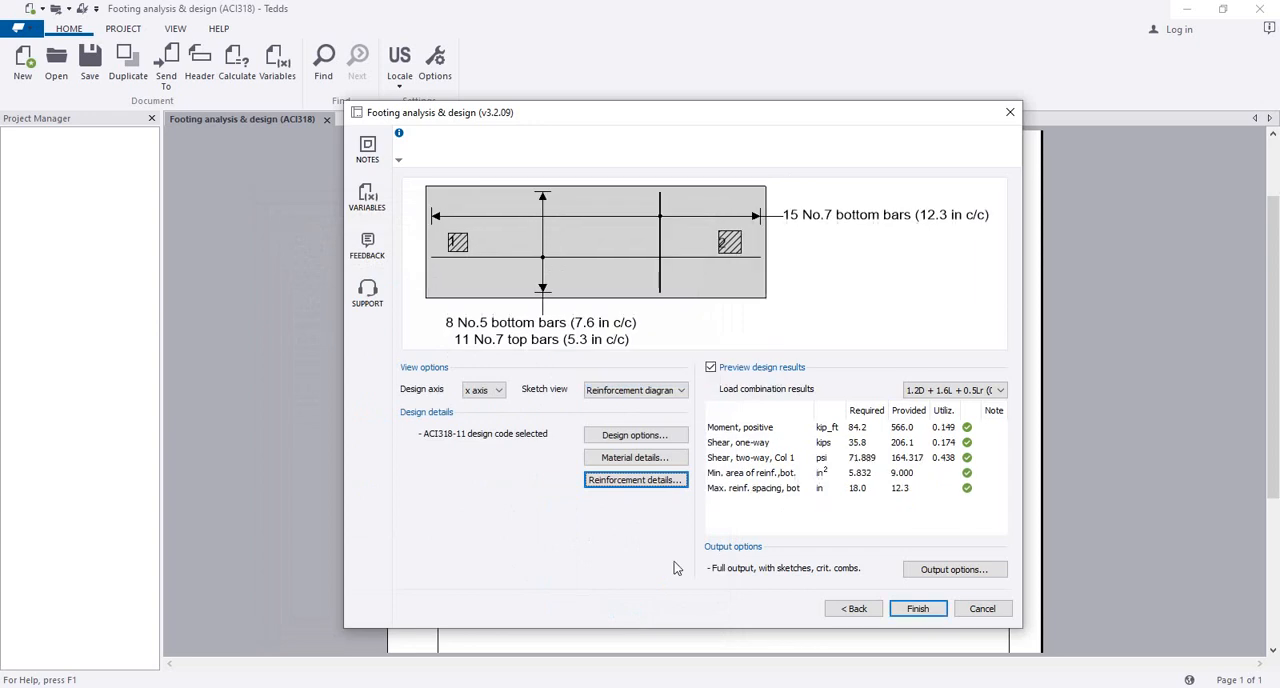
Step: Review the y-axis shear and moment diagrams and the x-axis moment diagram with the revised reinforcement
click(620, 390)
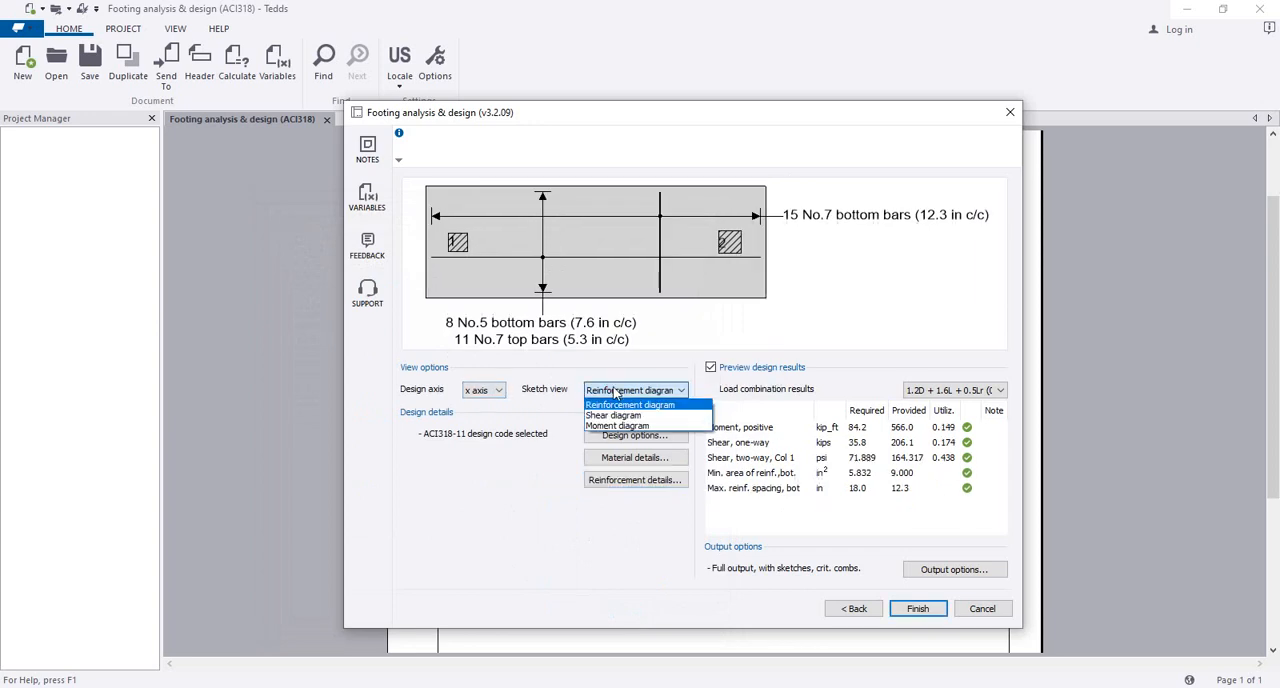
click(628, 413)
click(632, 392)
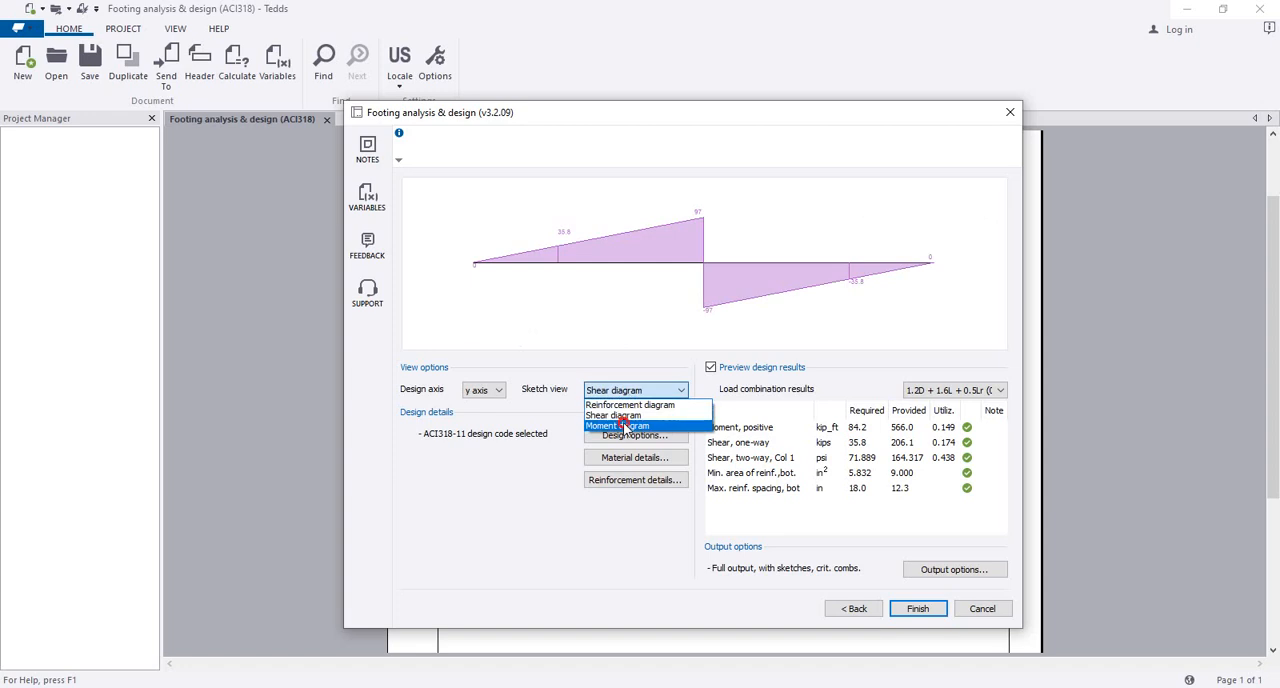
click(623, 423)
click(495, 390)
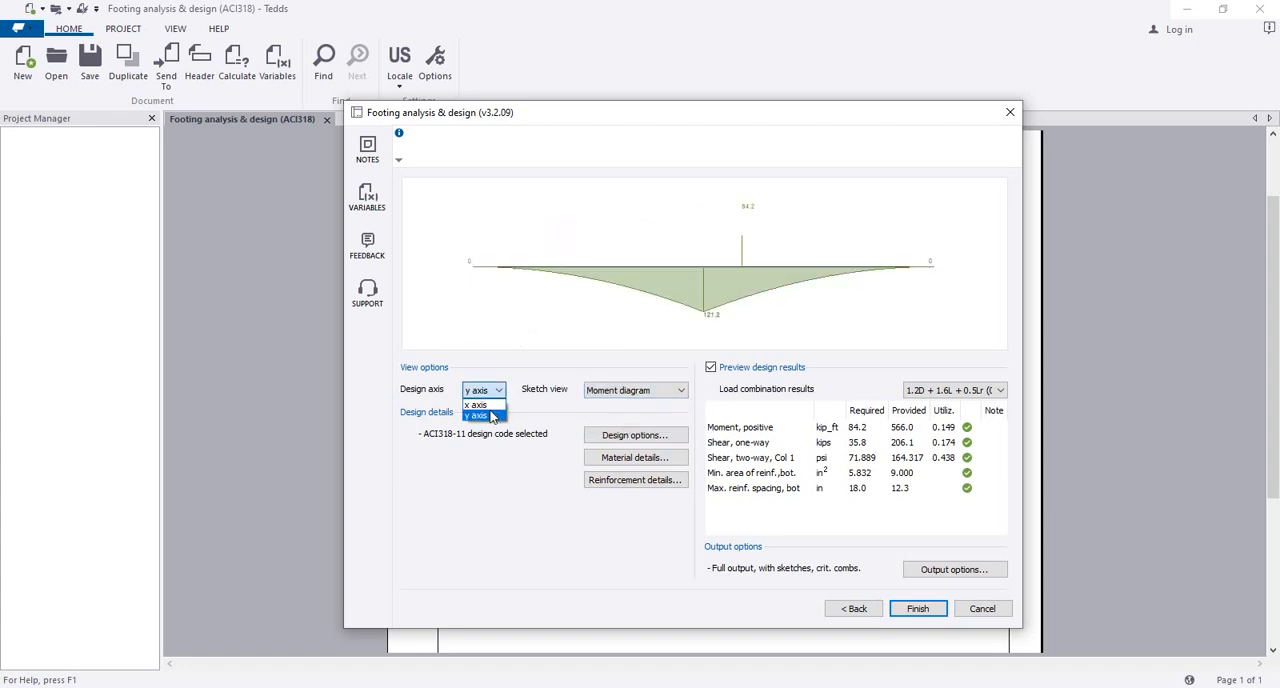
click(488, 405)
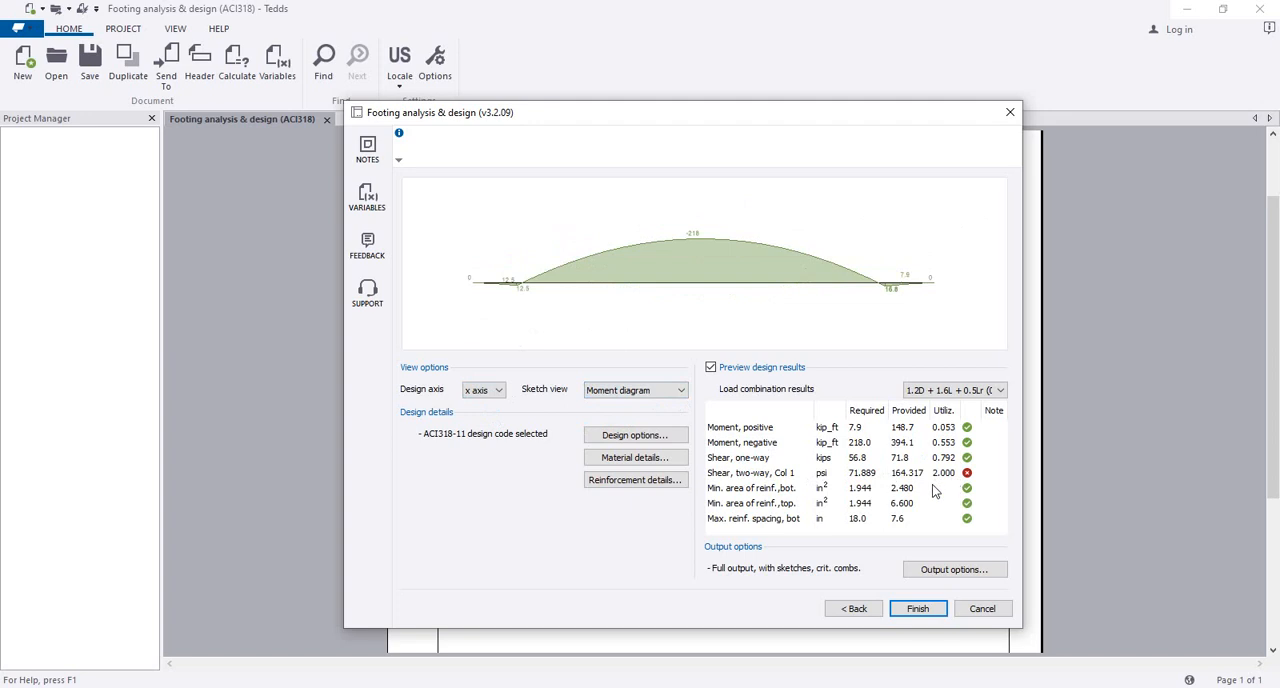
Step: Compare the reinforcement details with the x-axis design checks without changing any bars
click(636, 480)
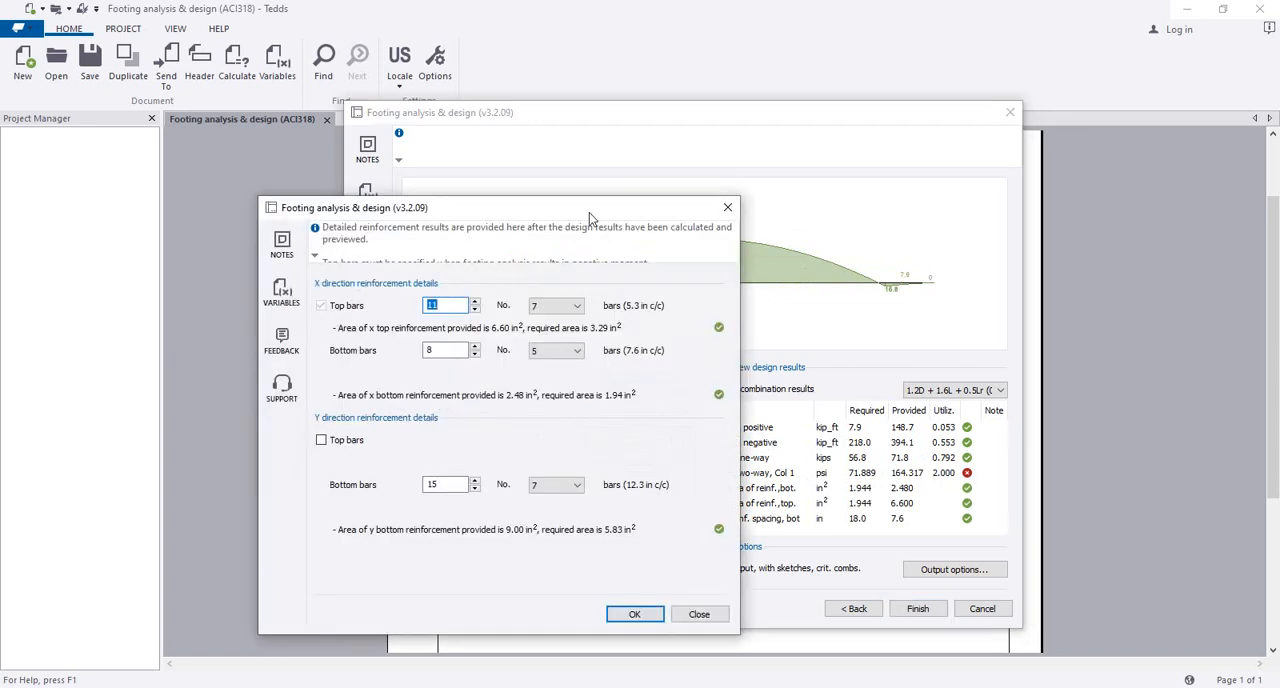
drag(589, 212, 539, 216)
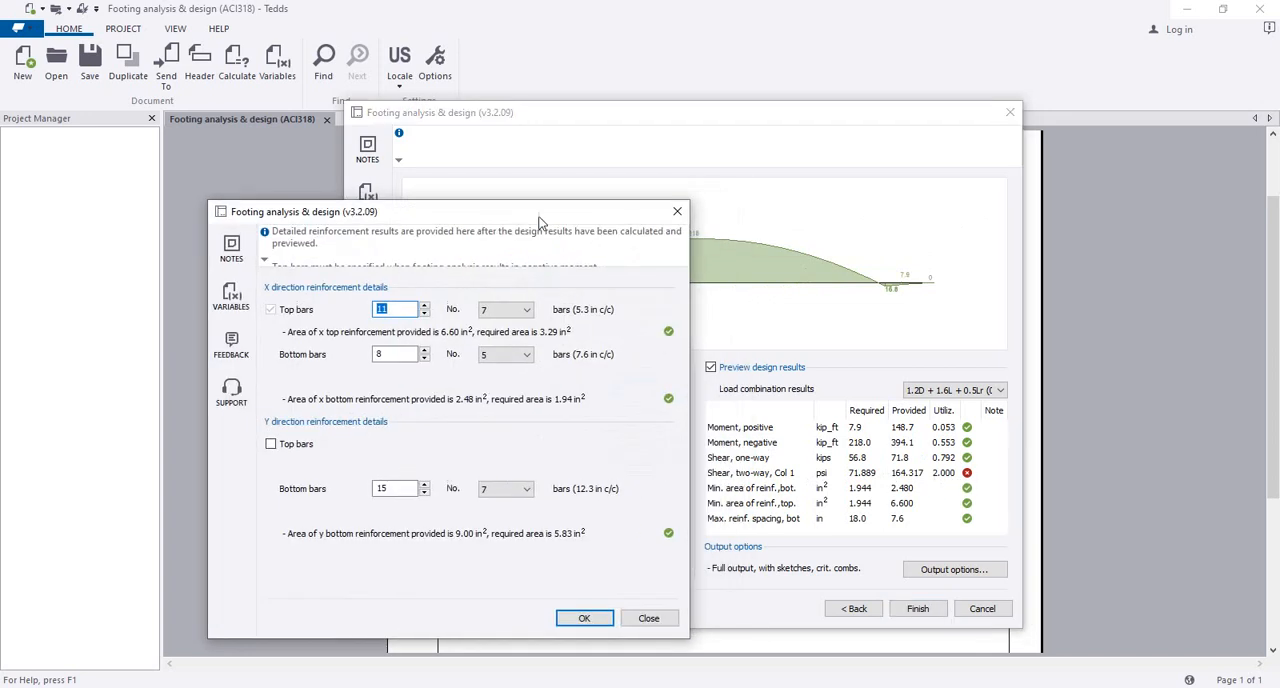
click(649, 618)
Step: Increase the footing depth to 24 in and return to the design results
click(845, 612)
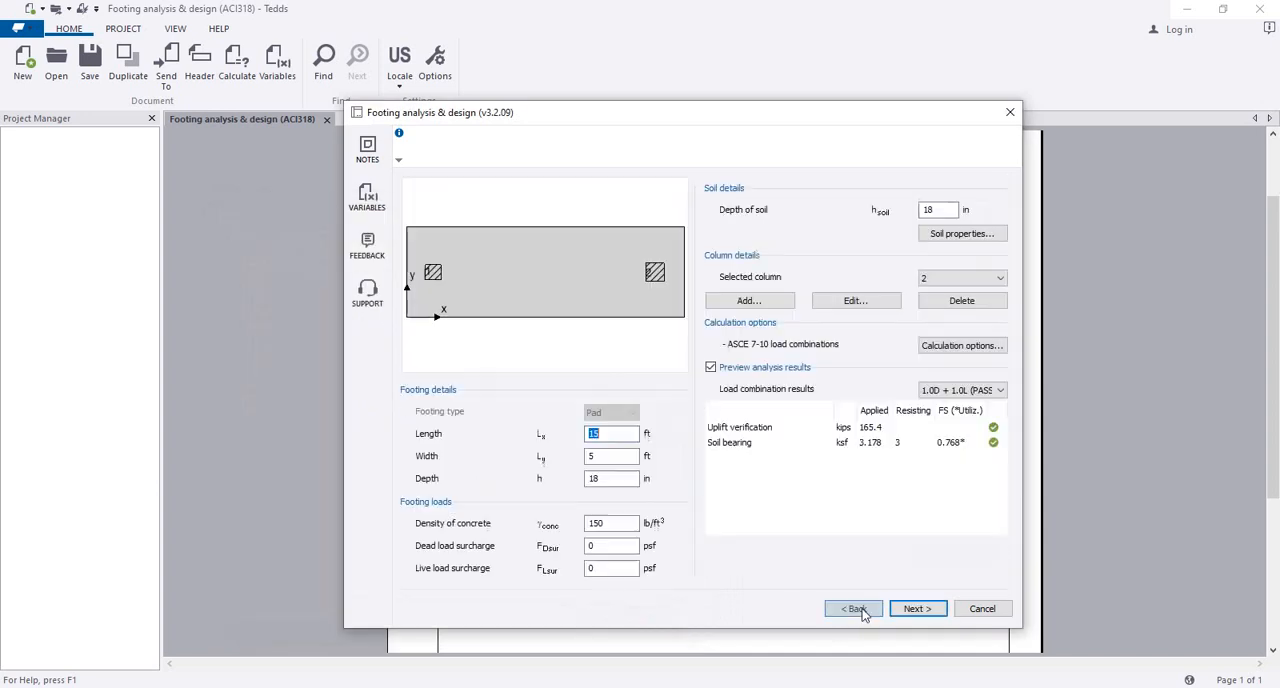
double_click(609, 478)
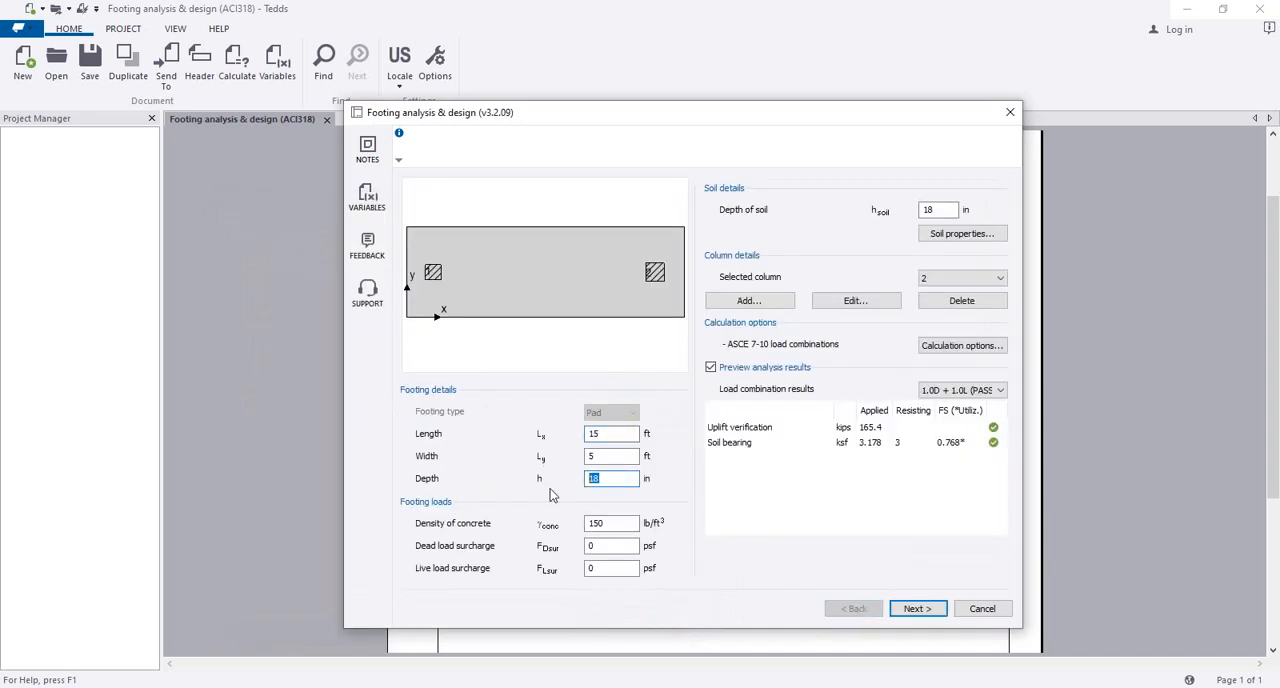
text(24)
click(913, 608)
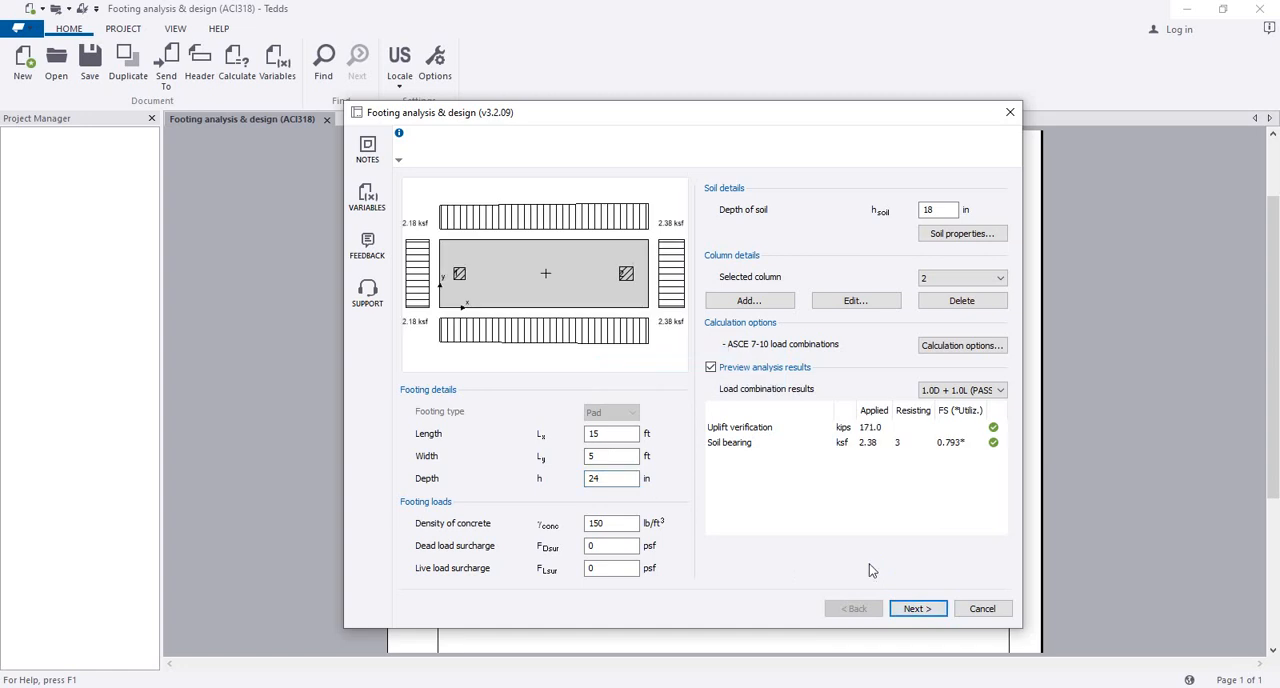
click(915, 608)
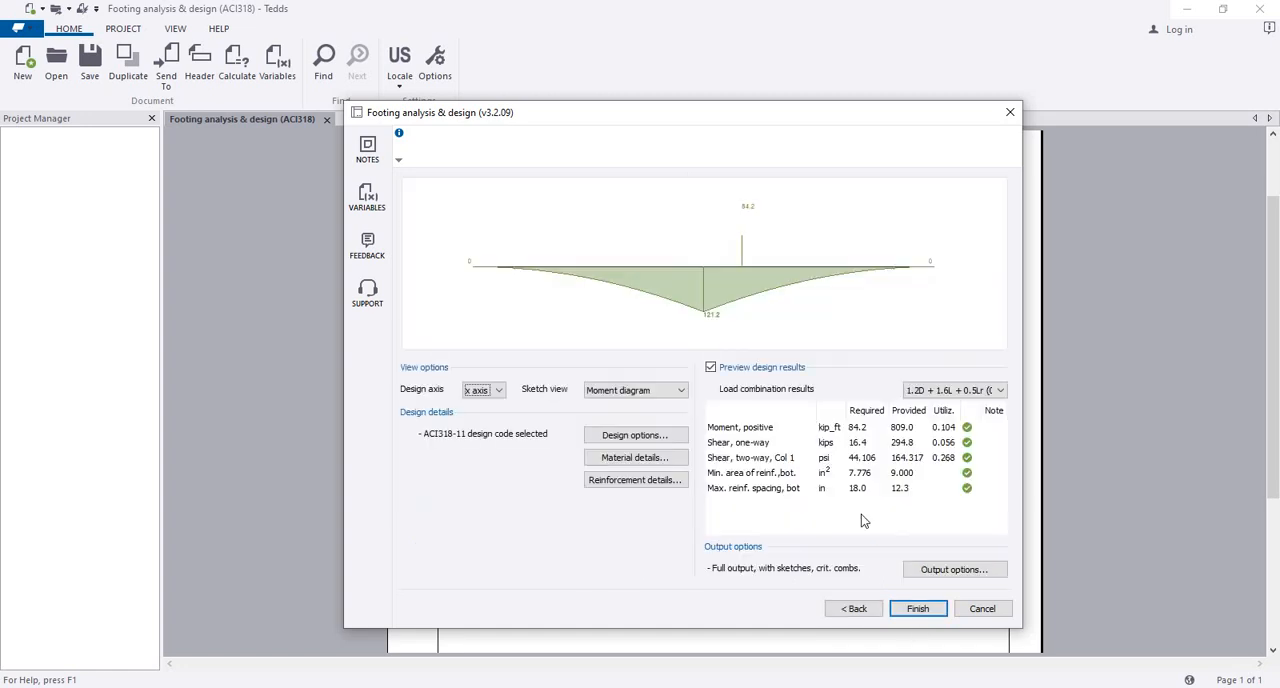
Step: Review the footing's reinforcement, shear and moment diagrams for the y axis
click(614, 392)
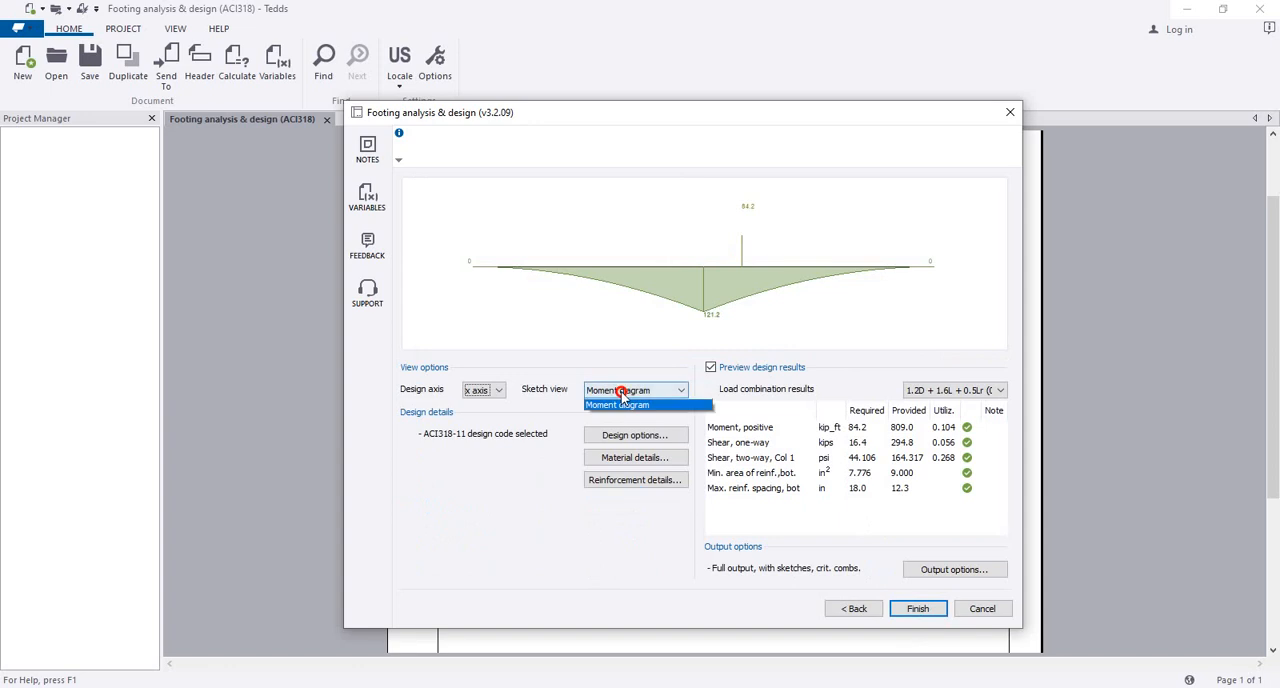
click(630, 404)
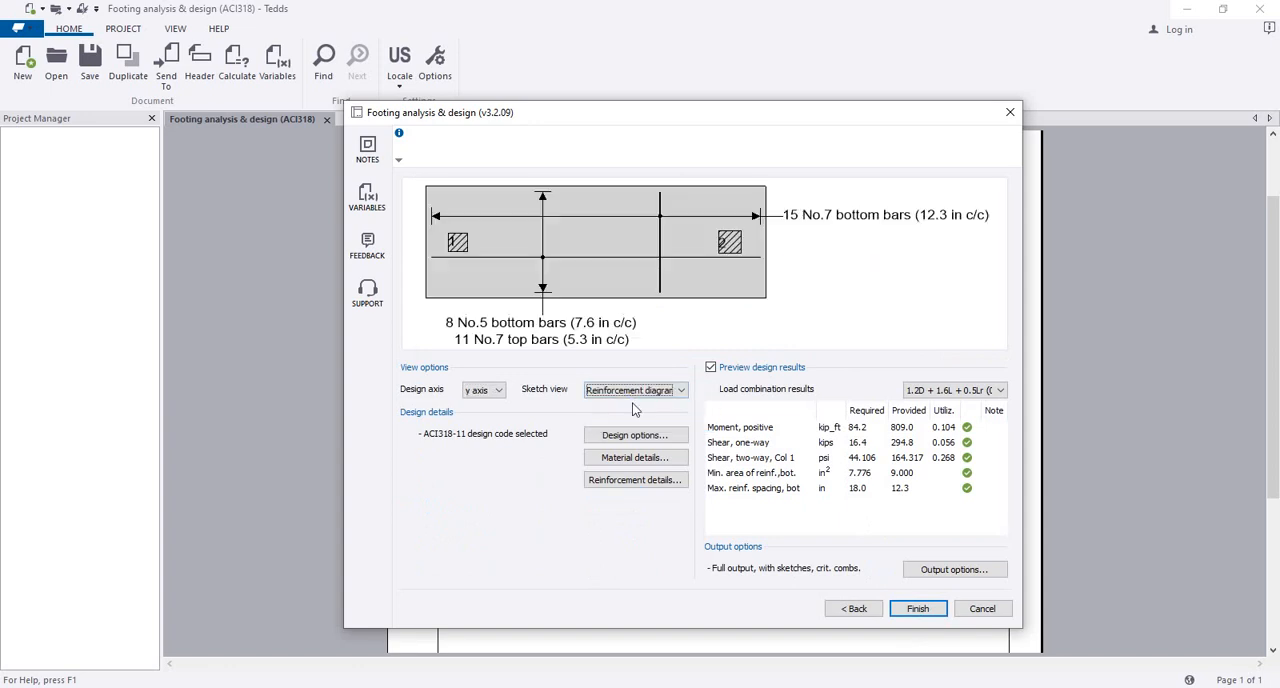
click(645, 392)
click(645, 416)
click(640, 390)
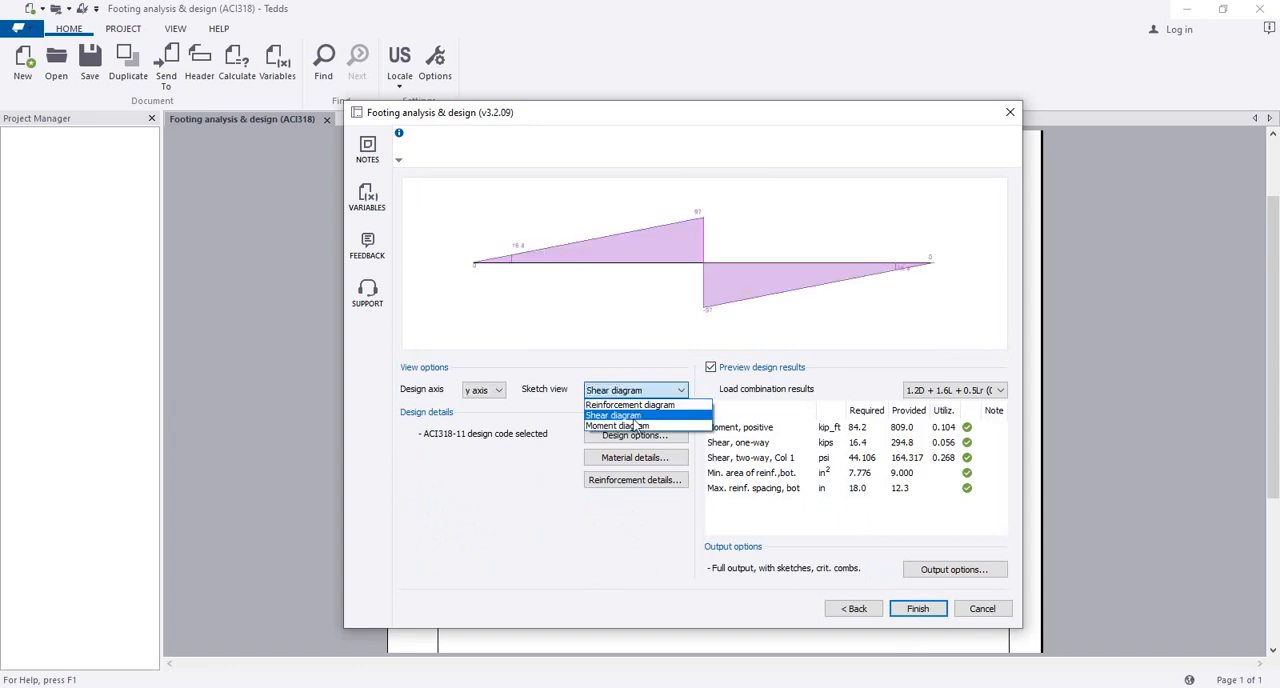
click(620, 426)
Step: Examine the x-axis two-way shear and minimum bottom reinforcement area checks
click(484, 390)
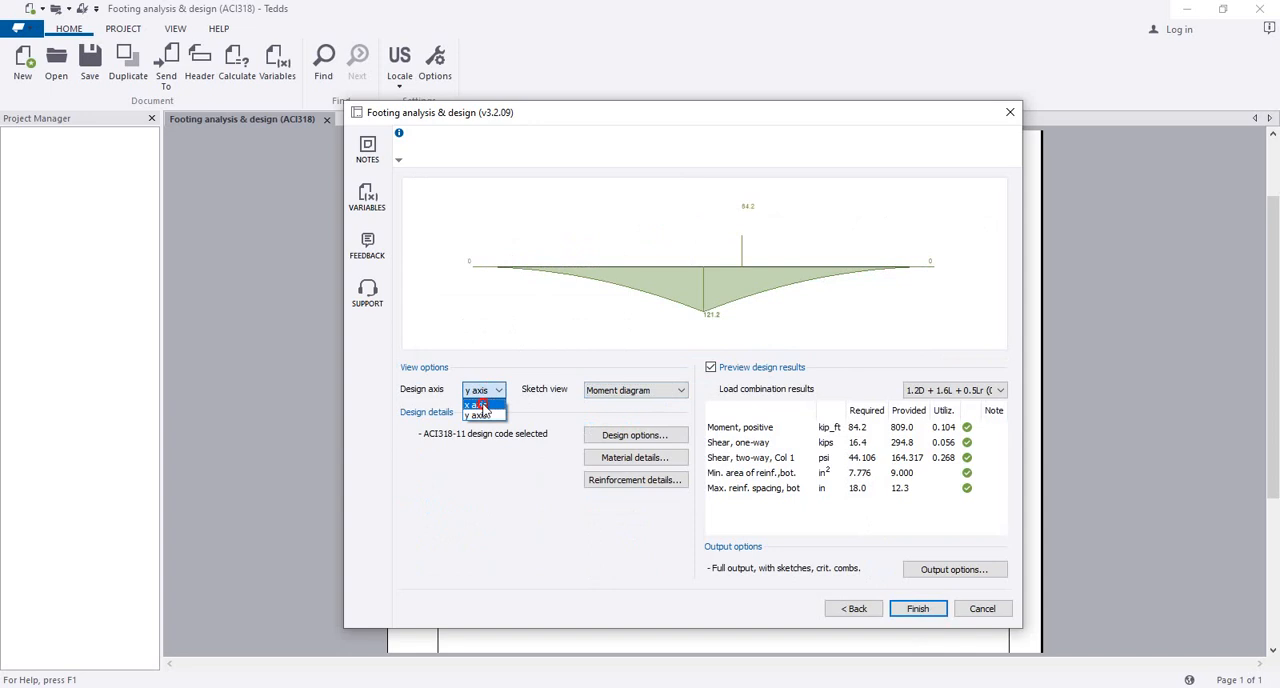
click(482, 405)
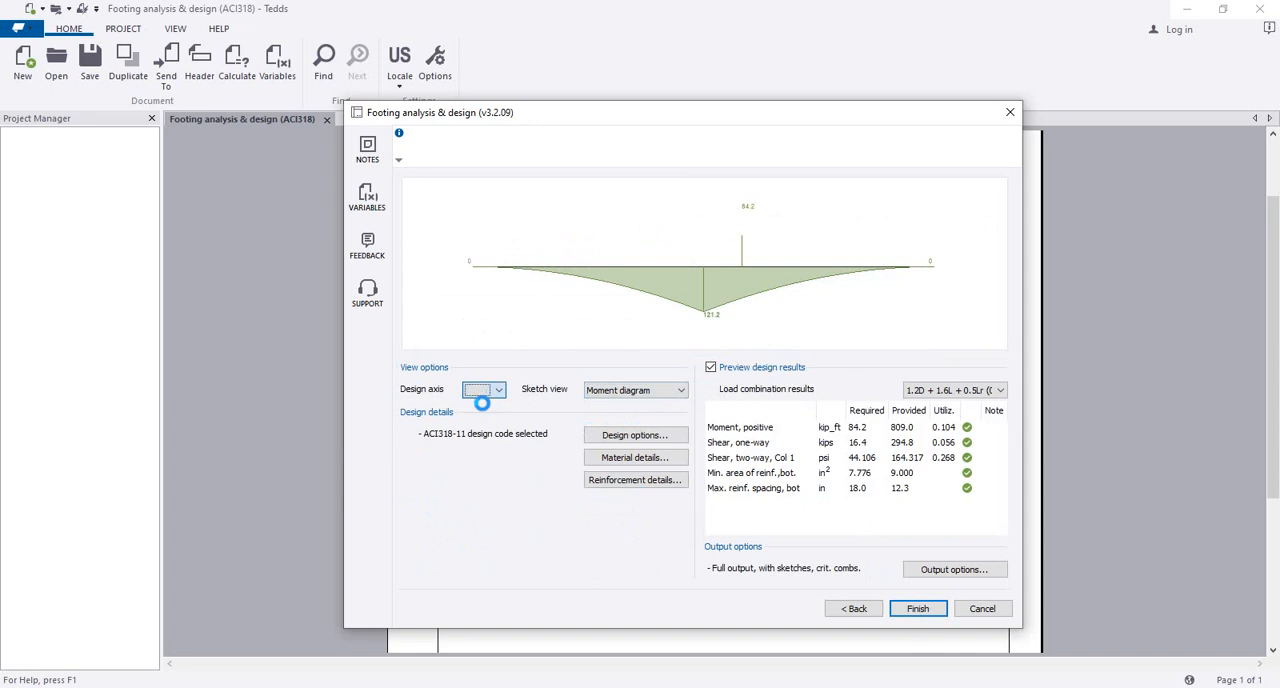
click(903, 476)
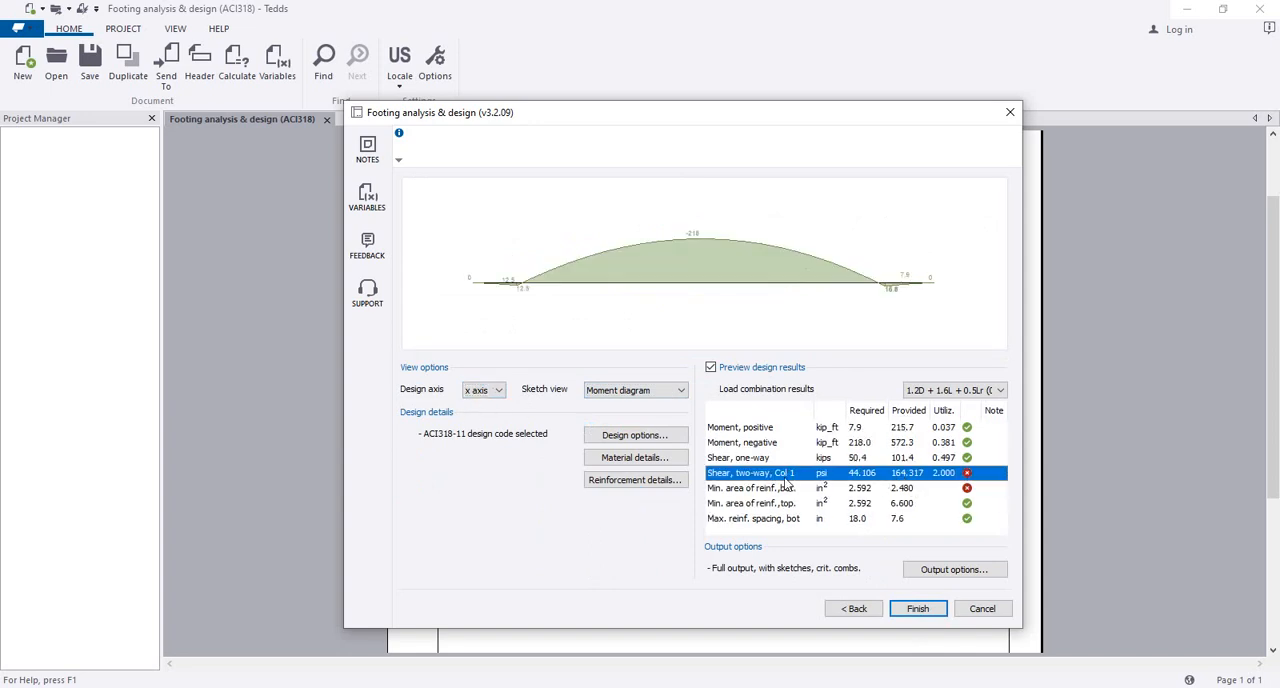
click(888, 484)
click(873, 473)
click(777, 488)
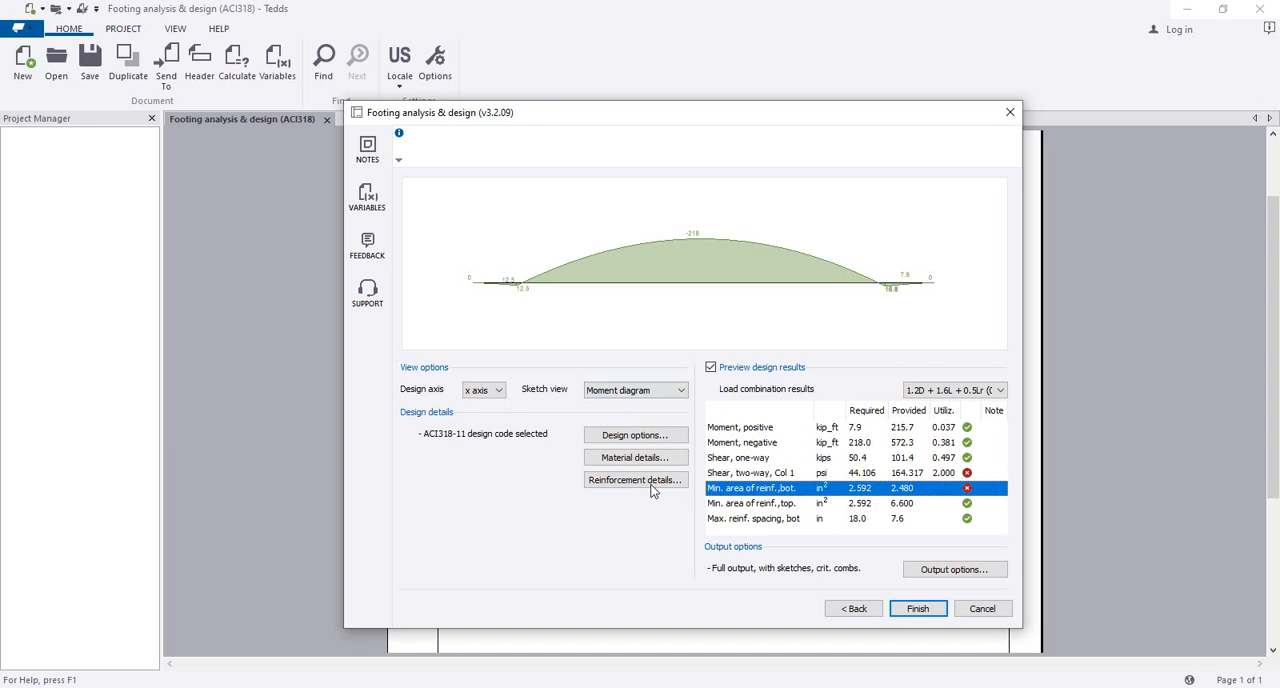
Step: Set the X-direction bottom reinforcement bar size to No. 7 and apply the change
click(648, 484)
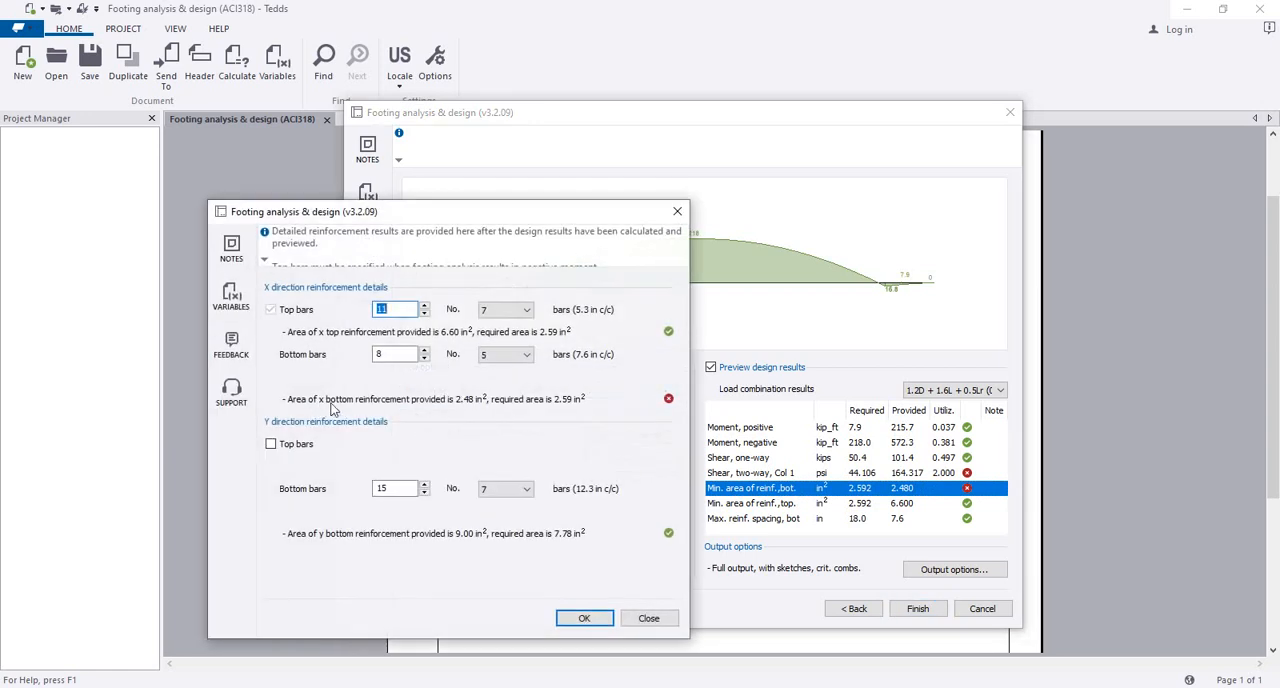
click(502, 359)
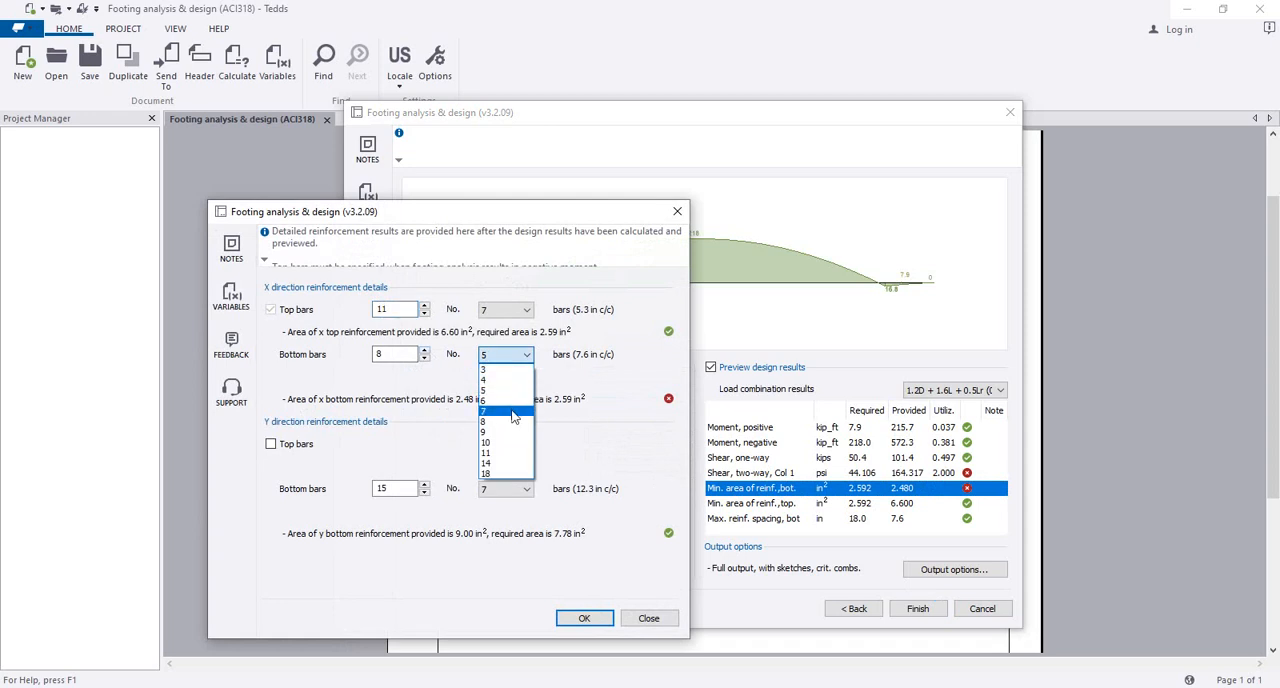
click(512, 416)
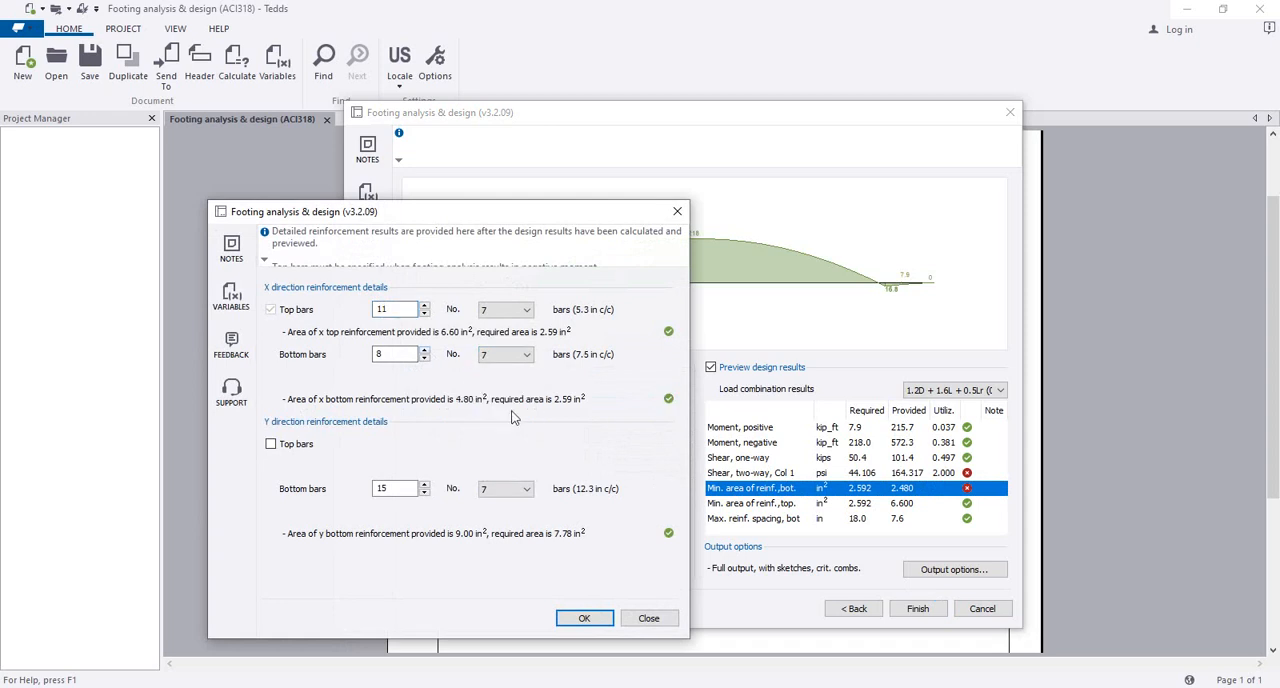
click(576, 618)
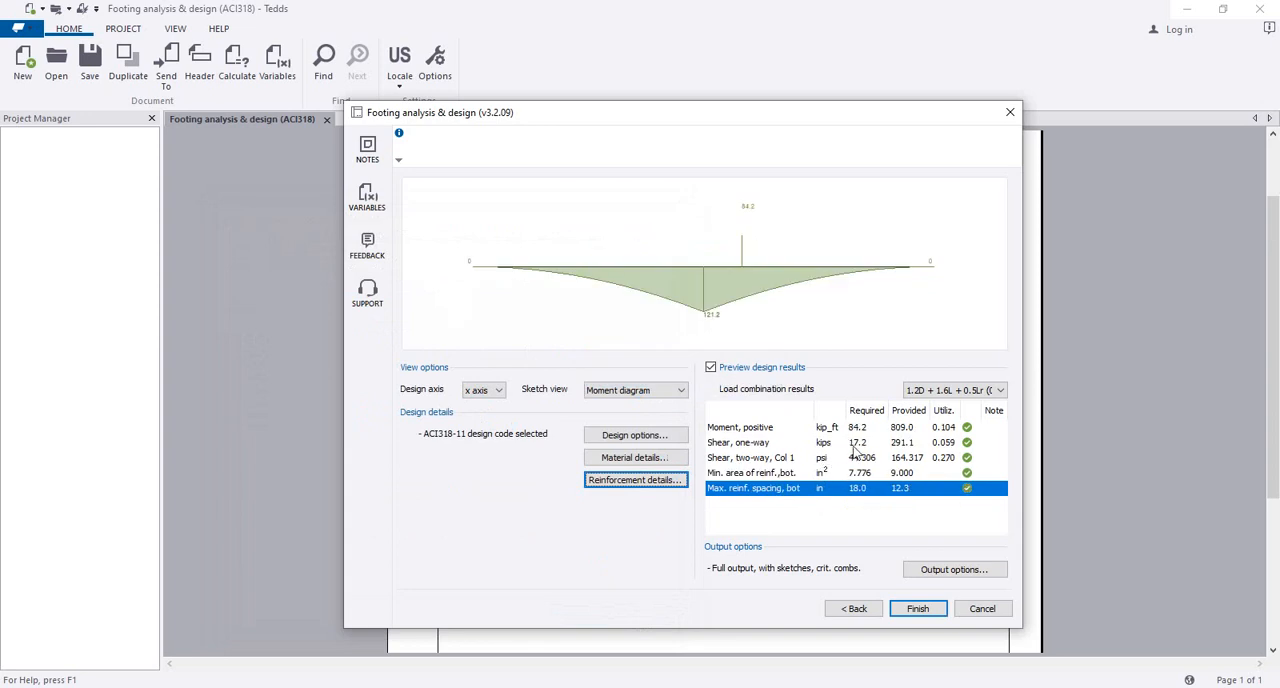
Step: Check the y-axis and x-axis design results, focusing on the x-axis two-way shear check for column 1
click(498, 391)
click(492, 412)
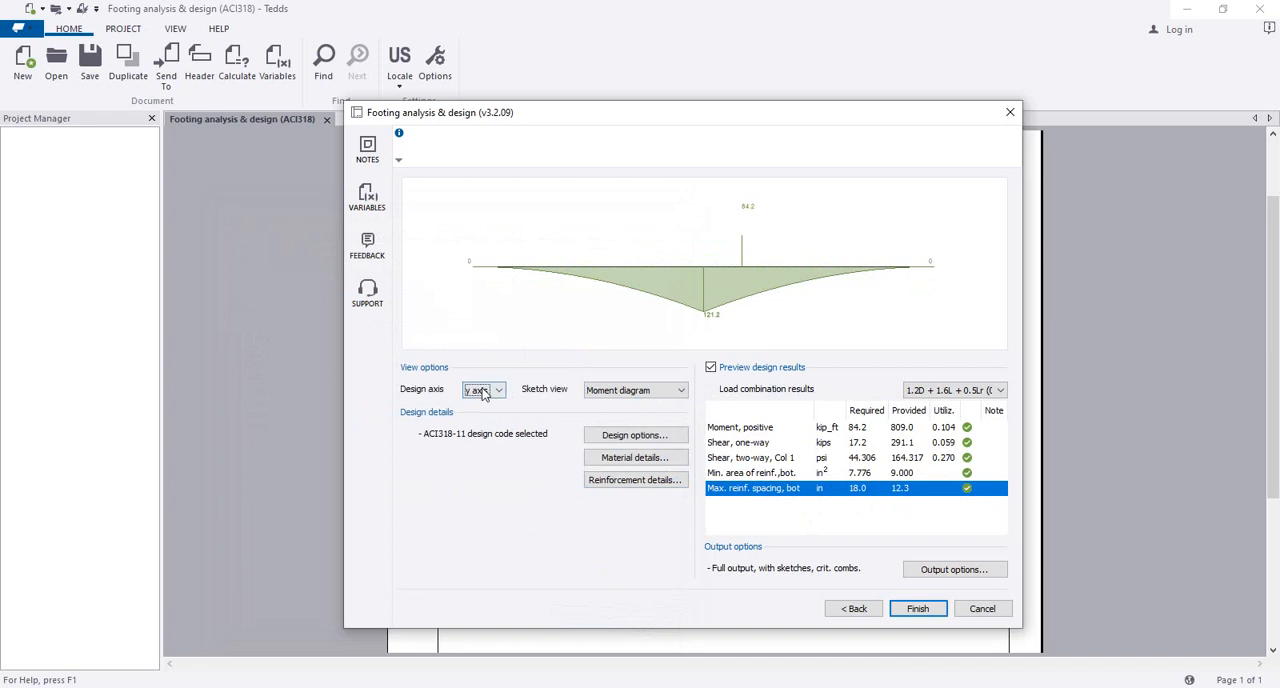
click(497, 391)
click(494, 402)
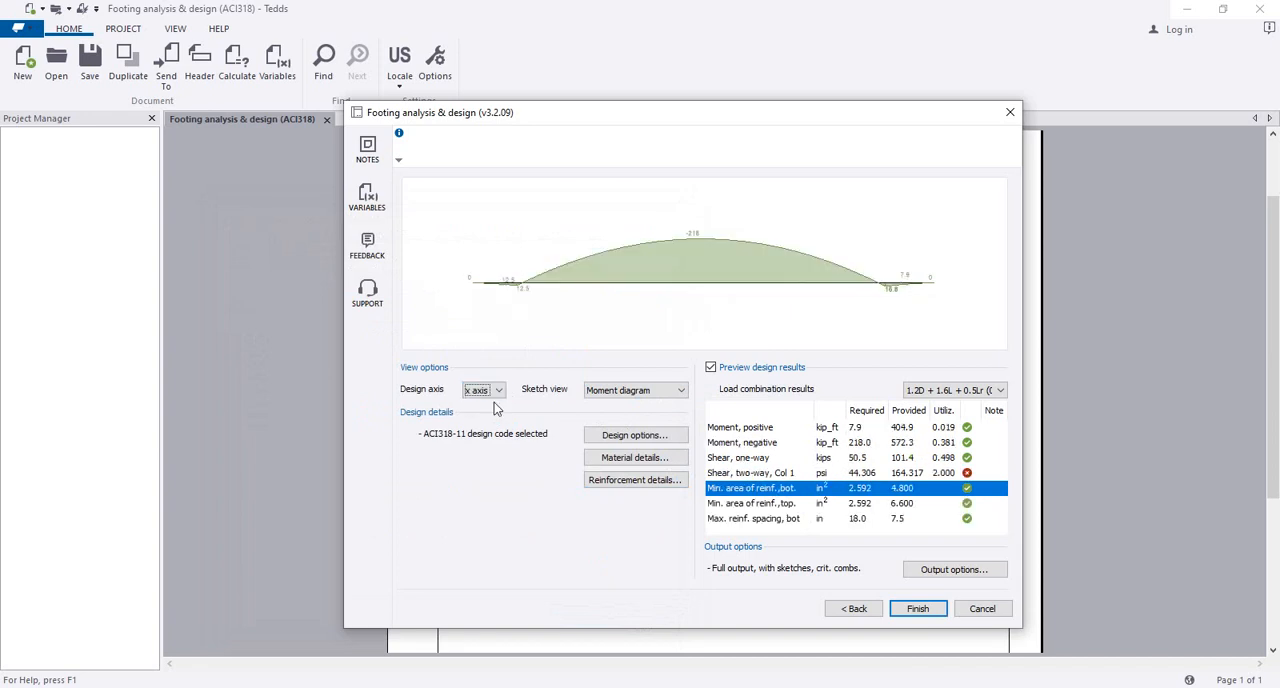
click(728, 474)
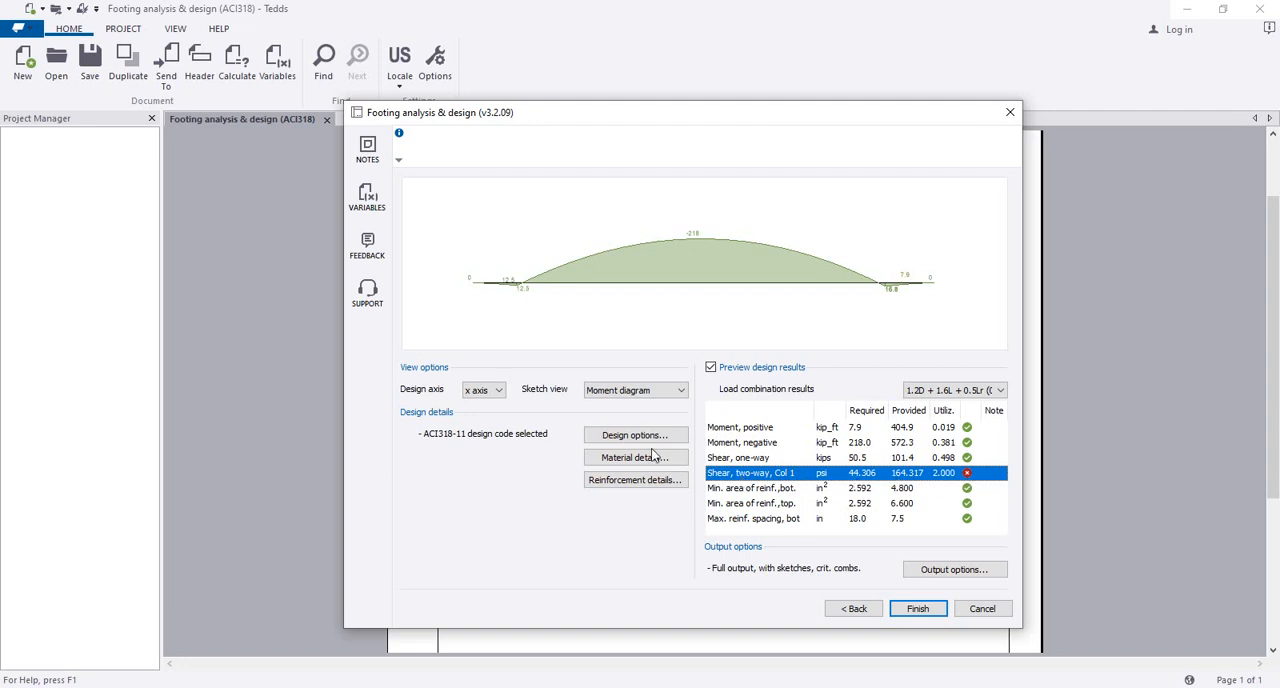
Step: Increase the Y-direction bottom reinforcement to 20 No. 7 bars and apply the change
click(660, 480)
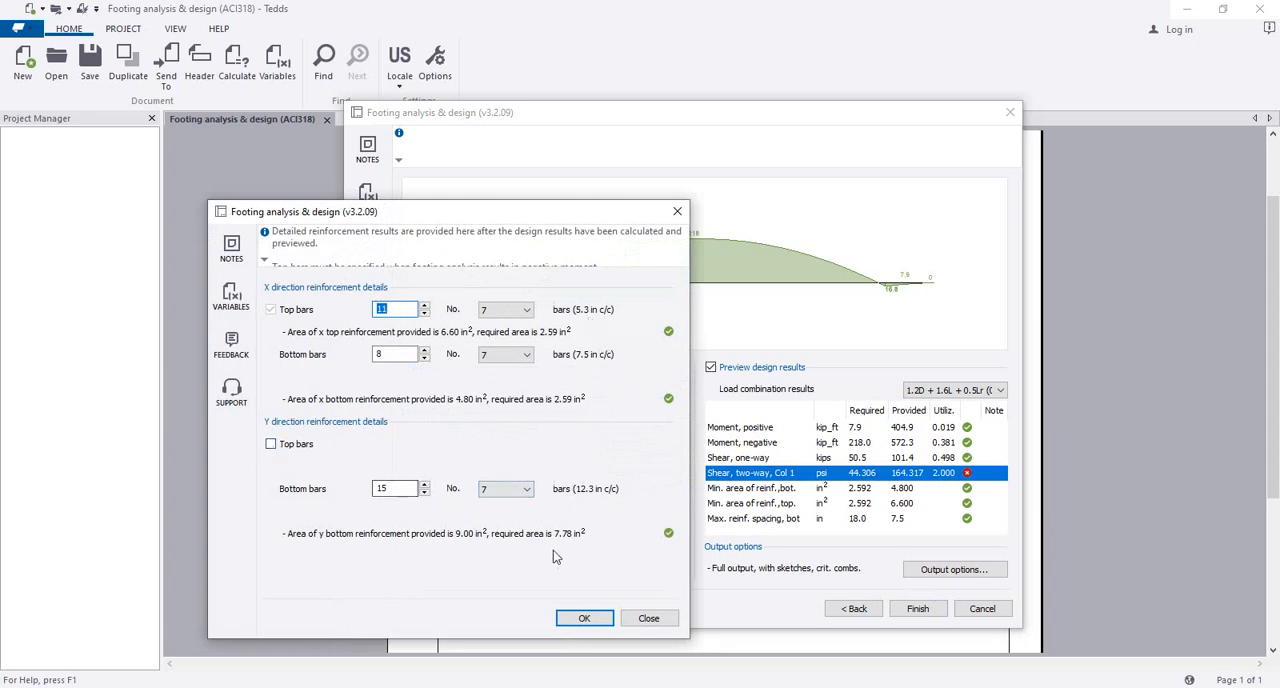
click(518, 491)
click(508, 438)
click(425, 484)
click(425, 484)
click(425, 484)
click(425, 484)
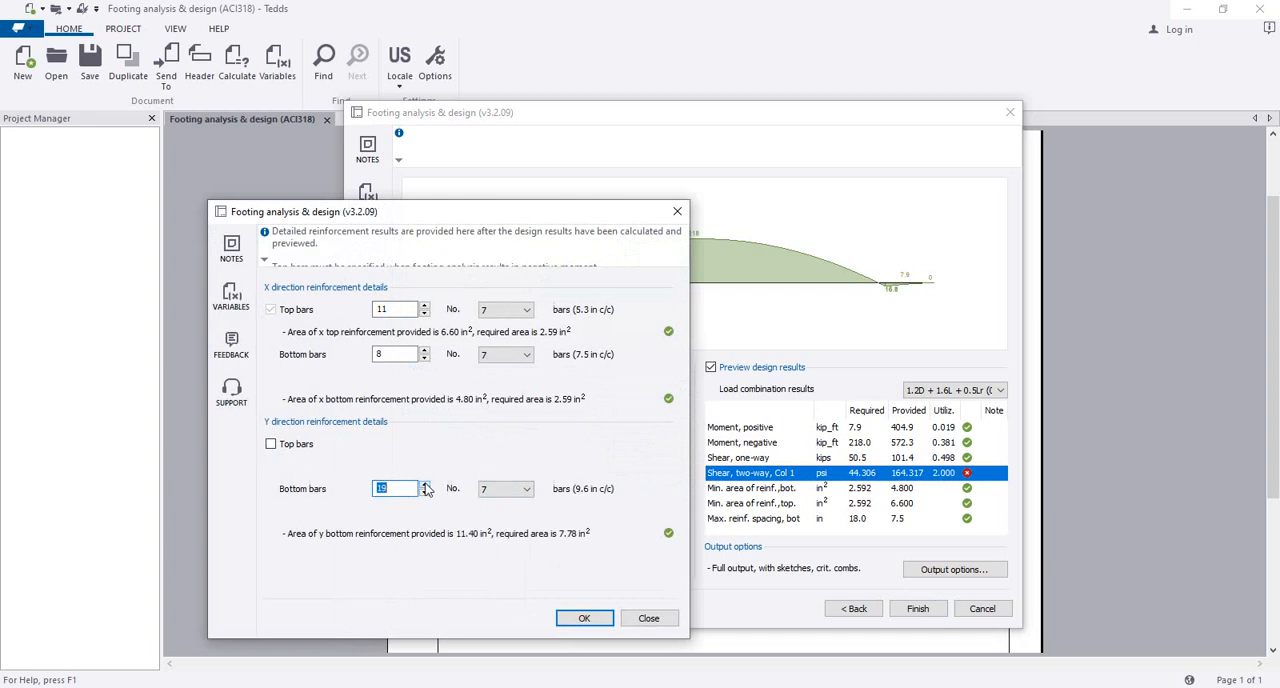
click(425, 484)
click(425, 484)
click(425, 492)
click(590, 617)
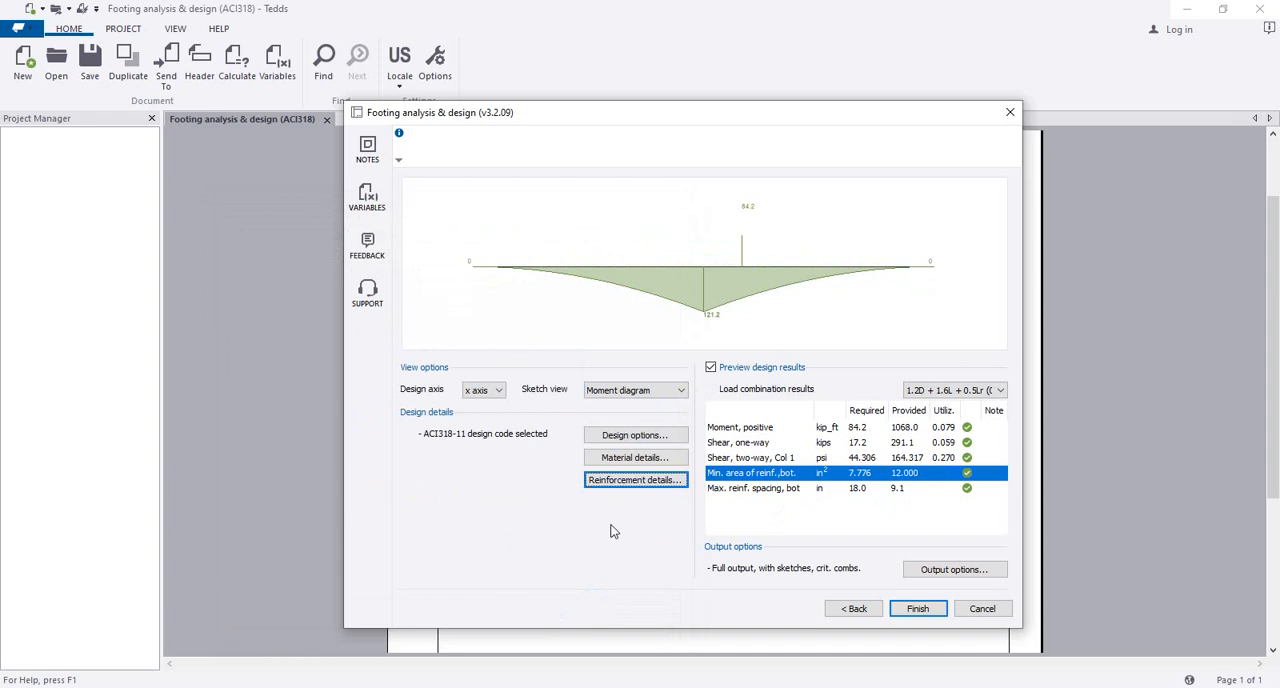
Step: Display the reinforcement diagram and finish the footing design to generate the full calculation report
click(627, 394)
click(635, 407)
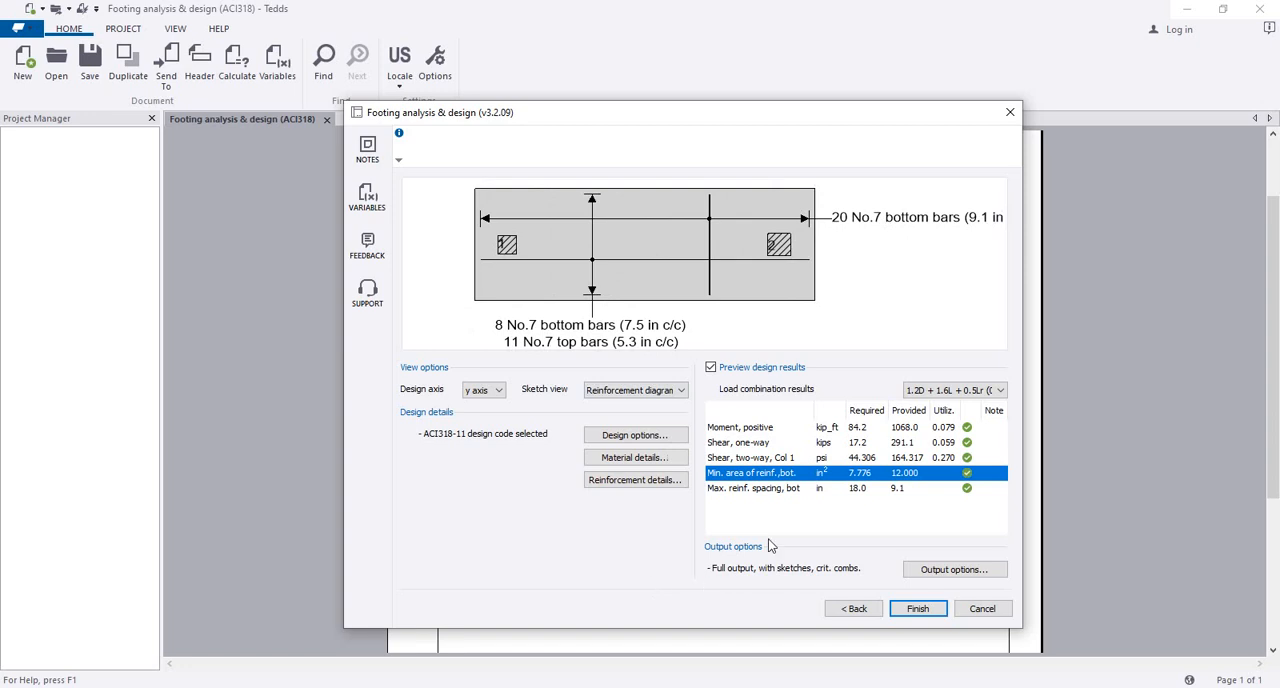
click(914, 608)
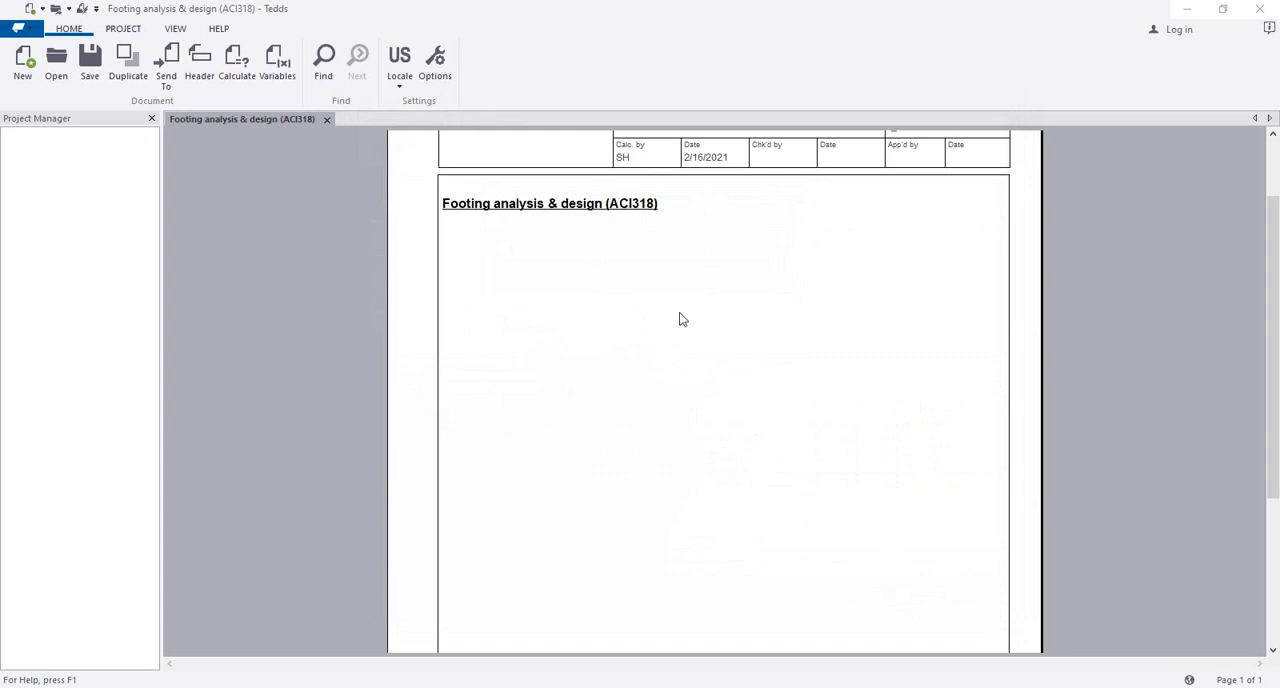
Step: Read through the calculation report from the footing analysis to the final reinforcement sketch
scroll(668, 365, down, 10)
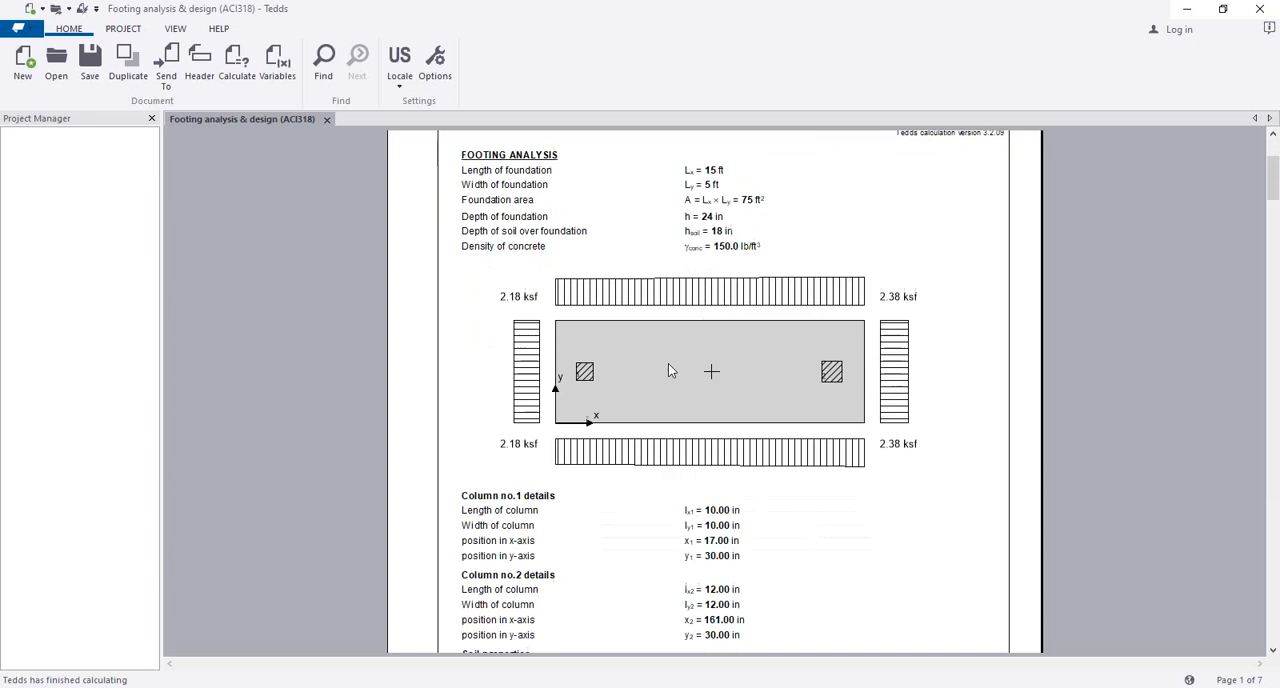
scroll(670, 372, down, 15)
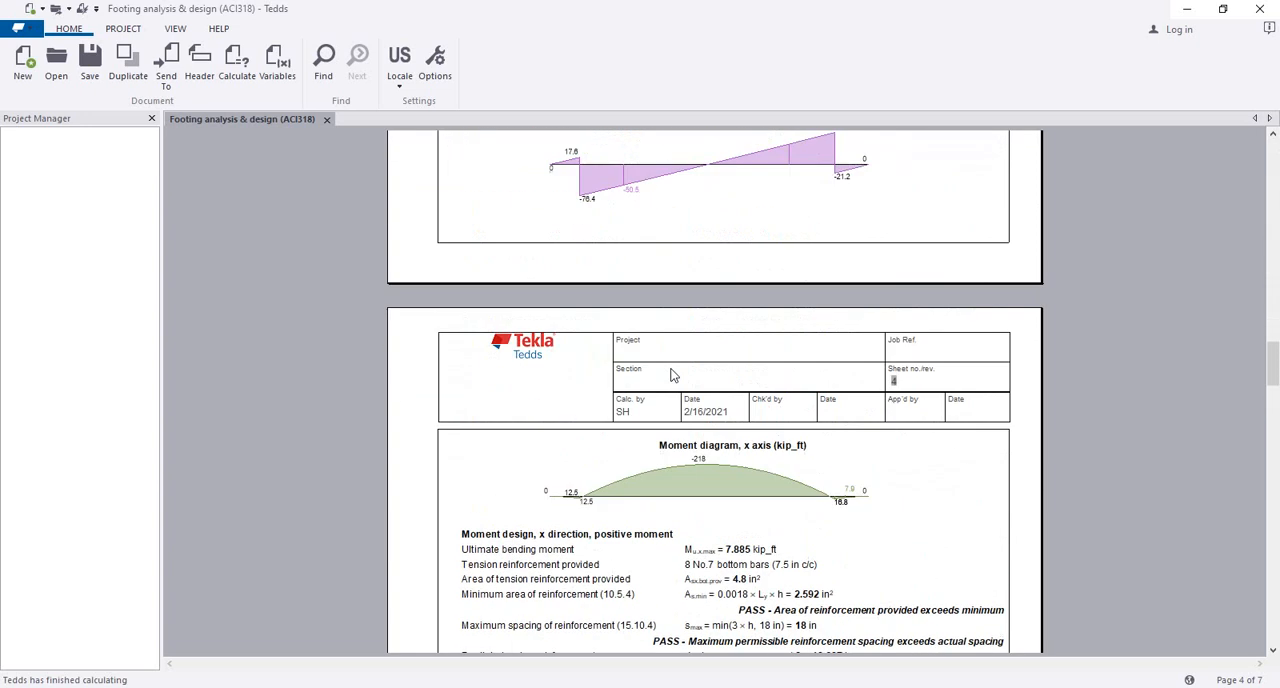
scroll(660, 260, down, 20)
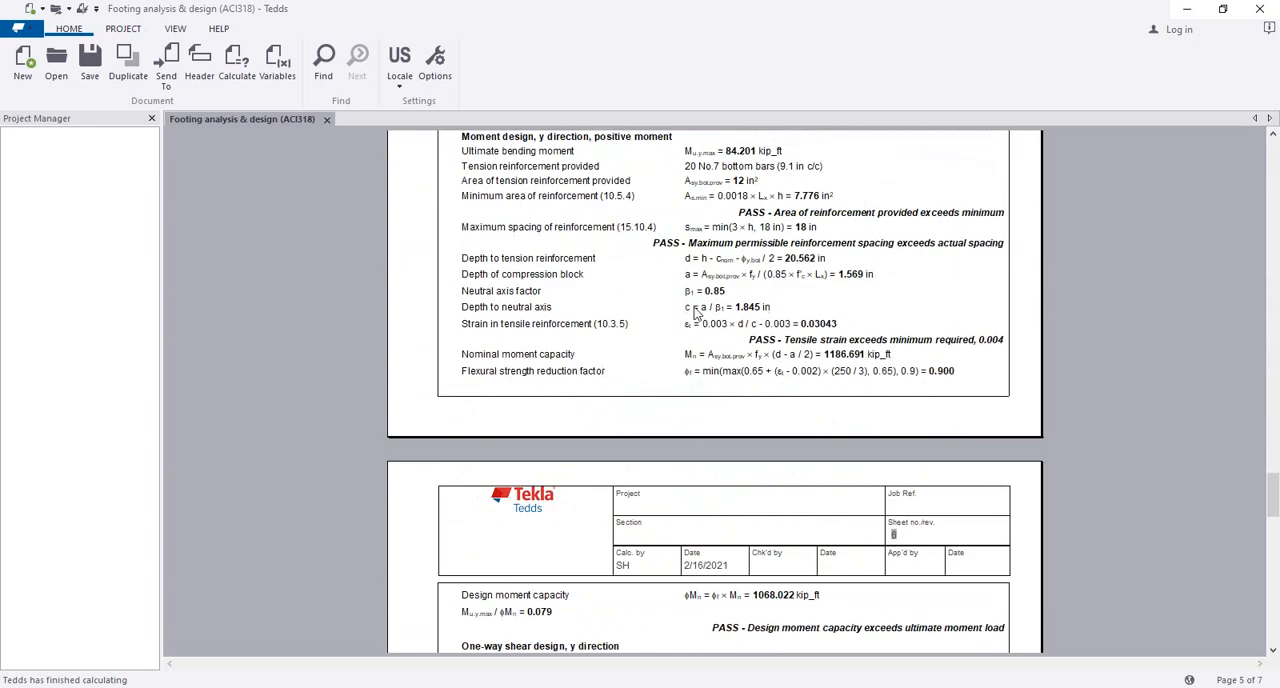
scroll(692, 315, down, 15)
scroll(689, 320, up, 5)
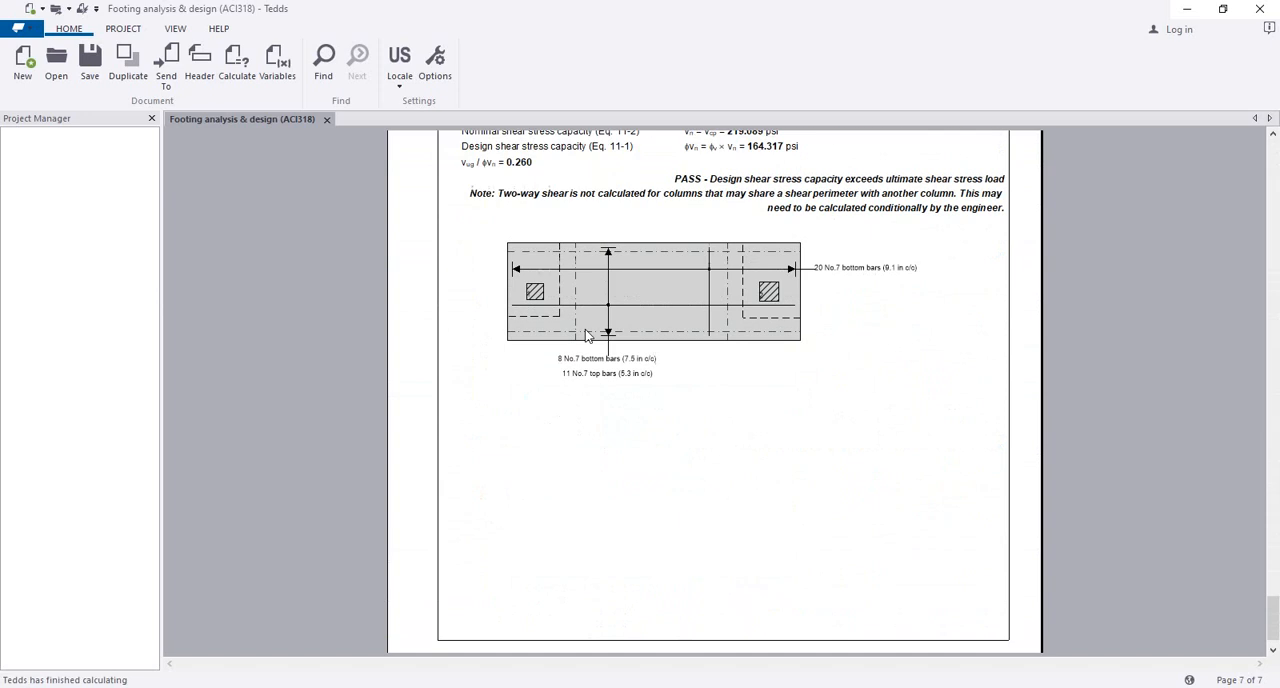
scroll(641, 443, down, 3)
scroll(694, 362, up, 3)
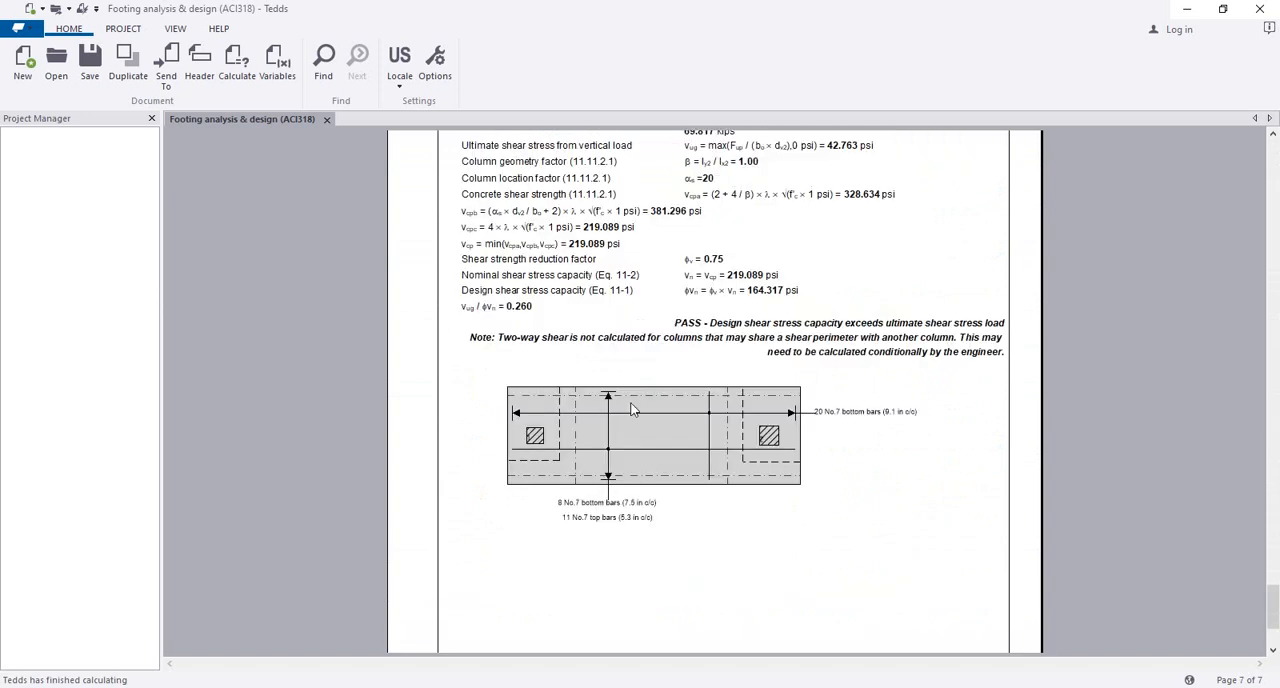
Step: Inspect the column 2 two-way shear calculation and the footing reinforcement sketch on the report's last page at larger scale
scroll(667, 442, up, 1)
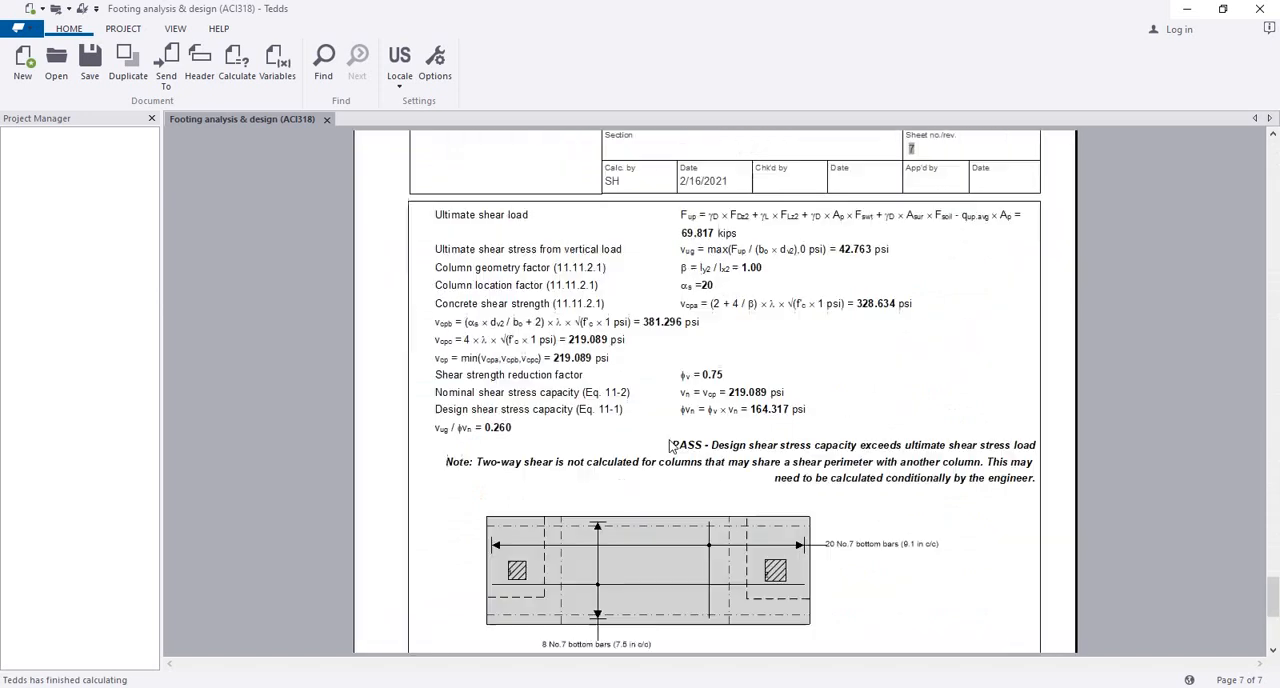
scroll(560, 594, up, 3)
scroll(584, 490, down, 4)
scroll(586, 486, down, 1)
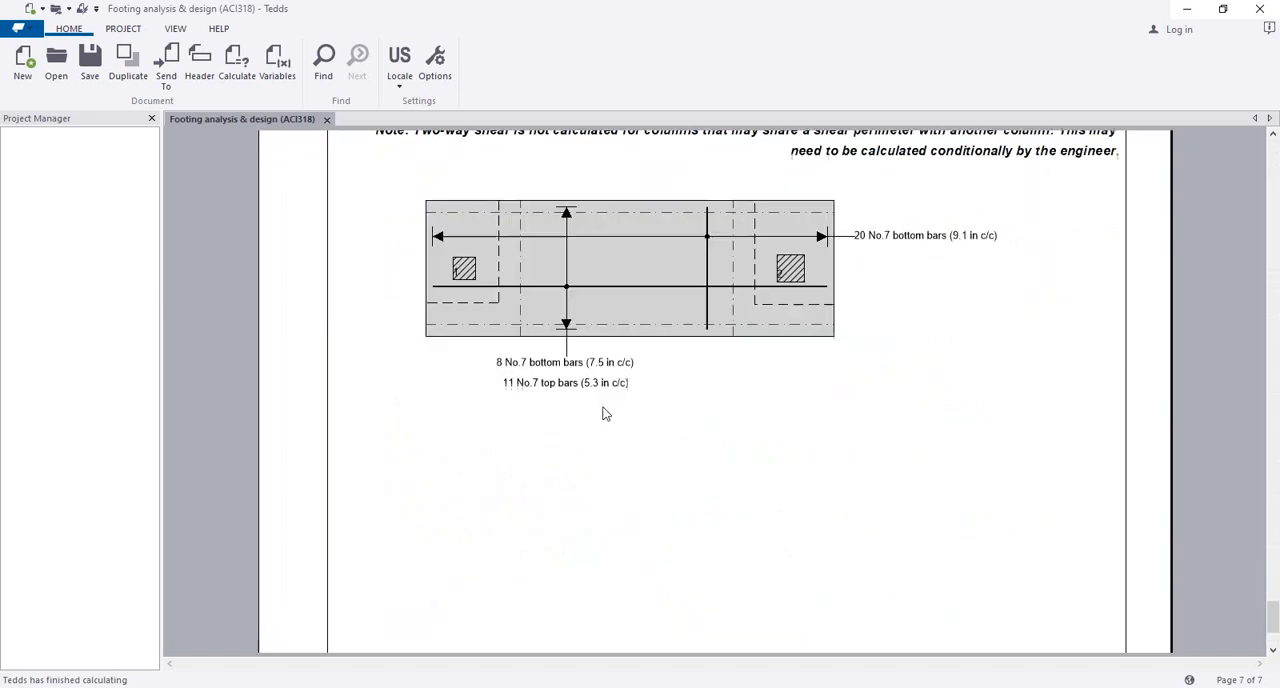
scroll(582, 535, up, 6)
scroll(588, 550, up, 1)
scroll(590, 540, down, 7)
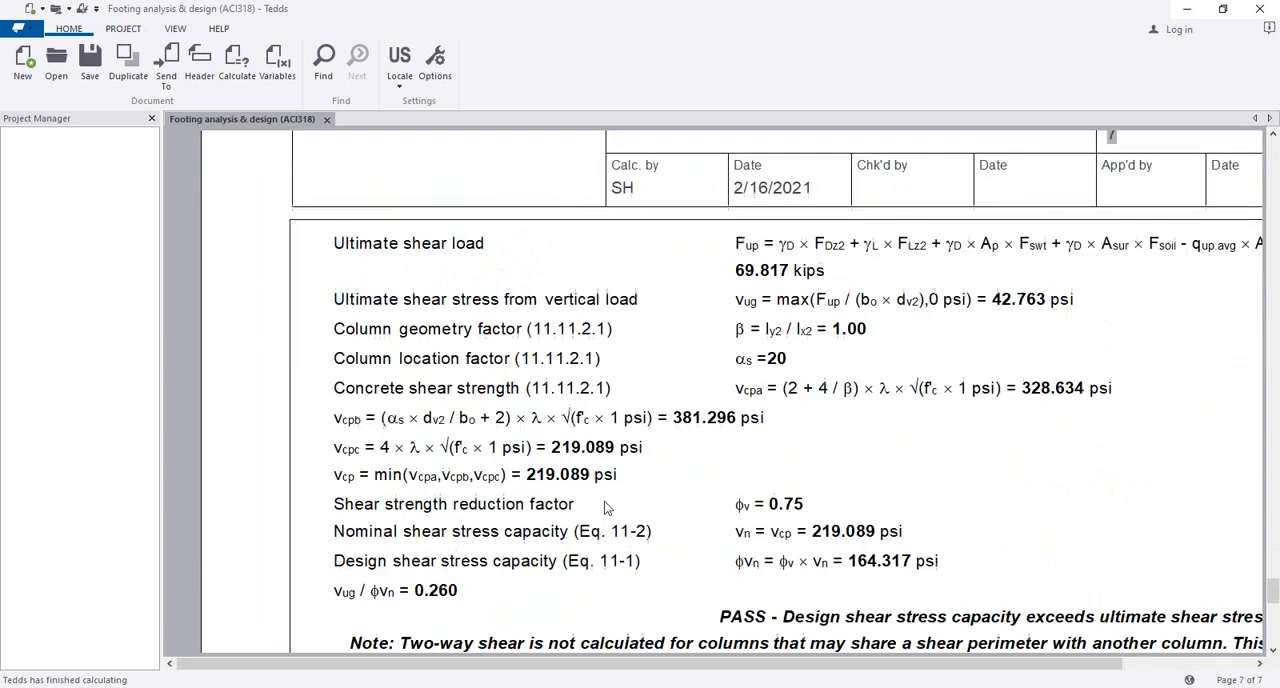
scroll(604, 500, up, 3)
scroll(605, 501, down, 3)
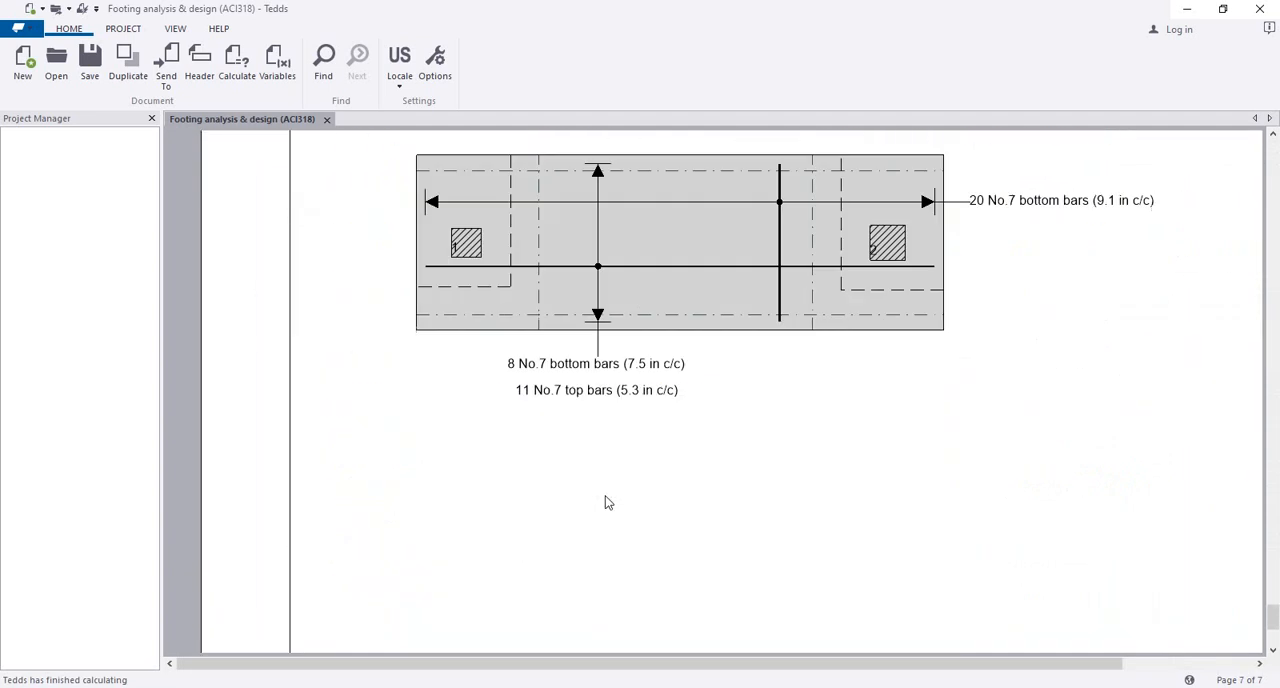
scroll(585, 354, up, 1)
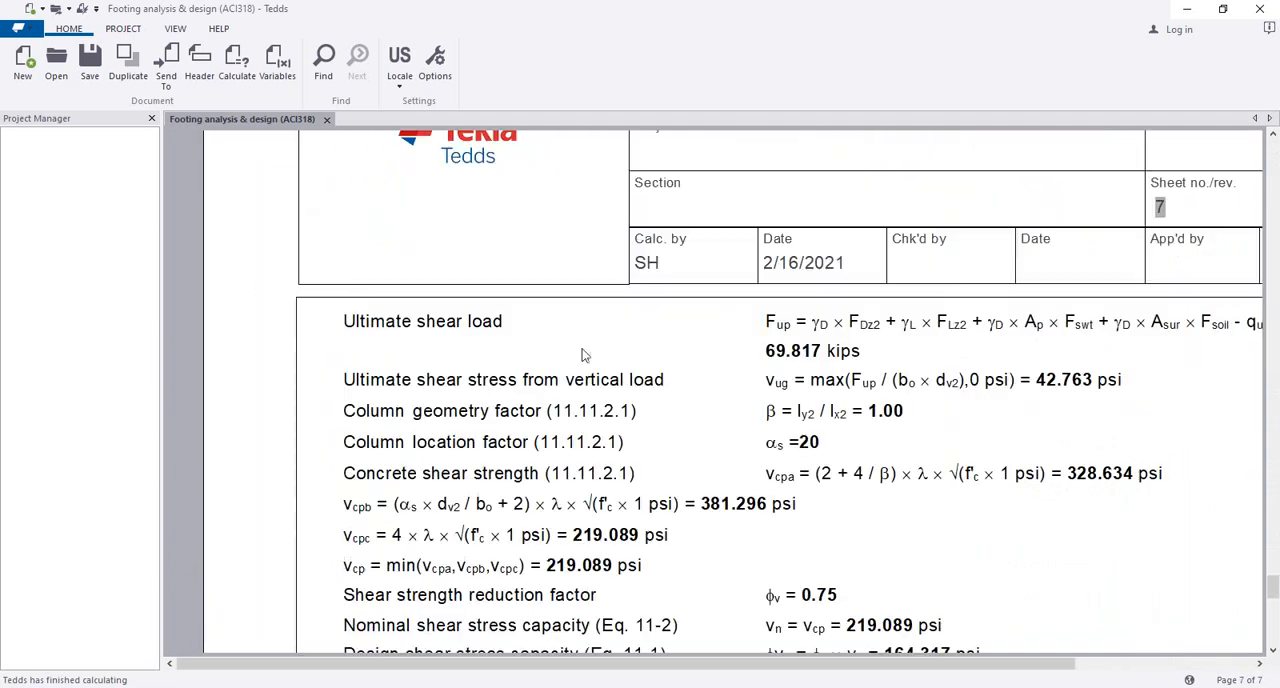
scroll(597, 484, up, 1)
scroll(597, 485, down, 10)
scroll(597, 485, up, 3)
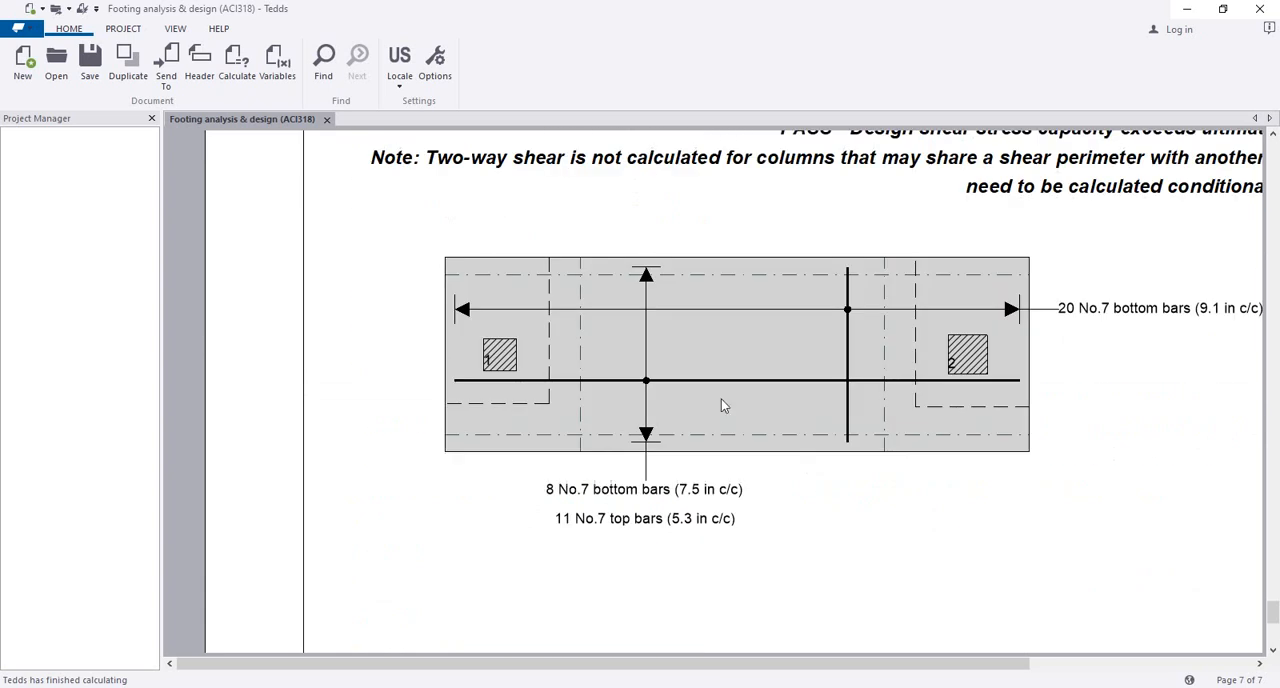
drag(733, 667, 818, 676)
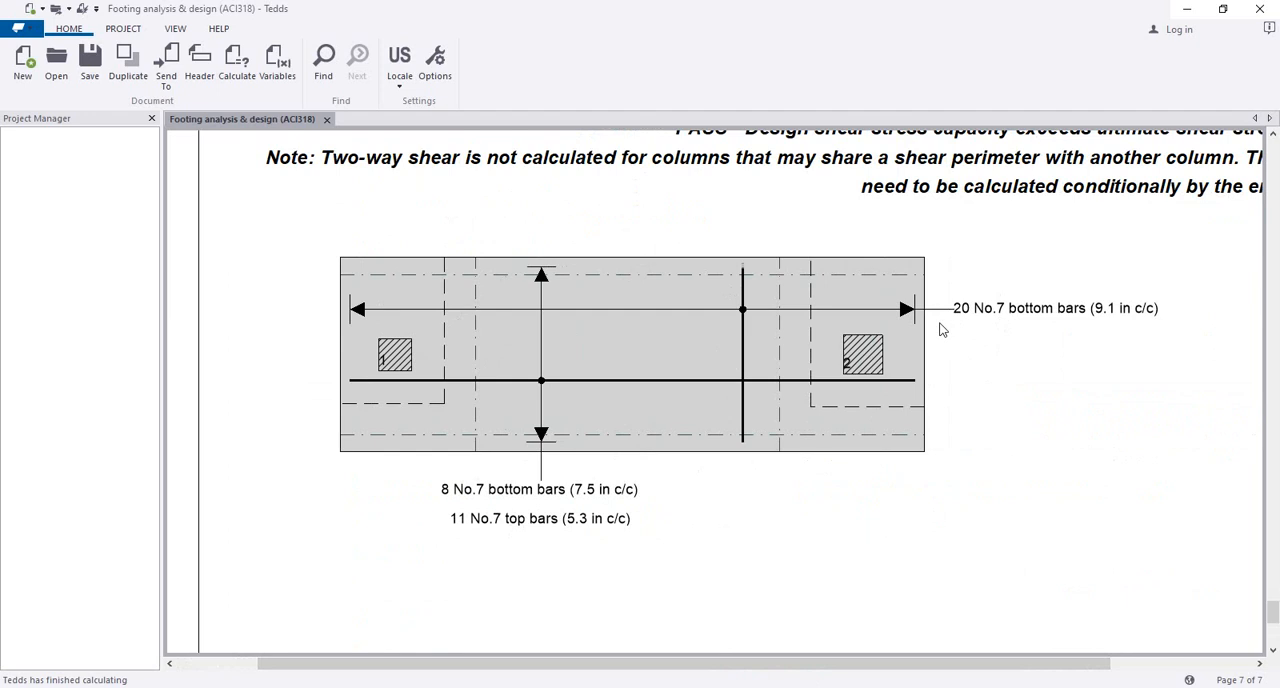
Step: Start recalculating the footing design from the report
right_click(618, 283)
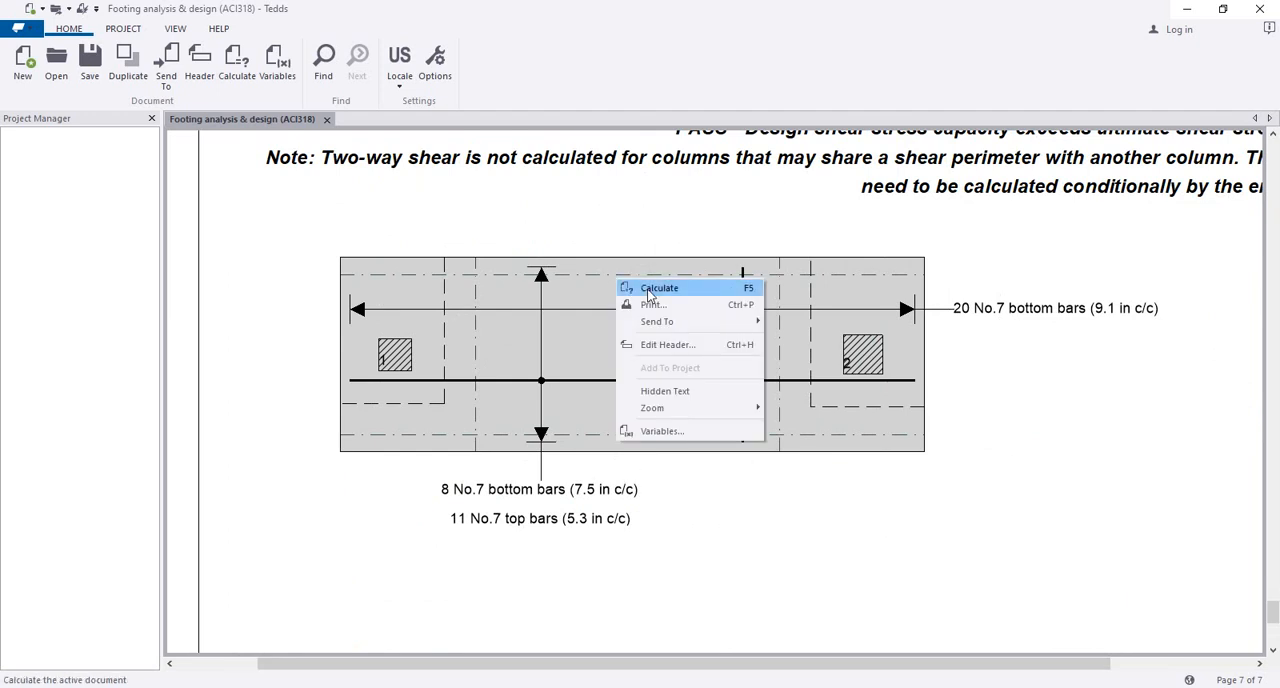
click(648, 291)
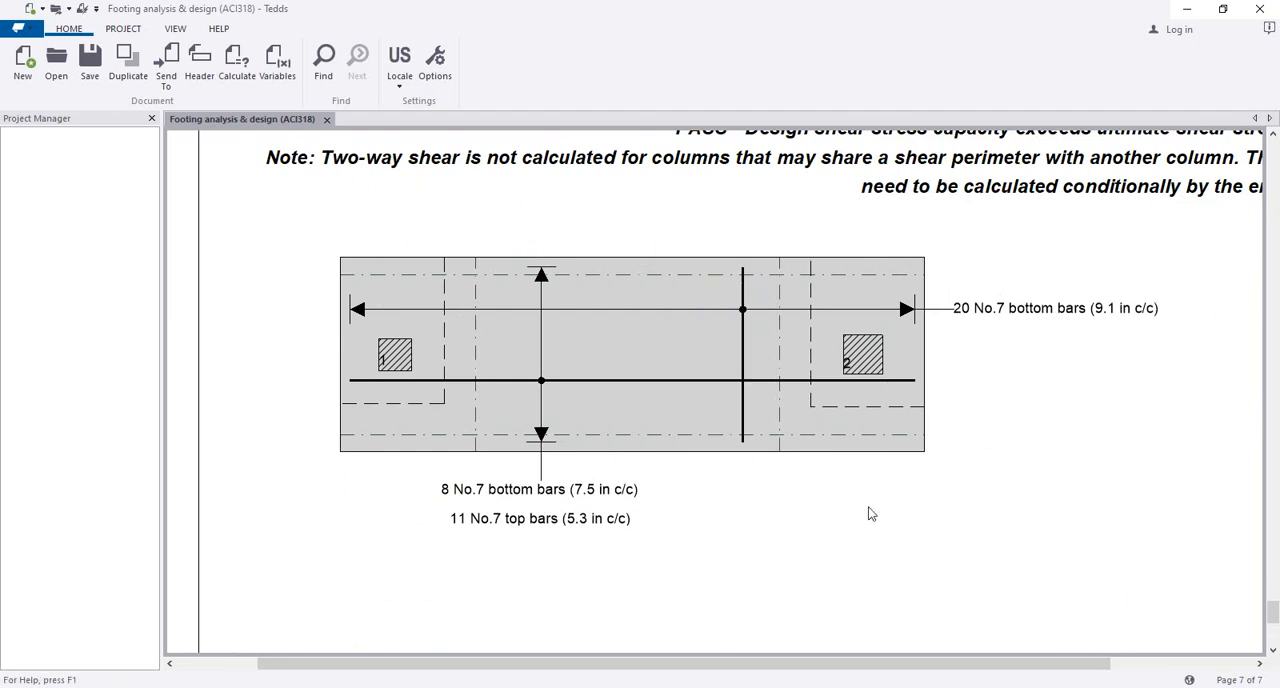